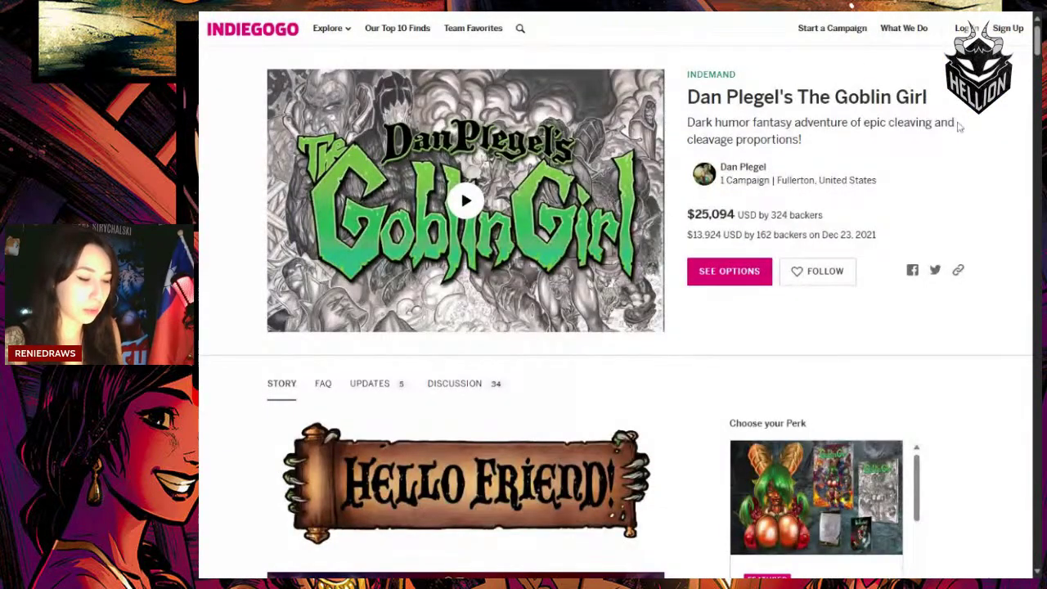
- Look through the cover, introduction scrolls and character artwork on The Goblin Girl Indiegogo campaign page
scroll(958, 125, down, 4)
scroll(967, 119, down, 3)
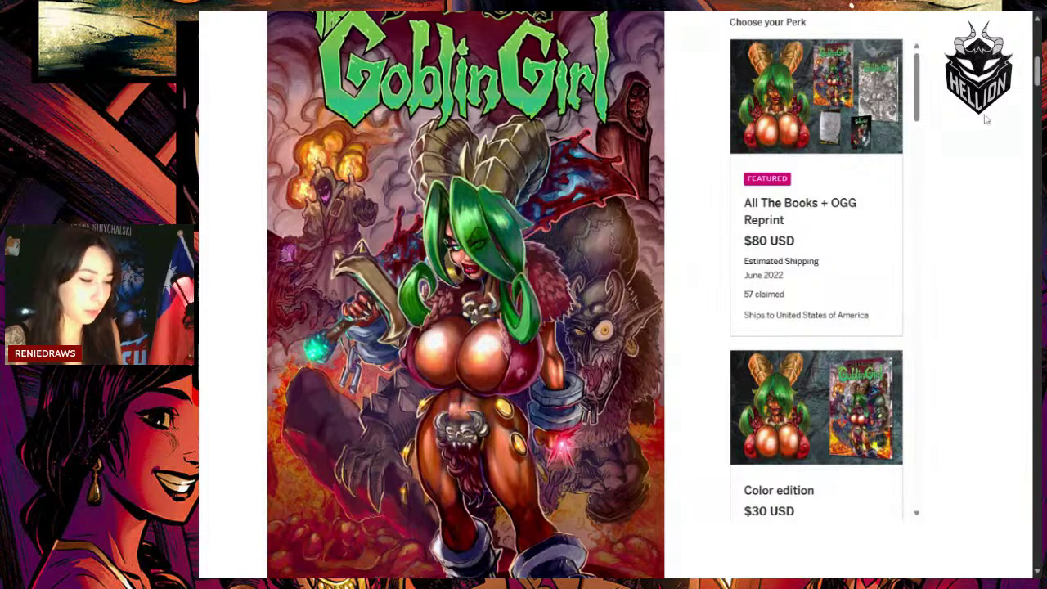
scroll(1004, 126, down, 2)
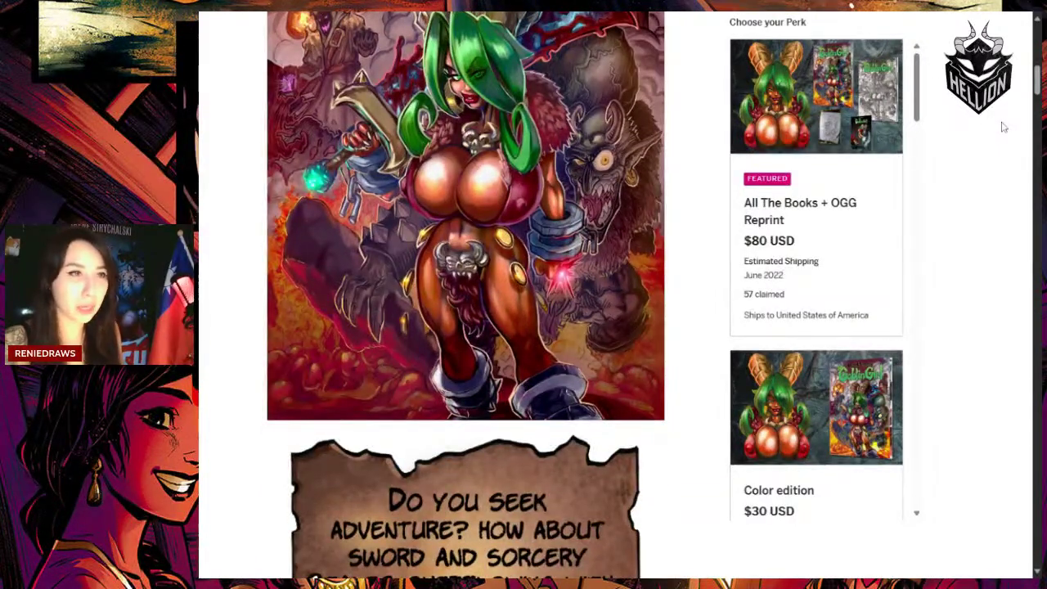
scroll(1002, 127, down, 4)
scroll(999, 125, down, 6)
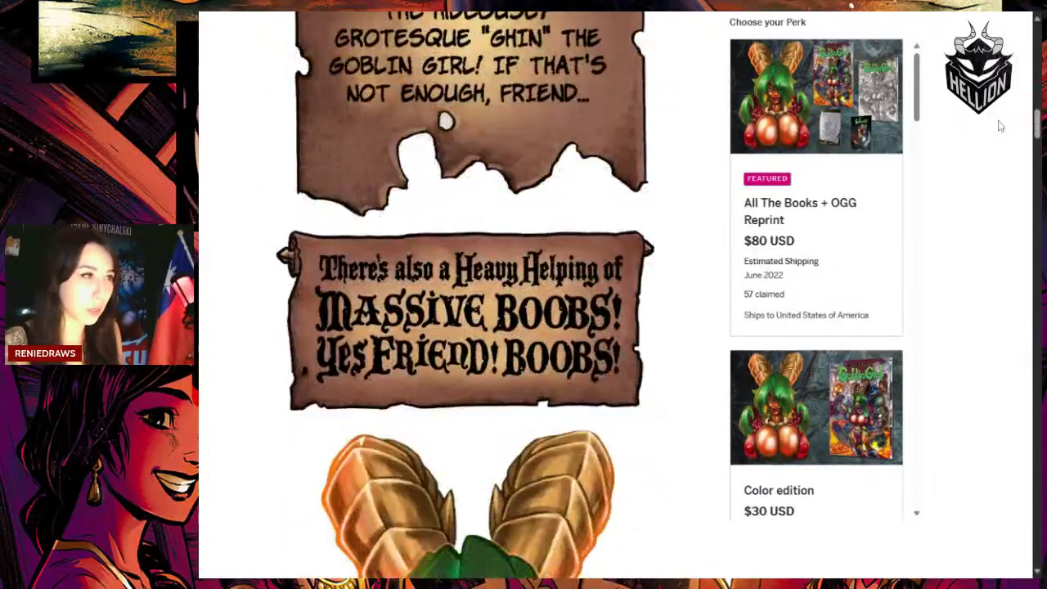
scroll(999, 125, down, 5)
scroll(1000, 125, down, 1)
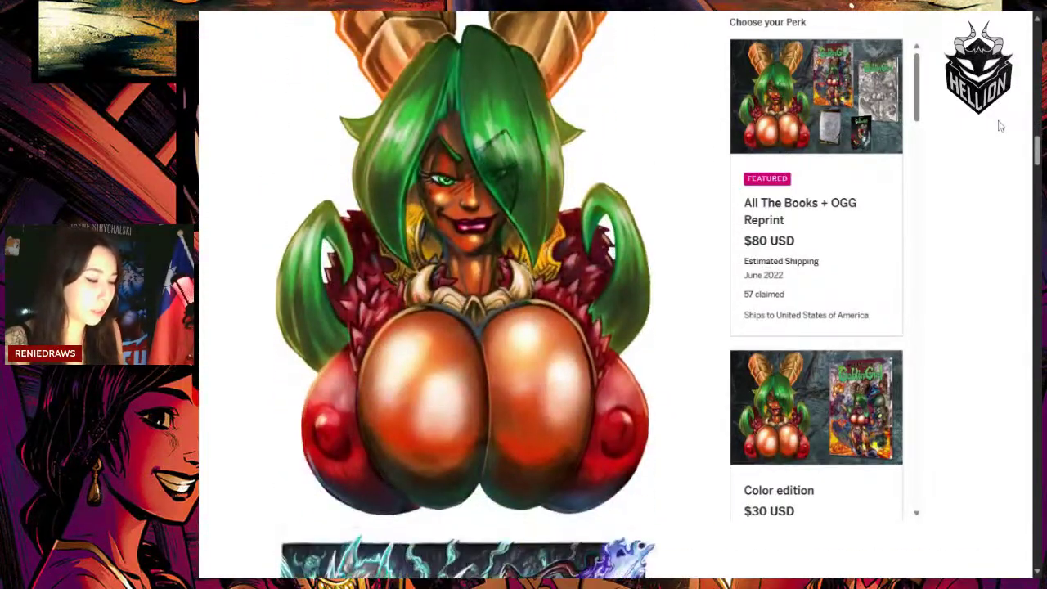
scroll(999, 125, up, 2)
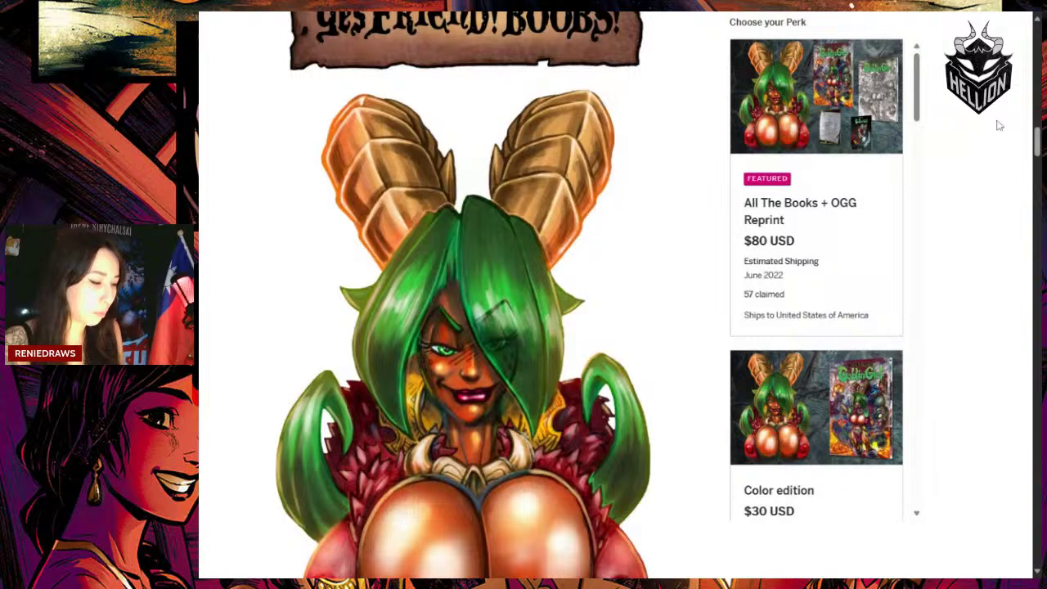
scroll(999, 126, down, 1)
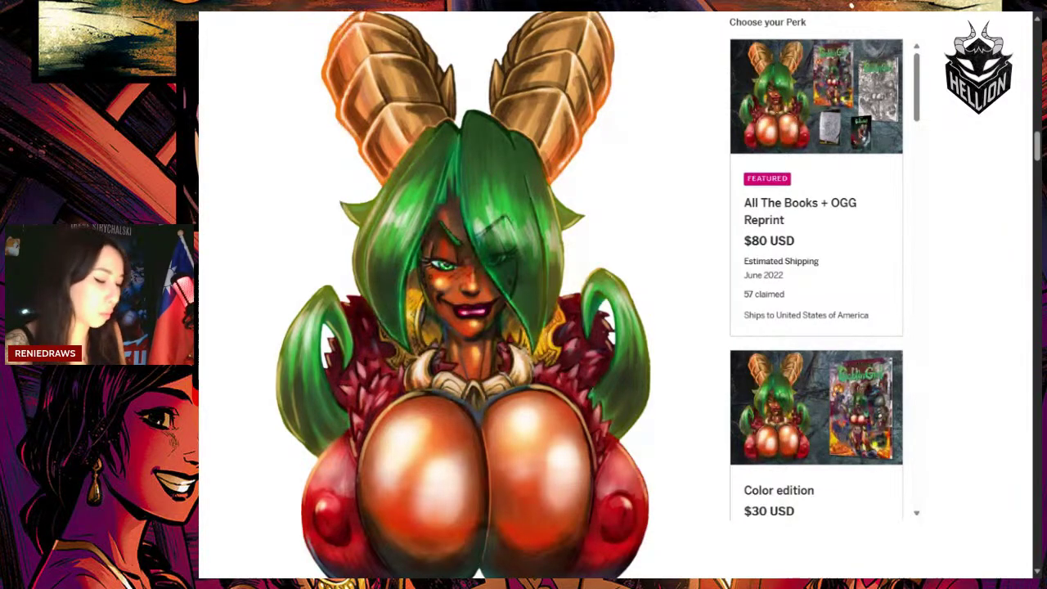
scroll(659, 173, down, 7)
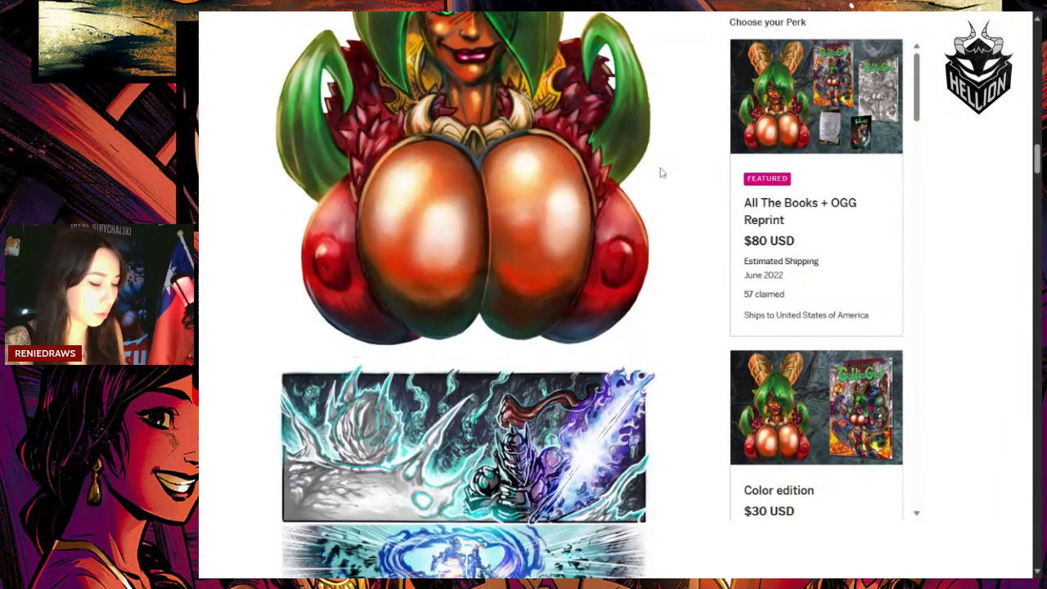
- Examine the black-and-white and coloured sample comic pages and the merchandise collage in the campaign story
scroll(661, 171, down, 10)
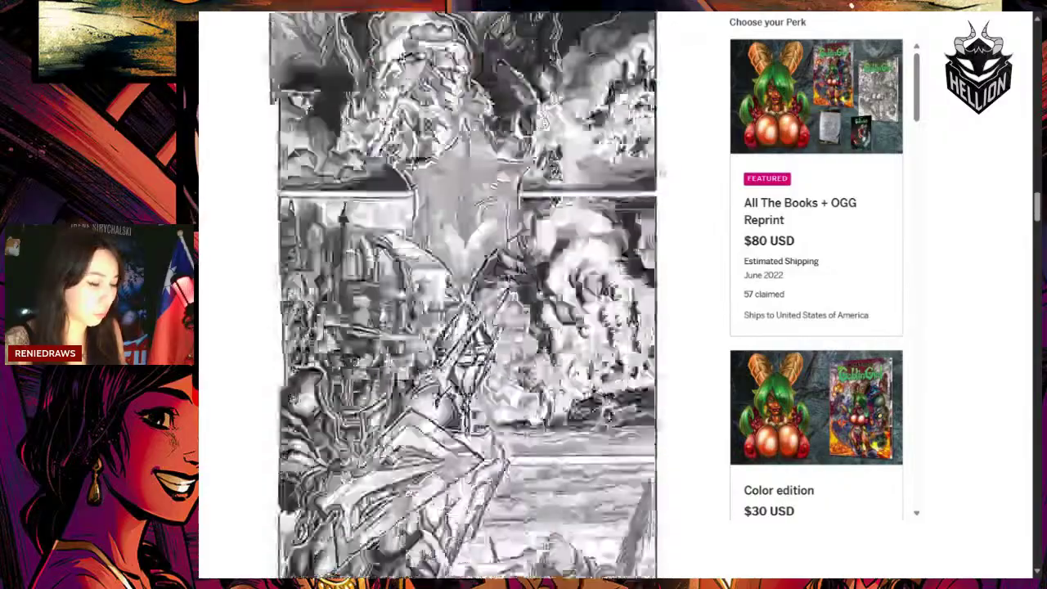
scroll(659, 172, down, 4)
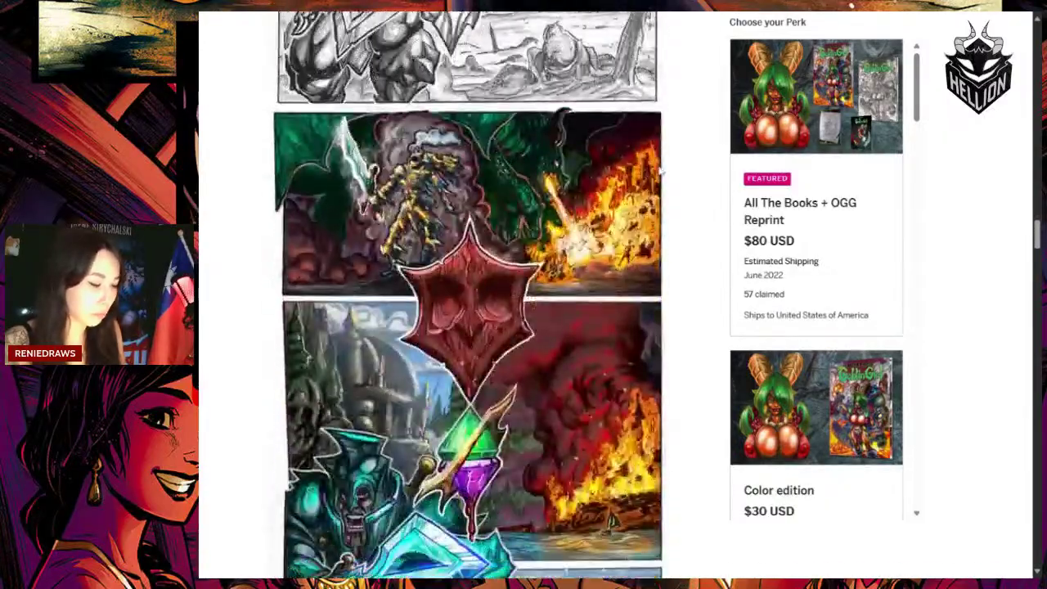
scroll(659, 173, down, 12)
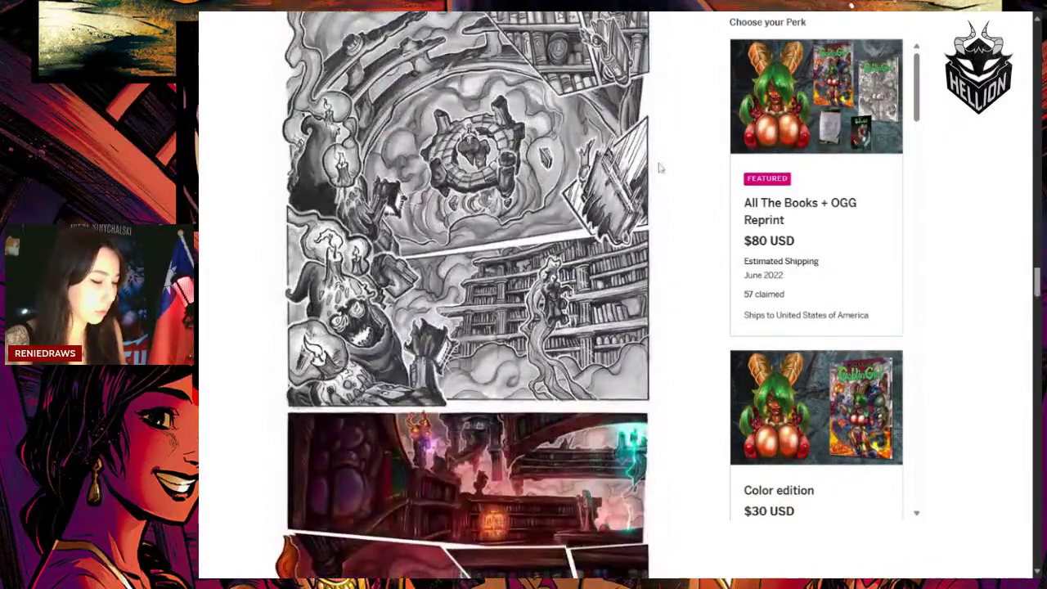
scroll(659, 167, up, 1)
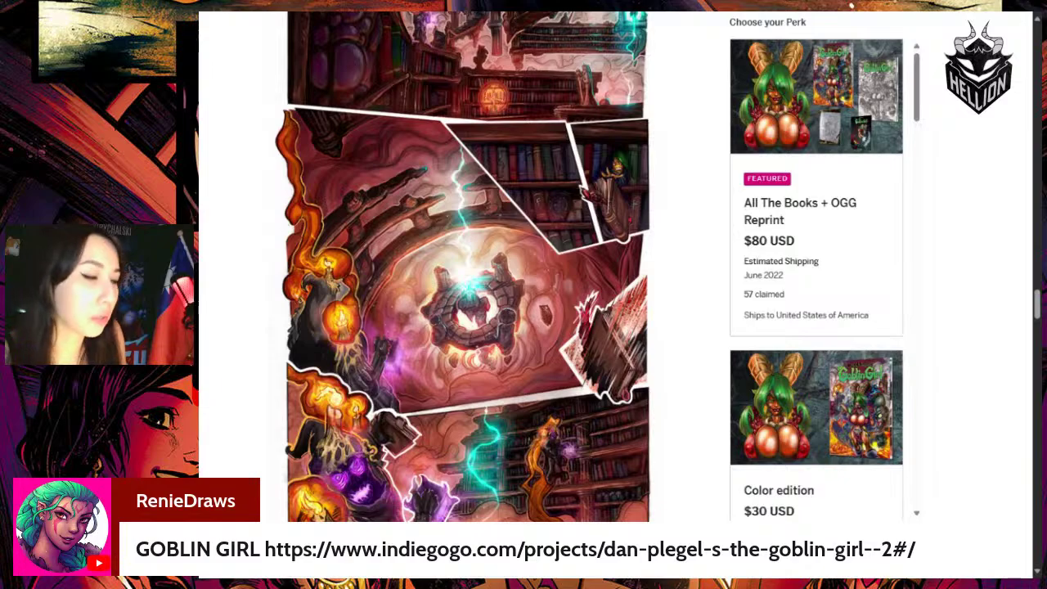
scroll(929, 204, down, 3)
scroll(930, 205, down, 3)
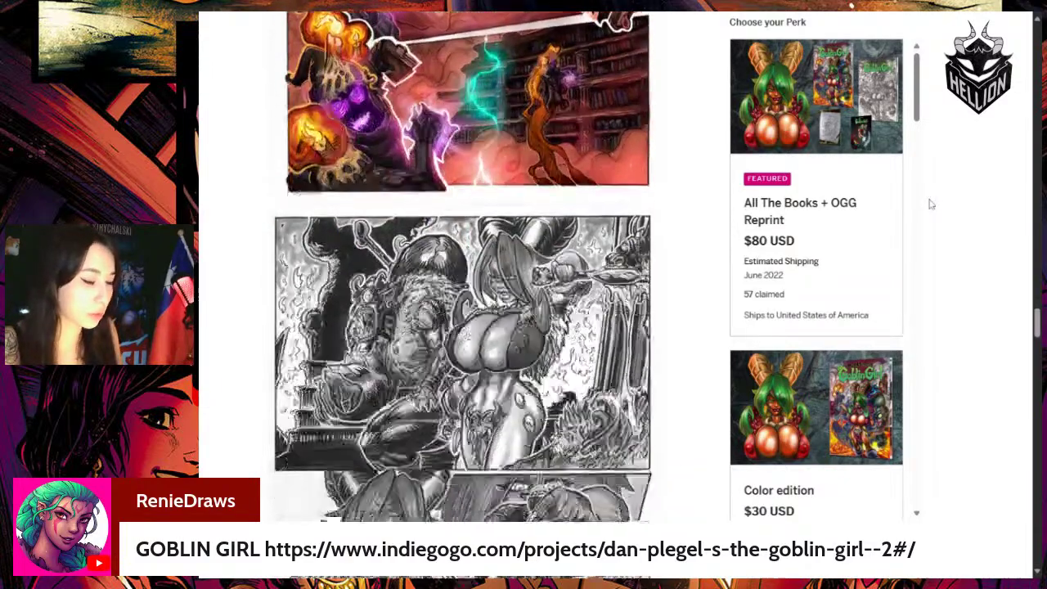
scroll(929, 205, down, 10)
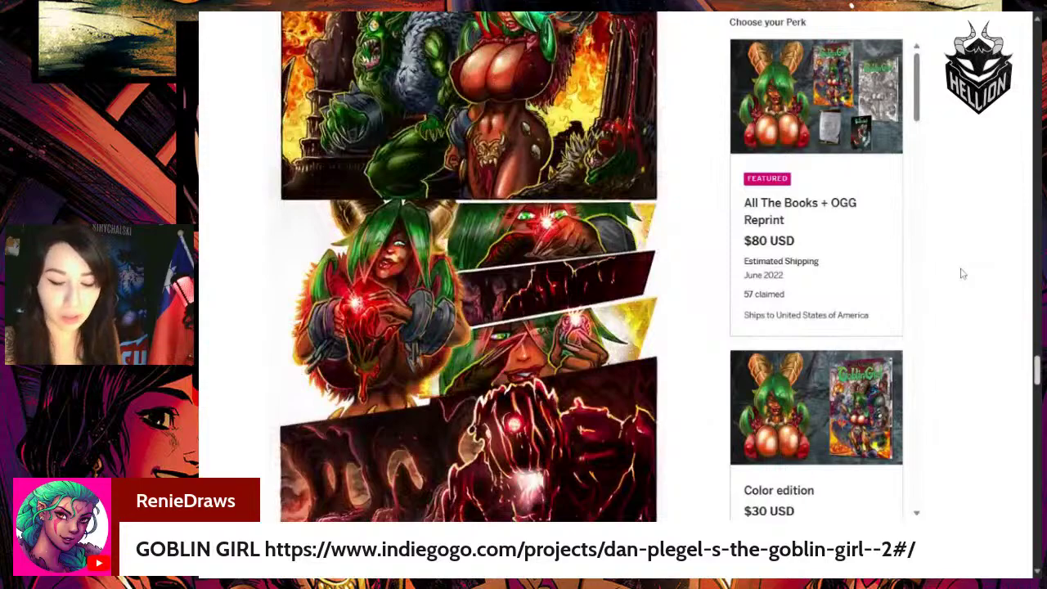
mouse_move(1036, 372)
mouse_down()
mouse_move(1038, 326)
mouse_move(1037, 368)
mouse_up()
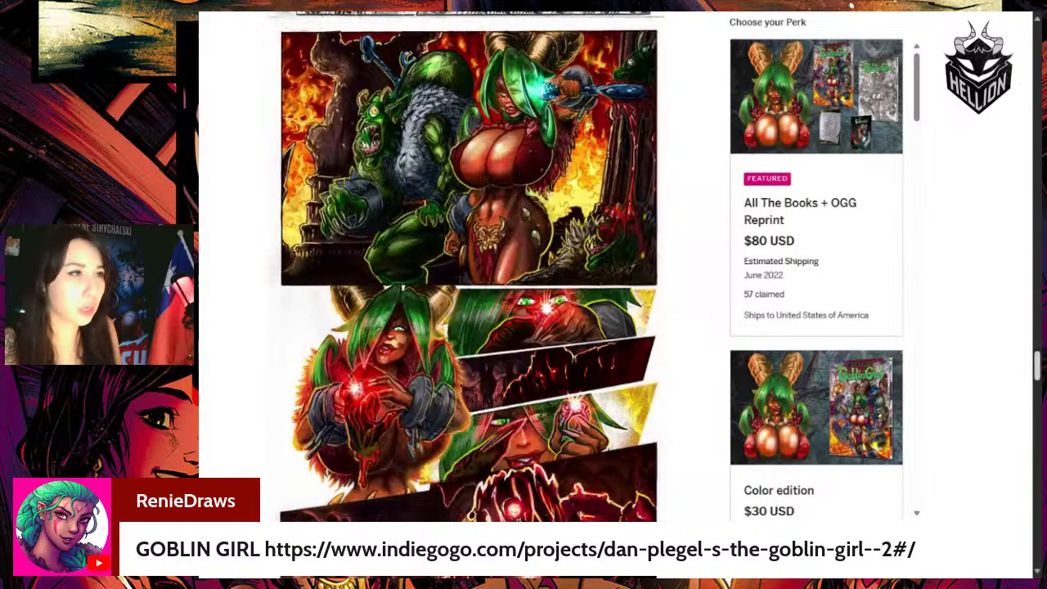
drag(1036, 368, 1008, 417)
scroll(607, 156, down, 1)
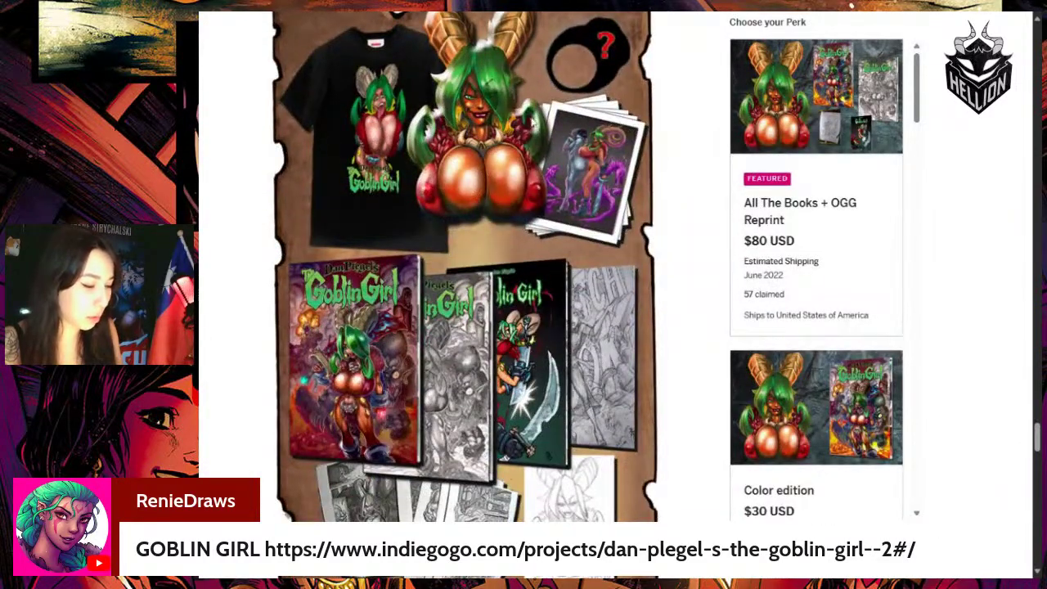
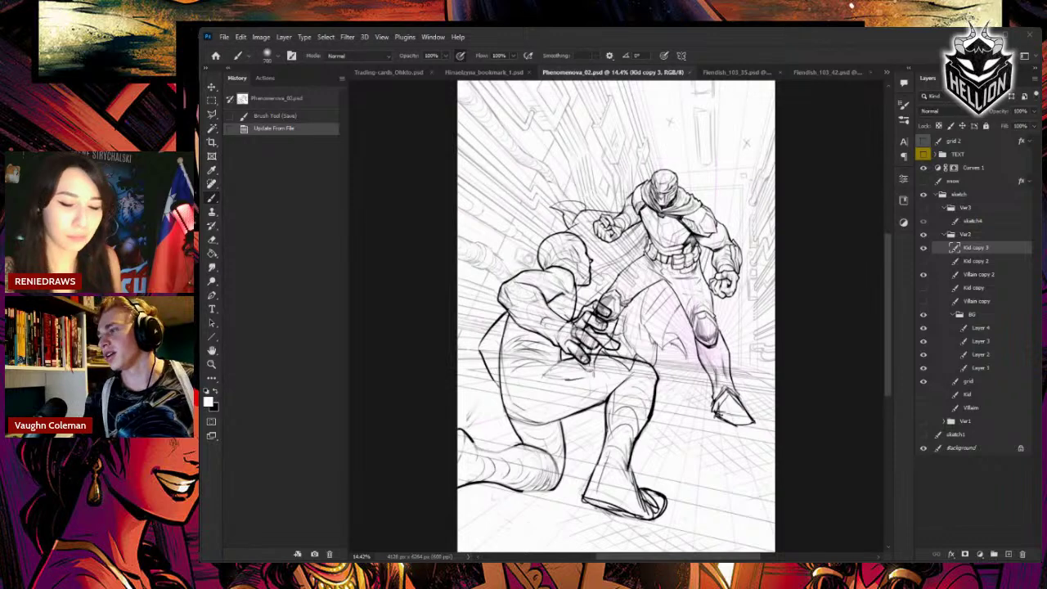
- Switch to Phenomenova_02.psd in Photoshop and set the Villain copy 2 layer's opacity to 30%
click(833, 302)
key(ctrl+plus)
drag(632, 416, 745, 361)
click(986, 262)
click(924, 275)
click(923, 274)
click(974, 275)
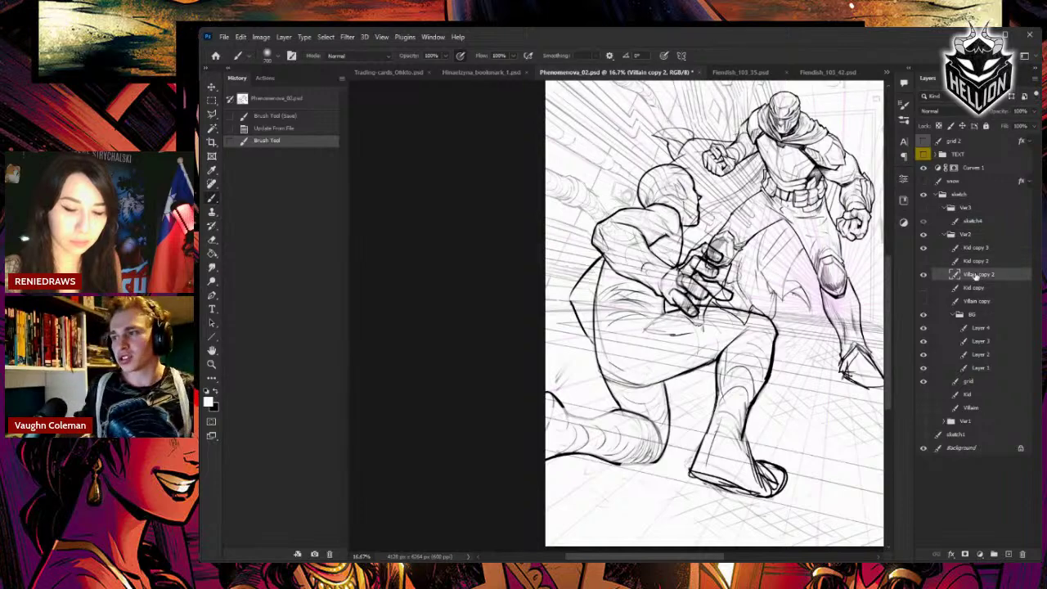
click(1034, 112)
click(1004, 126)
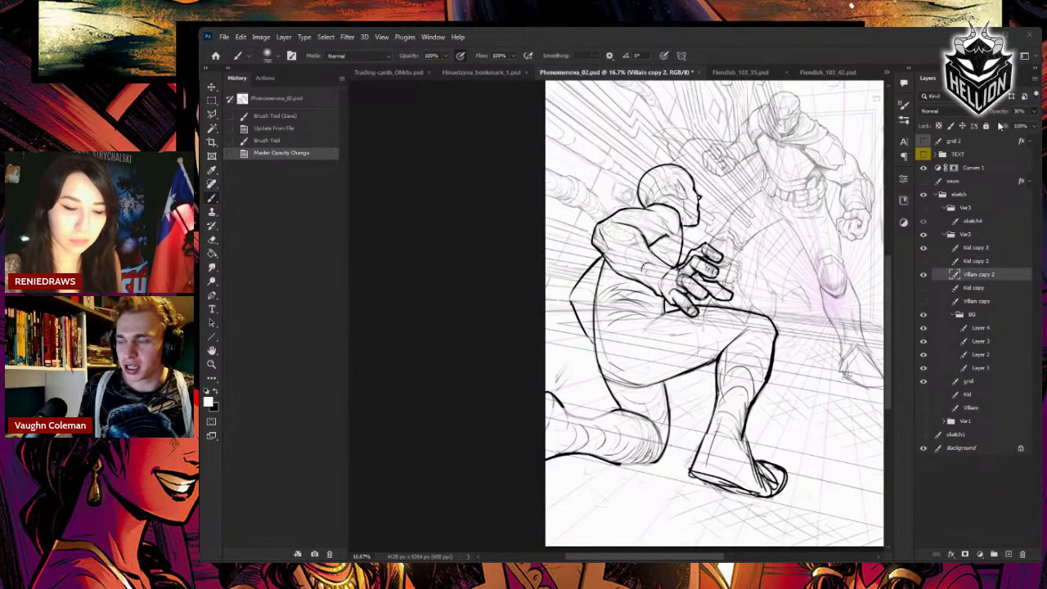
- Use the Eraser on the kneeling figure's head on the Kid copy 3 layer
click(978, 249)
key(e)
click(418, 367)
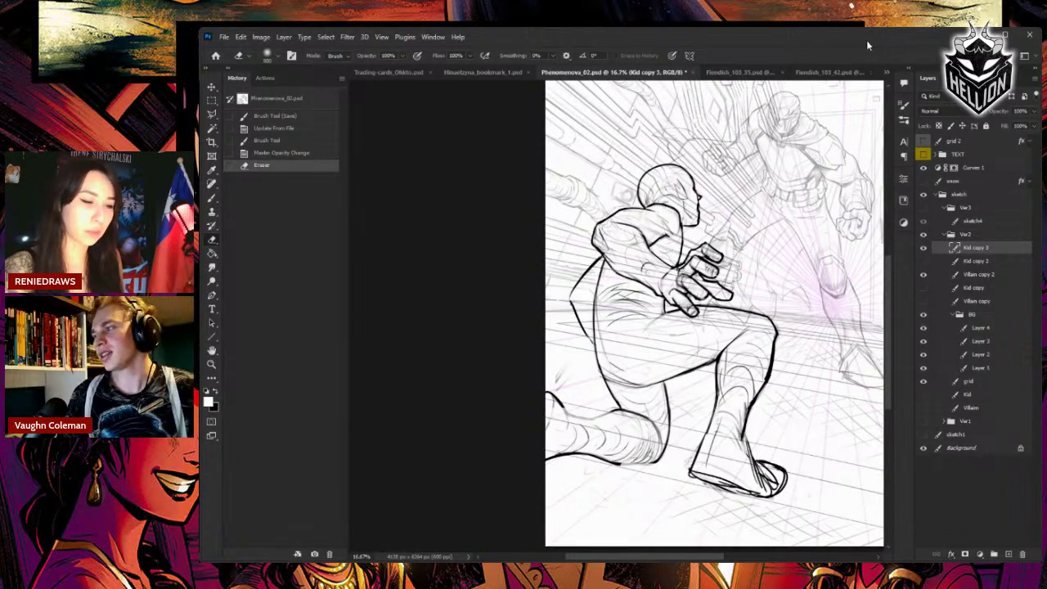
click(473, 413)
drag(837, 422, 780, 424)
drag(610, 161, 615, 181)
- Delete the unused Kid copy 2, Villain copy and Kid copy layers from the Ver2 group
click(975, 260)
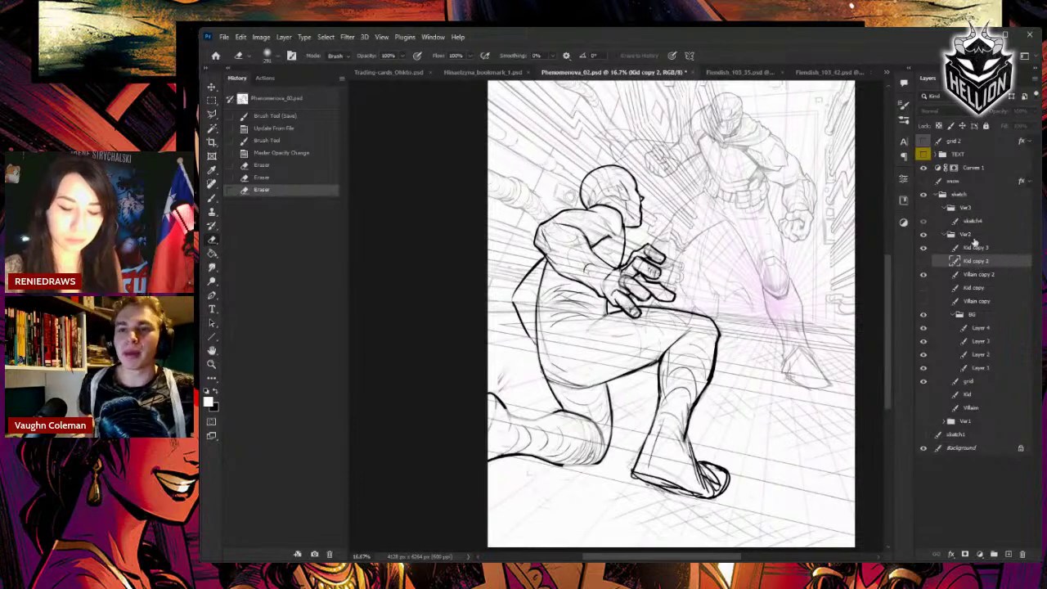
key(Delete)
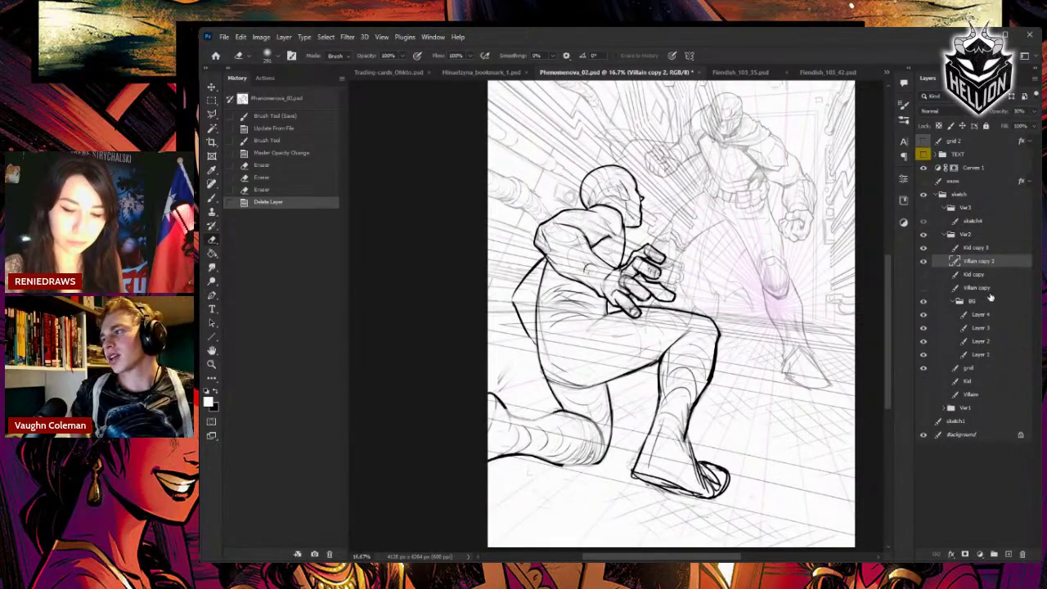
click(983, 288)
key(Delete)
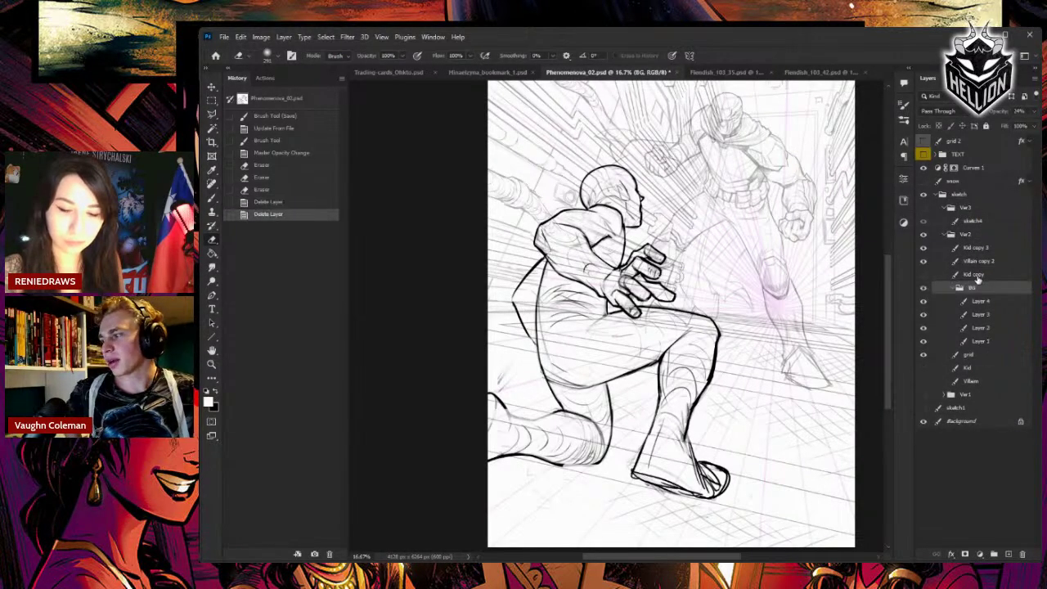
click(978, 281)
key(Delete)
- Duplicate the Kid copy 3 layer, hide the original, and lighten the kneeling figure's head lines on the duplicate
click(978, 248)
key(ctrl+j)
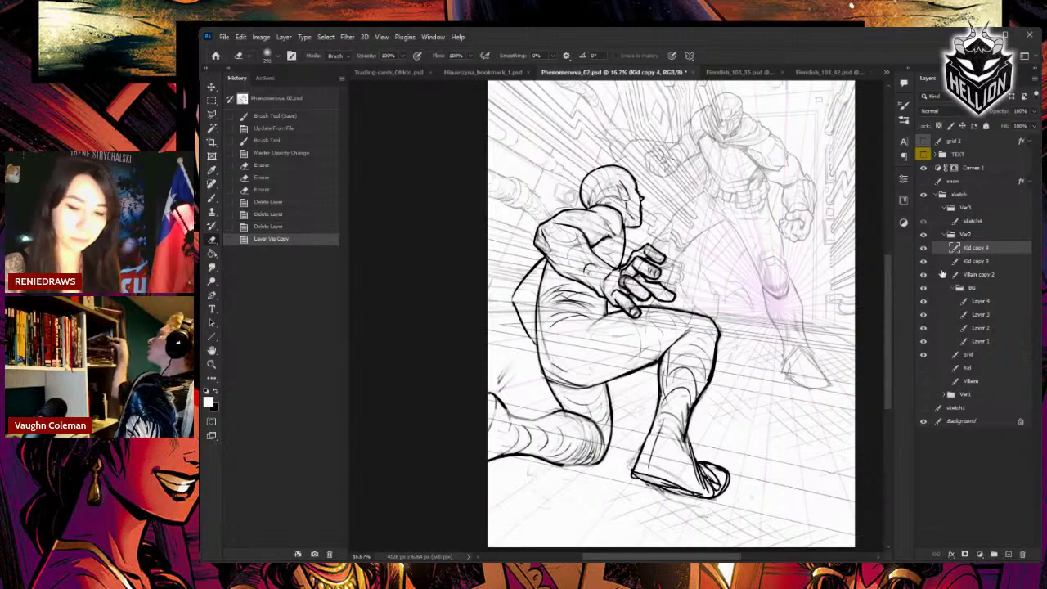
click(923, 261)
mouse_move(610, 169)
mouse_down()
mouse_move(581, 194)
mouse_move(616, 169)
mouse_up()
- Sketch the kneeling figure's face in profile with a black brush, defining the eye, nose and jaw
key(b)
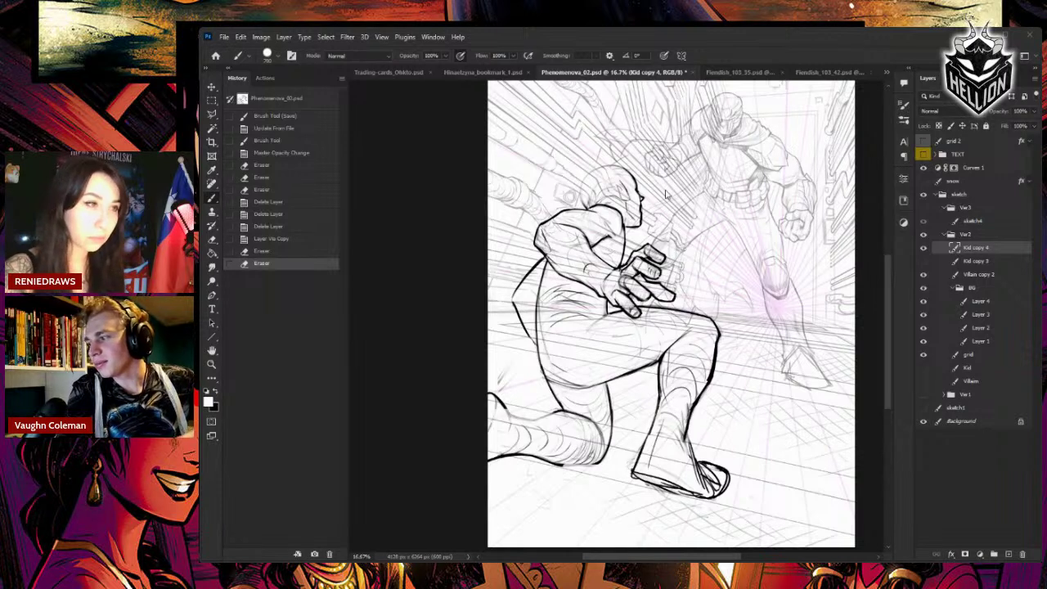
click(444, 336)
mouse_move(582, 176)
mouse_down()
mouse_move(587, 166)
mouse_move(574, 189)
mouse_up()
key(ctrl+z)
key(ctrl+z)
key(x)
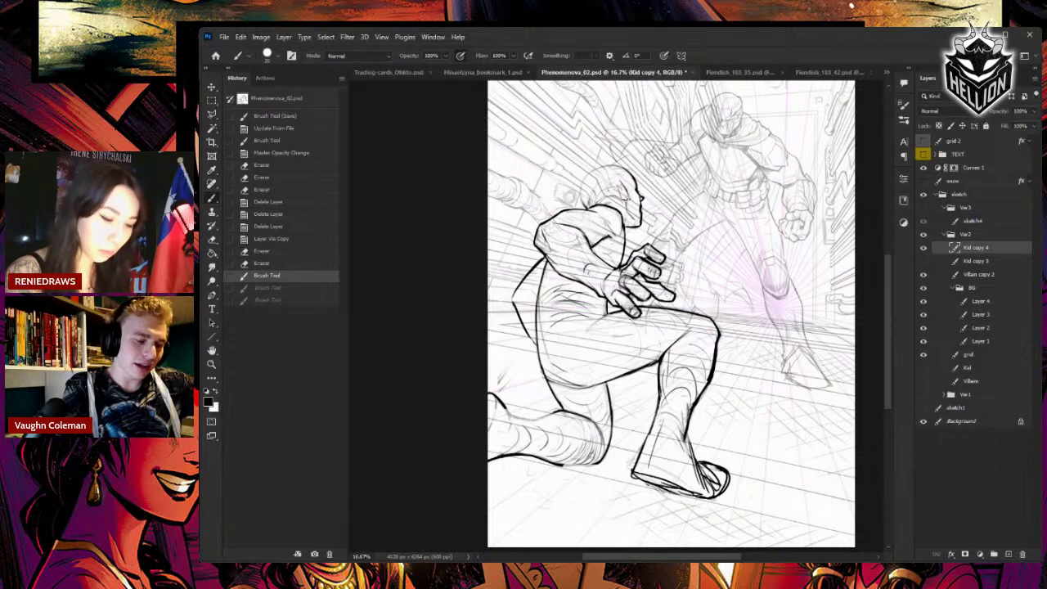
drag(632, 196, 638, 201)
drag(636, 193, 634, 206)
drag(629, 204, 634, 212)
drag(618, 203, 636, 207)
drag(613, 202, 639, 208)
drag(625, 202, 646, 201)
drag(631, 199, 643, 204)
drag(633, 197, 646, 207)
- Sketch hair strands over the side of the kneeling figure's head and at the nape
mouse_move(620, 172)
mouse_down()
mouse_move(639, 180)
mouse_move(629, 188)
mouse_up()
drag(626, 171, 614, 201)
drag(618, 191, 613, 201)
drag(585, 187, 564, 203)
drag(582, 193, 579, 209)
drag(582, 196, 575, 206)
- Erase stray lines around the kneeling figure's neck and chest and near the raised hand
mouse_move(792, 351)
mouse_down()
mouse_move(762, 412)
mouse_move(762, 322)
mouse_up()
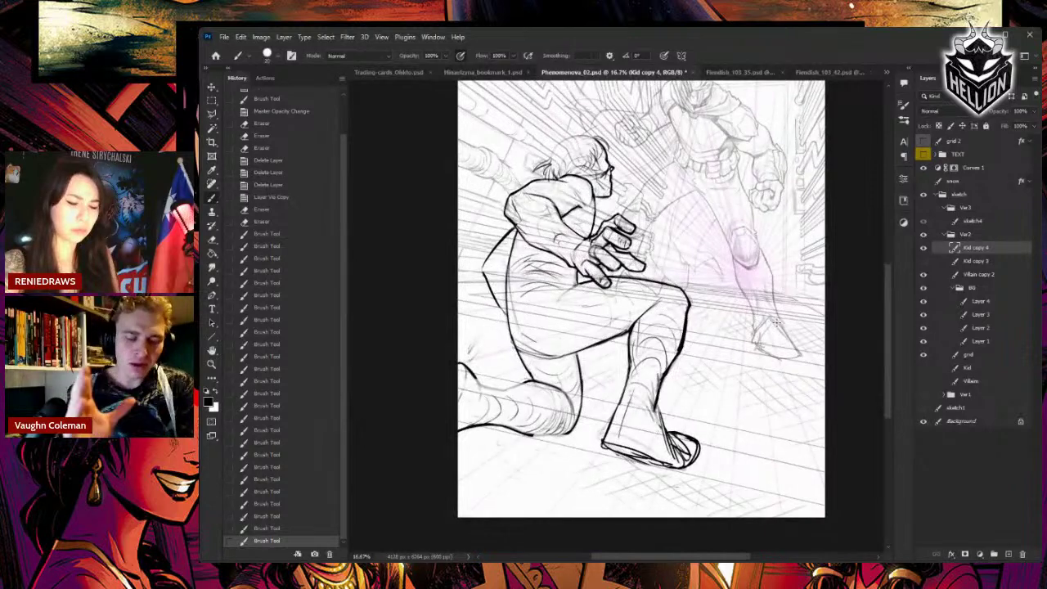
key(e)
drag(590, 181, 579, 209)
drag(676, 212, 661, 198)
drag(652, 191, 642, 180)
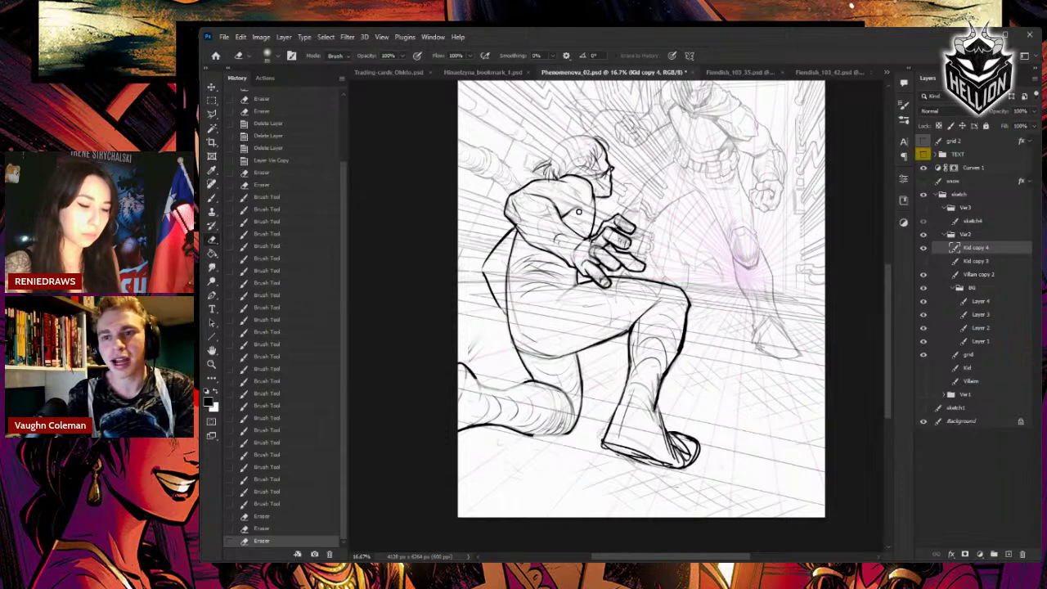
- Redraw the kneeling figure's chest and neck contour, cleaning it up with the Eraser between brush strokes
key(b)
drag(571, 214, 593, 206)
key(e)
mouse_move(597, 201)
mouse_down()
mouse_move(592, 193)
mouse_move(589, 207)
mouse_up()
key(b)
drag(580, 211, 594, 194)
drag(589, 201, 594, 192)
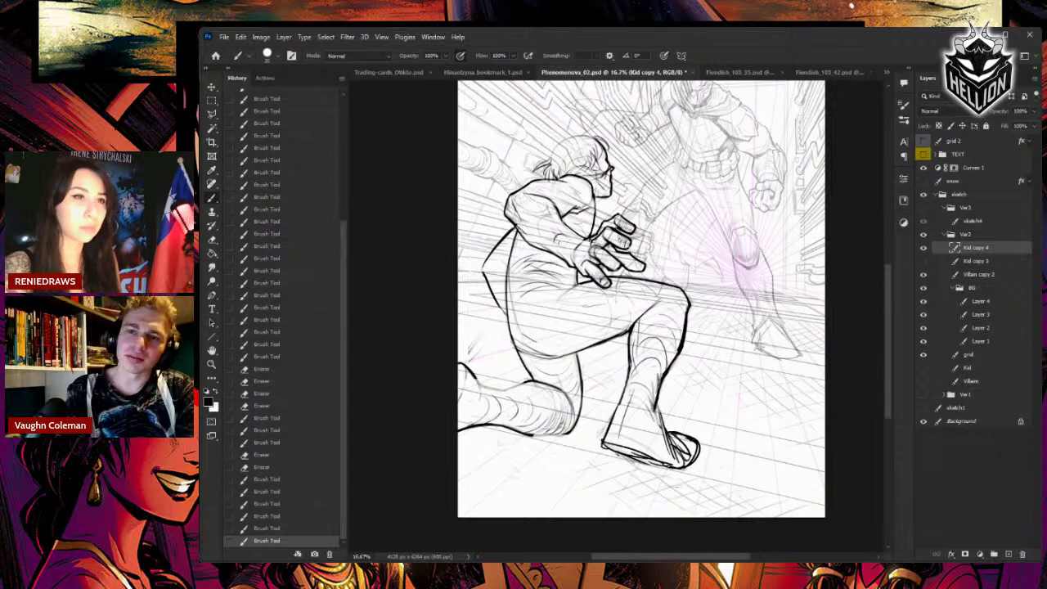
- Draw hair strokes across the kneeling figure's head and trim the lines around the forehead
drag(746, 236, 770, 264)
drag(577, 175, 572, 195)
mouse_move(575, 177)
mouse_down()
mouse_move(569, 203)
mouse_move(610, 153)
mouse_move(624, 165)
mouse_up()
drag(588, 160, 605, 154)
mouse_move(590, 158)
mouse_down()
mouse_move(619, 156)
mouse_move(570, 186)
mouse_up()
mouse_move(636, 172)
mouse_down()
mouse_move(653, 169)
mouse_move(620, 154)
mouse_up()
key(e)
mouse_move(618, 152)
mouse_down()
mouse_move(637, 158)
mouse_move(609, 154)
mouse_up()
drag(599, 158, 621, 151)
- Refine the lines at the back of the kneeling figure's head and neck with alternating brush and Eraser strokes
key(r)
mouse_move(684, 167)
mouse_down()
mouse_move(479, 179)
mouse_move(587, 135)
mouse_up()
key(b)
drag(583, 203, 570, 232)
drag(574, 212, 568, 246)
key(e)
drag(580, 204, 577, 229)
key(b)
drag(568, 217, 581, 260)
key(e)
drag(572, 241, 591, 263)
- Add further brush strokes to the sketch lines behind the kneeling figure's head
key(b)
key(r)
mouse_move(736, 194)
mouse_down()
mouse_move(714, 331)
mouse_move(696, 338)
mouse_up()
drag(791, 347, 650, 293)
key(b)
drag(569, 204, 557, 220)
mouse_move(571, 202)
mouse_down()
mouse_move(544, 227)
mouse_move(582, 219)
mouse_move(576, 245)
mouse_up()
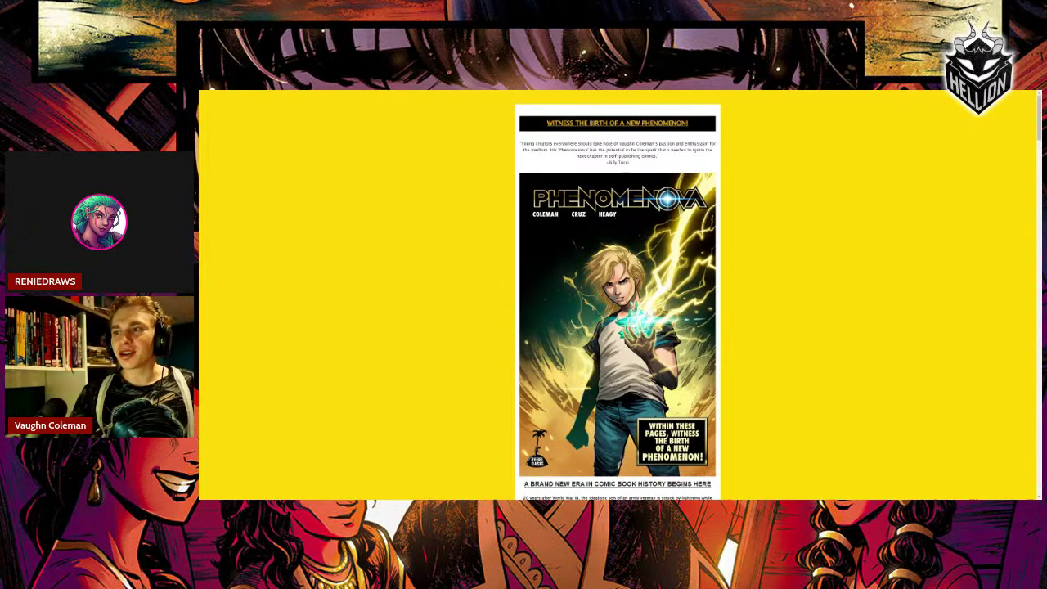
- Switch to the Phenomenova campaign page and look through its cover, trailer section and preview artwork
scroll(617, 295, down, 10)
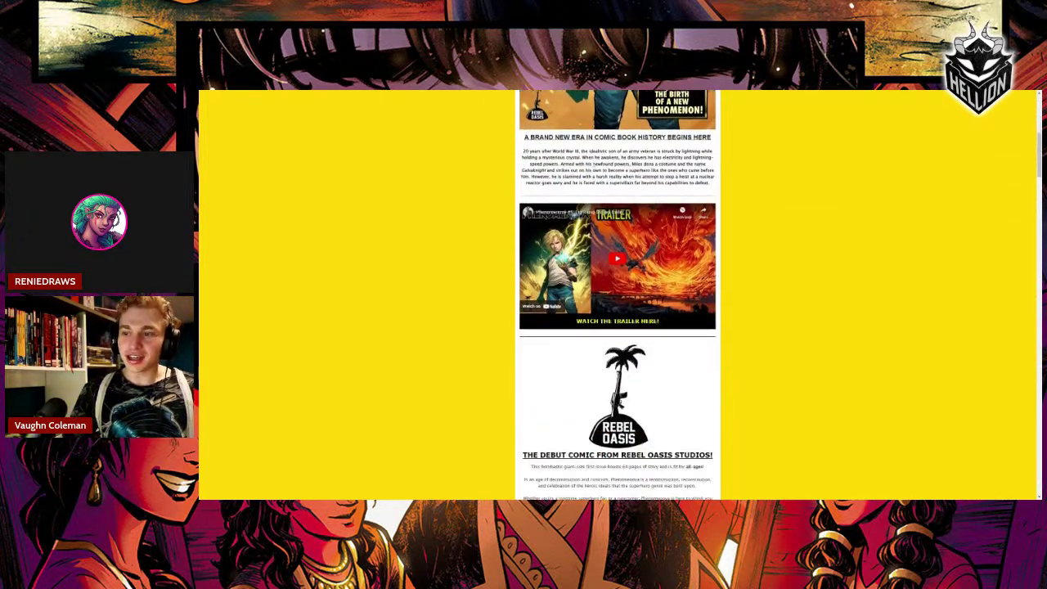
scroll(690, 265, down, 6)
scroll(690, 265, up, 2)
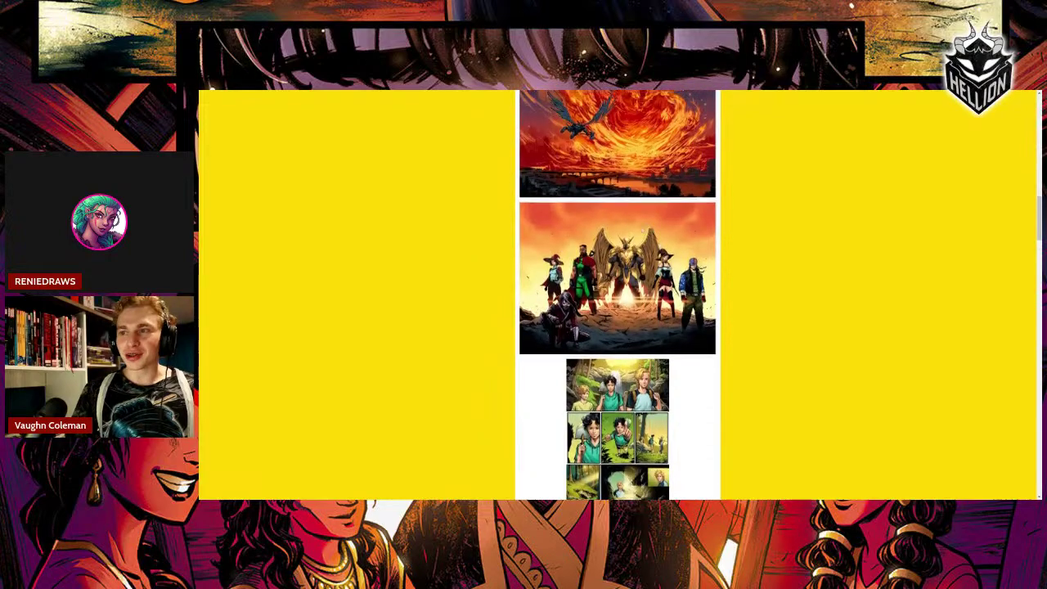
scroll(690, 265, up, 8)
scroll(690, 265, down, 2)
scroll(690, 265, down, 2)
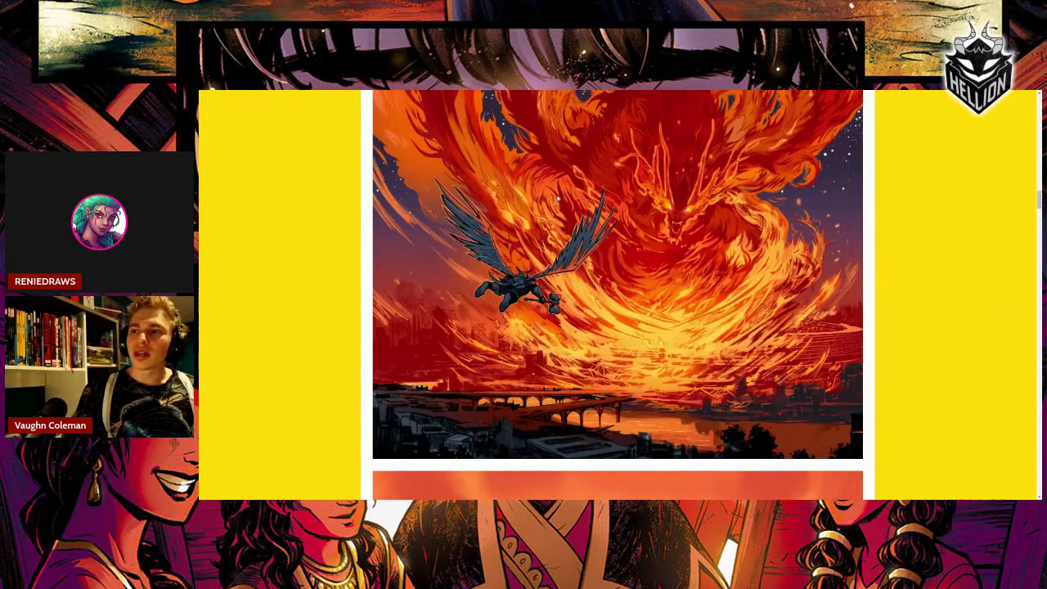
- Examine the fiery creature illustration and the hero team illustration on the Phenomenova page
scroll(617, 294, up, 2)
key(ctrl+minus)
scroll(620, 228, down, 1)
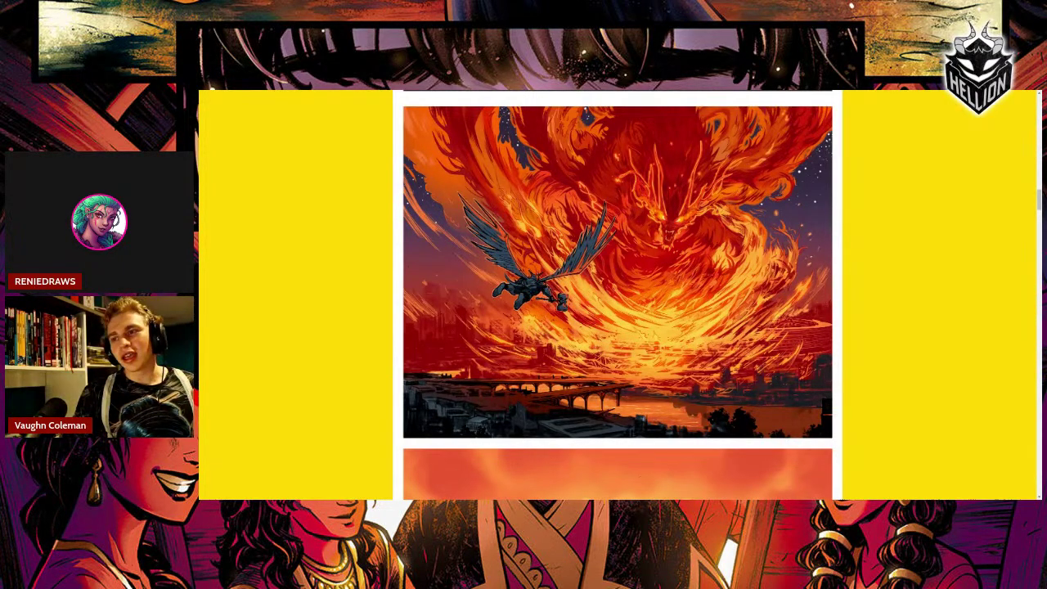
scroll(617, 294, up, 2)
scroll(683, 202, down, 1)
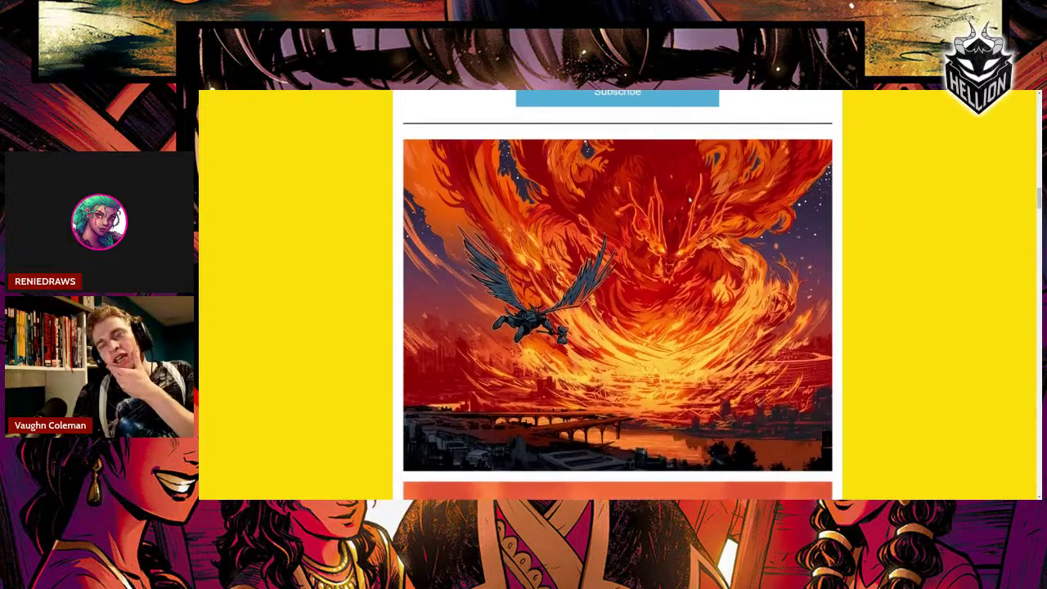
scroll(617, 294, down, 1)
scroll(617, 295, up, 1)
scroll(617, 294, down, 1)
scroll(611, 213, down, 3)
scroll(626, 227, up, 3)
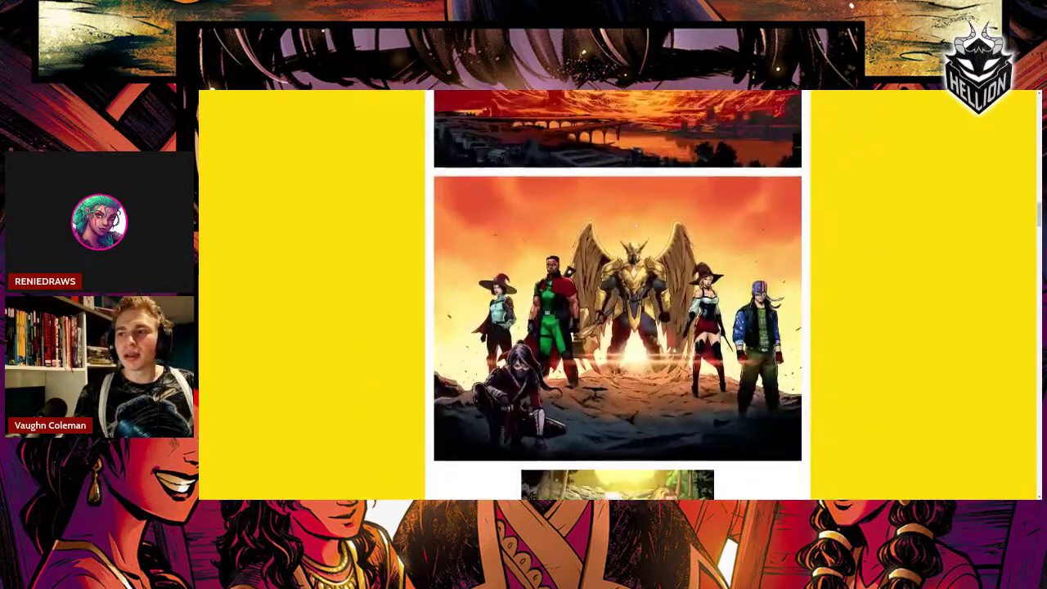
- Compare the fiery creature and hero team illustrations at smaller and larger page zoom levels
key(ctrl+minus)
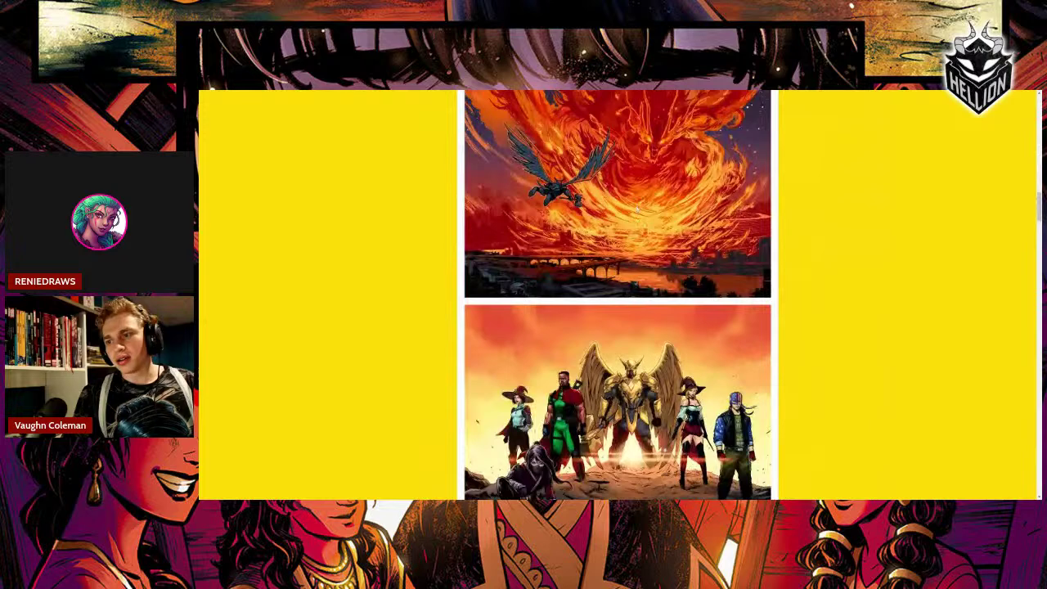
key(ctrl+minus)
scroll(617, 294, up, 1)
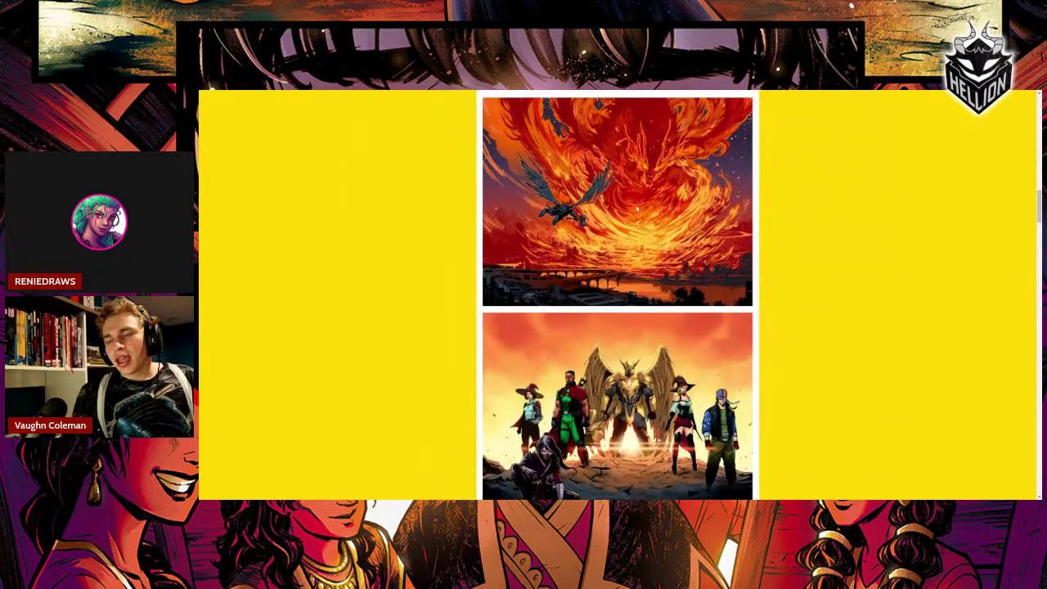
key(ctrl+minus)
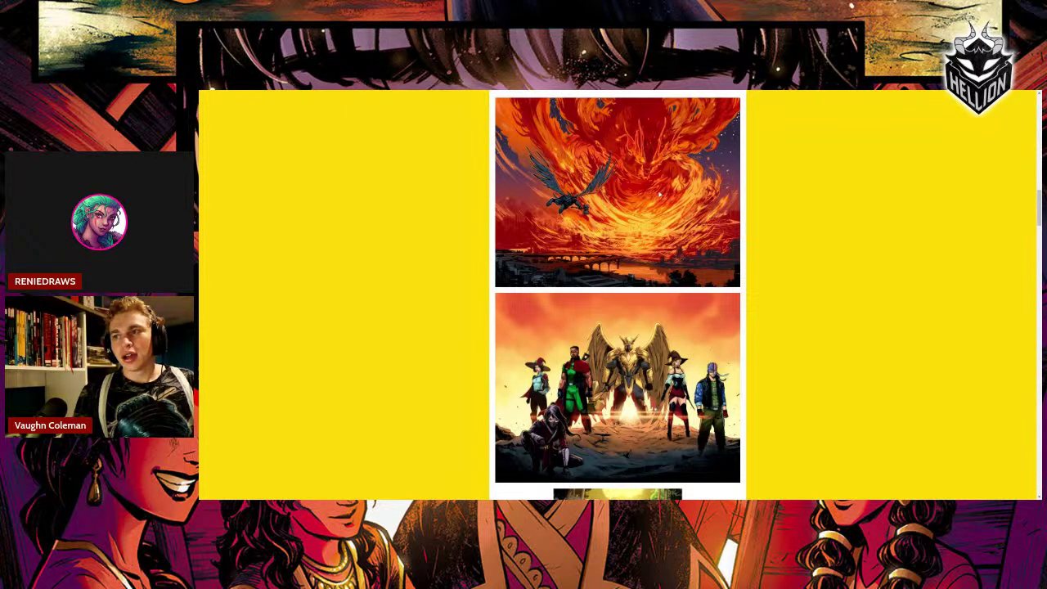
key(ctrl+plus)
key(ctrl+plus)
key(ctrl+plus)
key(ctrl+plus)
key(ctrl+plus)
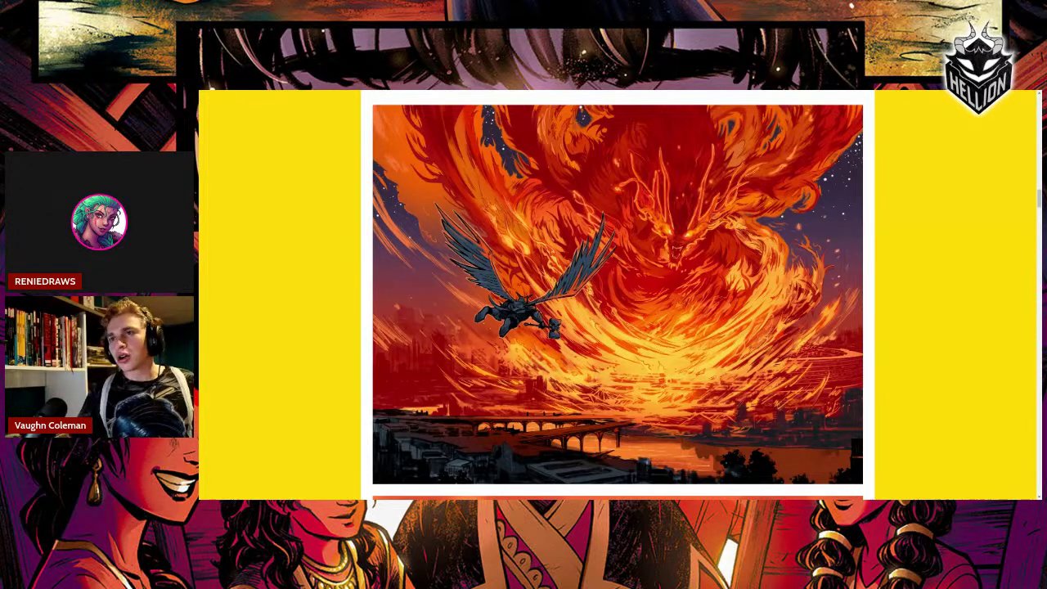
scroll(618, 294, down, 5)
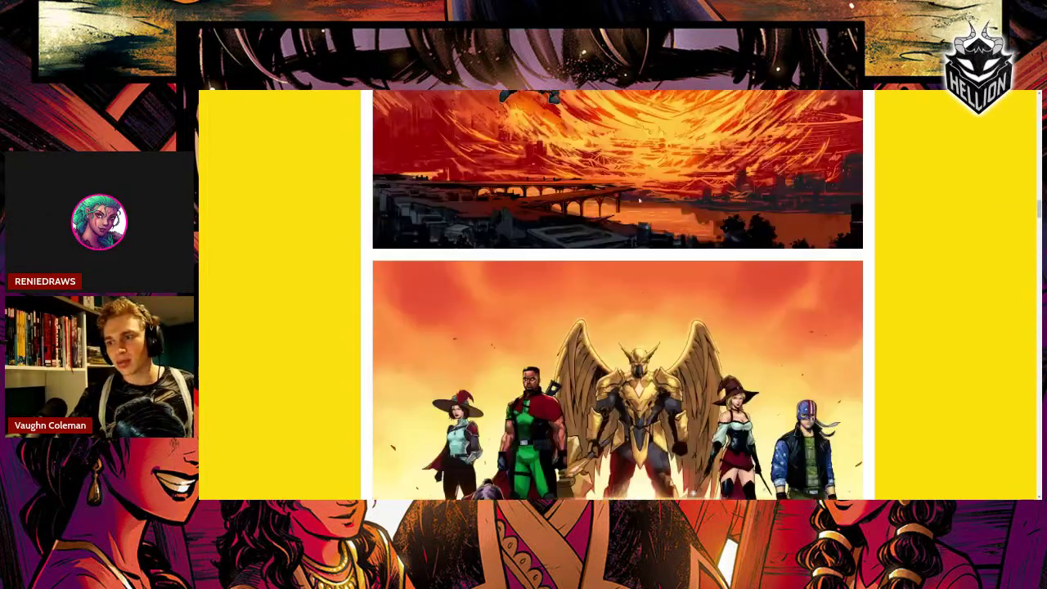
scroll(617, 295, up, 1)
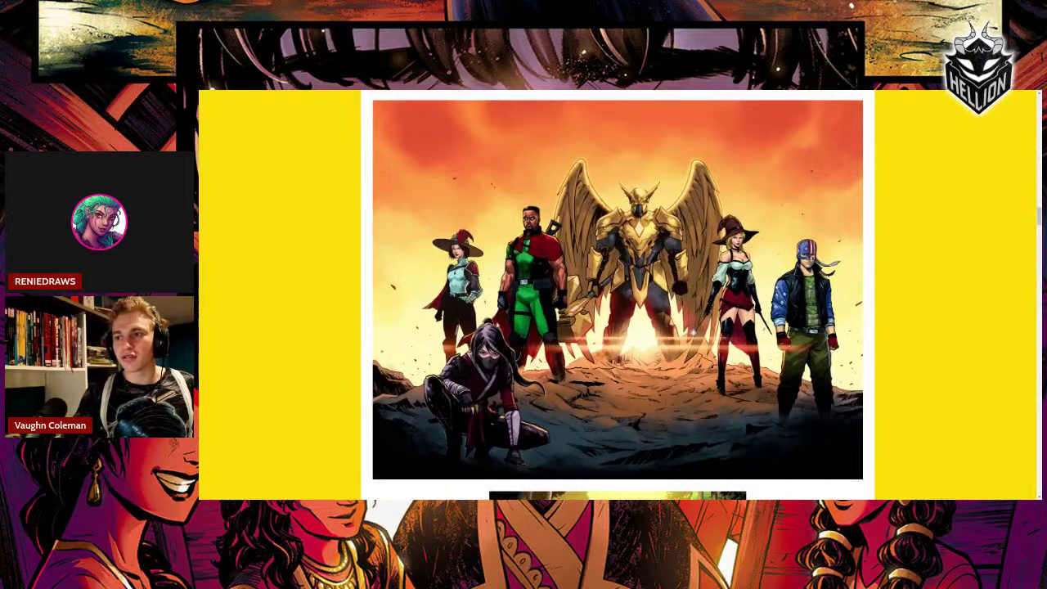
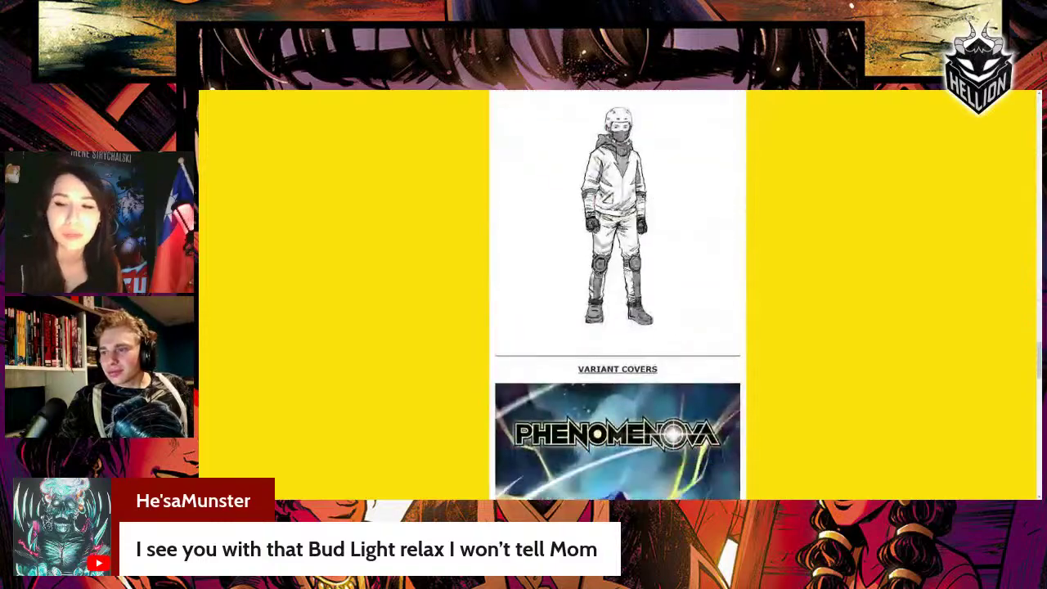
- Look through the rest of the Phenomenova page, from the variant covers and dedication to the fan art contest and launch plan
scroll(618, 294, down, 5)
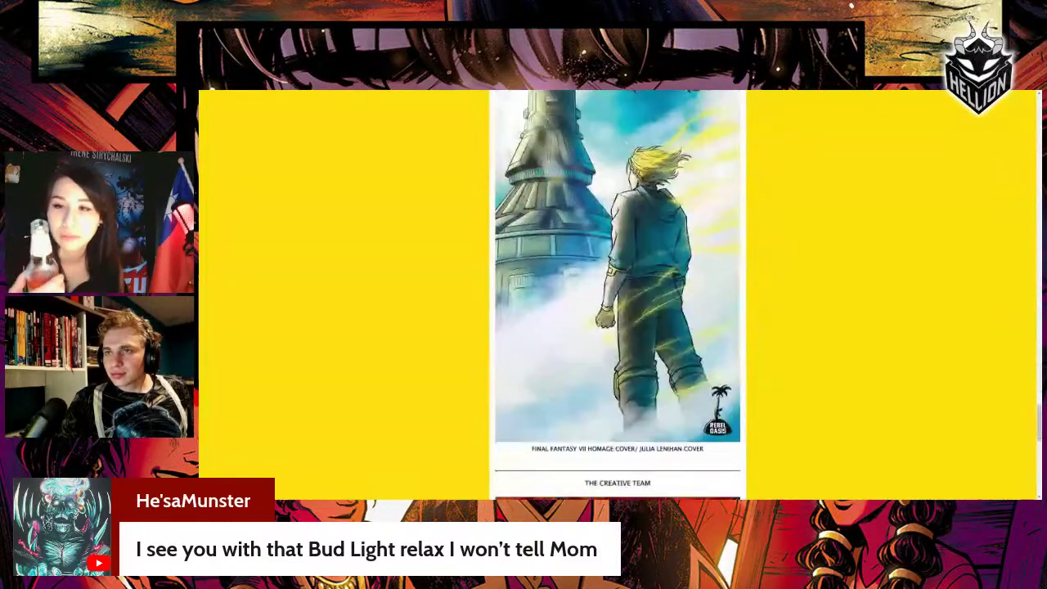
scroll(618, 295, up, 1)
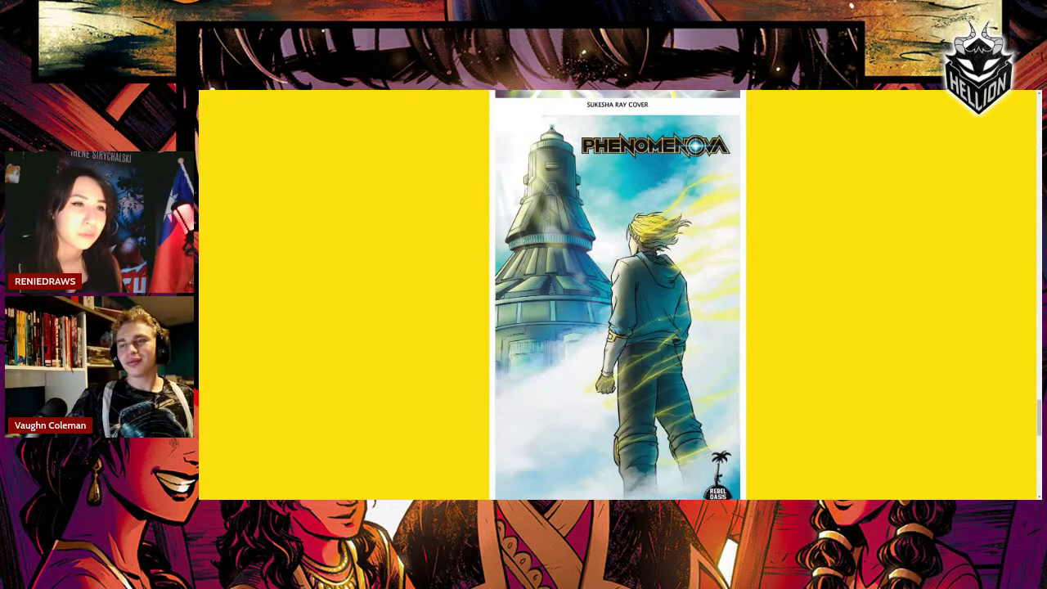
scroll(617, 294, down, 10)
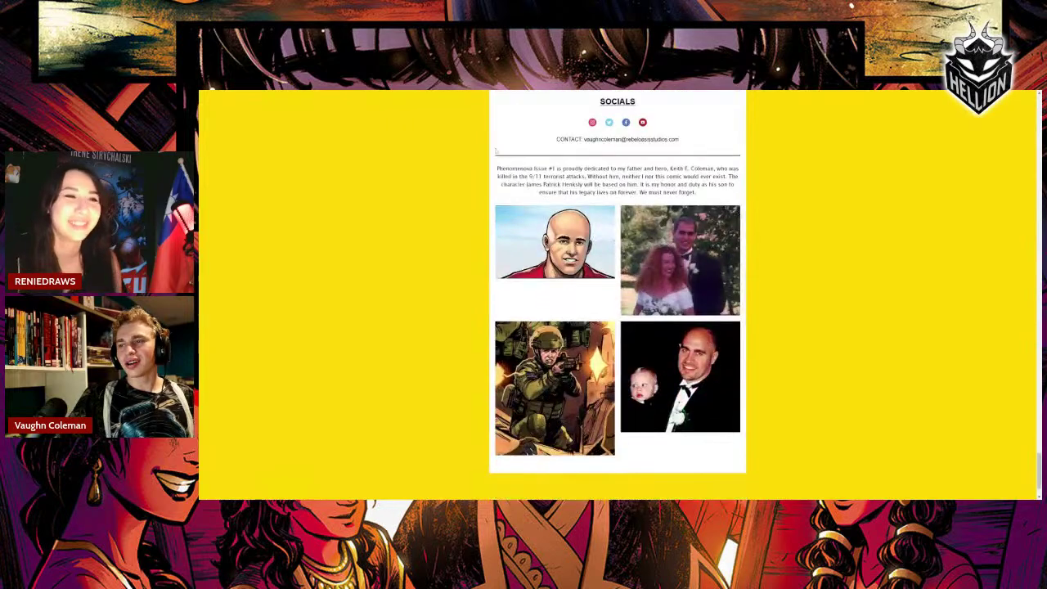
scroll(617, 294, up, 15)
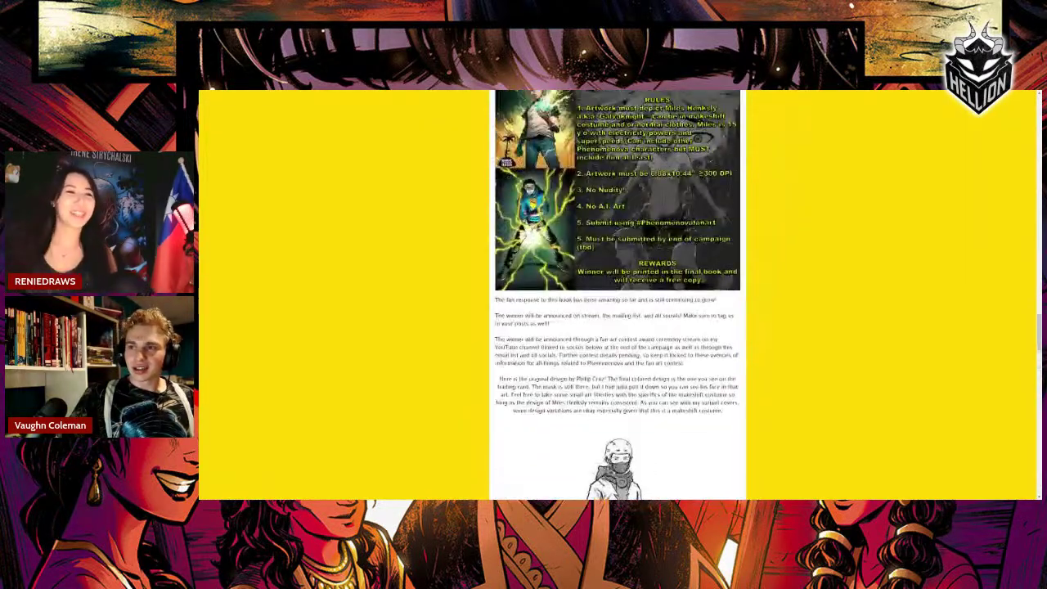
scroll(617, 294, up, 5)
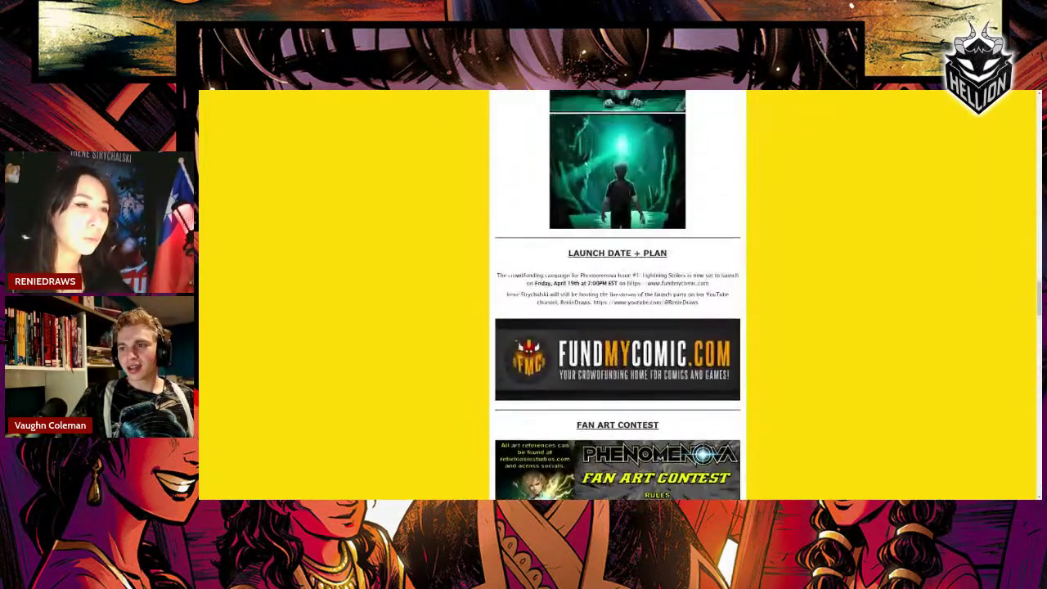
scroll(617, 294, down, 5)
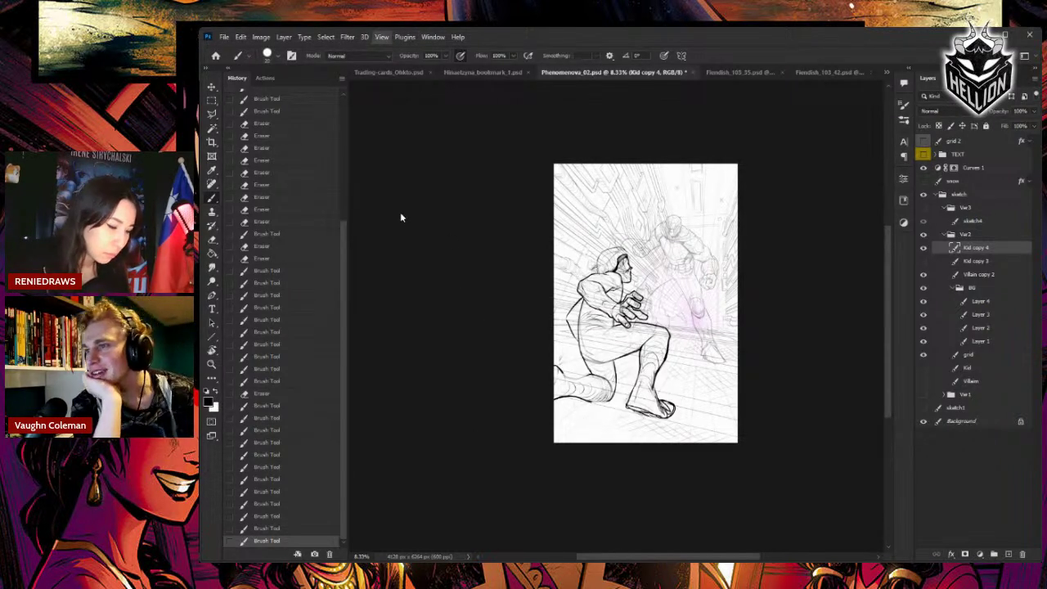
- Duplicate the Kid copy 4 layer holding the kneeling figure and hide the original layer
click(424, 211)
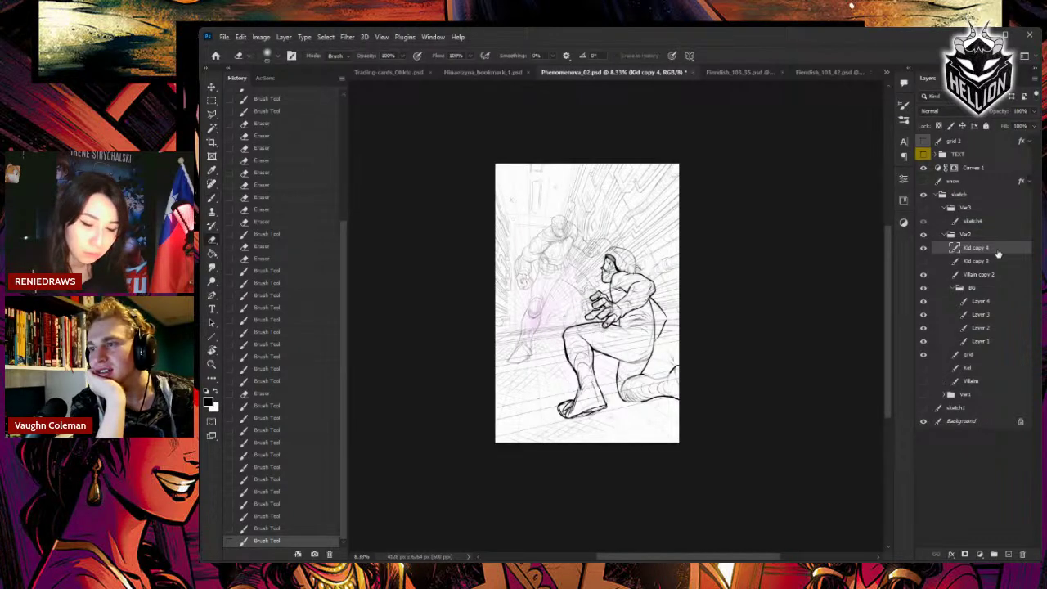
click(922, 248)
click(923, 247)
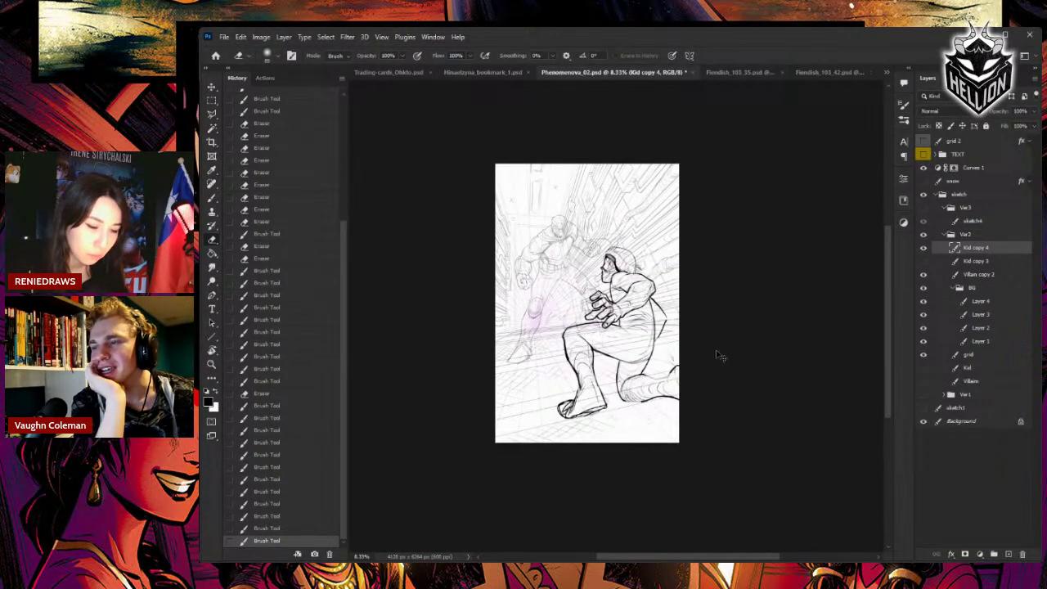
key(b)
key(ctrl+plus)
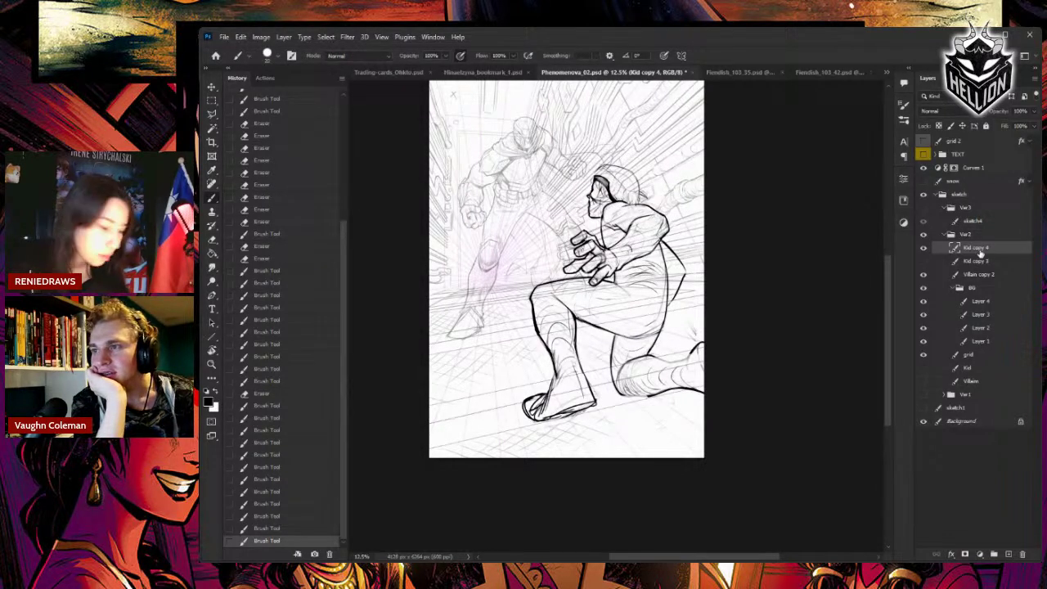
key(ctrl+j)
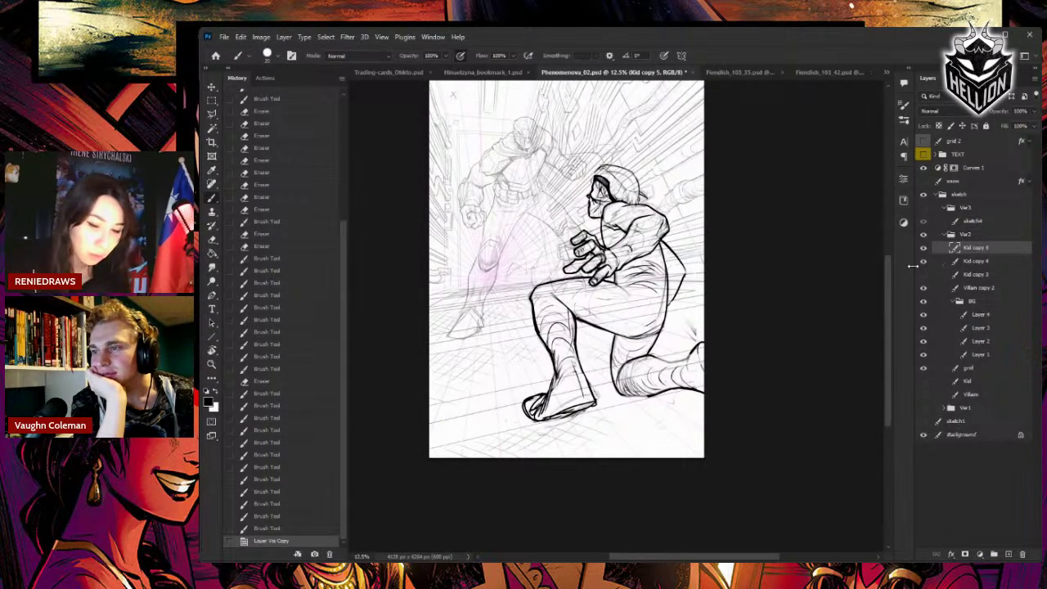
click(923, 260)
- Select the kneeling figure's front leg and thigh with the Polygonal Lasso and turn on CMYK proof colors
key(l)
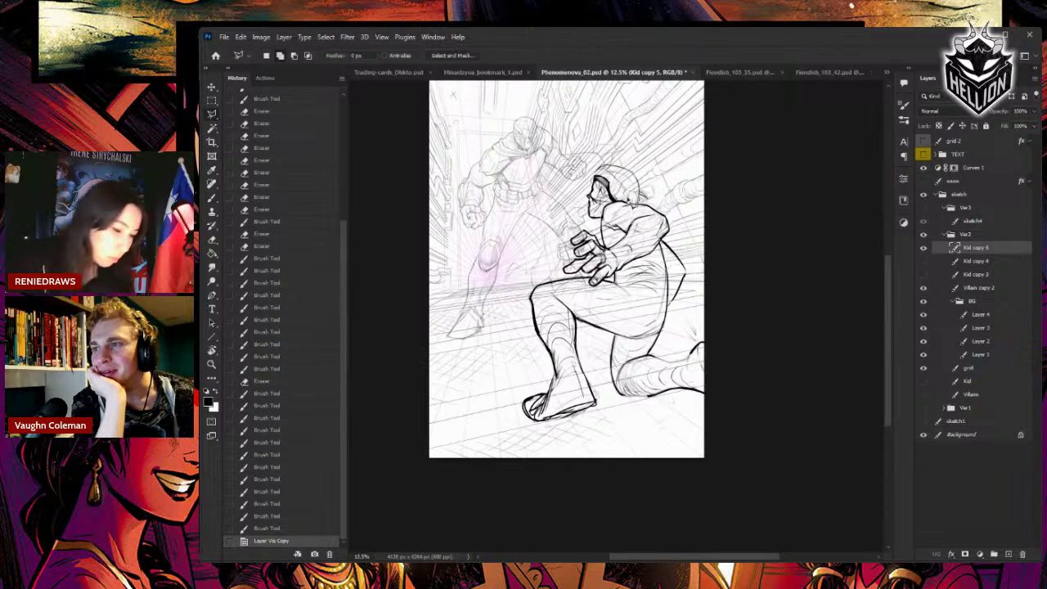
mouse_move(662, 181)
mouse_down()
mouse_move(548, 228)
mouse_move(507, 332)
mouse_move(501, 436)
mouse_move(626, 444)
mouse_move(594, 344)
mouse_move(613, 344)
mouse_move(606, 364)
mouse_move(611, 342)
mouse_move(658, 346)
mouse_move(676, 335)
mouse_move(625, 286)
mouse_move(606, 282)
mouse_move(600, 296)
mouse_move(594, 282)
mouse_move(561, 278)
mouse_move(554, 225)
mouse_move(574, 169)
mouse_move(617, 154)
mouse_move(674, 196)
mouse_up()
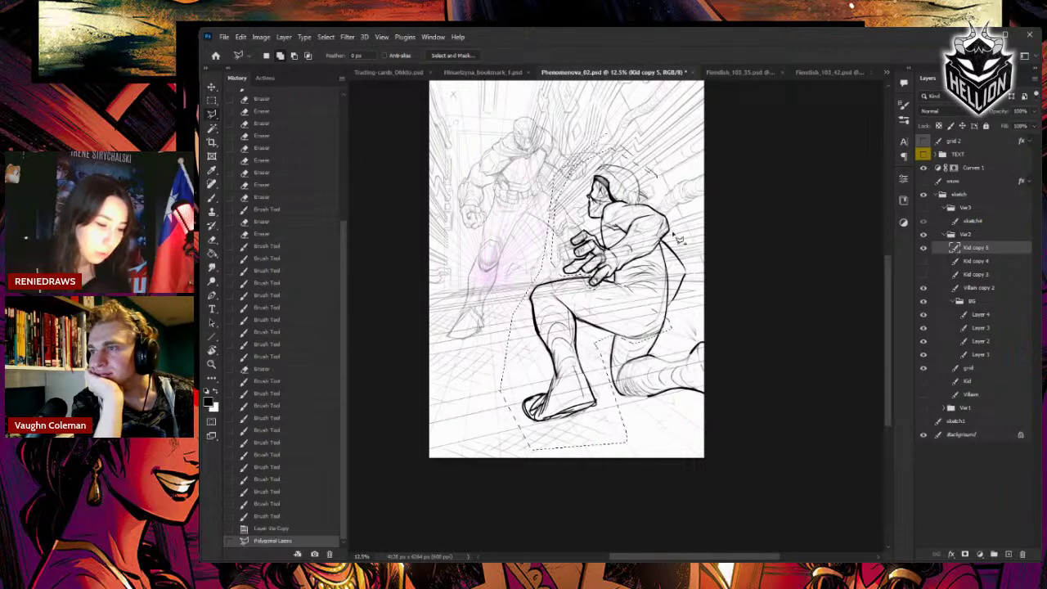
key(ctrl+y)
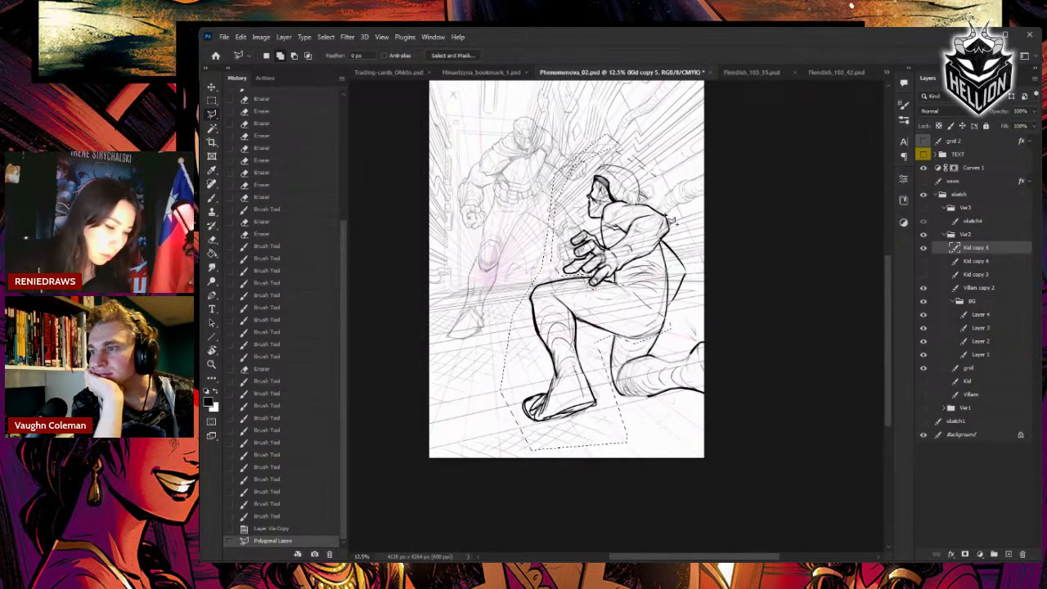
- Free-transform the selected front leg, scaling it proportionally to 94%
key(v)
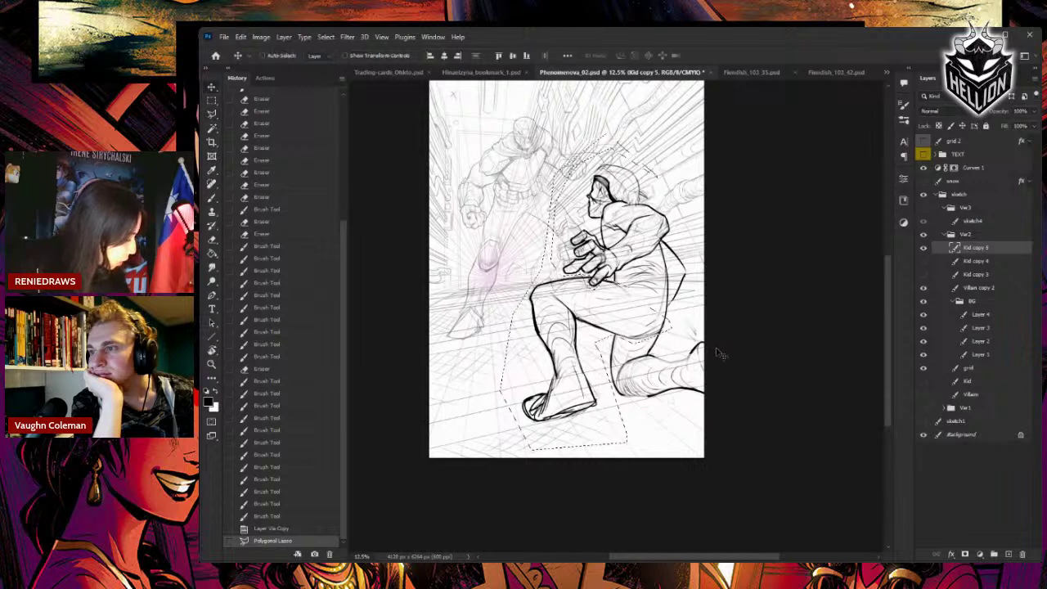
key(ctrl+t)
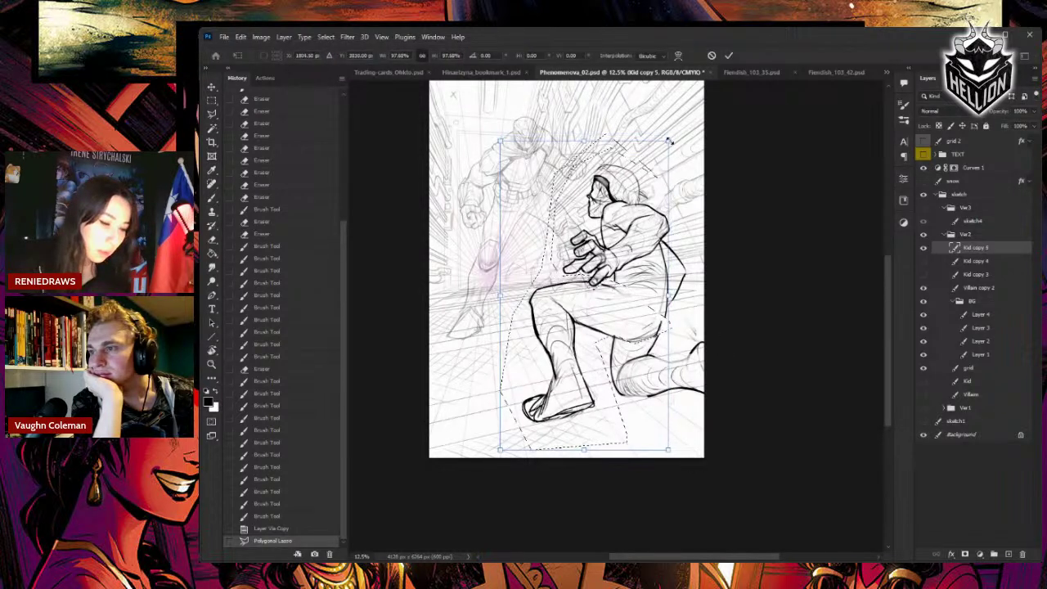
drag(669, 140, 662, 150)
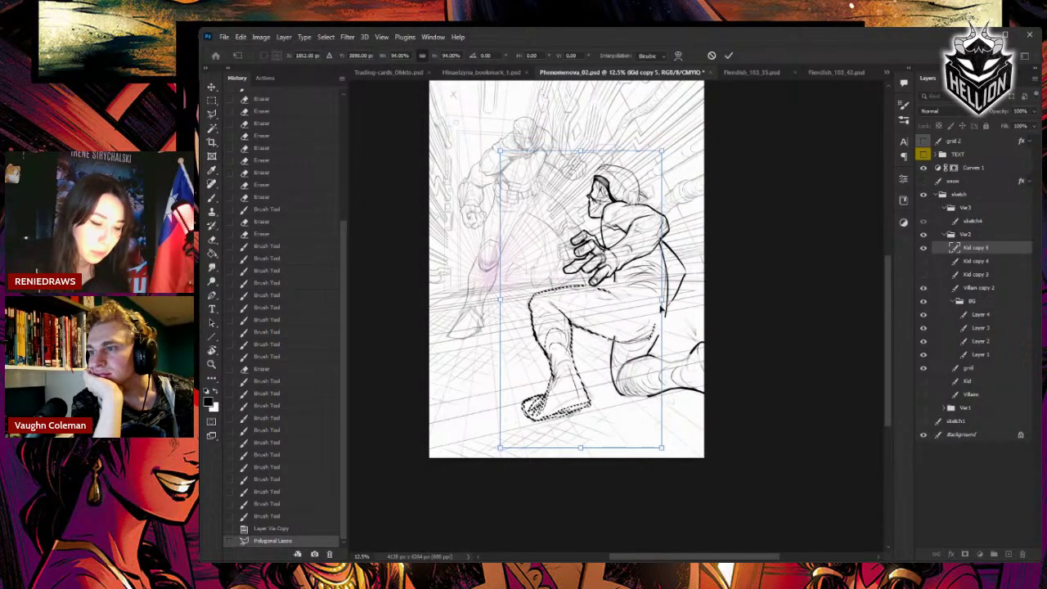
- Nudge the scaled front leg slightly up and back toward the figure's body, and commit the transform
key(Up)
key(Up)
key(Up)
key(Up)
key(Up)
key(Right)
key(Right)
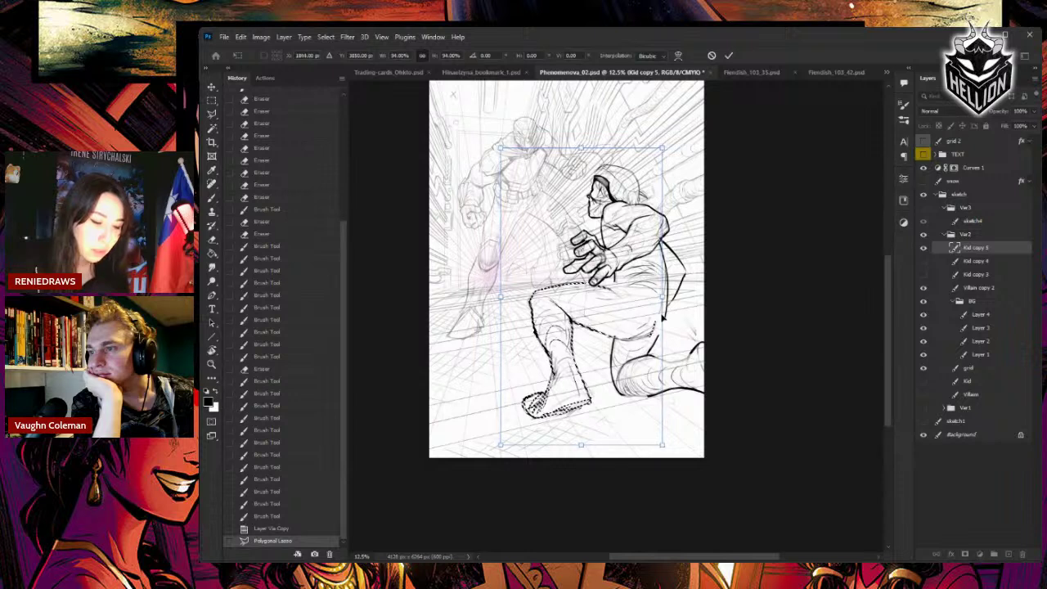
drag(662, 318, 662, 310)
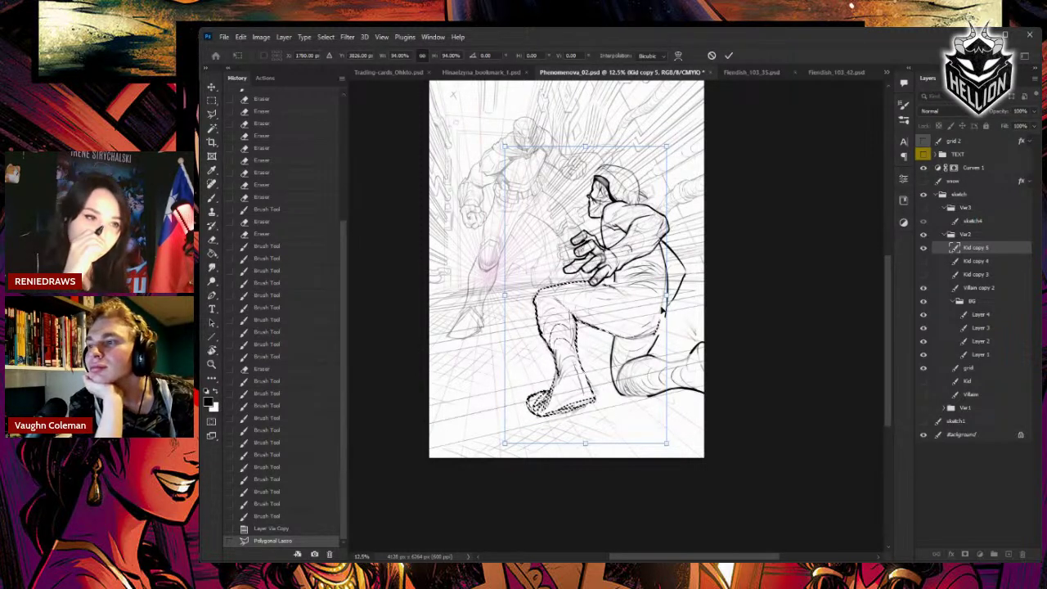
drag(662, 310, 662, 308)
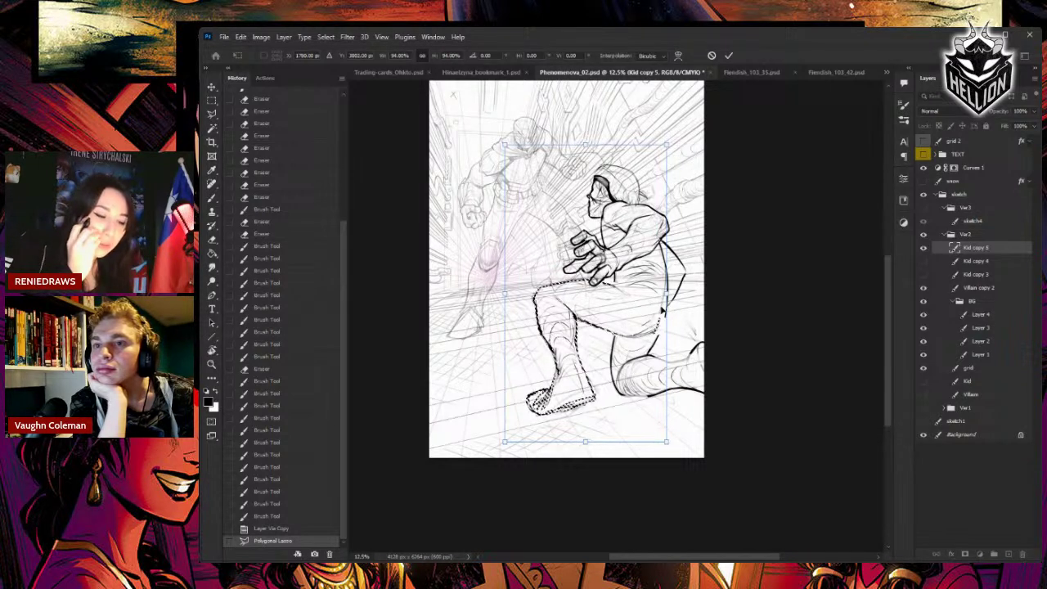
key(Up)
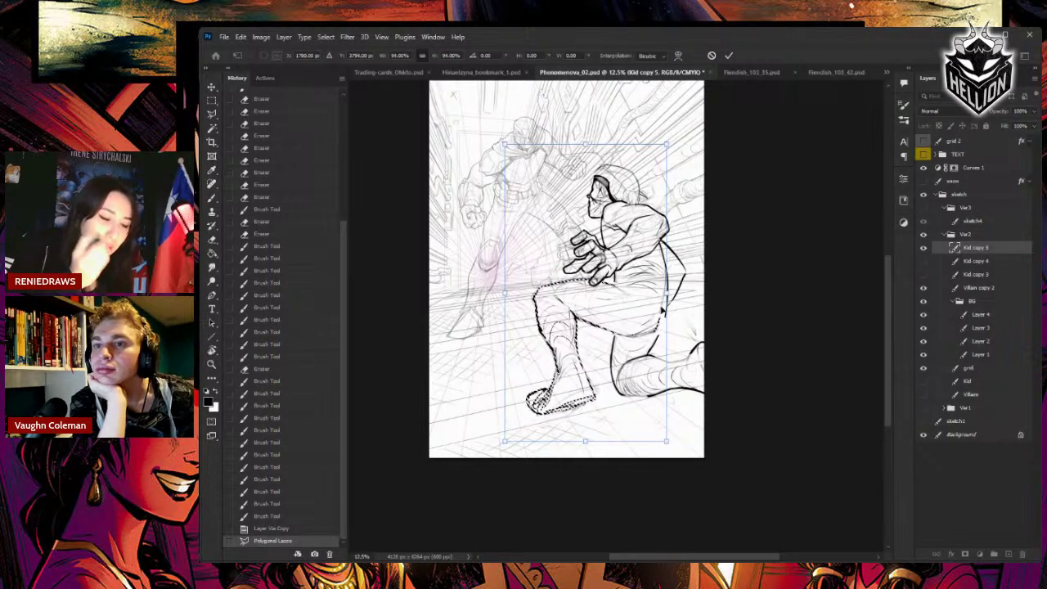
key(Down)
key(Down)
key(Down)
key(Down)
key(Down)
key(Down)
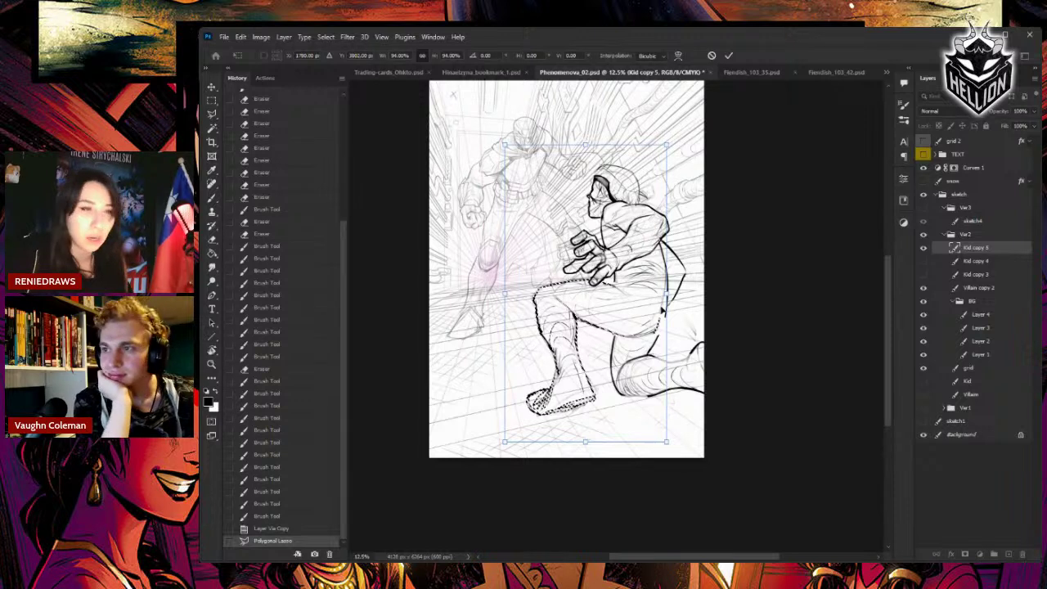
key(Return)
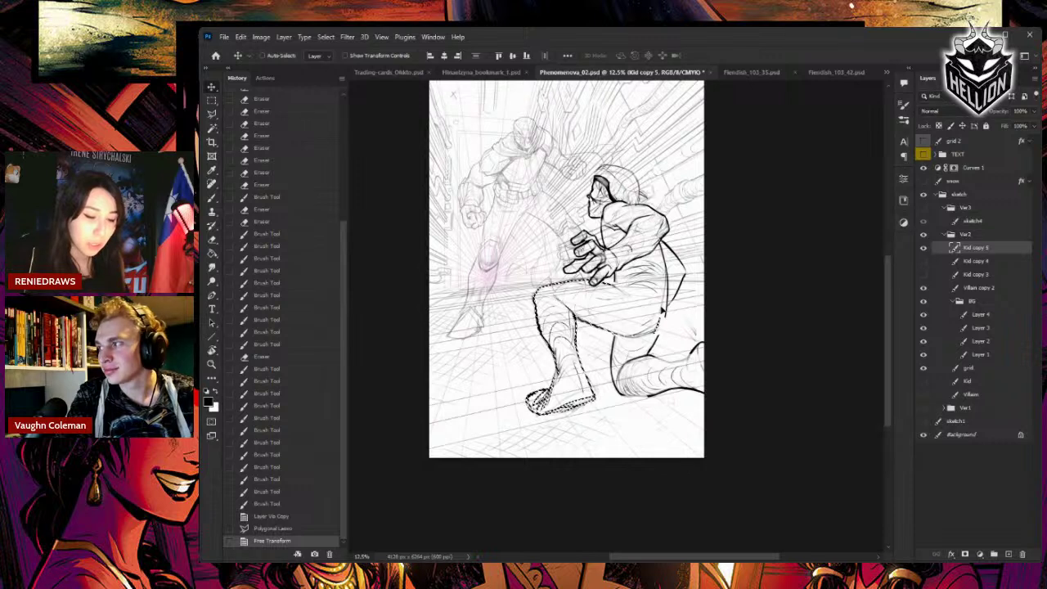
key(Left)
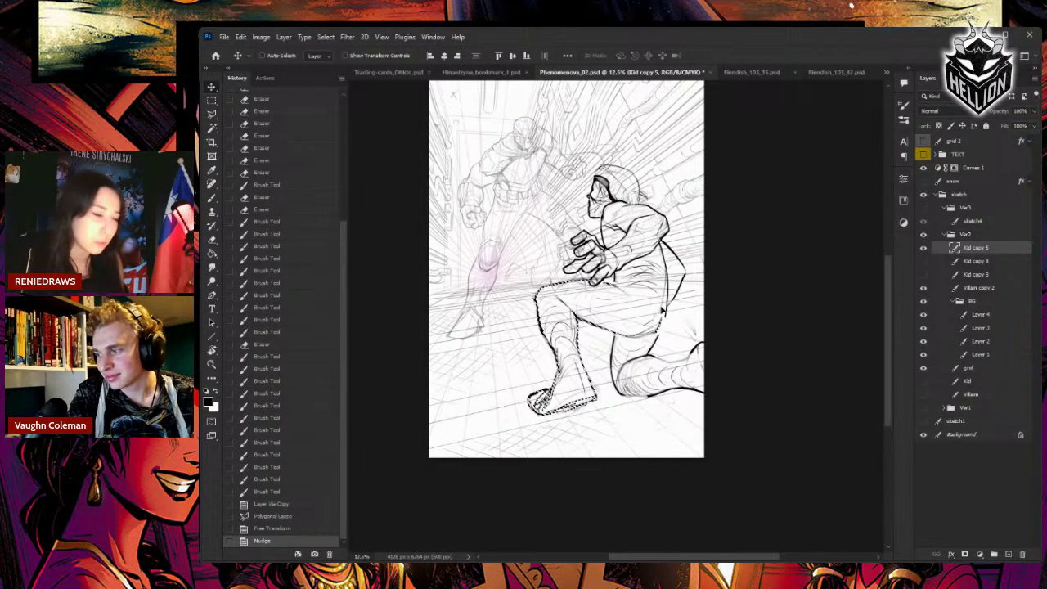
- Deselect the leg, erase the mismatched lines at the kneeling figure's hip, and redraw that outline with brush strokes
key(ctrl+d)
key(b)
key(e)
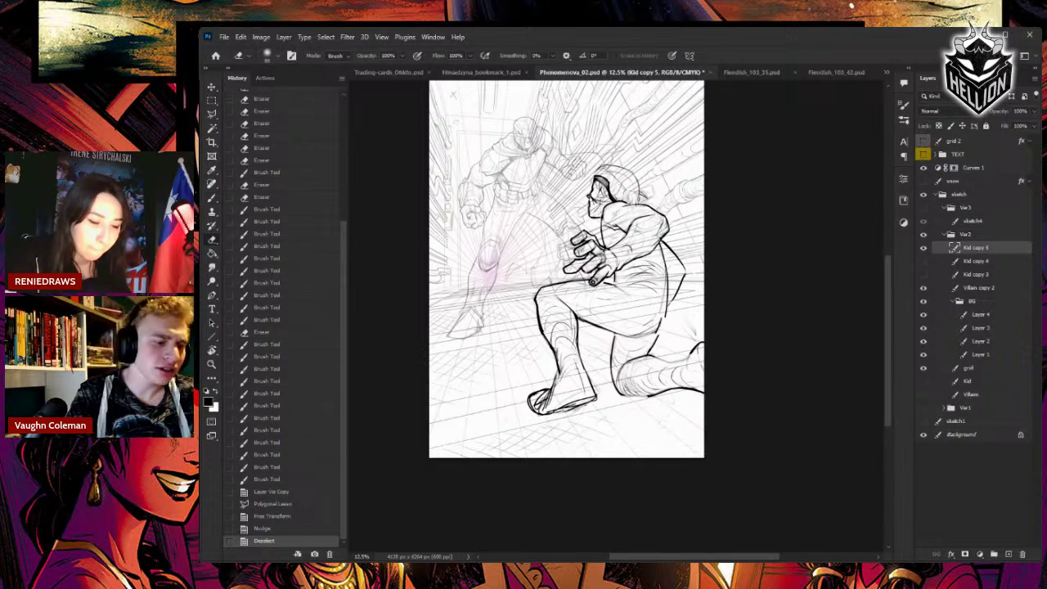
drag(664, 319, 660, 328)
drag(663, 321, 659, 330)
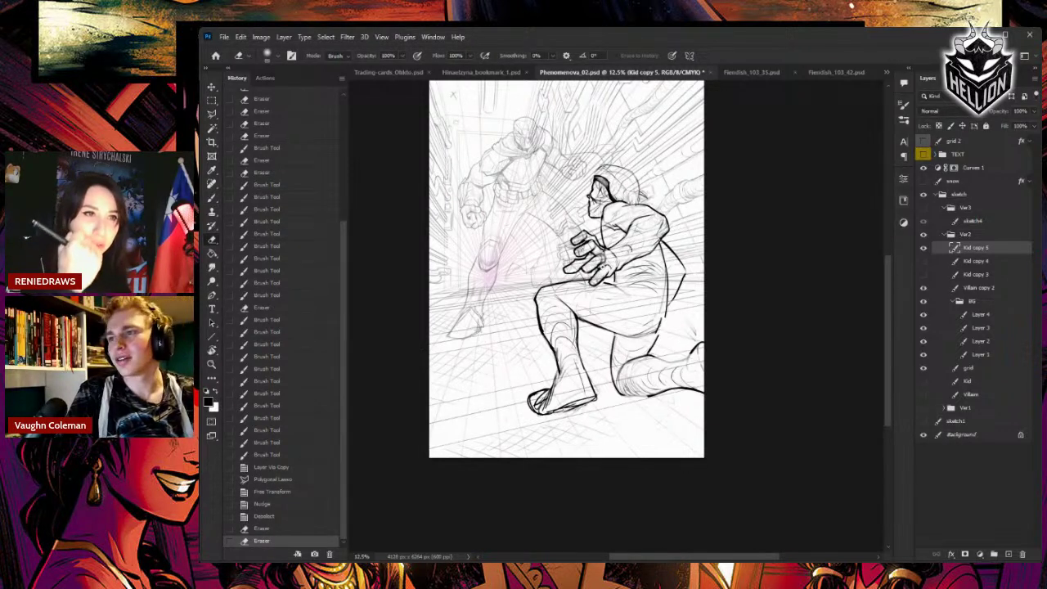
click(656, 319)
click(656, 321)
click(656, 324)
key(b)
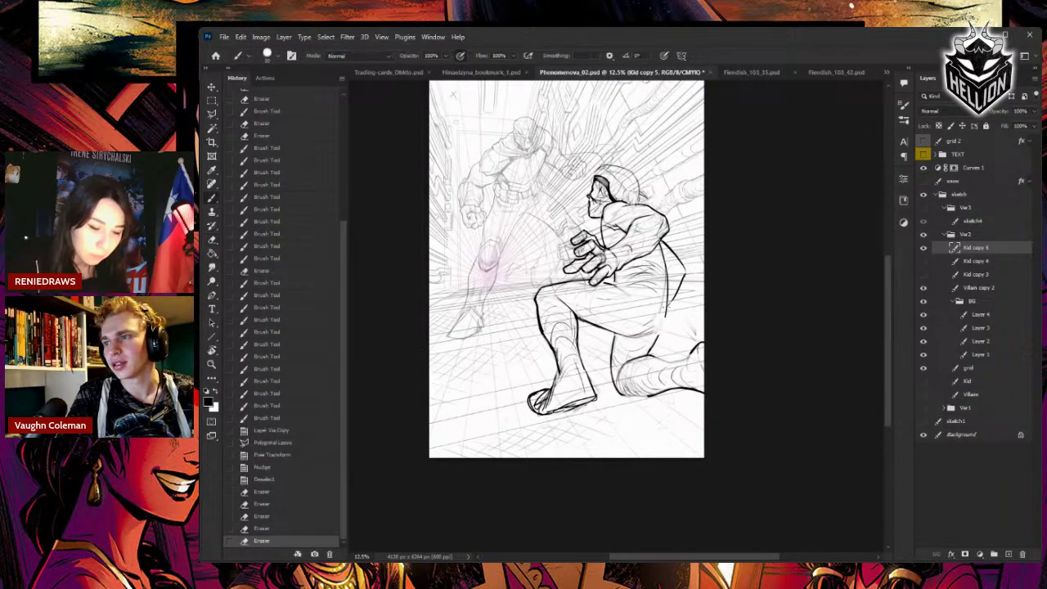
click(659, 327)
drag(659, 327, 654, 342)
drag(655, 335, 652, 347)
- Erase overlapping lines near the kneeling figure's hand and touch up the rear leg's line with the brush
key(e)
drag(615, 275, 612, 284)
drag(615, 276, 617, 281)
key(b)
drag(613, 356, 612, 337)
key(e)
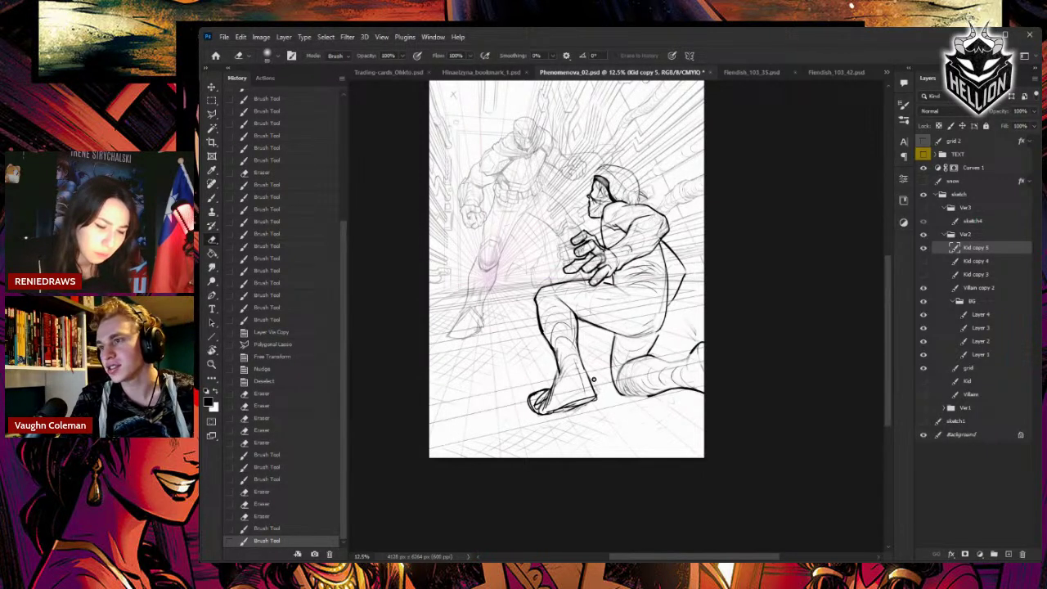
drag(664, 213, 663, 220)
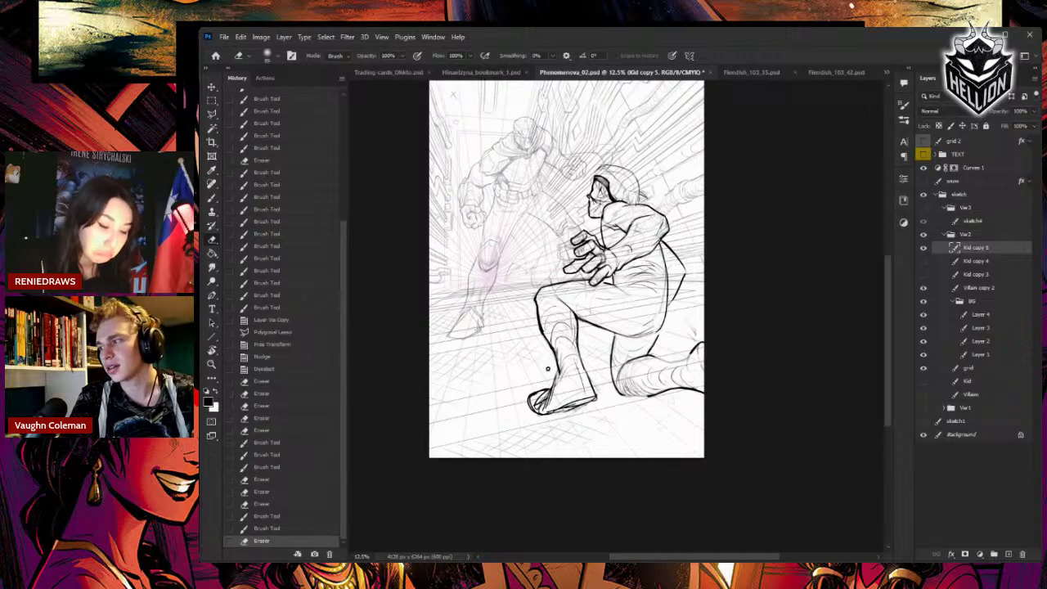
- Clean up the kneeling figure's front ankle and heel lines with the eraser and add short brush strokes there
drag(549, 369, 548, 394)
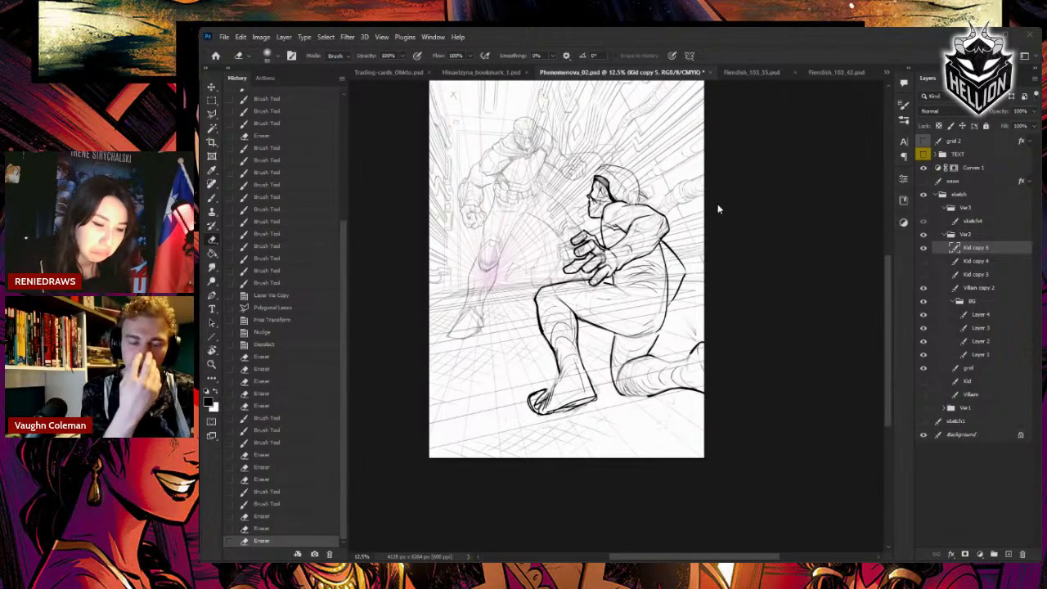
click(552, 384)
click(552, 376)
click(554, 386)
key(b)
click(556, 381)
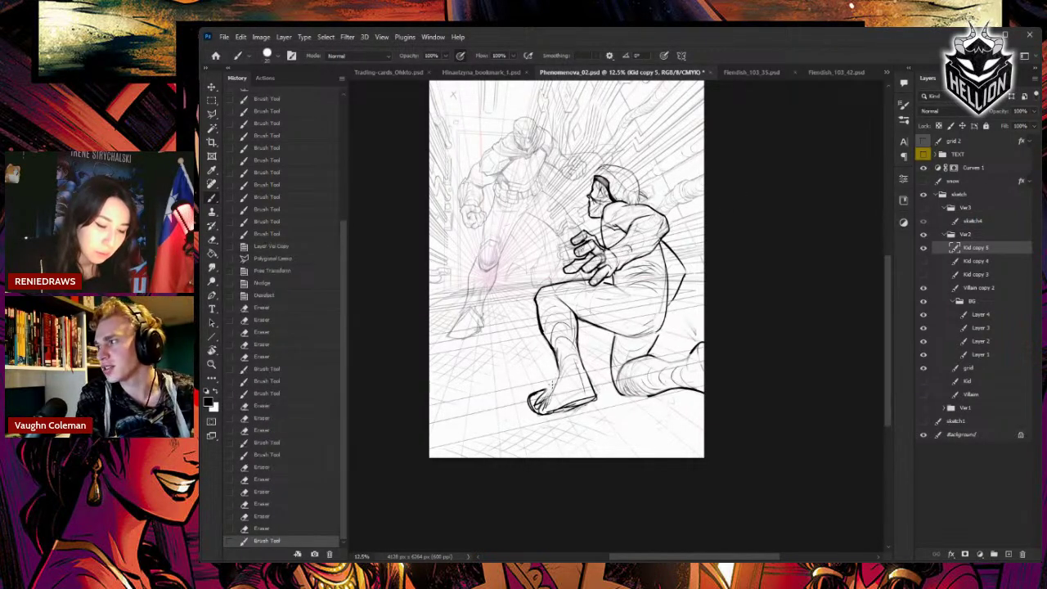
click(554, 384)
drag(558, 374, 560, 376)
- Erase overlapping lines on the front leg's lower shin and redraw its front edge with the brush
key(e)
mouse_move(556, 376)
mouse_down()
mouse_move(556, 353)
mouse_move(560, 372)
mouse_up()
click(559, 362)
key(b)
click(555, 357)
click(559, 365)
click(558, 369)
key(e)
drag(560, 366, 564, 383)
key(b)
drag(552, 345, 559, 376)
drag(555, 368, 563, 379)
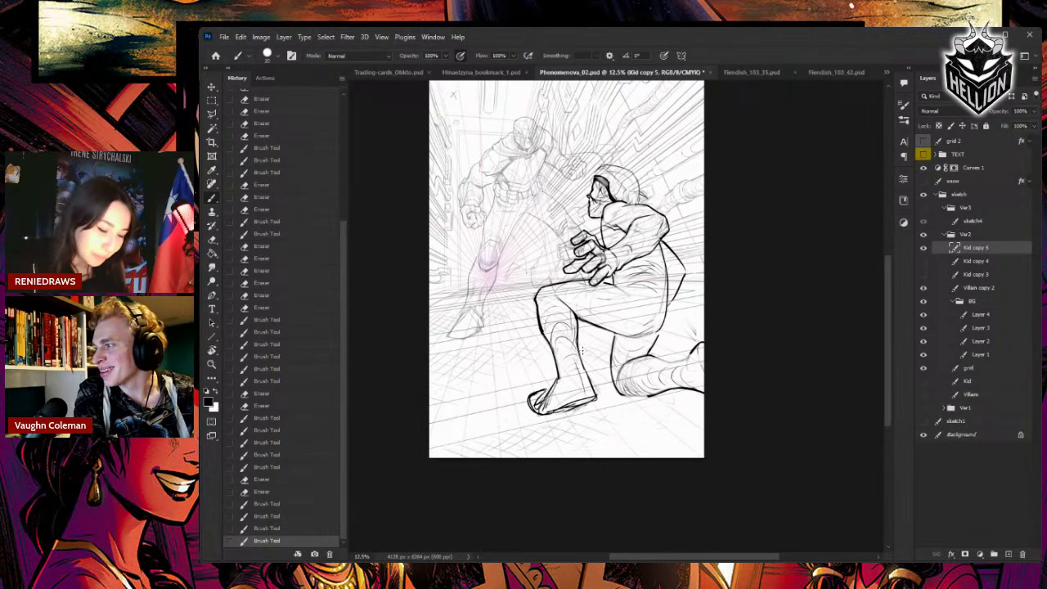
- Erase the dark outlines of the kneeling figure's front foot and ankle down to a faint sketch
key(e)
mouse_move(582, 365)
mouse_down()
mouse_move(599, 399)
mouse_move(533, 408)
mouse_move(557, 381)
mouse_up()
key(b)
key(e)
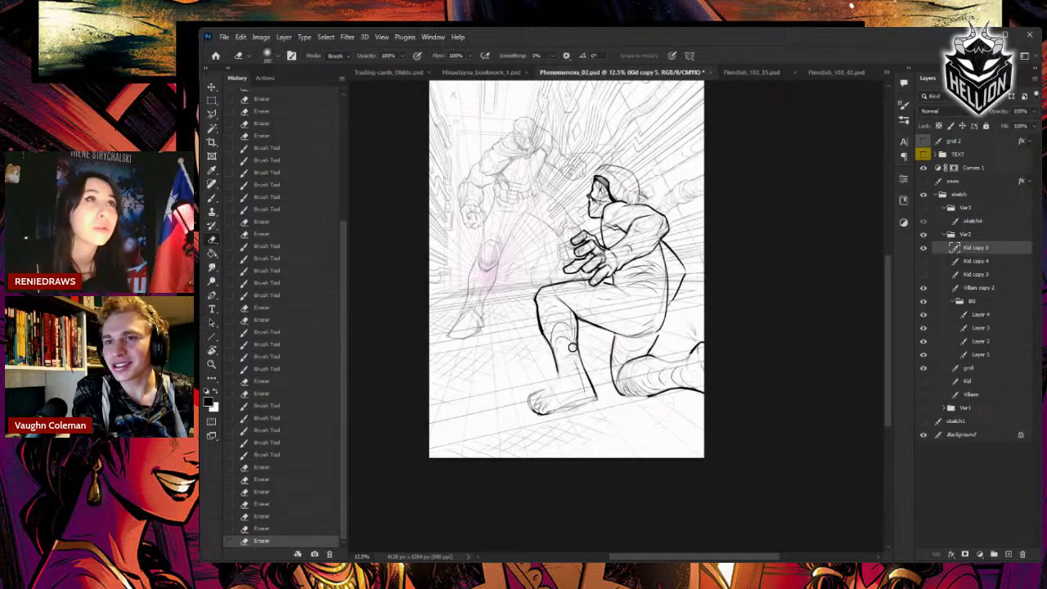
scroll(572, 348, up, 1)
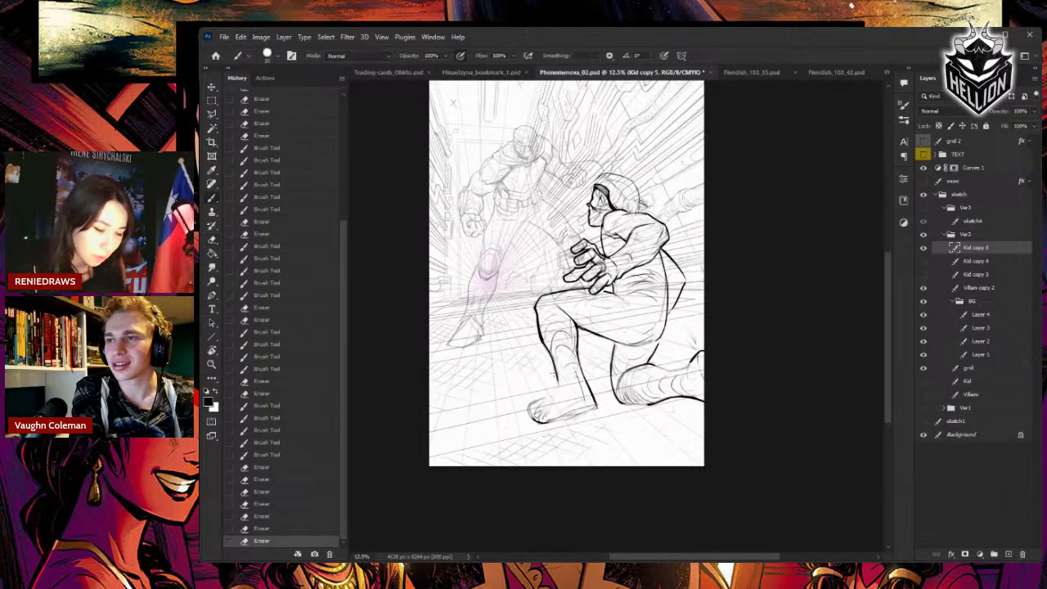
- Sketch a trouser cuff around the front ankle with brush strokes, erasing the old leg lines beneath it
drag(559, 386, 558, 376)
drag(580, 358, 590, 389)
key(b)
drag(558, 369, 557, 378)
mouse_move(557, 387)
mouse_down()
mouse_move(587, 381)
mouse_move(579, 359)
mouse_move(582, 367)
mouse_up()
key(e)
mouse_move(579, 352)
mouse_down()
mouse_move(585, 377)
mouse_move(573, 367)
mouse_move(585, 376)
mouse_up()
key(b)
drag(554, 368, 558, 379)
key(e)
key(b)
mouse_move(554, 368)
mouse_down()
mouse_move(556, 390)
mouse_move(571, 375)
mouse_up()
mouse_move(557, 388)
mouse_down()
mouse_move(587, 377)
mouse_move(553, 365)
mouse_up()
- Refine the front leg's shin and knee outline, erasing stray edges and adding brush strokes
key(e)
key(b)
key(e)
drag(550, 360, 556, 376)
drag(575, 327, 577, 353)
drag(577, 346, 579, 360)
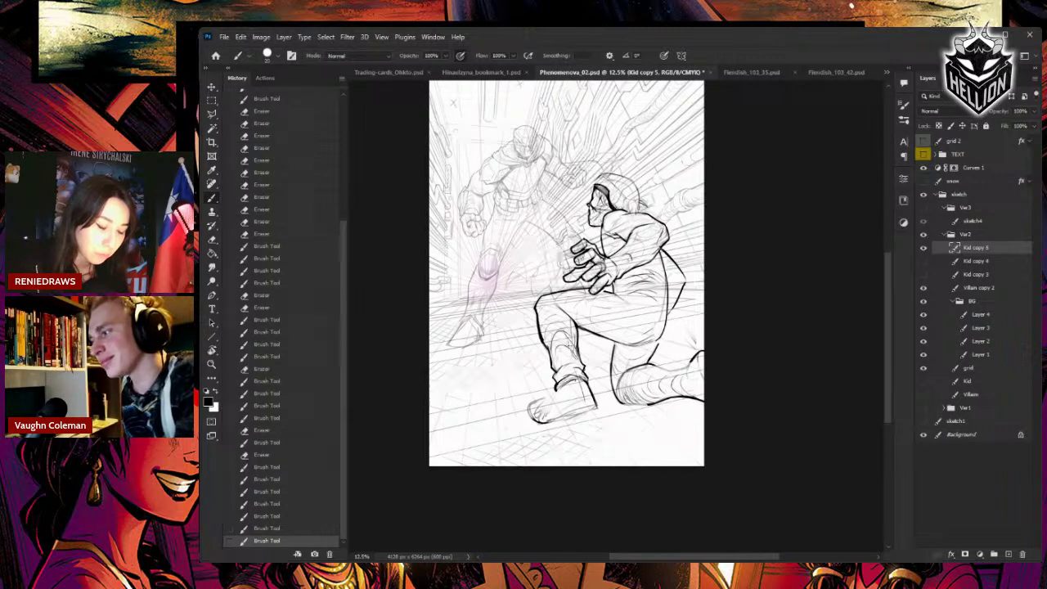
key(e)
mouse_move(572, 322)
mouse_down()
mouse_move(564, 307)
mouse_move(567, 318)
mouse_move(529, 311)
mouse_up()
key(b)
key(e)
key(b)
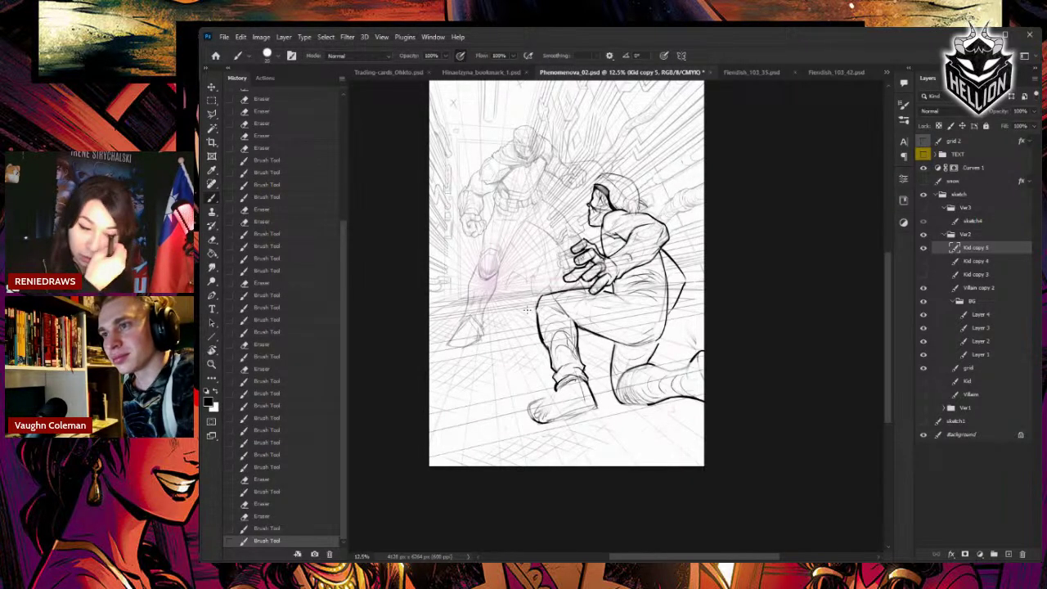
- Try out small circles and a wide rectangle around the upper part of the sketch, and undo them
mouse_move(738, 274)
mouse_down()
mouse_move(759, 290)
mouse_move(767, 328)
mouse_up()
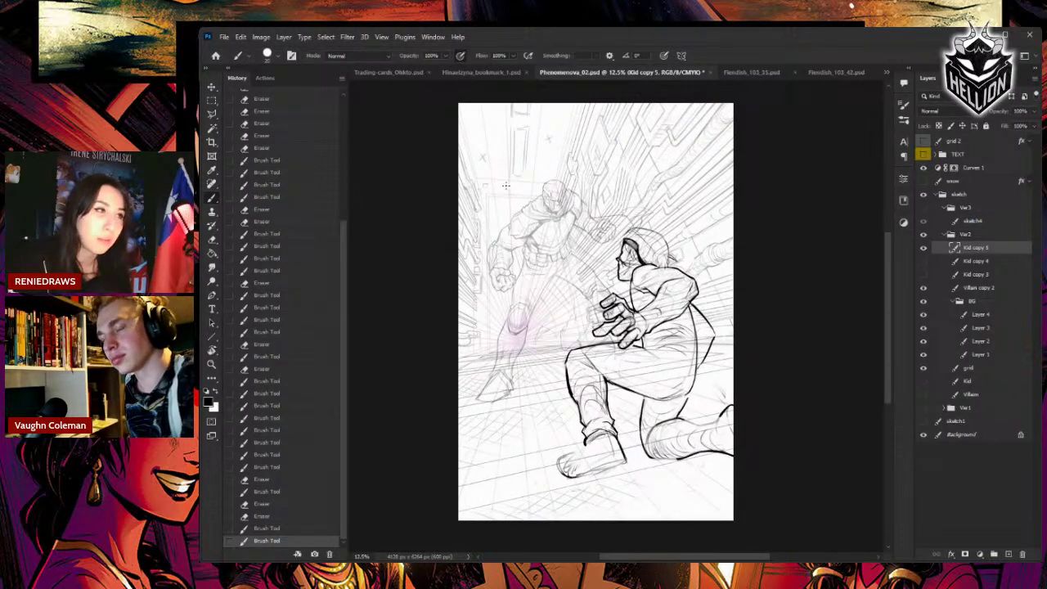
drag(500, 184, 502, 185)
drag(499, 145, 500, 145)
drag(600, 146, 601, 147)
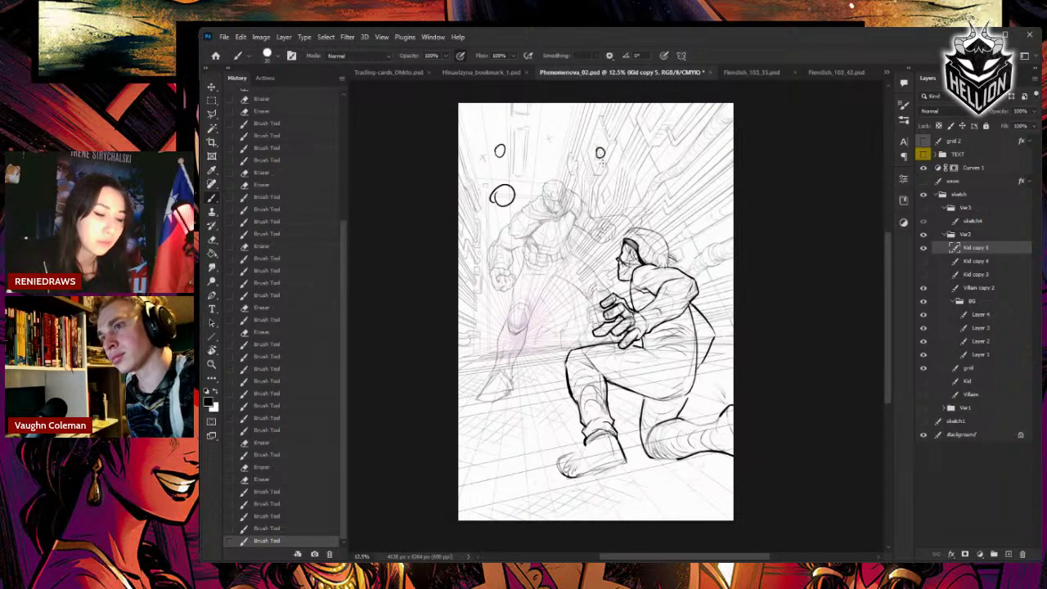
drag(617, 187, 617, 193)
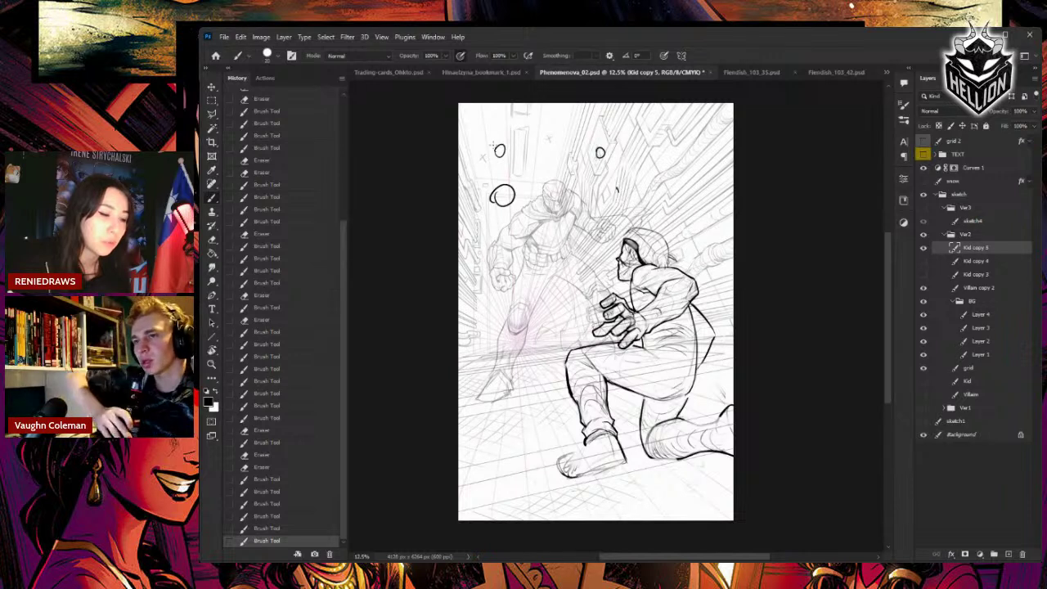
mouse_move(480, 125)
mouse_down()
mouse_move(553, 168)
mouse_move(709, 157)
mouse_move(706, 118)
mouse_move(479, 123)
mouse_up()
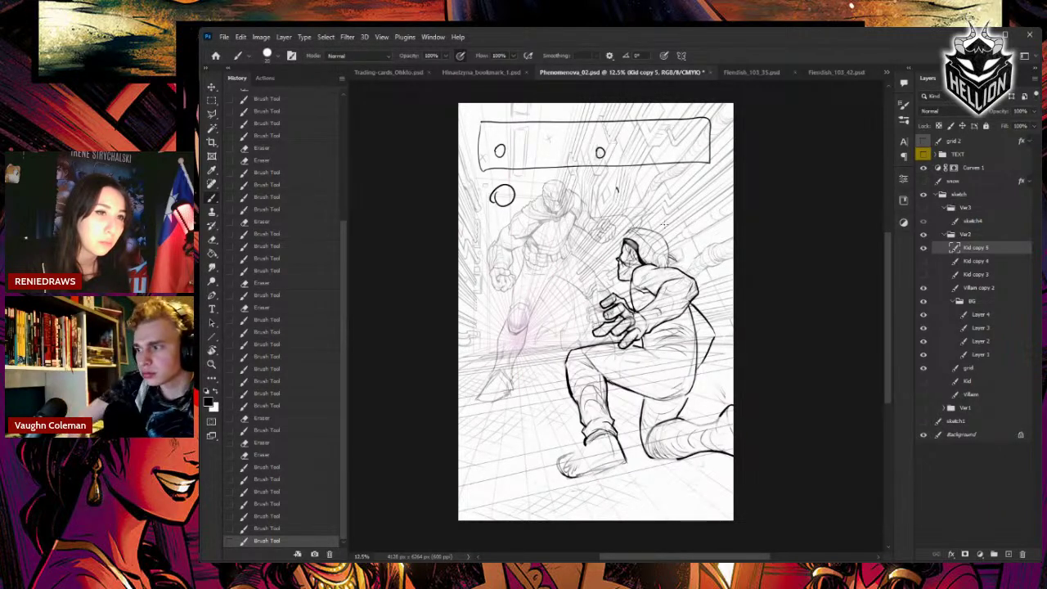
key(ctrl+z)
key(ctrl+z)
key(ctrl+z)
key(ctrl+z)
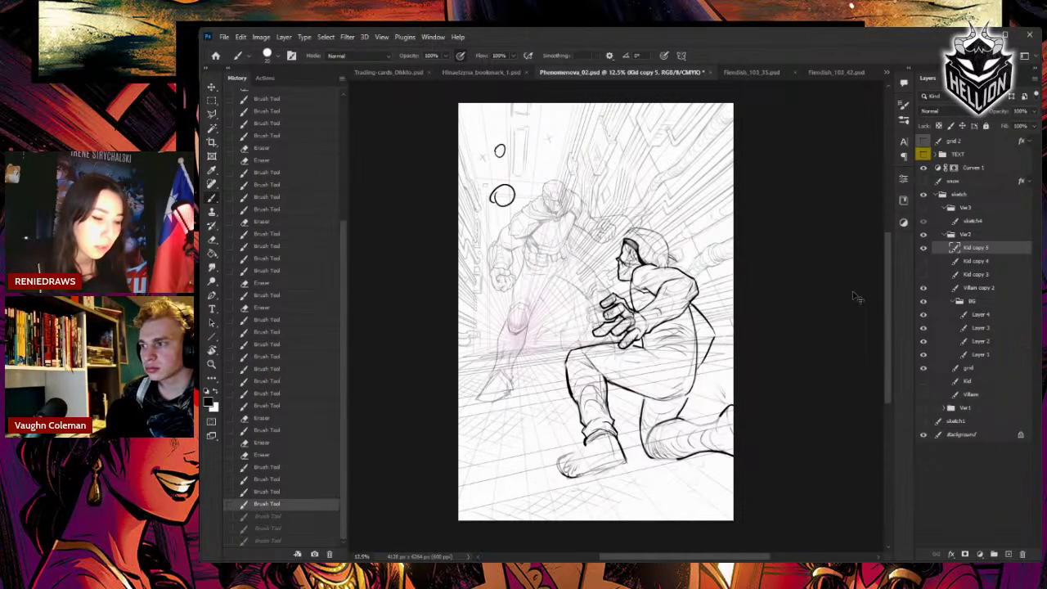
key(ctrl+z)
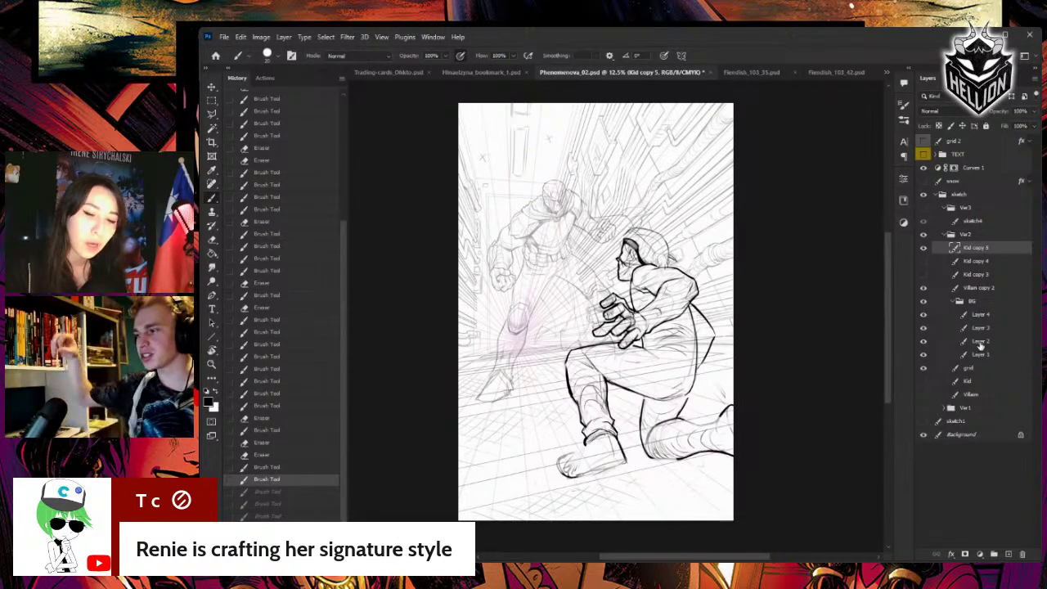
- Add a new layer above the kneeling figure and sketch small round debris marks around the villain's head and shoulders
click(1008, 554)
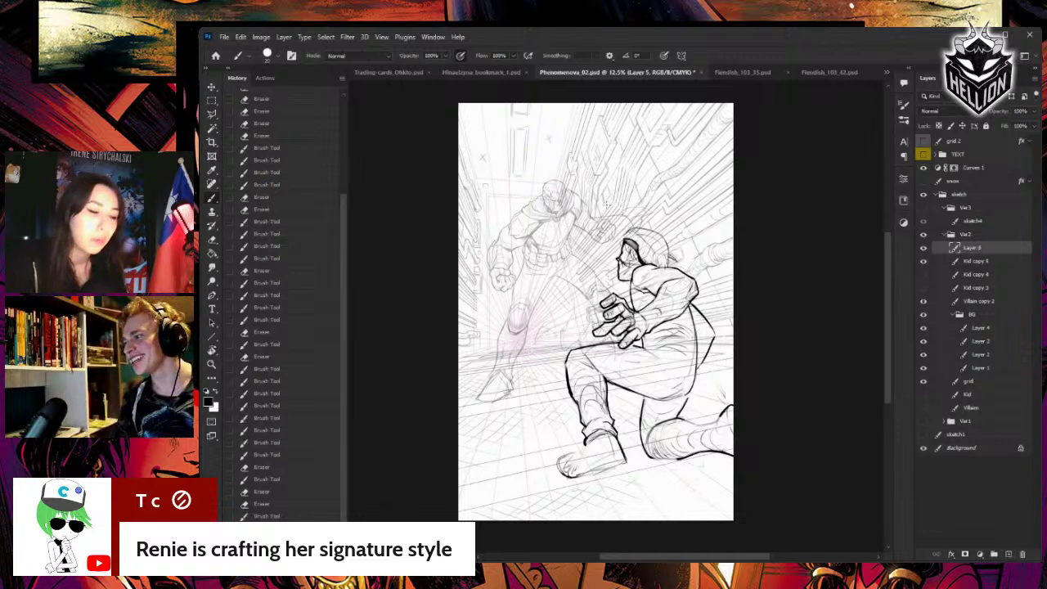
click(500, 197)
drag(525, 150, 527, 154)
mouse_move(498, 166)
mouse_down()
mouse_move(529, 185)
mouse_move(568, 167)
mouse_up()
drag(575, 171, 598, 197)
drag(597, 204, 623, 198)
drag(642, 155, 646, 166)
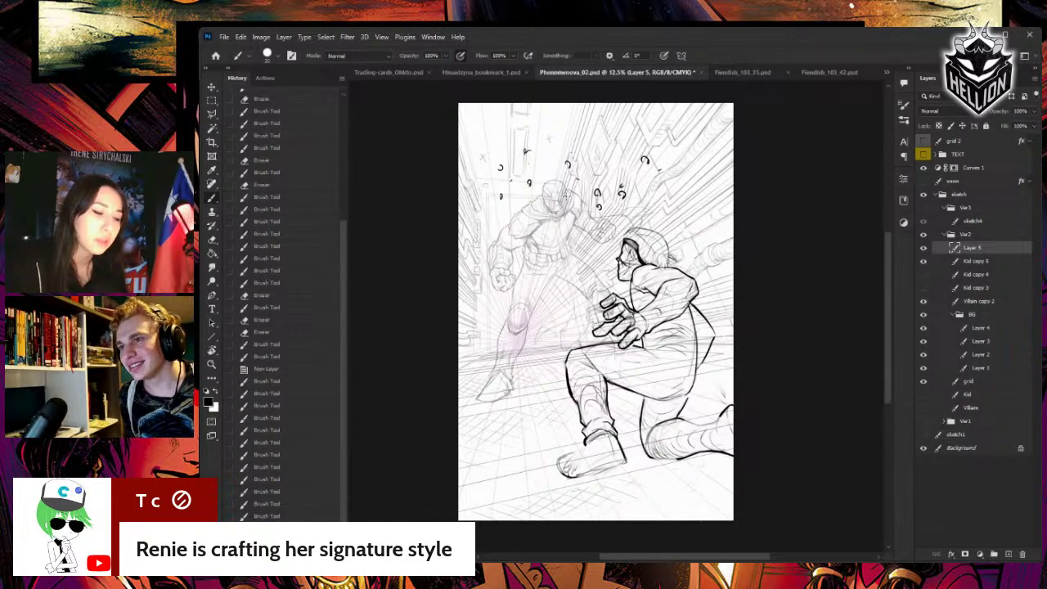
drag(503, 203, 477, 243)
drag(468, 271, 471, 275)
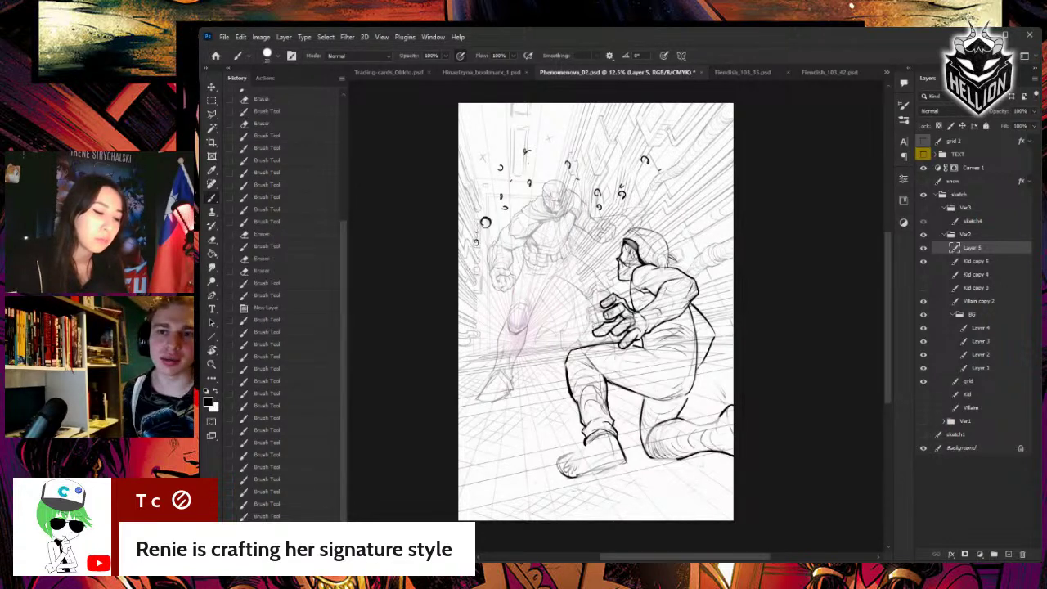
- Scatter more small debris marks along the page's edges, behind the kneeling figure, and near the villain's legs
click(482, 299)
drag(477, 177, 480, 187)
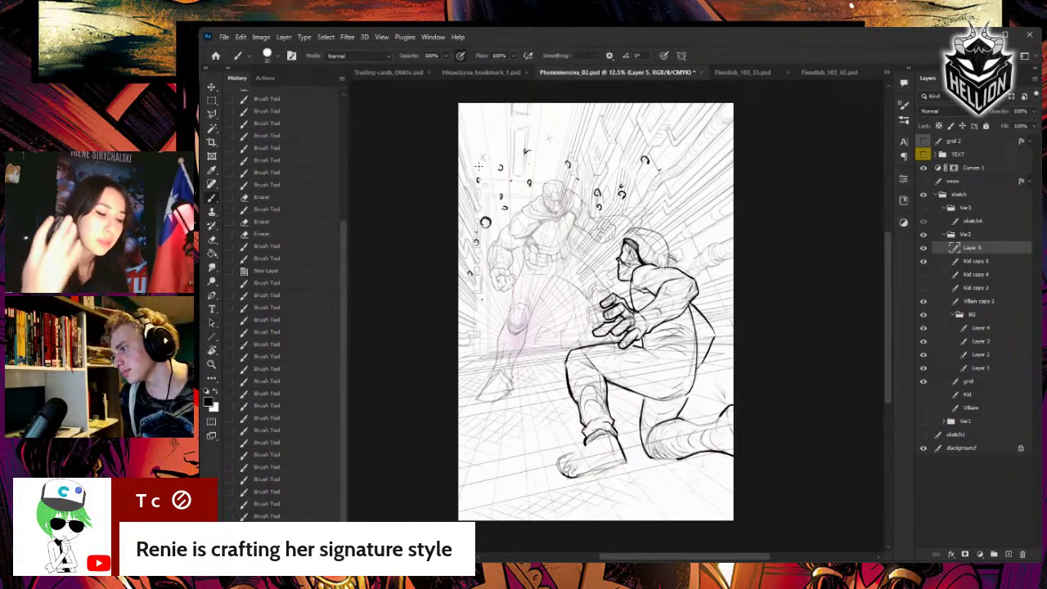
drag(502, 128, 503, 133)
drag(482, 299, 480, 328)
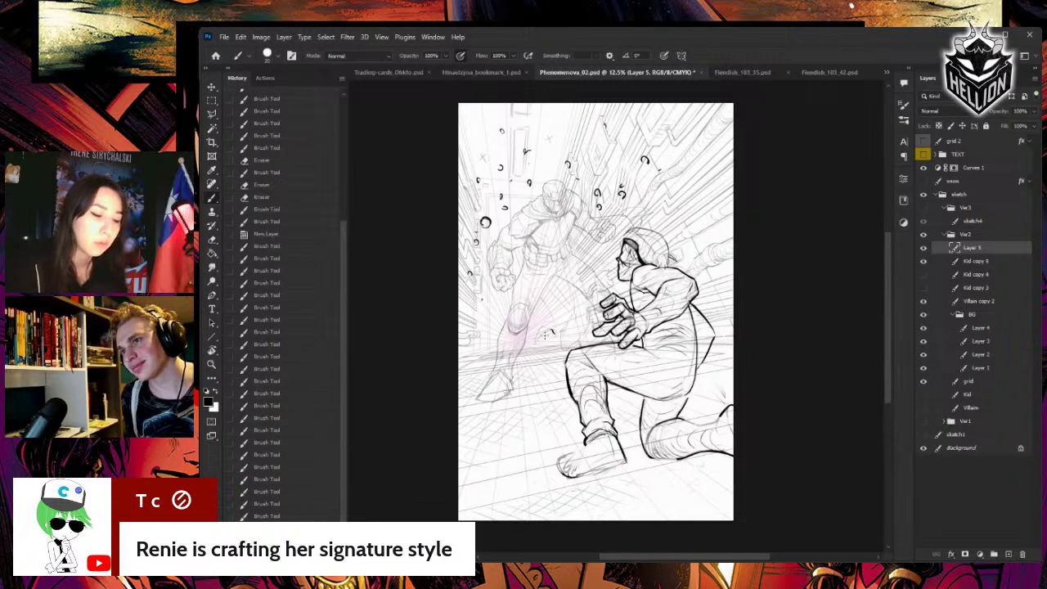
drag(540, 353, 555, 334)
drag(678, 168, 682, 170)
drag(682, 171, 685, 200)
drag(659, 219, 696, 198)
drag(713, 139, 713, 143)
drag(717, 142, 718, 146)
drag(543, 300, 545, 305)
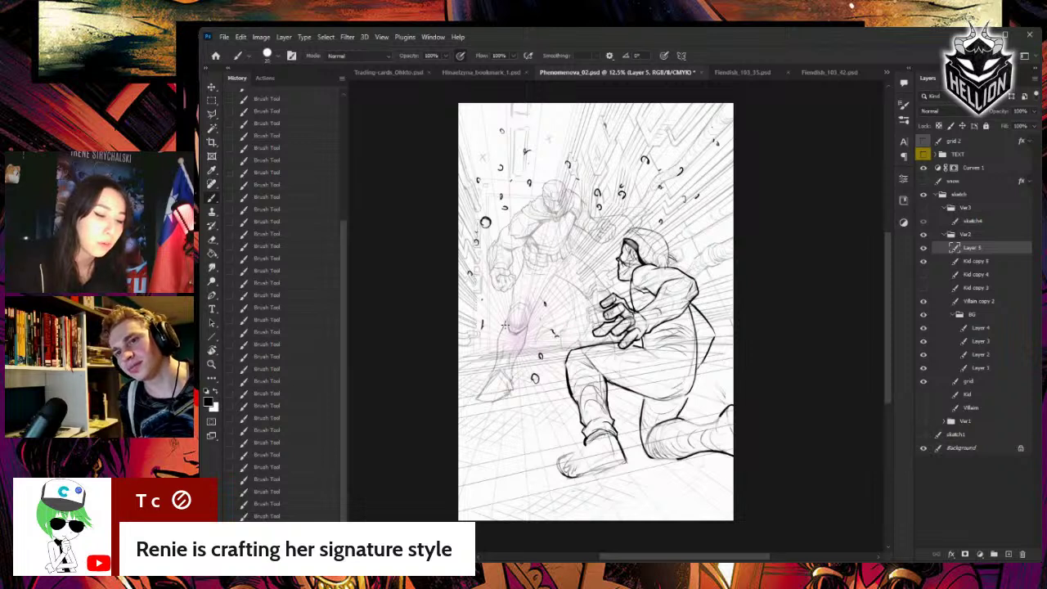
- Hide the debris layer, add another new layer, and sketch long wavy strands sweeping around the villain and across the foreground
click(924, 247)
click(1008, 554)
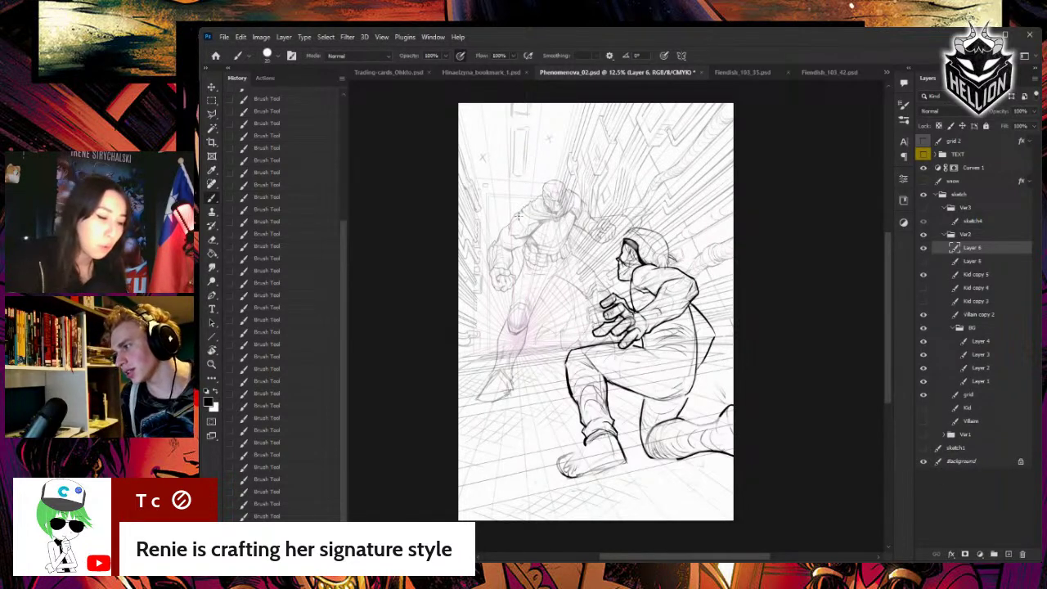
mouse_move(529, 203)
mouse_down()
mouse_move(496, 168)
mouse_move(503, 103)
mouse_move(495, 195)
mouse_move(531, 205)
mouse_up()
mouse_move(579, 190)
mouse_down()
mouse_move(693, 103)
mouse_move(580, 216)
mouse_move(719, 226)
mouse_move(601, 246)
mouse_up()
mouse_move(490, 298)
mouse_down()
mouse_move(491, 337)
mouse_move(568, 384)
mouse_move(560, 331)
mouse_up()
mouse_move(560, 381)
mouse_down()
mouse_move(486, 455)
mouse_move(507, 490)
mouse_move(661, 514)
mouse_move(475, 446)
mouse_up()
drag(506, 282, 459, 245)
drag(497, 299, 459, 318)
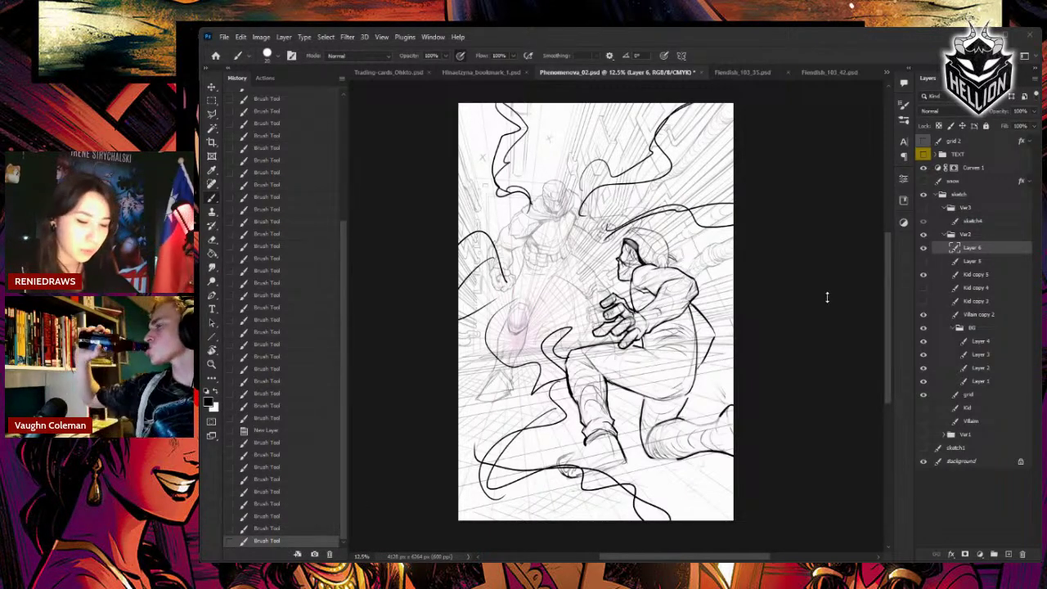
- Hide the wavy-strand layer, select the Kid copy 5 layer, and rework the front edge of the kneeling figure's hood
click(922, 247)
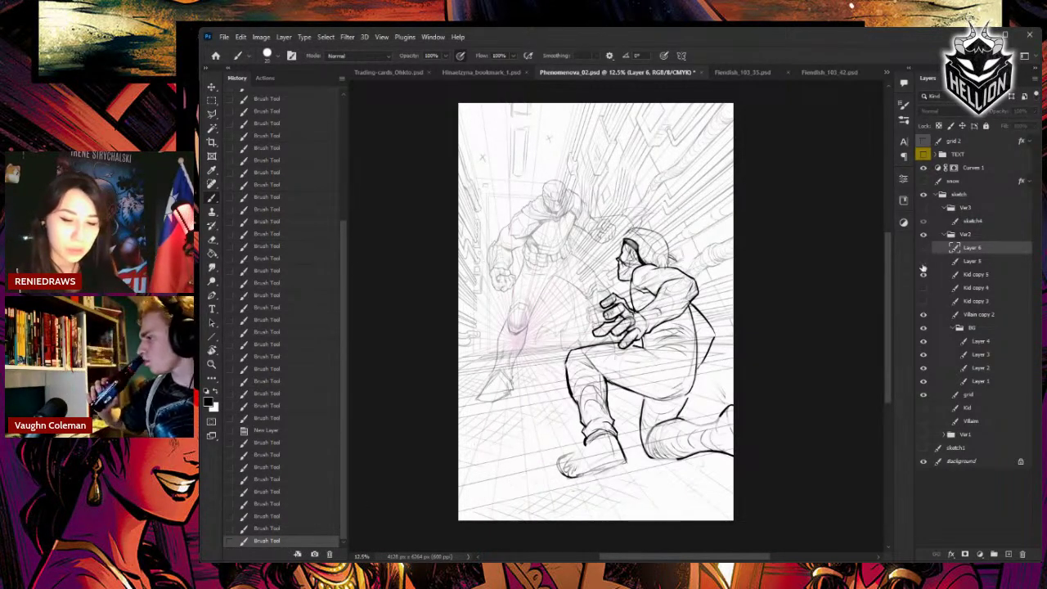
click(978, 275)
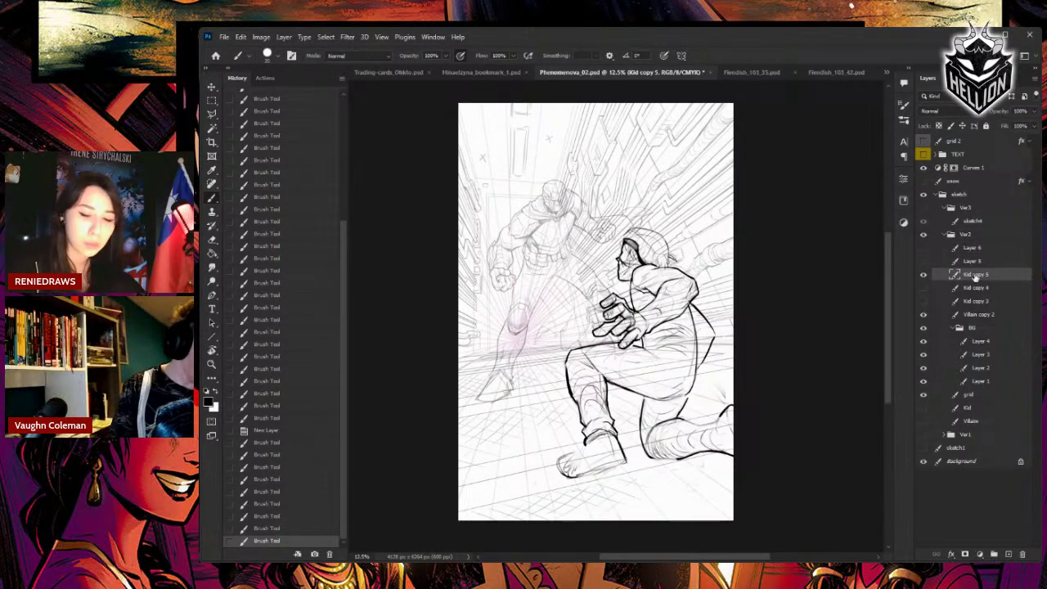
key(e)
mouse_move(623, 221)
mouse_down()
mouse_move(646, 234)
mouse_move(620, 237)
mouse_move(629, 239)
mouse_up()
key(e)
key(b)
key(e)
key(b)
key(e)
key(b)
mouse_move(623, 234)
mouse_down()
mouse_move(641, 246)
mouse_move(621, 242)
mouse_up()
mouse_move(619, 227)
mouse_down()
mouse_move(629, 241)
mouse_move(636, 234)
mouse_move(633, 244)
mouse_up()
key(e)
key(b)
drag(629, 237, 637, 248)
- Draw the rounded outline of the kneeling figure's hood with brush strokes on the rotated canvas
key(r)
mouse_move(652, 164)
mouse_down()
mouse_move(477, 194)
mouse_move(458, 315)
mouse_up()
mouse_move(531, 301)
mouse_down()
mouse_move(652, 298)
mouse_move(654, 332)
mouse_up()
key(e)
key(b)
drag(653, 293, 653, 326)
mouse_move(649, 314)
mouse_down()
mouse_move(659, 329)
mouse_move(669, 280)
mouse_up()
drag(654, 291, 674, 279)
key(r)
mouse_move(703, 327)
mouse_down()
mouse_move(645, 230)
mouse_move(590, 255)
mouse_move(599, 276)
mouse_up()
key(e)
key(b)
drag(588, 268, 607, 281)
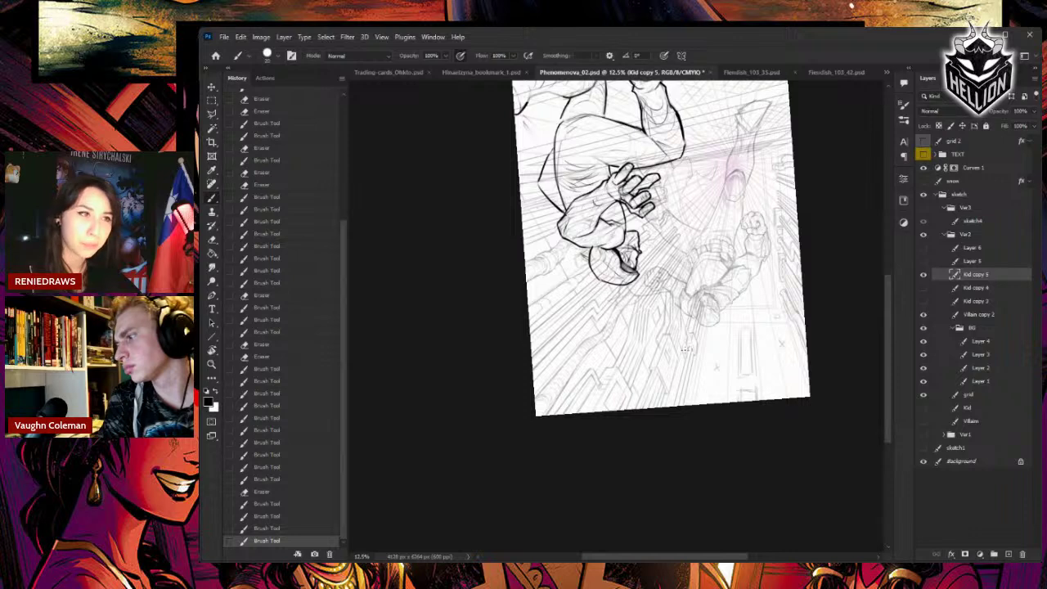
- Smooth the top contour of the kneeling figure's head with brush and eraser, and rotate the canvas back upright
key(r)
mouse_move(684, 348)
mouse_down()
mouse_move(752, 373)
mouse_move(785, 327)
mouse_up()
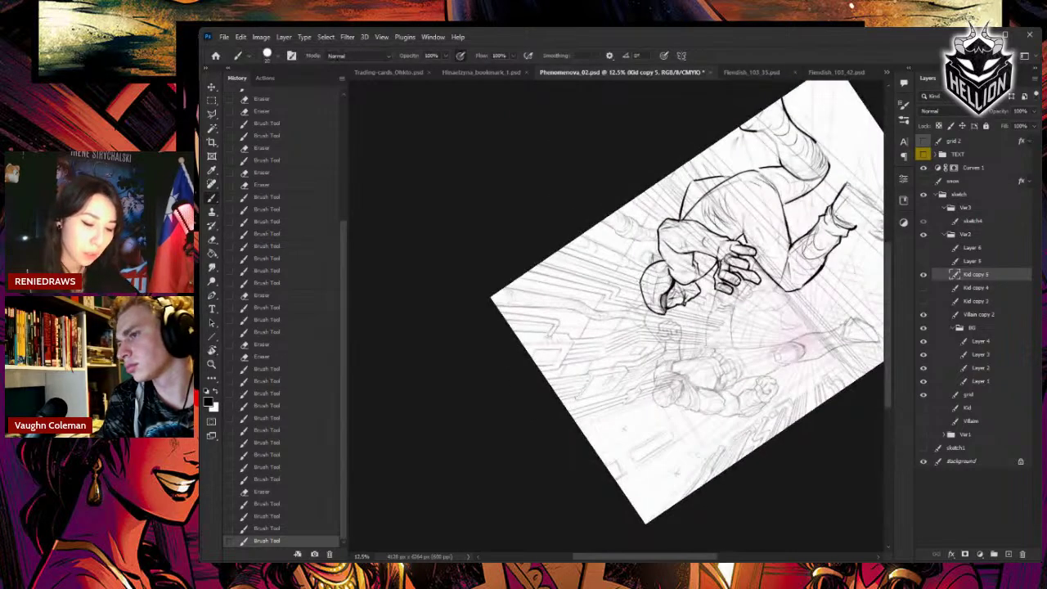
drag(640, 283, 643, 294)
drag(638, 278, 646, 300)
key(e)
drag(637, 274, 643, 294)
key(b)
drag(641, 279, 642, 299)
key(e)
key(r)
mouse_move(764, 343)
mouse_down()
mouse_move(762, 367)
mouse_move(682, 291)
mouse_up()
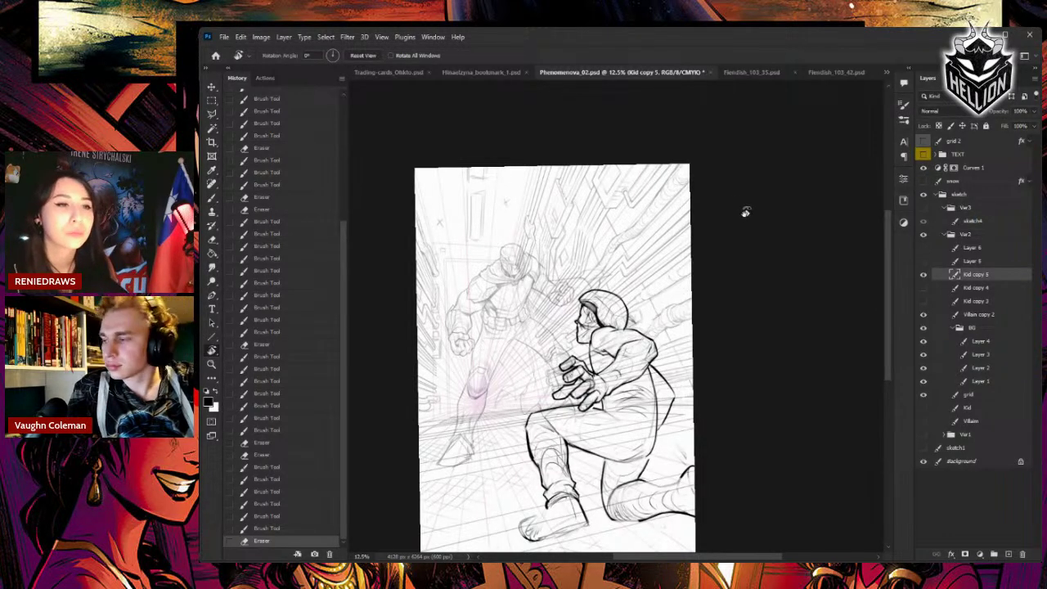
- Check the composition in a horizontally flipped view with an arrow drawn from the kneeling figure's face, and revert both
drag(736, 388, 762, 330)
click(380, 39)
click(416, 202)
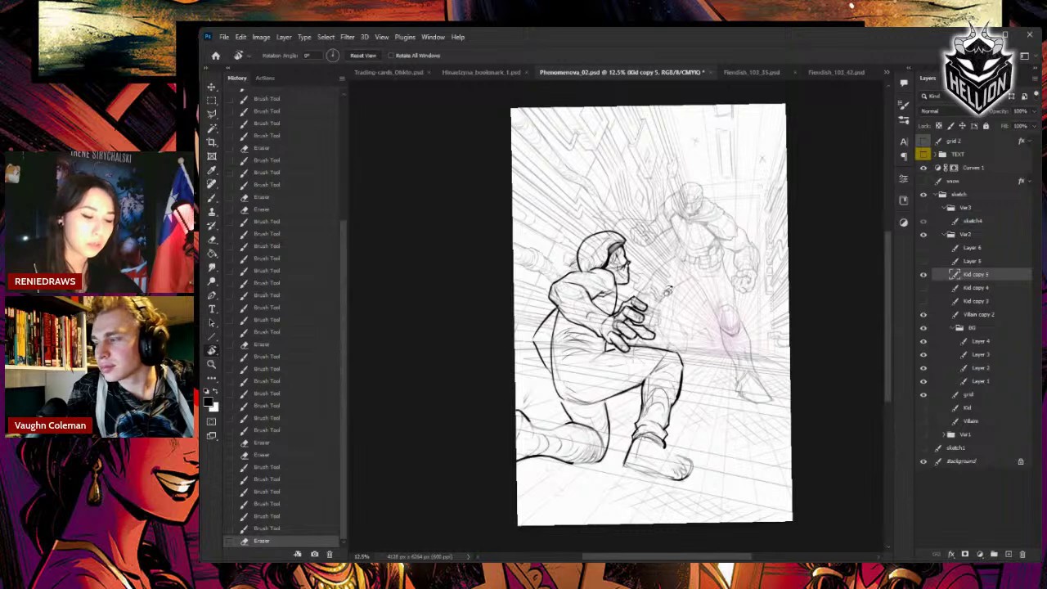
key(b)
mouse_move(640, 283)
mouse_down()
mouse_move(776, 284)
mouse_move(739, 306)
mouse_up()
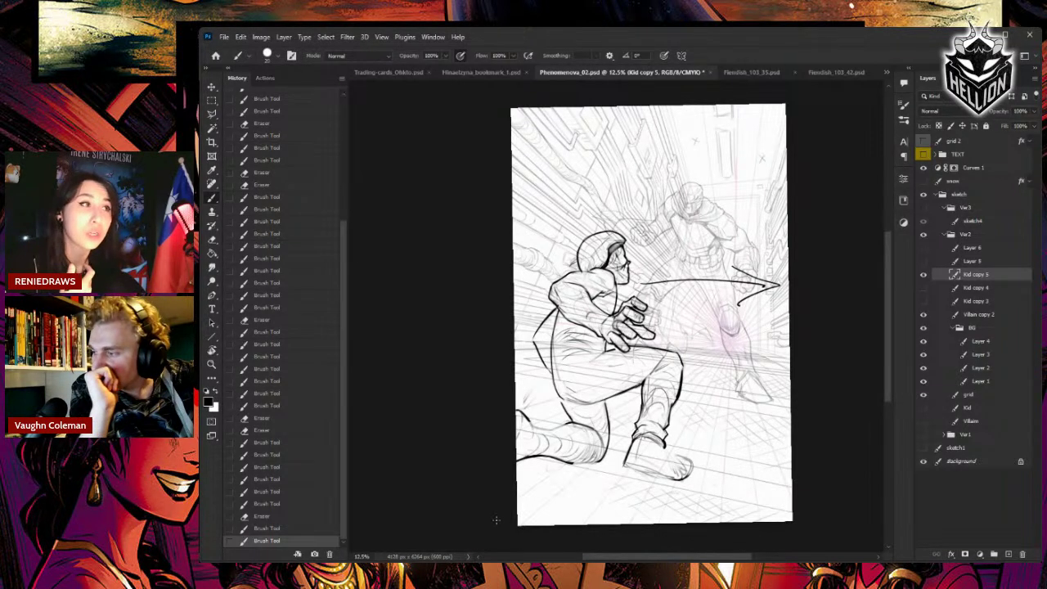
click(283, 529)
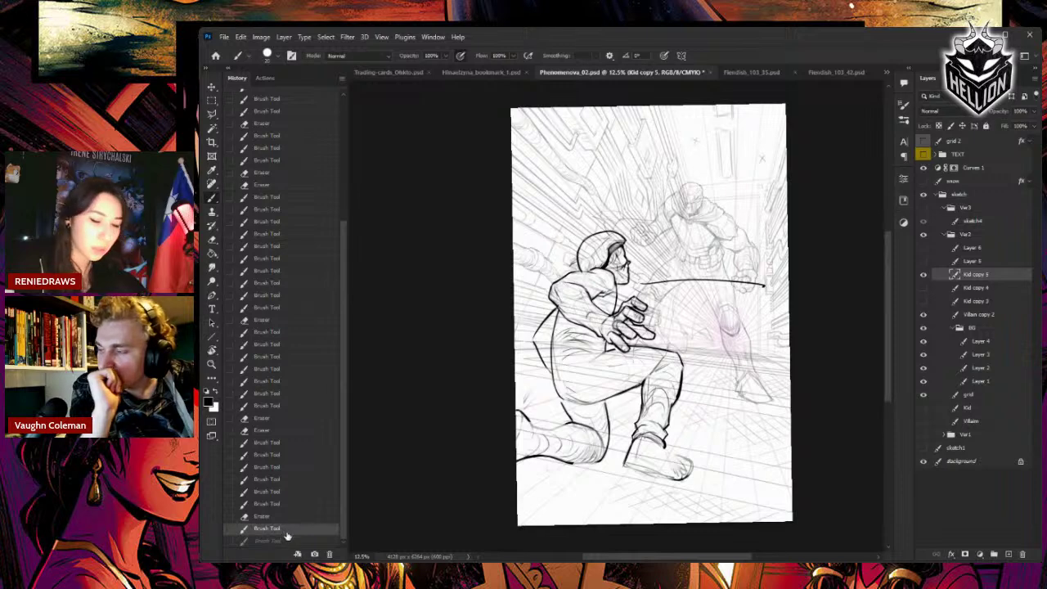
click(282, 517)
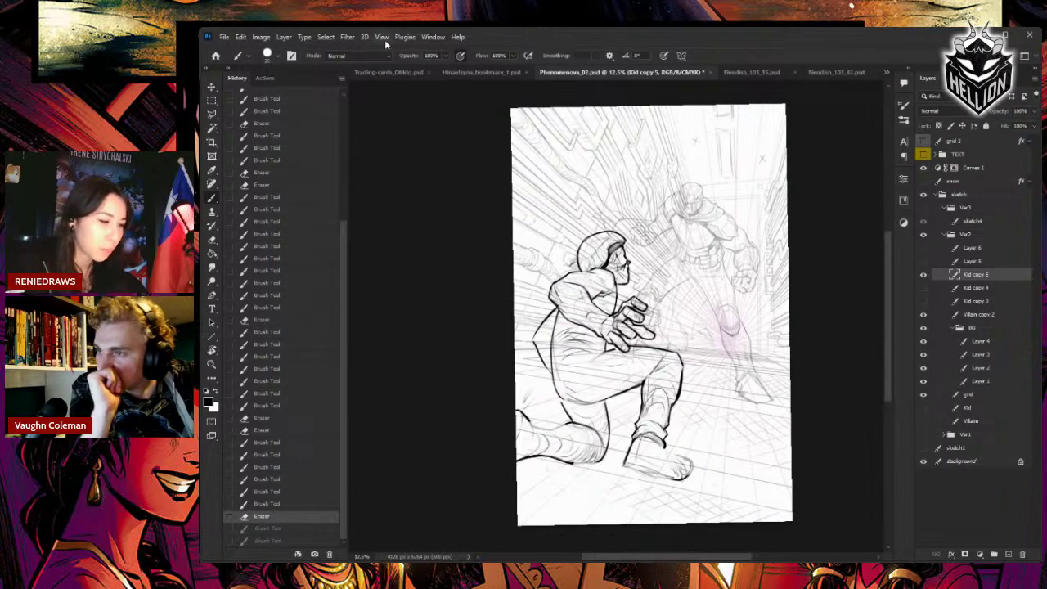
click(417, 204)
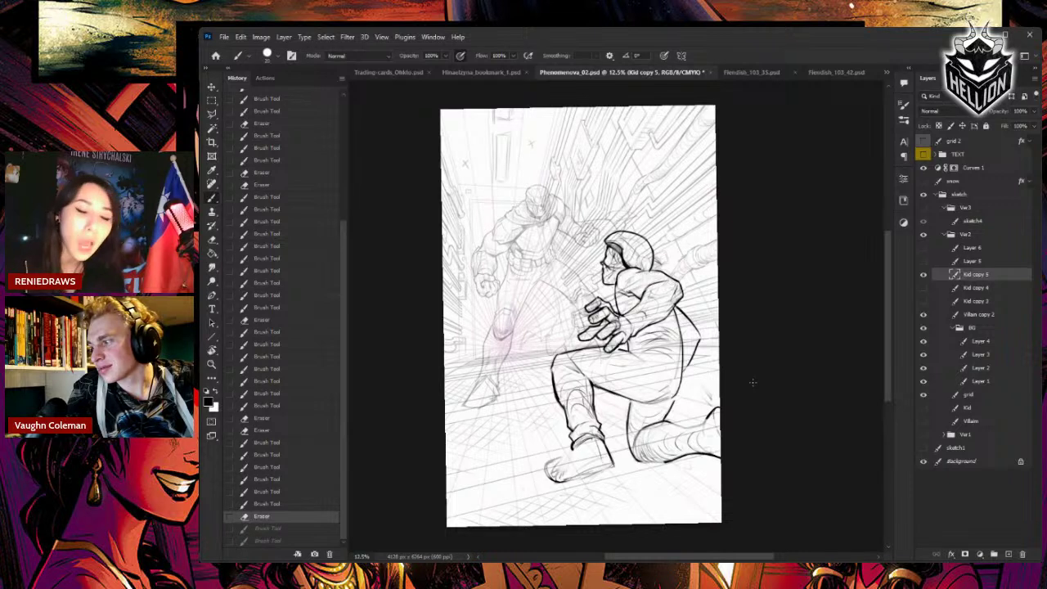
- Redraw the kneeling figure's front foot and toes with darker brush strokes and reinforce the trouser cuff lines
drag(589, 427, 630, 353)
key(t)
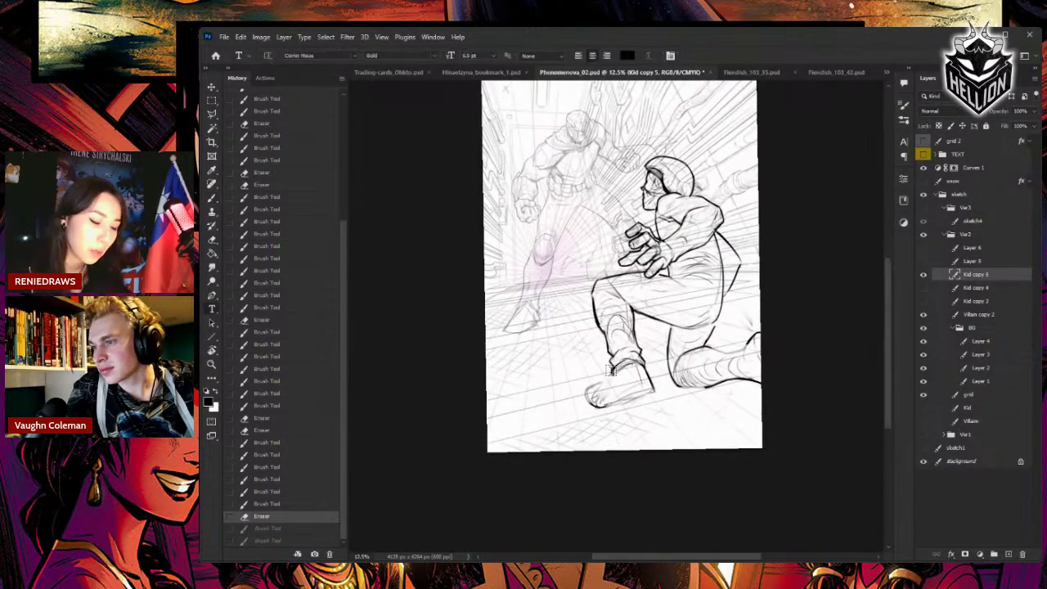
key(b)
key(ctrl+shift+z)
key(ctrl+shift+z)
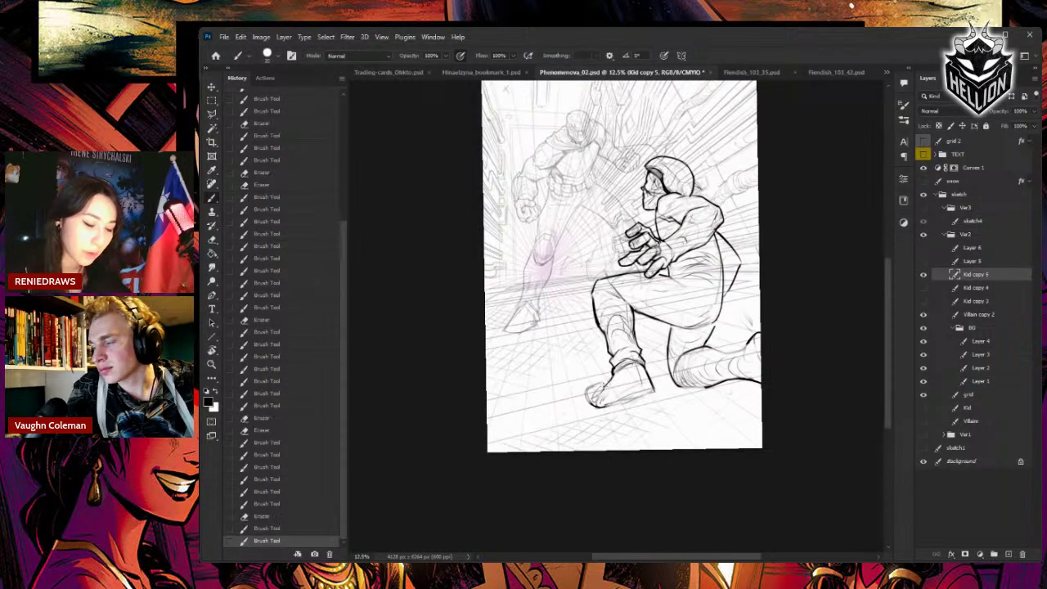
key(ctrl+shift+z)
key(ctrl+shift+z)
key(ctrl+shift+z)
key(ctrl+shift+z)
key(ctrl+shift+z)
key(ctrl+shift+z)
key(ctrl+shift+z)
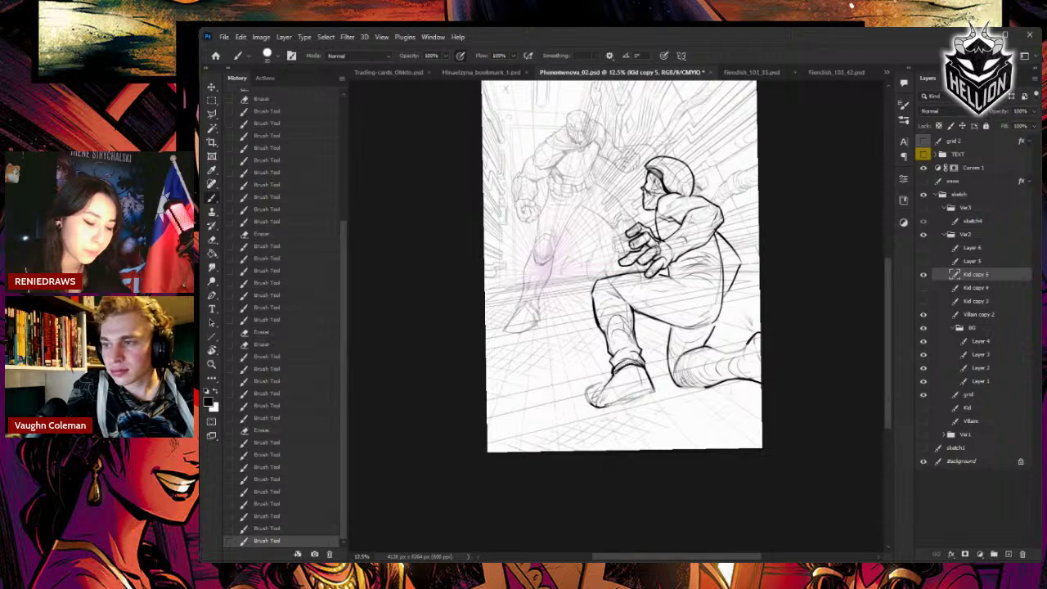
key(ctrl+shift+z)
key(ctrl+shift+z)
key(ctrl+shift+z)
key(ctrl+shift+z)
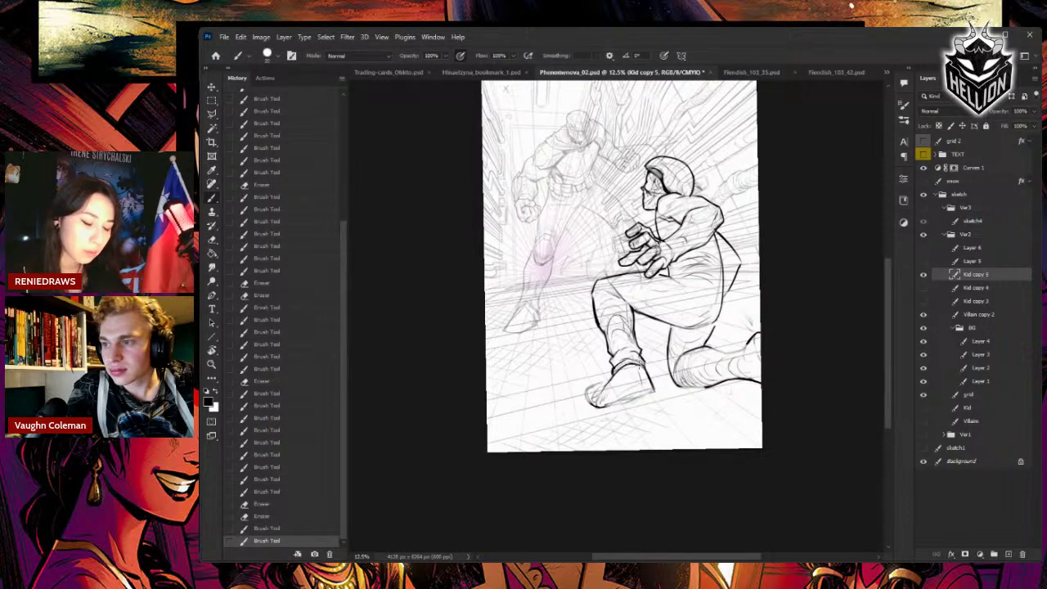
- Refine the toe shapes on the kneeling figure's front foot with alternating brush and eraser strokes
key(ctrl+shift+z)
key(ctrl+shift+z)
key(ctrl+shift+z)
key(ctrl+shift+z)
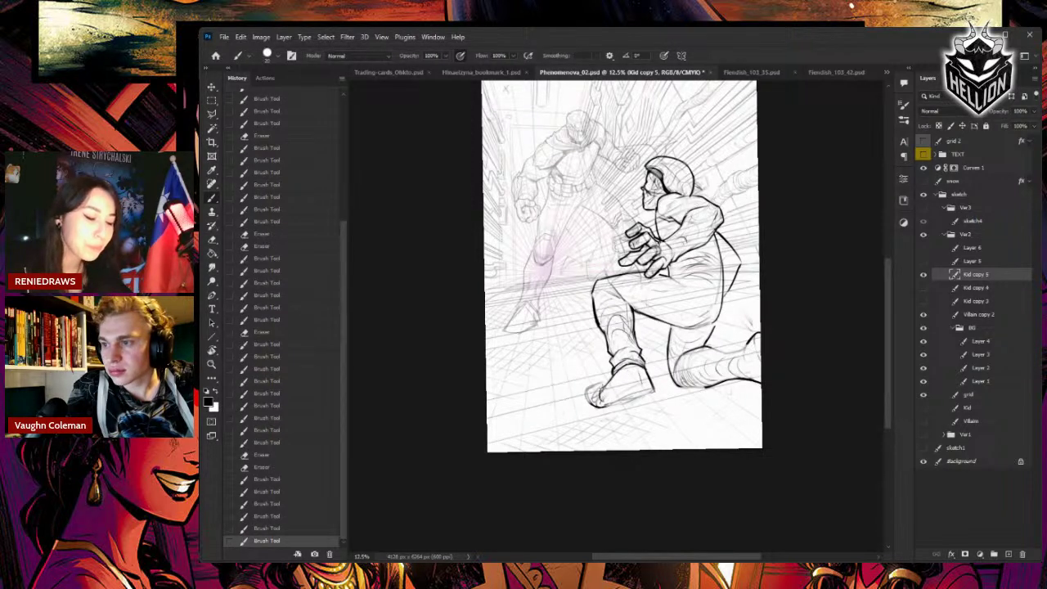
key(ctrl+shift+z)
key(ctrl+shift+z)
key(ctrl+shift+z)
key(ctrl+shift+z)
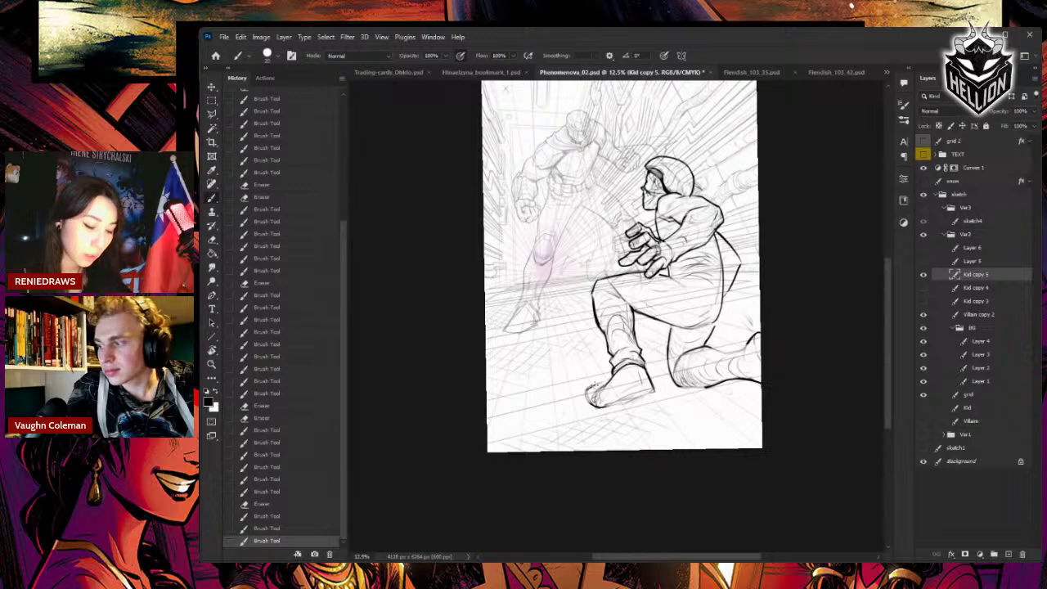
key(ctrl+shift+z)
key(ctrl+shift+z)
key(ctrl+shift+z)
key(ctrl+shift+z)
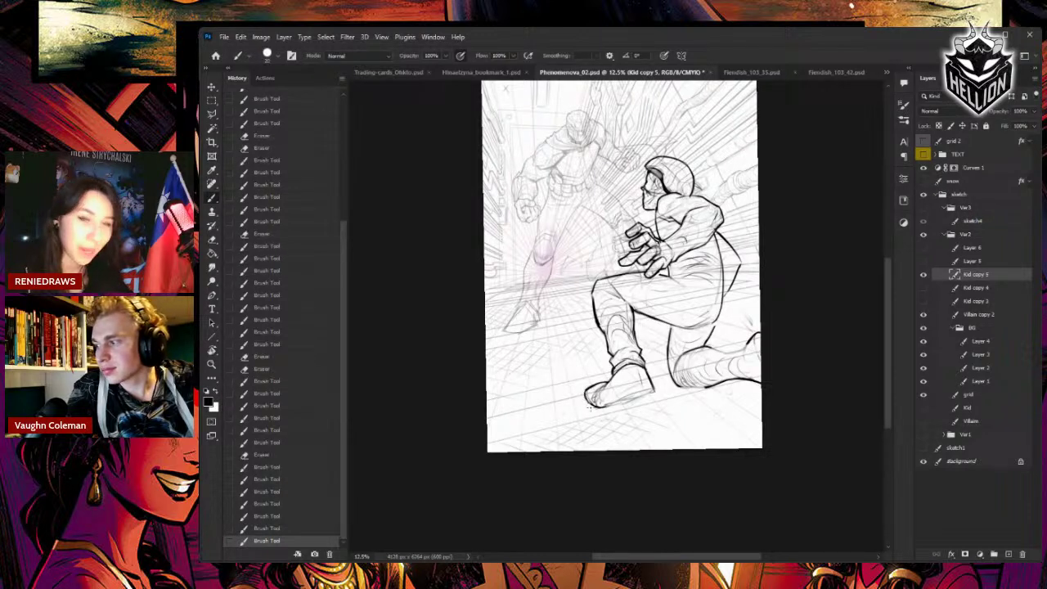
key(ctrl+shift+z)
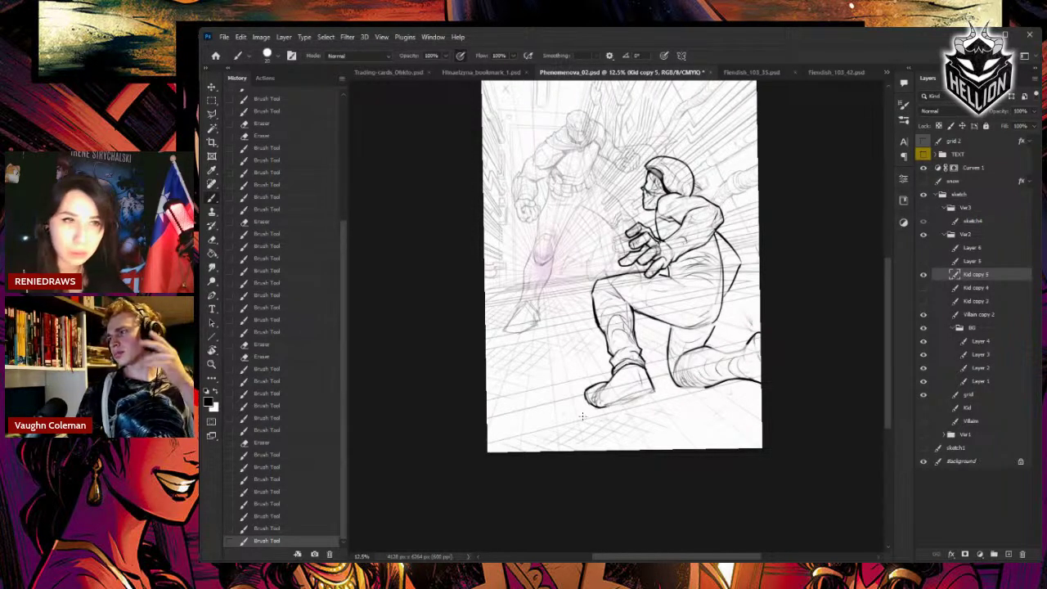
- Erase the tip of the kneeling figure's front foot and redraw its toe outline and sole edge
key(e)
drag(582, 405, 594, 393)
mouse_move(585, 400)
mouse_down()
mouse_move(595, 384)
mouse_move(586, 401)
mouse_up()
key(b)
mouse_move(585, 398)
mouse_down()
mouse_move(592, 405)
mouse_move(584, 395)
mouse_up()
drag(584, 392, 590, 405)
drag(587, 401, 602, 406)
mouse_move(590, 386)
mouse_down()
mouse_move(600, 383)
mouse_move(593, 401)
mouse_up()
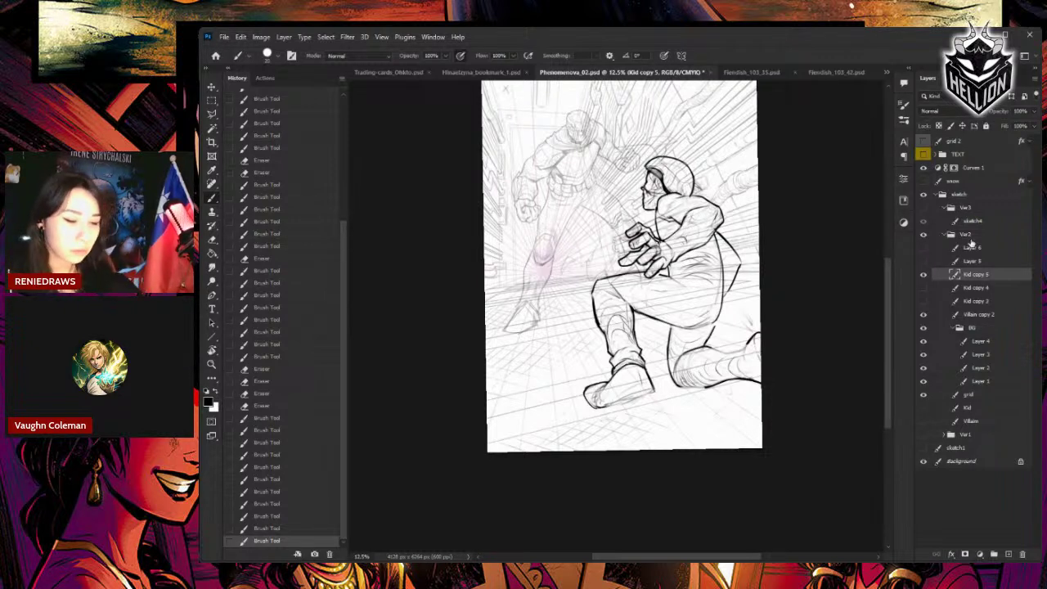
- Compare the sketch with the Kid copy 5 layer hidden and shown, and erase the front lines of the kneeling figure's face
click(923, 275)
click(924, 275)
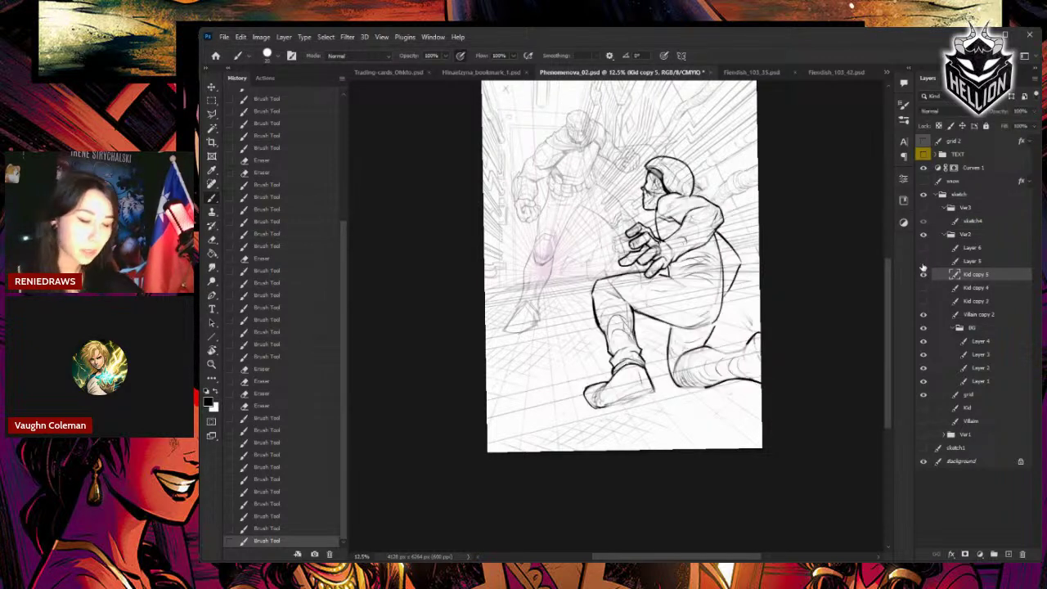
key(e)
drag(641, 186, 651, 198)
drag(644, 183, 654, 203)
key(b)
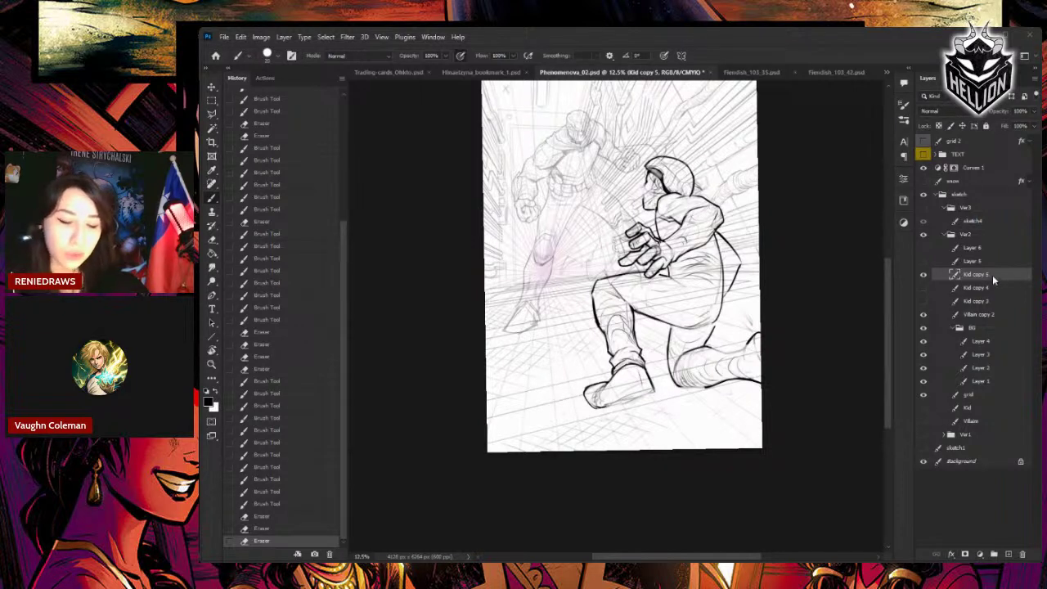
- Rework the pointed contour behind the kneeling figure's back with brush and eraser strokes
drag(740, 261, 734, 276)
drag(740, 261, 731, 284)
drag(737, 270, 728, 289)
key(ctrl+shift+z)
key(ctrl+shift+z)
key(ctrl+shift+z)
key(ctrl+shift+z)
key(ctrl+shift+z)
key(ctrl+shift+z)
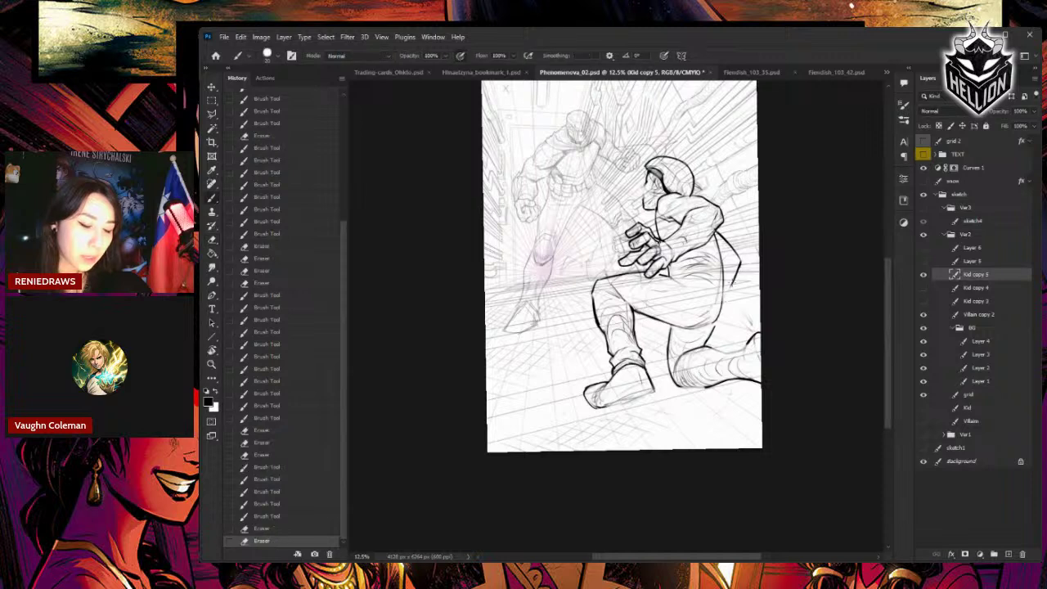
key(ctrl+shift+z)
key(ctrl+shift+z)
key(ctrl+shift+z)
key(ctrl+shift+z)
key(ctrl+shift+z)
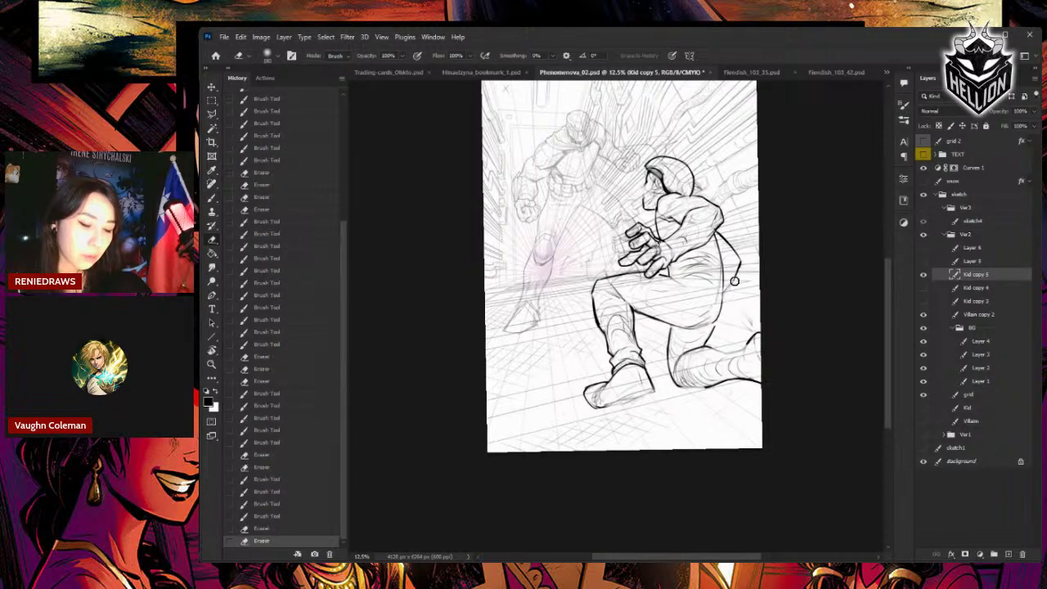
- Redraw the lower line running from the point behind the kneeling figure's back toward the hip and clean its edges
key(ctrl+shift+z)
key(ctrl+shift+z)
key(e)
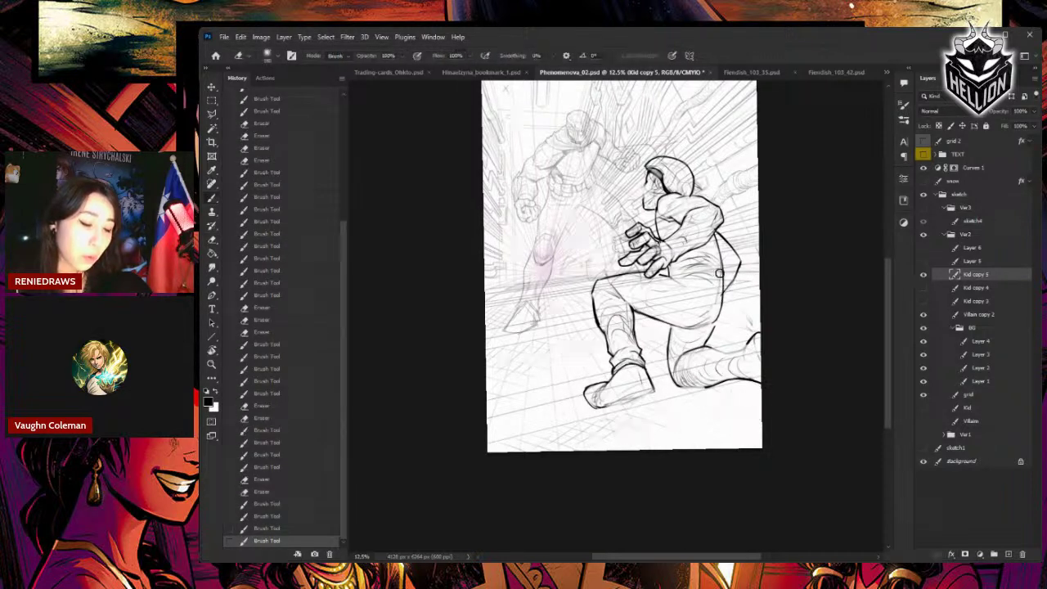
key(ctrl+shift+z)
key(ctrl+shift+z)
key(ctrl+shift+z)
key(ctrl+shift+z)
key(ctrl+shift+z)
key(ctrl+shift+z)
key(ctrl+shift+z)
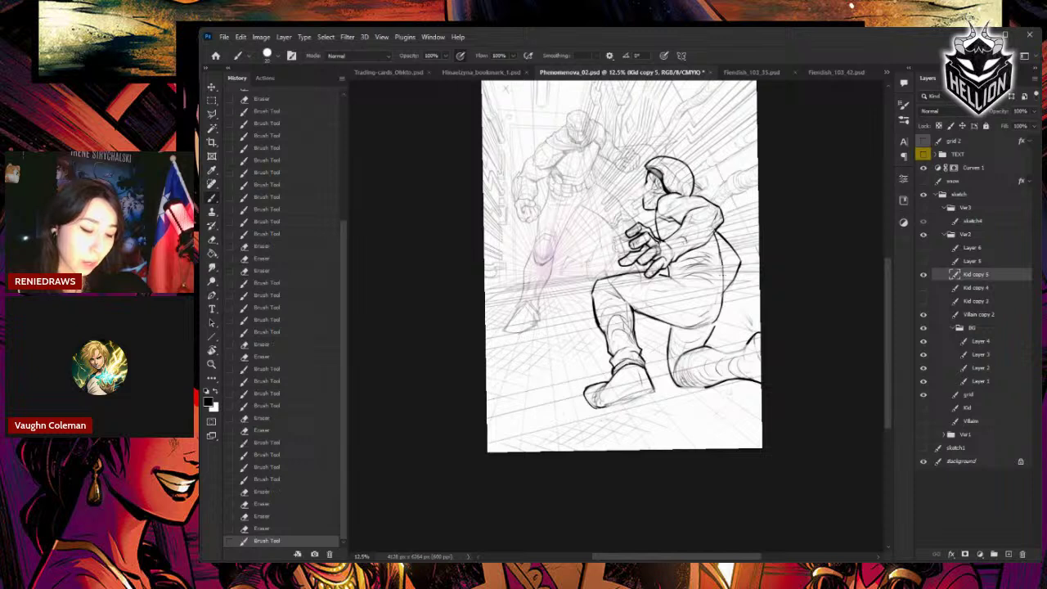
key(ctrl+shift+z)
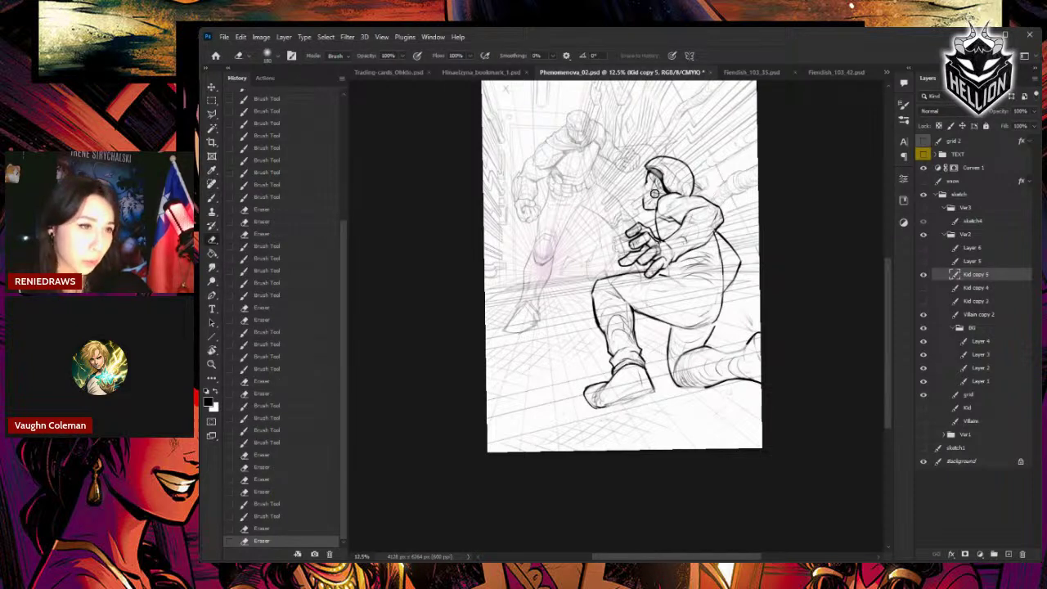
- Erase stray lines below the kneeling figure's chin and touch up the neck and collar lines with the brush
drag(657, 213, 657, 232)
mouse_move(659, 215)
mouse_down()
mouse_move(661, 237)
mouse_move(657, 222)
mouse_up()
key(b)
key(ctrl+shift+z)
key(ctrl+shift+z)
key(ctrl+shift+z)
key(ctrl+shift+z)
key(ctrl+shift+z)
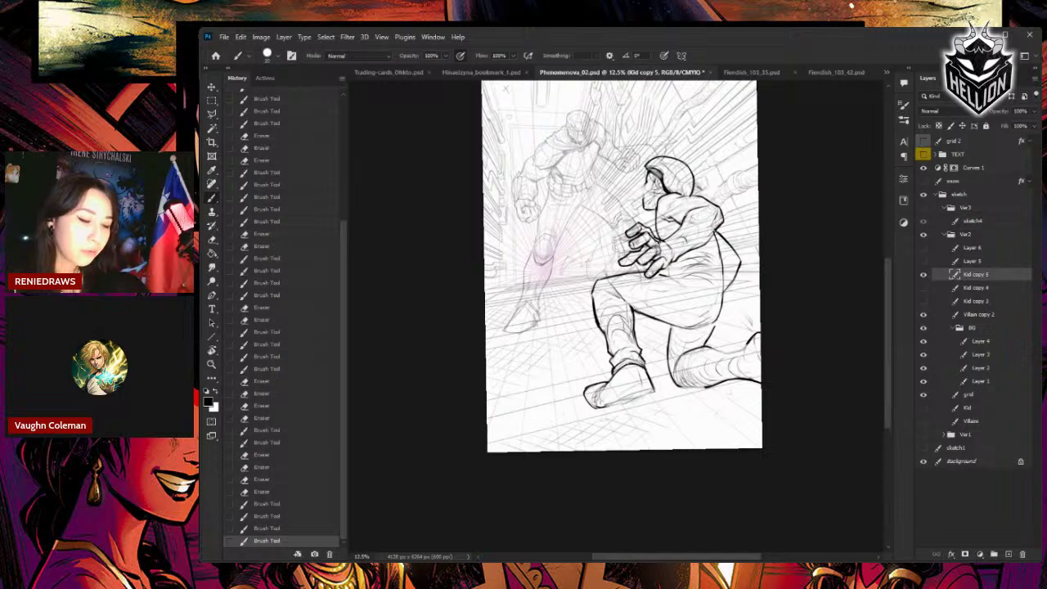
key(e)
key(ctrl+shift+z)
key(b)
key(ctrl+shift+z)
key(ctrl+shift+z)
key(ctrl+shift+z)
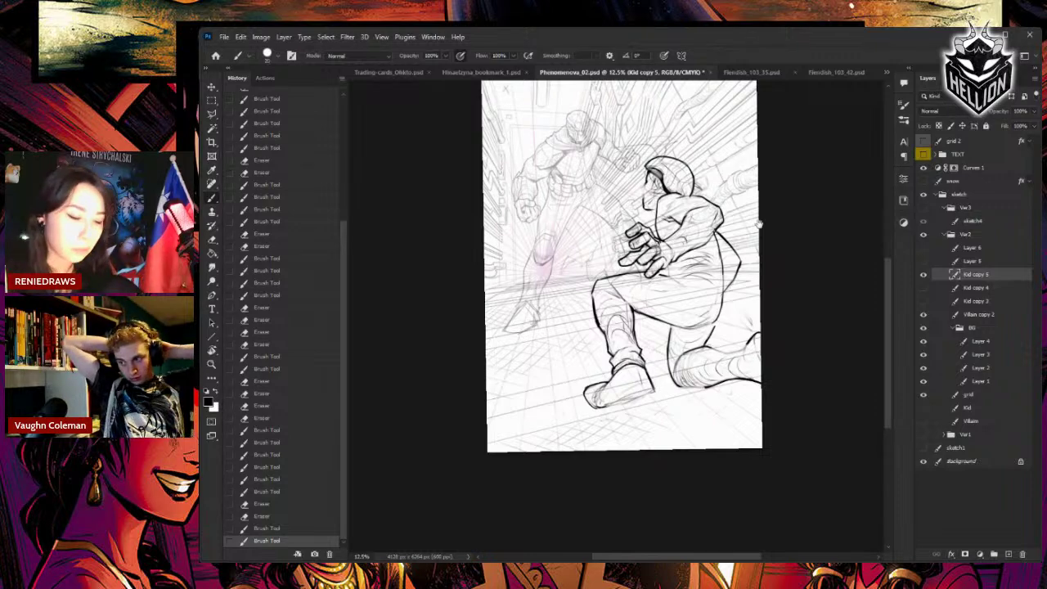
- Clean up the kneeling figure's face with the eraser and redraw the eye and brow area with short brush strokes
drag(762, 242, 787, 300)
key(e)
key(w)
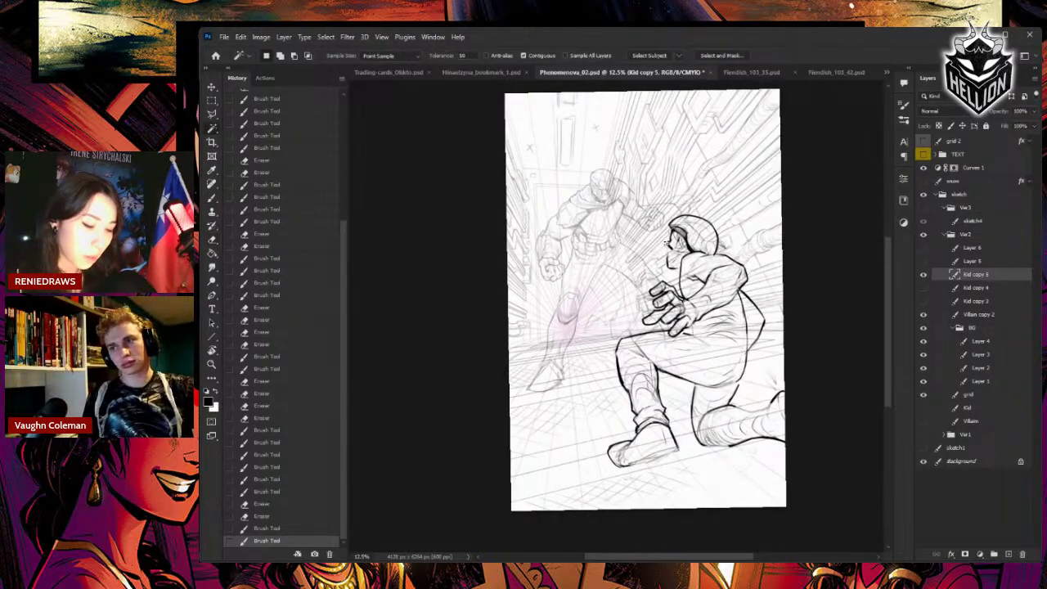
key(e)
mouse_move(664, 251)
mouse_down()
mouse_move(694, 224)
mouse_move(761, 207)
mouse_up()
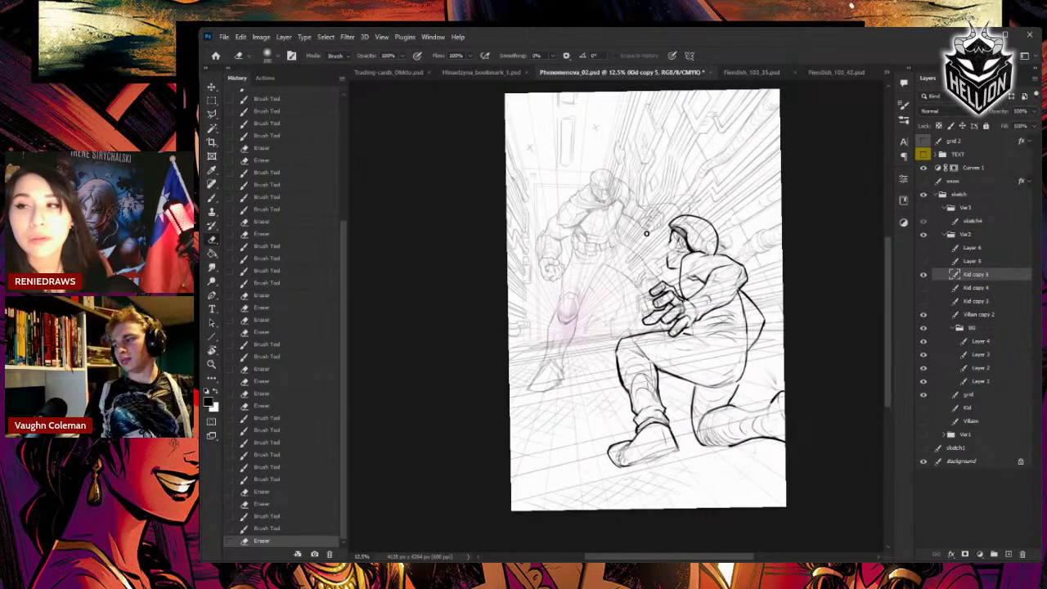
key(b)
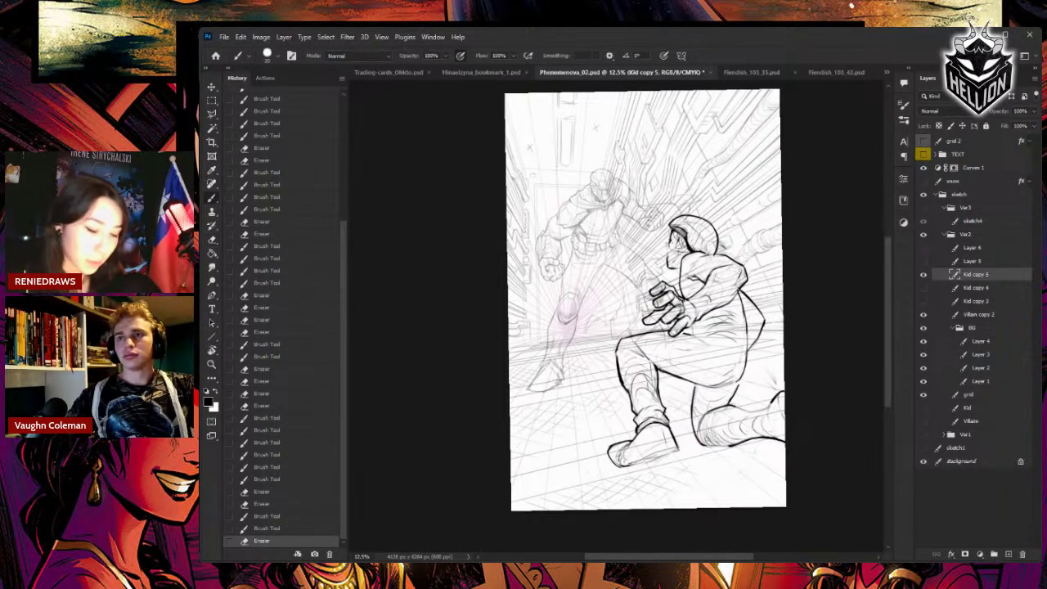
drag(669, 244, 675, 252)
drag(670, 244, 674, 253)
key(e)
key(b)
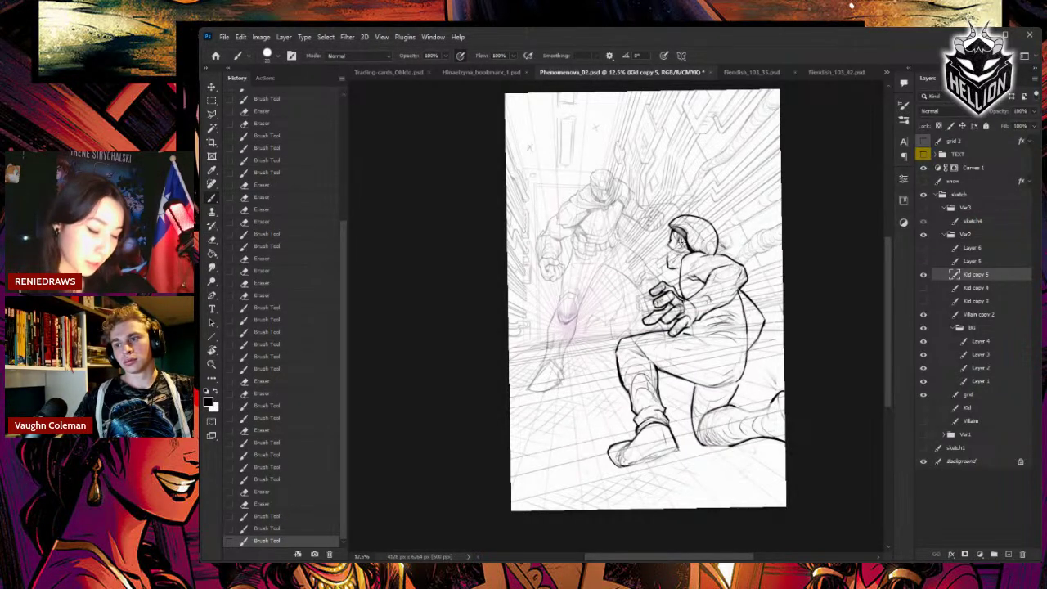
- Redraw the lower face and chin of the kneeling figure with dark brush strokes, trimming them with the eraser
drag(673, 260, 677, 267)
drag(671, 264, 674, 263)
key(e)
drag(671, 259, 672, 264)
key(b)
drag(670, 263, 674, 267)
drag(673, 268, 680, 270)
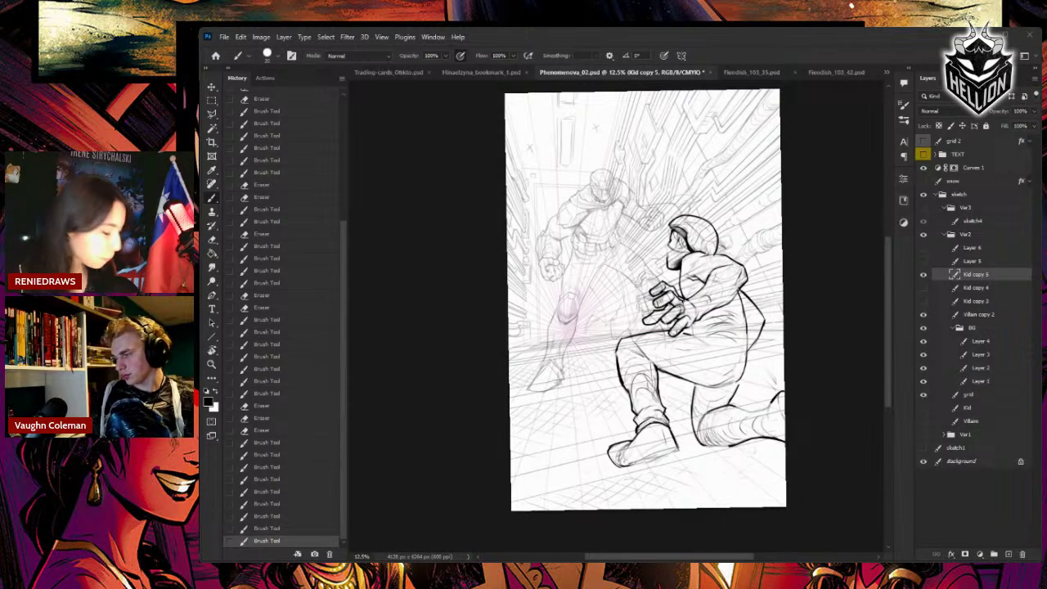
- Draw the front profile line of the kneeling figure's face and trim its outer edge with the eraser
key(t)
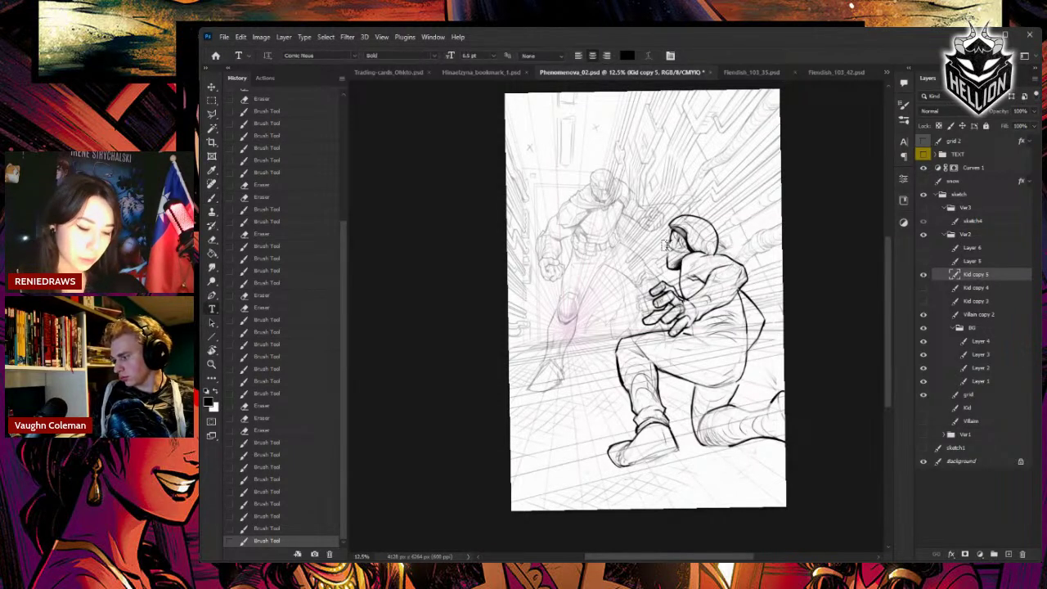
key(b)
drag(671, 239, 666, 256)
key(e)
mouse_move(666, 245)
mouse_down()
mouse_move(667, 258)
mouse_move(663, 250)
mouse_up()
key(b)
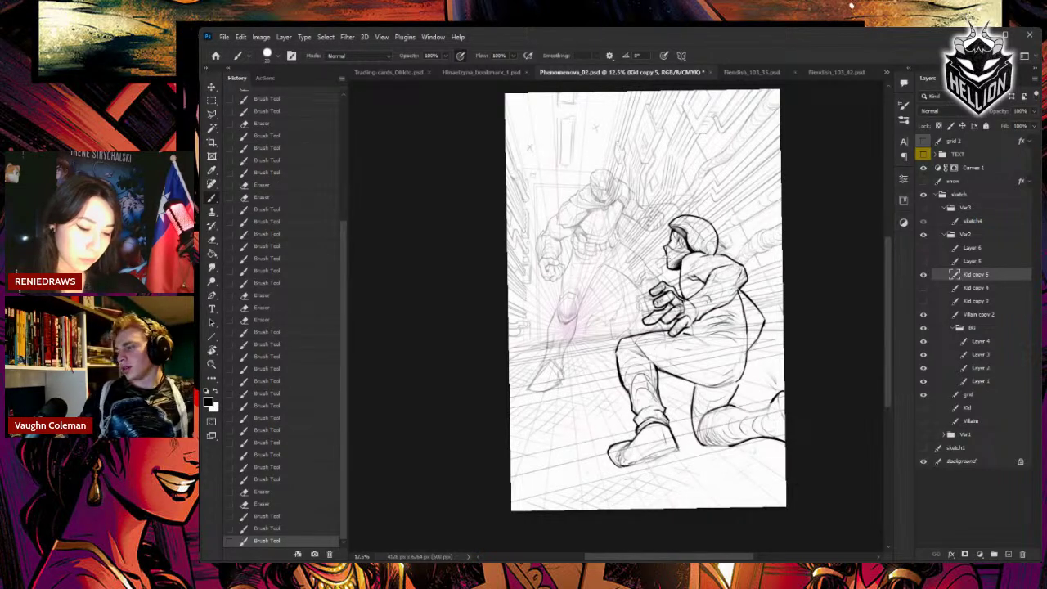
- Define the upper edge of the kneeling figure's face mask and the nose area with small dark brush marks
click(667, 249)
click(667, 249)
click(667, 249)
click(667, 249)
click(667, 249)
click(667, 249)
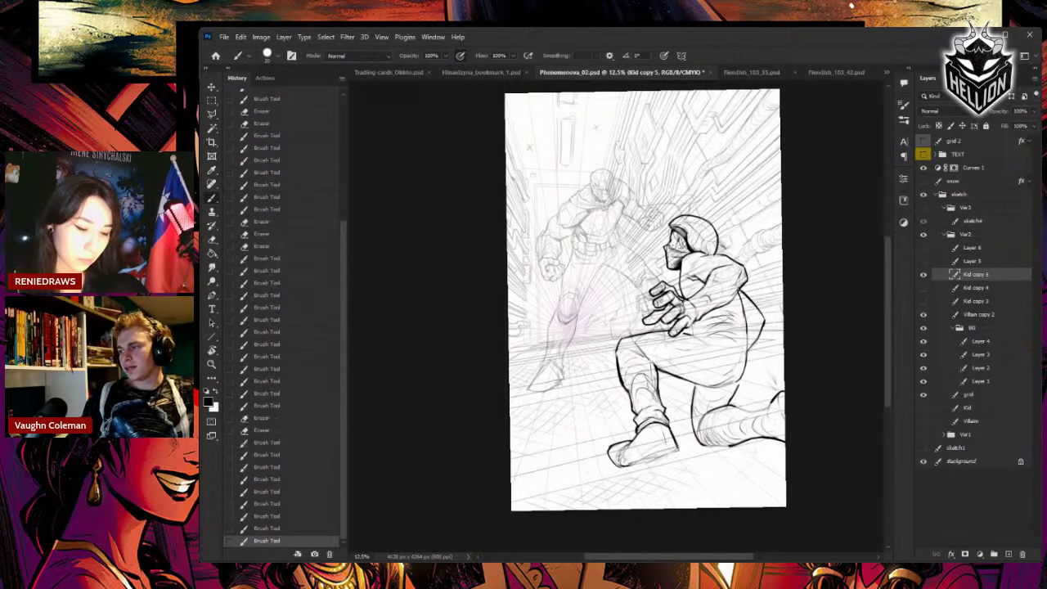
click(667, 248)
scroll(668, 249, up, 1)
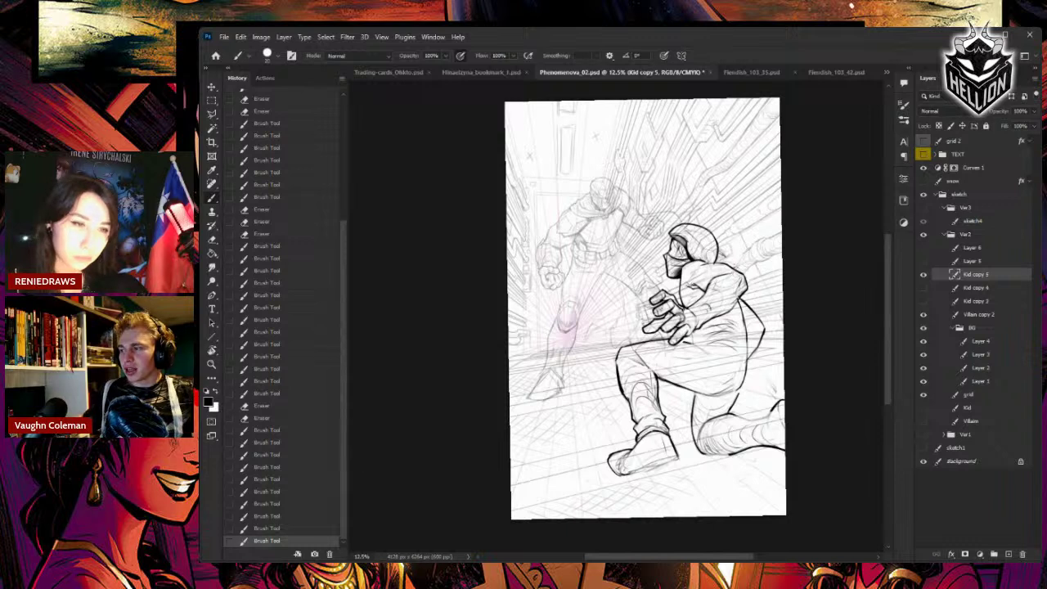
- Erase rough lines around the kneeling figure's forearm and redraw the waist folds and hip line with the brush
mouse_move(727, 364)
mouse_down()
mouse_move(703, 286)
mouse_move(716, 282)
mouse_move(723, 301)
mouse_up()
key(e)
mouse_move(700, 293)
mouse_down()
mouse_move(715, 290)
mouse_move(724, 304)
mouse_up()
mouse_move(717, 262)
mouse_down()
mouse_move(726, 309)
mouse_move(669, 304)
mouse_up()
key(b)
key(e)
key(b)
drag(667, 299, 691, 295)
drag(670, 307, 685, 300)
mouse_move(673, 306)
mouse_down()
mouse_move(689, 303)
mouse_move(724, 335)
mouse_up()
drag(705, 315, 731, 338)
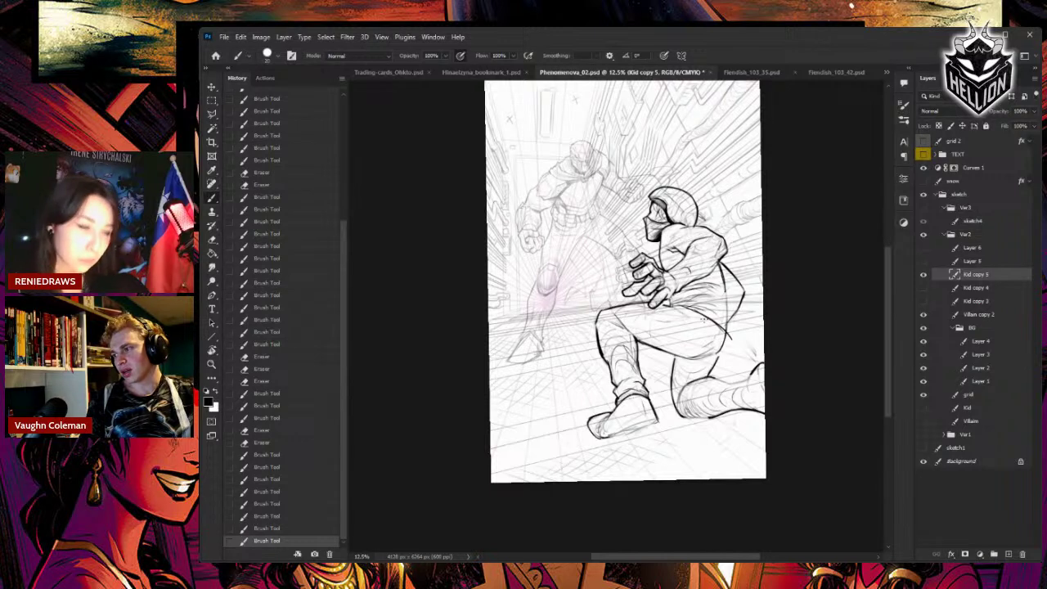
drag(669, 306, 700, 299)
- Mirror the view horizontally and erase the rough lines at the kneeling figure's waist beneath the forearm
key(r)
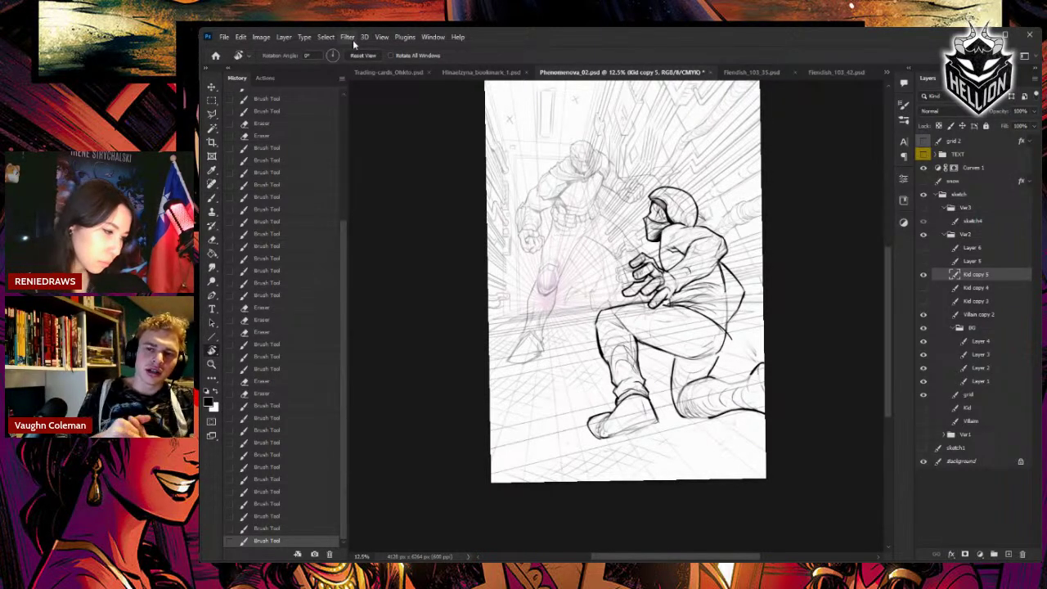
click(425, 204)
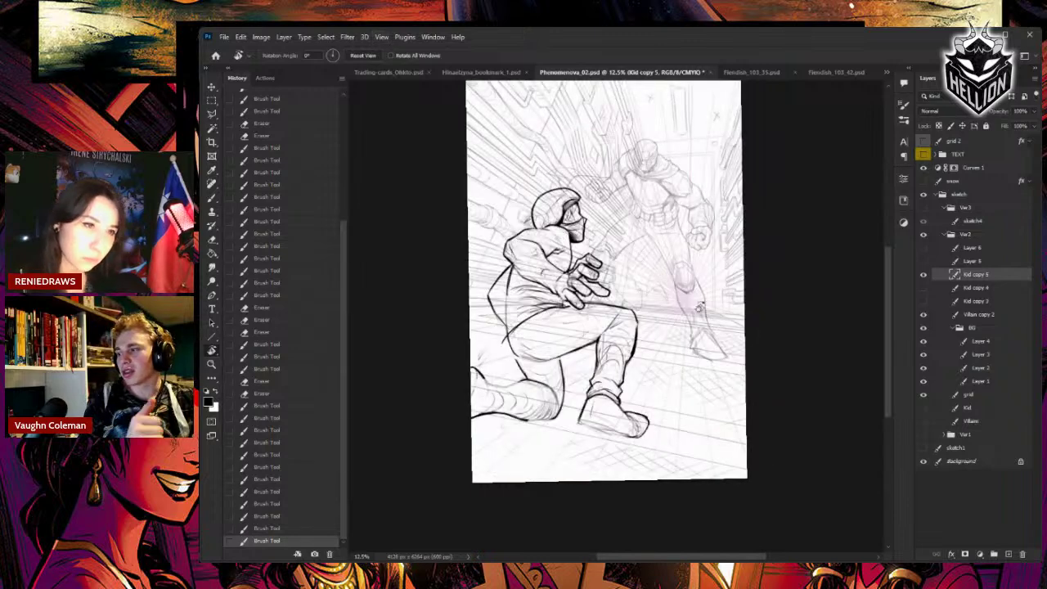
drag(761, 313, 807, 273)
drag(744, 291, 694, 211)
key(e)
drag(575, 278, 566, 294)
drag(572, 283, 562, 303)
drag(569, 287, 559, 314)
drag(562, 306, 559, 333)
key(b)
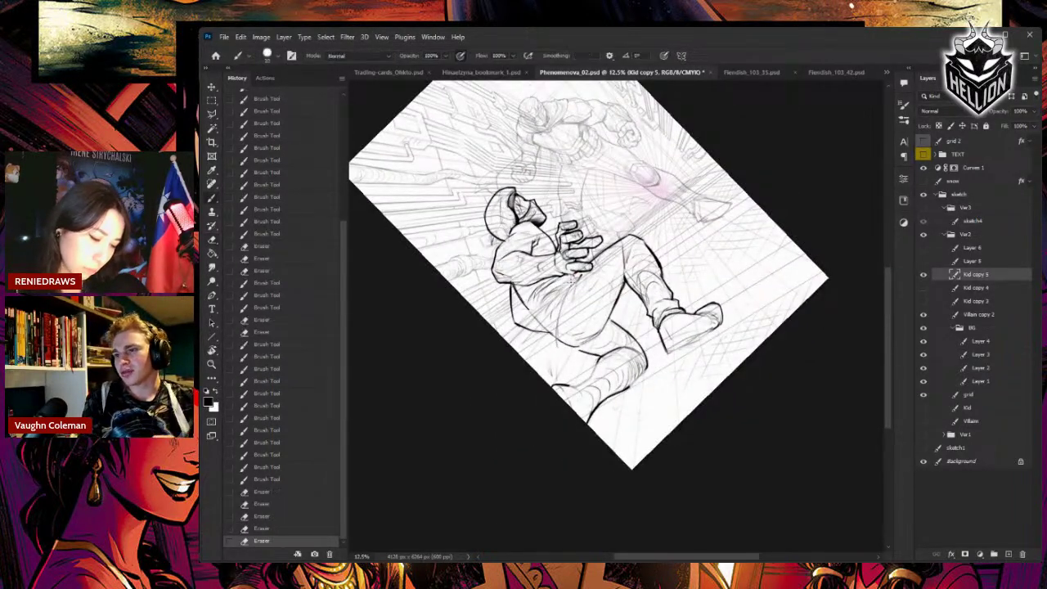
- Redraw the fold lines between the kneeling figure's forearm and raised thigh, trimming them with the eraser
drag(564, 294, 560, 313)
mouse_move(577, 278)
mouse_down()
mouse_move(560, 312)
mouse_move(566, 344)
mouse_up()
key(e)
drag(564, 295, 558, 340)
drag(561, 308, 559, 335)
key(b)
drag(578, 281, 560, 315)
drag(562, 303, 559, 343)
key(e)
key(b)
mouse_move(573, 281)
mouse_down()
mouse_move(561, 346)
mouse_move(569, 286)
mouse_up()
- Refine the short crease below the kneeling figure's wrist with alternating small eraser and brush strokes
key(e)
key(b)
key(e)
drag(574, 280, 565, 296)
key(b)
key(e)
drag(575, 279, 570, 294)
key(b)
key(e)
key(b)
drag(572, 281, 570, 293)
drag(574, 278, 569, 296)
key(e)
drag(574, 276, 570, 293)
key(b)
drag(575, 276, 569, 293)
key(e)
key(b)
- Strengthen the upper outline of the kneeling figure's raised thigh toward the knee with brush strokes
drag(612, 243, 594, 258)
key(e)
key(b)
mouse_move(612, 243)
mouse_down()
mouse_move(592, 260)
mouse_move(677, 276)
mouse_move(683, 287)
mouse_up()
key(e)
key(b)
- Erase part of the kneeling figure's hip line and redraw it with the brush
key(r)
mouse_move(683, 287)
mouse_down()
mouse_move(708, 309)
mouse_move(670, 305)
mouse_up()
key(b)
key(e)
mouse_move(662, 294)
mouse_down()
mouse_move(672, 306)
mouse_move(675, 262)
mouse_up()
key(b)
key(r)
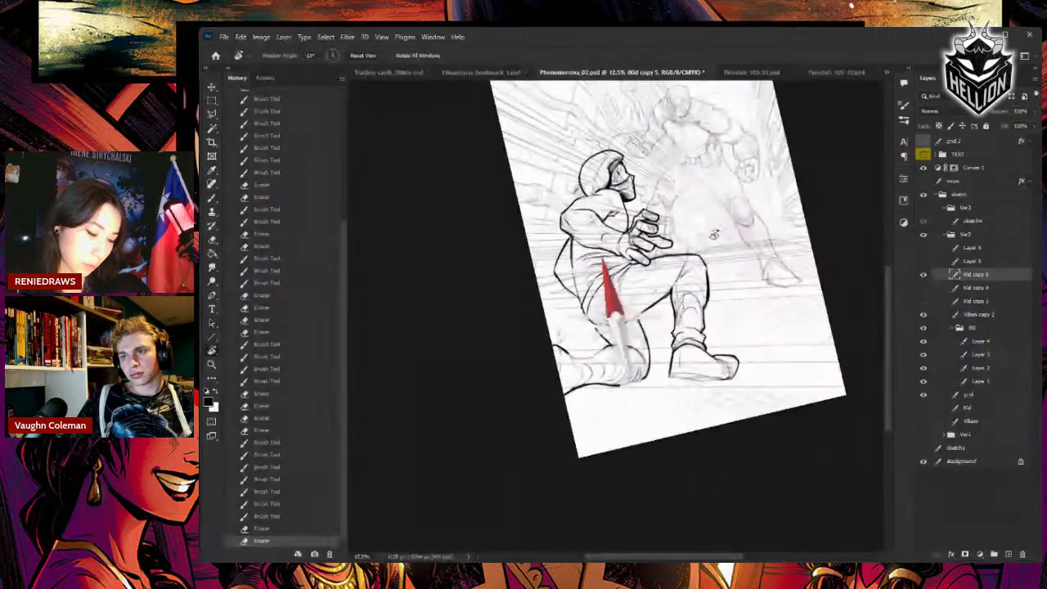
mouse_move(622, 282)
mouse_down()
mouse_move(691, 282)
mouse_move(655, 315)
mouse_move(665, 327)
mouse_up()
key(b)
drag(655, 314, 668, 329)
- Clean up the overlapping line at the kneeling figure's hip and smooth the curve of the buttock with brush strokes
key(r)
drag(790, 290, 626, 484)
drag(649, 402, 662, 308)
key(e)
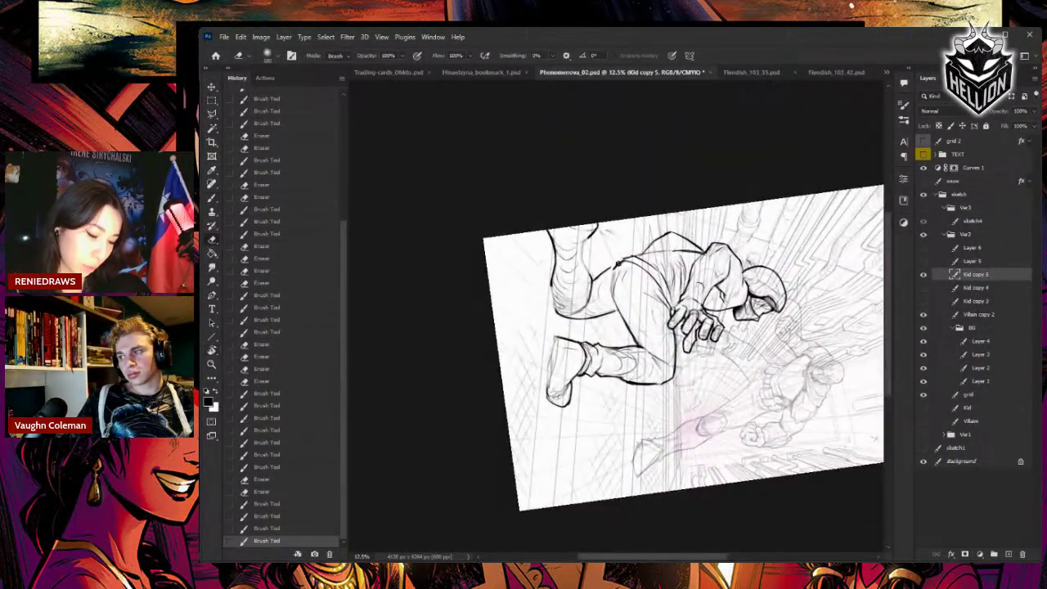
drag(627, 270, 619, 266)
drag(627, 268, 611, 271)
key(b)
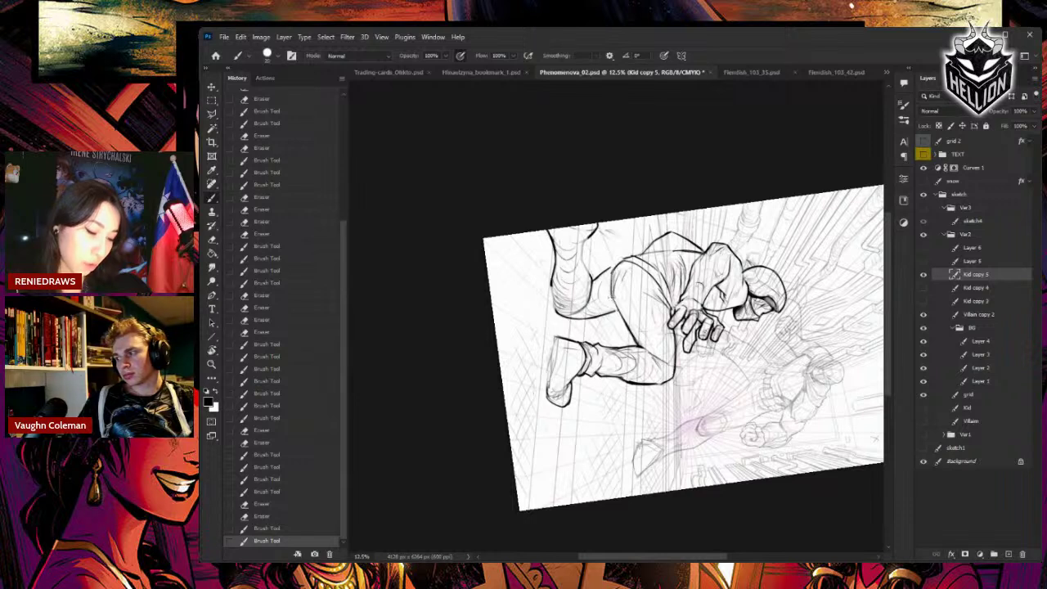
drag(612, 279, 615, 304)
mouse_move(612, 291)
mouse_down()
mouse_move(618, 310)
mouse_move(614, 299)
mouse_up()
key(e)
key(b)
mouse_move(612, 282)
mouse_down()
mouse_move(615, 308)
mouse_move(615, 285)
mouse_up()
key(e)
key(b)
key(b)
drag(610, 273, 615, 286)
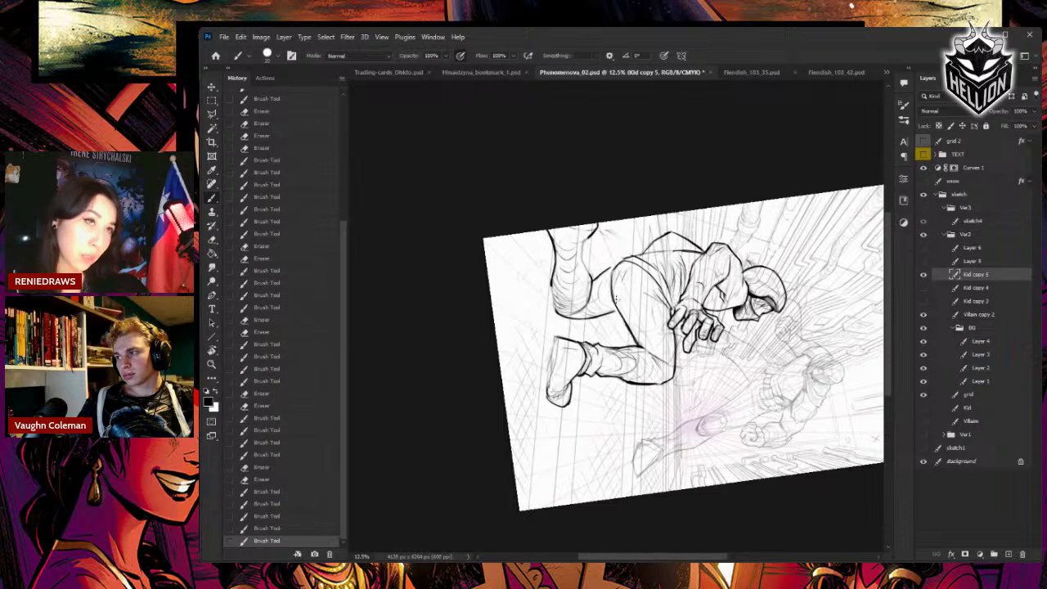
- Erase and redraw a short section of the underside line of the raised thigh
key(e)
drag(628, 329, 634, 337)
drag(628, 329, 636, 335)
key(b)
drag(628, 328, 639, 350)
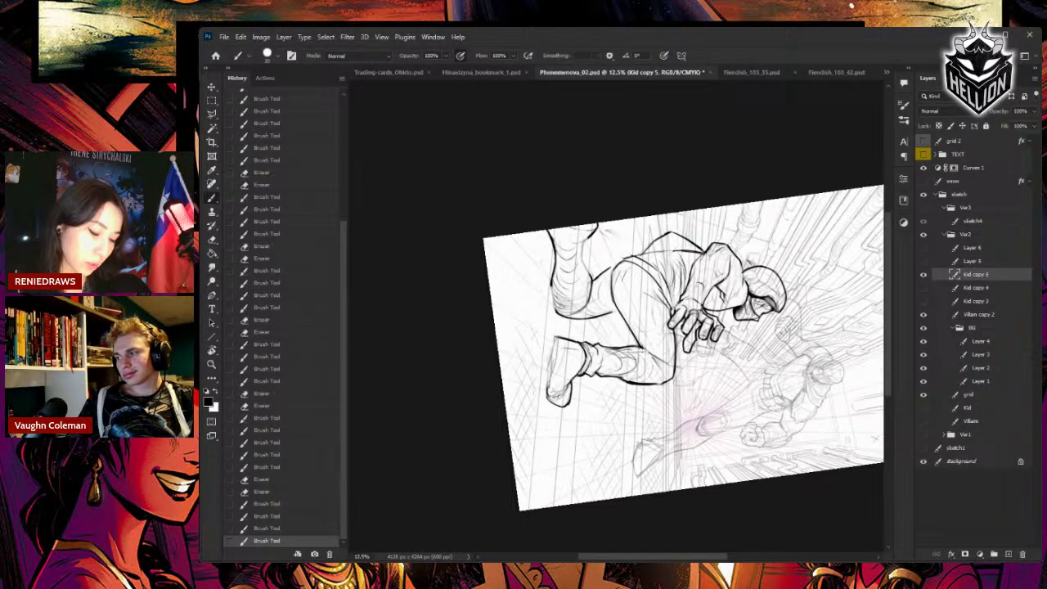
- Add hatched shading along the underside of the raised thigh and trim its edge with the eraser
drag(630, 307, 642, 348)
drag(625, 319, 649, 350)
drag(623, 313, 651, 347)
drag(639, 319, 654, 346)
key(e)
drag(639, 325, 652, 350)
drag(642, 324, 653, 346)
drag(641, 324, 653, 344)
- Rework the lines around the kneeling figure's waist and lap with brush strokes and small erasures
key(r)
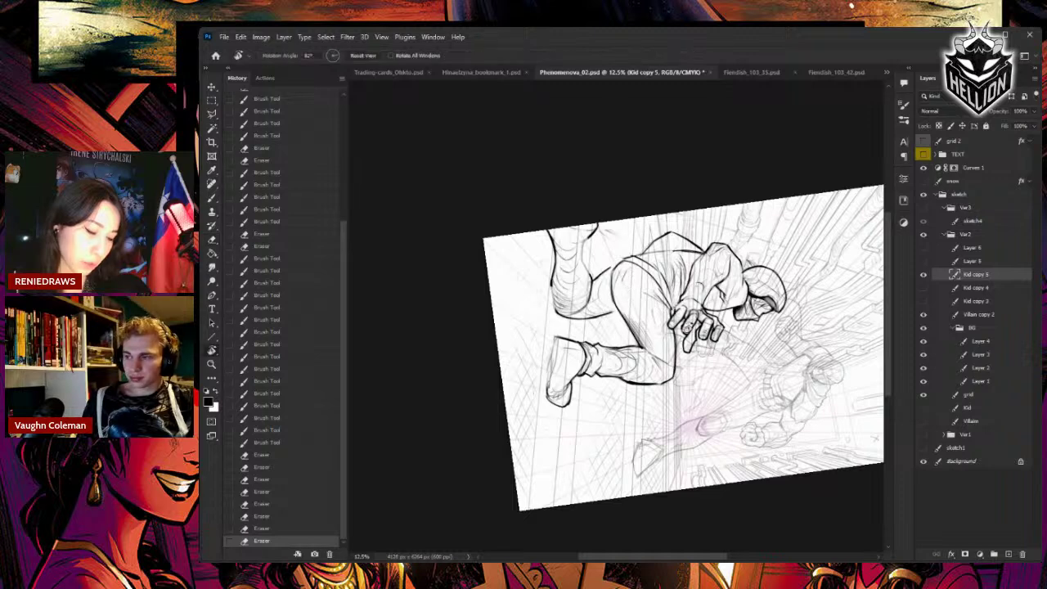
mouse_move(651, 386)
mouse_down()
mouse_move(679, 239)
mouse_move(784, 199)
mouse_move(773, 211)
mouse_move(740, 195)
mouse_move(713, 258)
mouse_up()
key(e)
key(b)
drag(724, 221, 705, 265)
key(r)
mouse_move(766, 217)
mouse_down()
mouse_move(794, 297)
mouse_move(741, 252)
mouse_move(730, 273)
mouse_up()
key(b)
drag(731, 255, 732, 283)
key(e)
mouse_move(708, 211)
mouse_down()
mouse_move(716, 229)
mouse_move(699, 224)
mouse_up()
key(b)
mouse_move(706, 217)
mouse_down()
mouse_move(698, 232)
mouse_move(701, 224)
mouse_up()
mouse_move(709, 214)
mouse_down()
mouse_move(700, 229)
mouse_move(730, 208)
mouse_up()
key(e)
- Redraw the fold lines where the raised thigh meets the waist, cleaning up stray marks with the eraser
key(r)
mouse_move(755, 241)
mouse_down()
mouse_move(774, 303)
mouse_move(734, 274)
mouse_up()
key(b)
drag(719, 209, 700, 229)
mouse_move(718, 216)
mouse_down()
mouse_move(703, 231)
mouse_move(726, 238)
mouse_up()
key(e)
drag(721, 232, 707, 283)
key(b)
key(e)
key(b)
drag(716, 269, 703, 290)
drag(713, 275, 701, 291)
key(e)
- Erase the rough crease on the upper part of the raised thigh and redraw its fold lines toward the knee
drag(692, 242, 675, 272)
key(b)
mouse_move(685, 251)
mouse_down()
mouse_move(674, 275)
mouse_move(681, 259)
mouse_up()
key(e)
key(b)
drag(690, 244, 683, 251)
mouse_move(694, 242)
mouse_down()
mouse_move(685, 252)
mouse_move(748, 251)
mouse_up()
- Clean up the lower buttock contour and redraw the line where the kneeling leg begins
key(e)
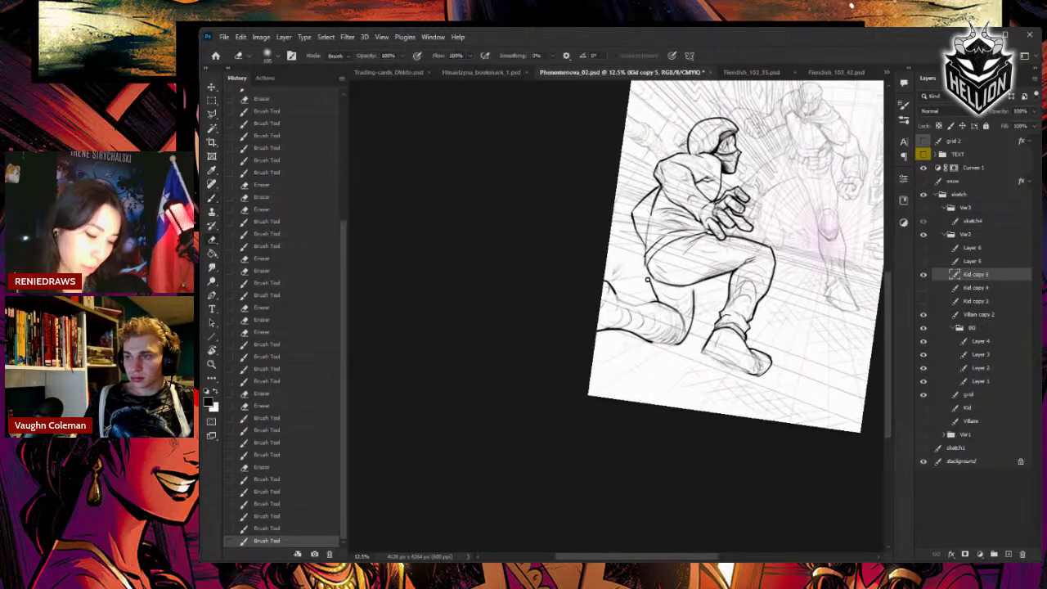
drag(654, 271, 648, 286)
mouse_move(654, 273)
mouse_down()
mouse_move(654, 299)
mouse_move(651, 278)
mouse_up()
key(b)
key(e)
key(b)
mouse_move(654, 296)
mouse_down()
mouse_move(651, 275)
mouse_move(654, 291)
mouse_up()
mouse_move(649, 270)
mouse_down()
mouse_move(655, 302)
mouse_move(647, 286)
mouse_up()
- Erase rough lines on the kneeling leg's thigh and redraw its contour down to the grounded knee
key(e)
mouse_move(655, 273)
mouse_down()
mouse_move(655, 299)
mouse_move(682, 312)
mouse_up()
key(b)
drag(664, 302, 689, 330)
drag(682, 312, 687, 335)
key(e)
mouse_move(690, 336)
mouse_down()
mouse_move(691, 321)
mouse_move(688, 332)
mouse_up()
key(b)
drag(680, 305, 691, 323)
- Hatch the shadow on the kneeling leg's thigh directly beneath the raised thigh with parallel brush strokes
drag(651, 278, 670, 304)
drag(654, 282, 672, 299)
drag(655, 282, 675, 293)
drag(661, 283, 685, 294)
drag(667, 285, 687, 296)
drag(669, 286, 687, 294)
drag(669, 287, 687, 296)
drag(670, 286, 692, 299)
drag(674, 291, 692, 304)
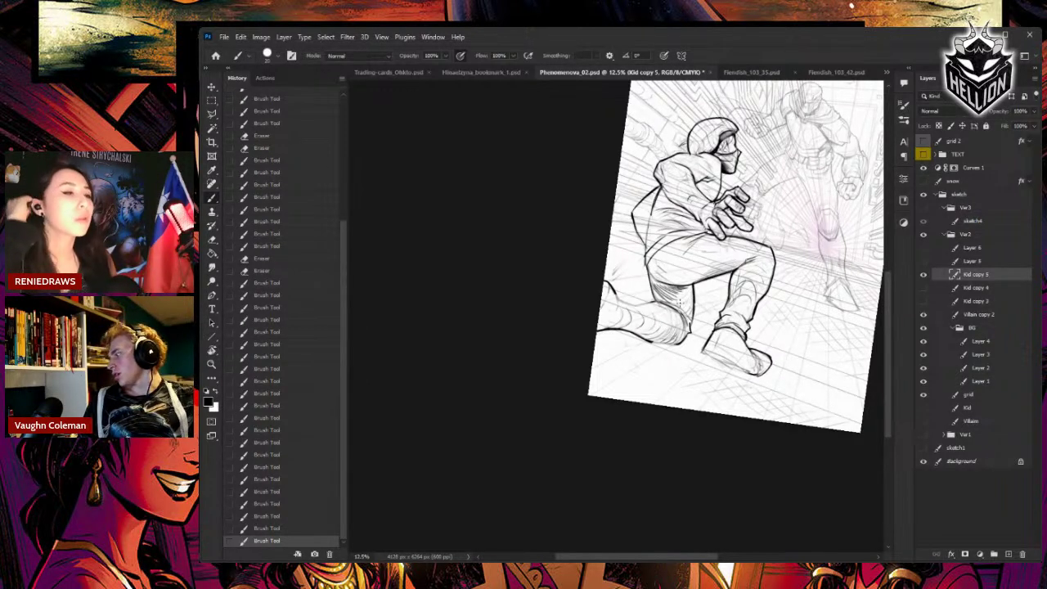
drag(679, 302, 692, 308)
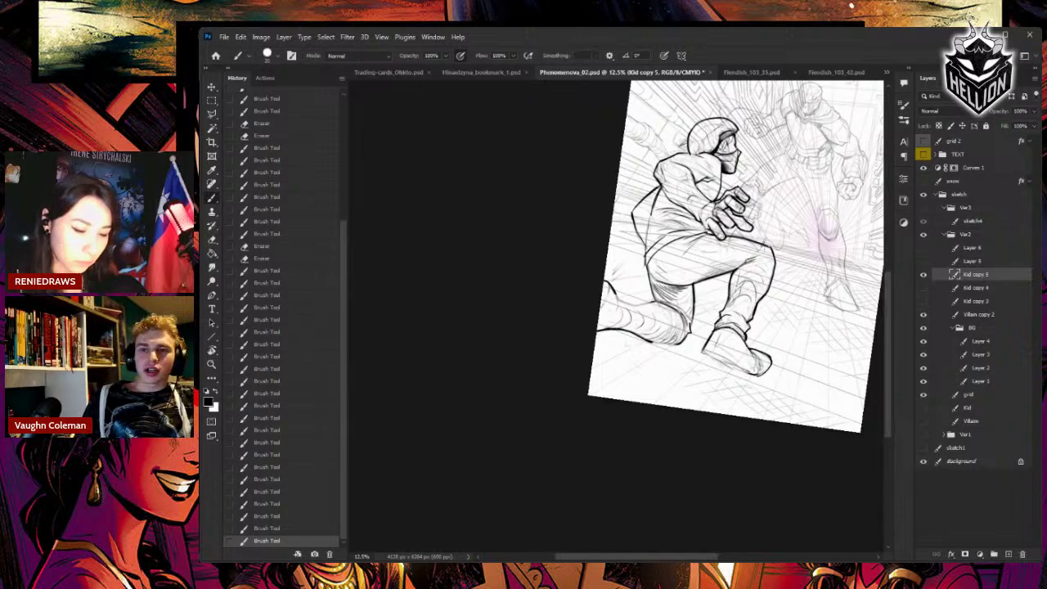
- Erase the rough lower-leg lines of the kneeling leg and redraw its contour around the grounded knee and shin
key(r)
drag(772, 293, 751, 231)
key(e)
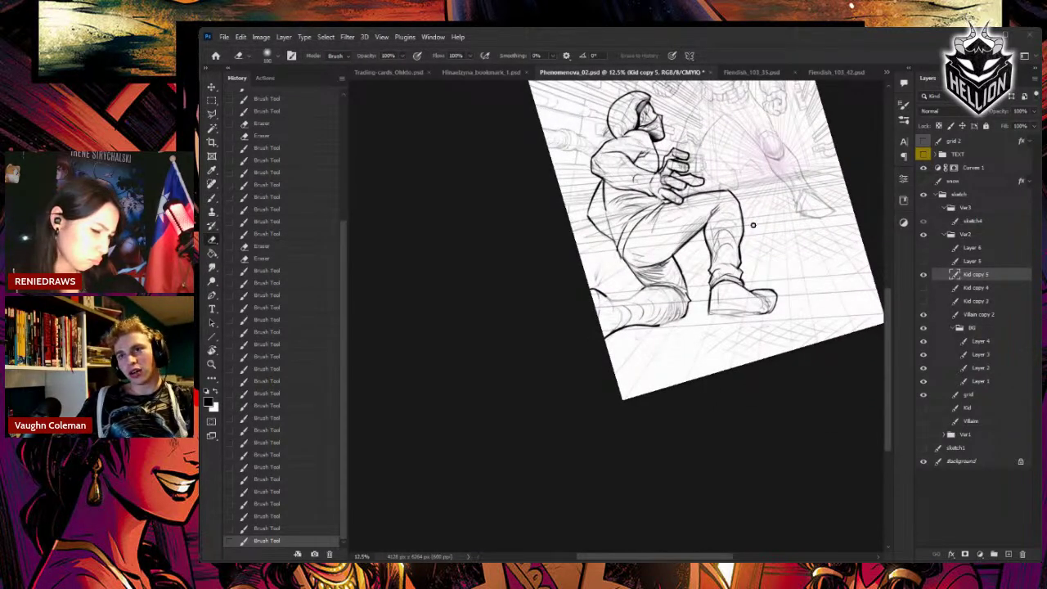
mouse_move(604, 301)
mouse_down()
mouse_move(602, 283)
mouse_move(623, 324)
mouse_move(646, 286)
mouse_up()
mouse_move(605, 321)
mouse_down()
mouse_move(677, 296)
mouse_move(667, 319)
mouse_move(680, 309)
mouse_move(675, 279)
mouse_move(637, 289)
mouse_move(634, 277)
mouse_move(681, 303)
mouse_up()
mouse_move(682, 303)
mouse_down()
mouse_move(678, 325)
mouse_move(644, 269)
mouse_move(680, 308)
mouse_move(670, 318)
mouse_move(686, 344)
mouse_up()
key(r)
key(b)
drag(680, 301, 677, 340)
mouse_move(671, 317)
mouse_down()
mouse_move(689, 352)
mouse_move(662, 241)
mouse_move(620, 296)
mouse_up()
- Redraw the kneeling leg's calf, ankle and knee folds with the Brush, cleaning up stray lines near the knee
key(r)
key(b)
mouse_move(644, 267)
mouse_down()
mouse_move(616, 299)
mouse_move(628, 286)
mouse_move(650, 296)
mouse_up()
mouse_move(642, 276)
mouse_down()
mouse_move(663, 298)
mouse_move(622, 300)
mouse_up()
drag(651, 267, 632, 311)
mouse_move(677, 281)
mouse_down()
mouse_move(654, 305)
mouse_move(668, 301)
mouse_up()
key(e)
mouse_move(678, 283)
mouse_down()
mouse_move(651, 297)
mouse_move(677, 282)
mouse_move(668, 289)
mouse_up()
key(b)
drag(664, 282, 701, 302)
drag(705, 284, 702, 304)
mouse_move(662, 297)
mouse_down()
mouse_move(677, 302)
mouse_move(659, 306)
mouse_up()
mouse_move(699, 291)
mouse_down()
mouse_move(669, 309)
mouse_move(631, 309)
mouse_up()
- Sketch the kneeling leg's rear foot upright behind the calf with its sole showing, and save the file
mouse_move(625, 269)
mouse_down()
mouse_move(609, 308)
mouse_move(613, 347)
mouse_up()
drag(618, 312, 616, 343)
drag(615, 301, 602, 324)
mouse_move(603, 307)
mouse_down()
mouse_move(613, 347)
mouse_move(635, 353)
mouse_up()
mouse_move(626, 301)
mouse_down()
mouse_move(637, 352)
mouse_move(637, 336)
mouse_up()
drag(620, 274, 646, 291)
mouse_move(642, 289)
mouse_down()
mouse_move(661, 293)
mouse_move(668, 311)
mouse_up()
mouse_move(639, 311)
mouse_down()
mouse_move(677, 293)
mouse_move(689, 317)
mouse_move(708, 318)
mouse_up()
drag(704, 276, 701, 319)
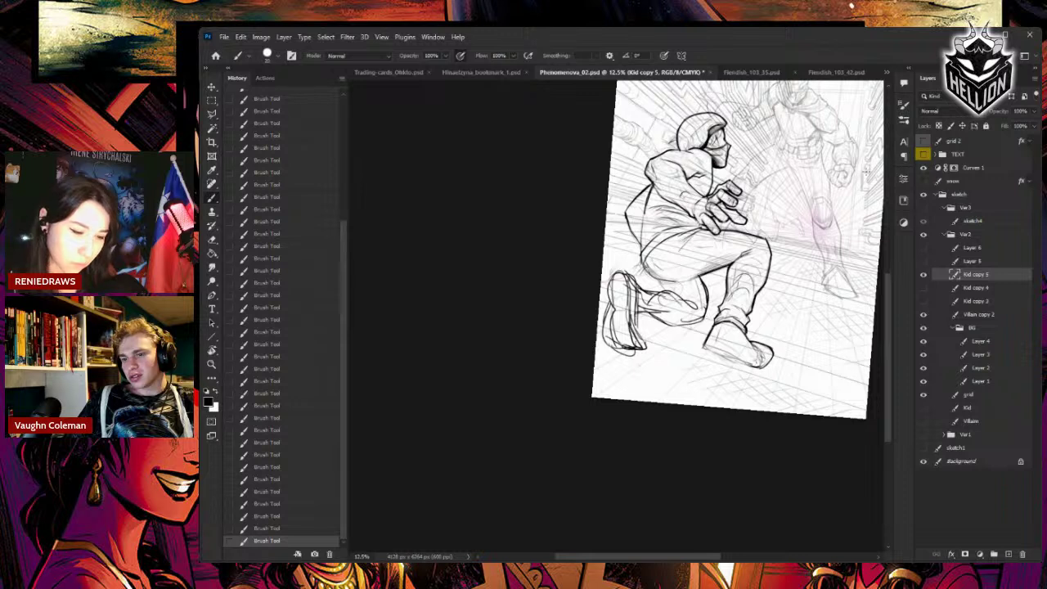
key(Escape)
key(ctrl+s)
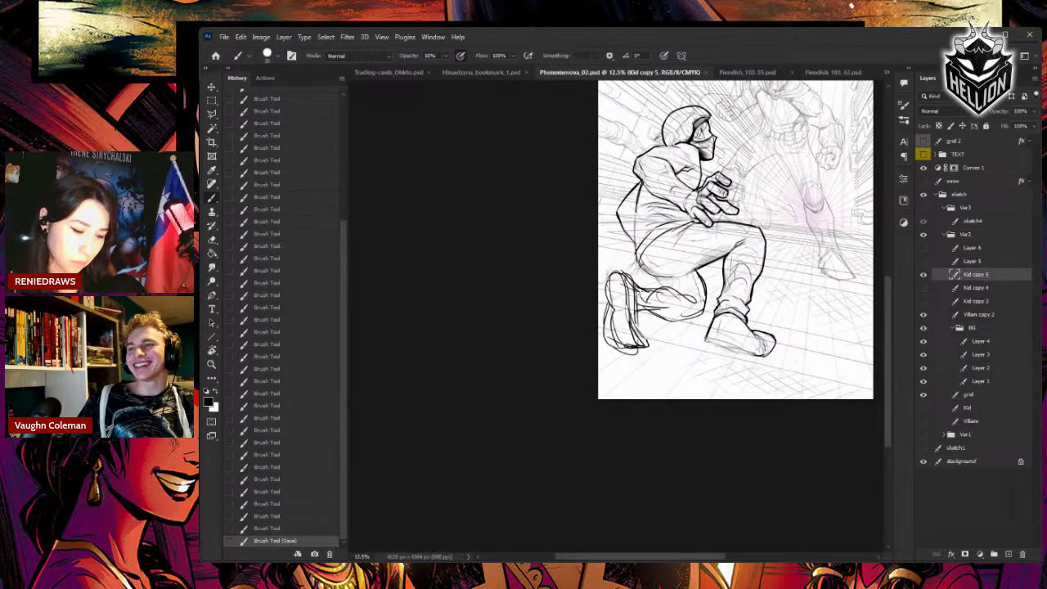
- Lasso the rear foot, scale it to about 88%, move it closer to the calf and clear the selection
key(l)
mouse_move(636, 282)
mouse_down()
mouse_move(622, 260)
mouse_move(605, 366)
mouse_move(664, 359)
mouse_move(654, 331)
mouse_up()
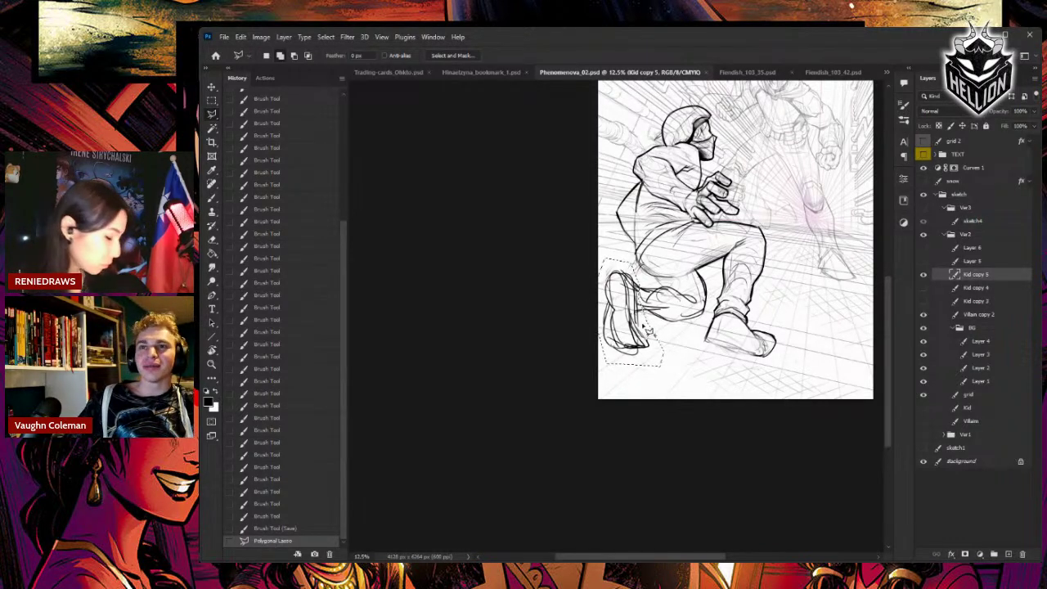
key(y)
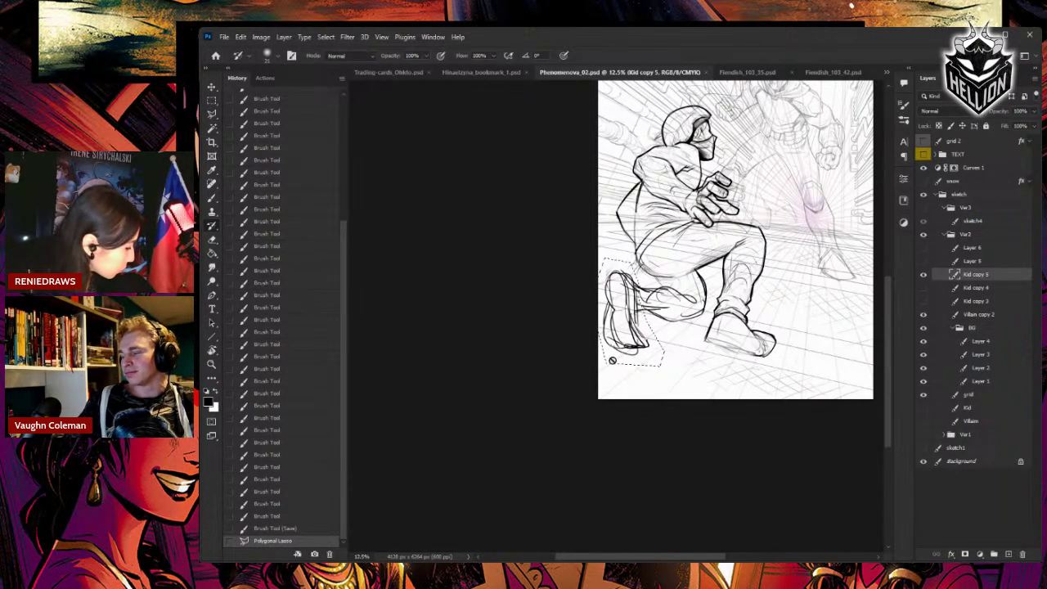
key(v)
key(ctrl+t)
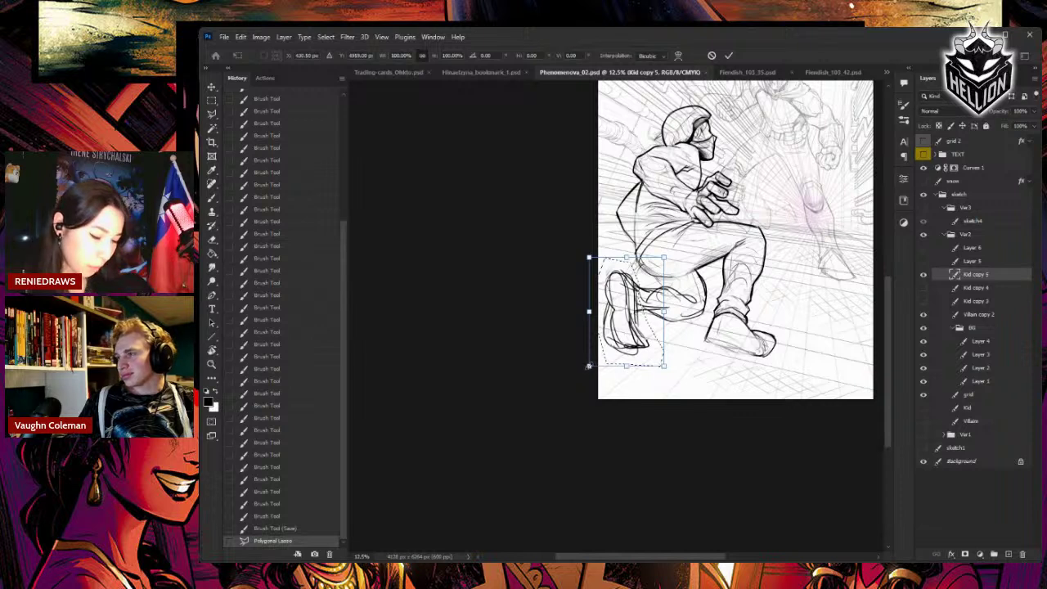
drag(589, 365, 597, 351)
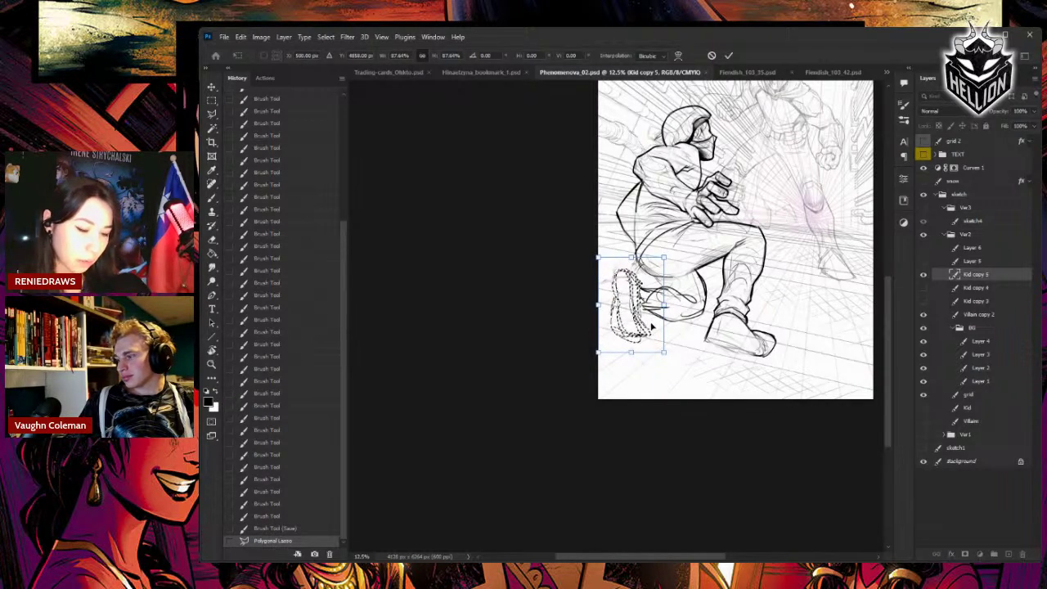
drag(659, 296, 659, 298)
key(Return)
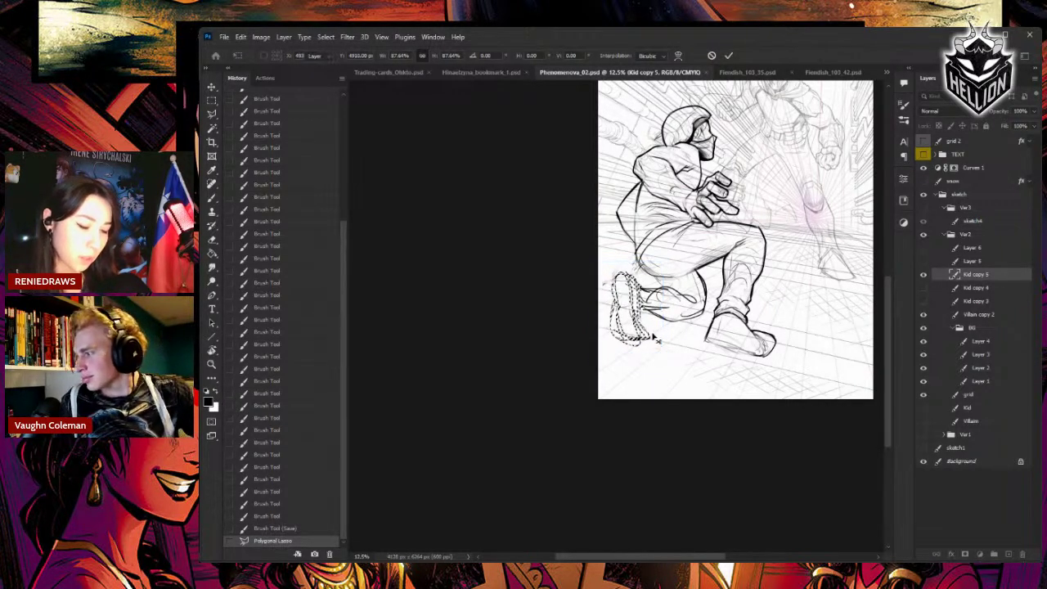
key(ctrl+d)
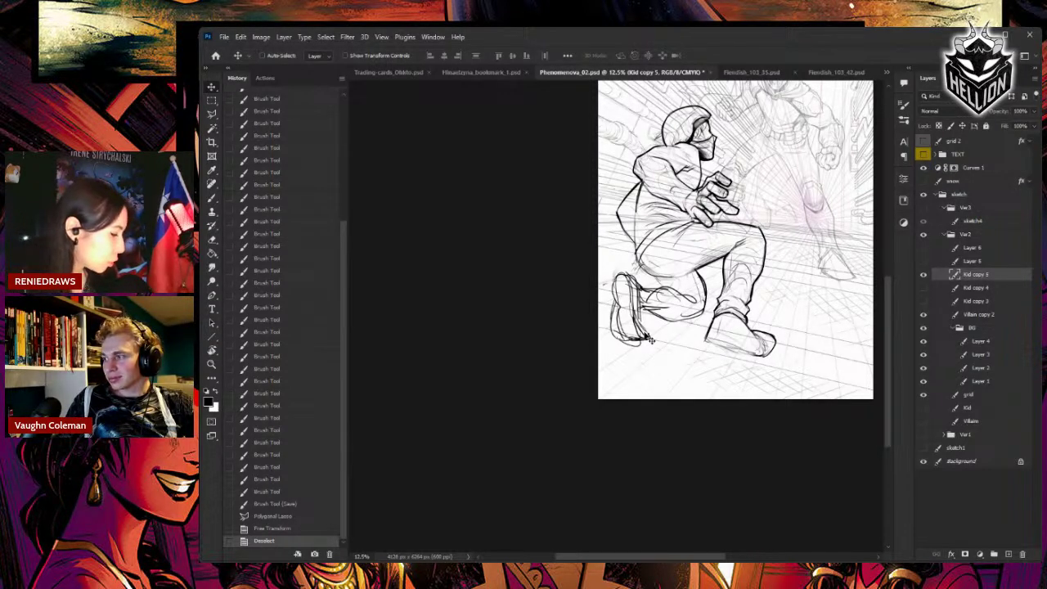
- Touch up the resized rear foot's outline and fade its rough lines and the ankle with the Eraser
key(b)
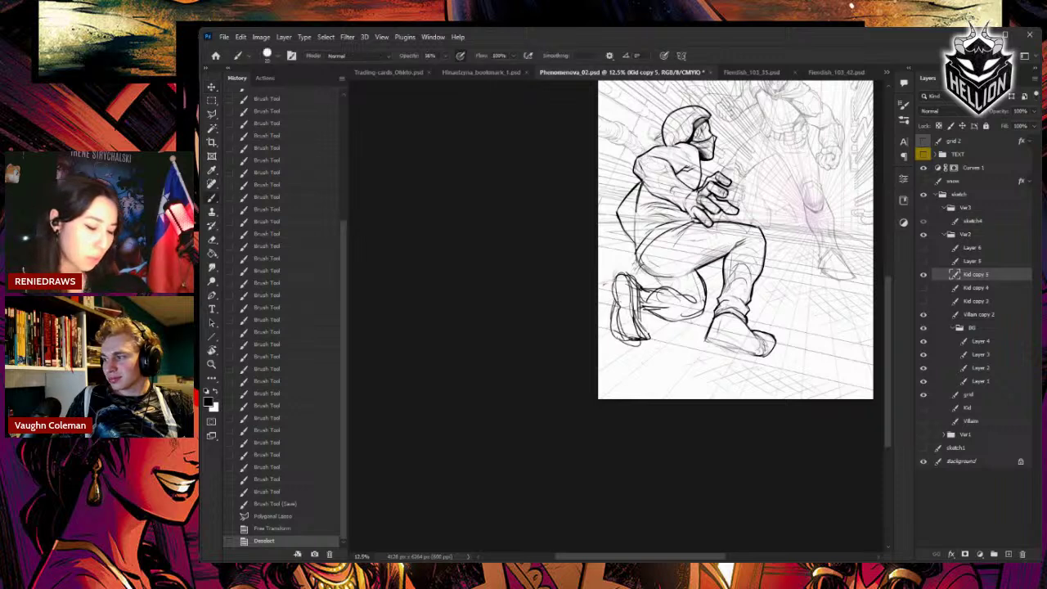
mouse_move(613, 281)
mouse_down()
mouse_move(620, 272)
mouse_move(625, 335)
mouse_move(646, 339)
mouse_up()
key(e)
drag(646, 303, 636, 270)
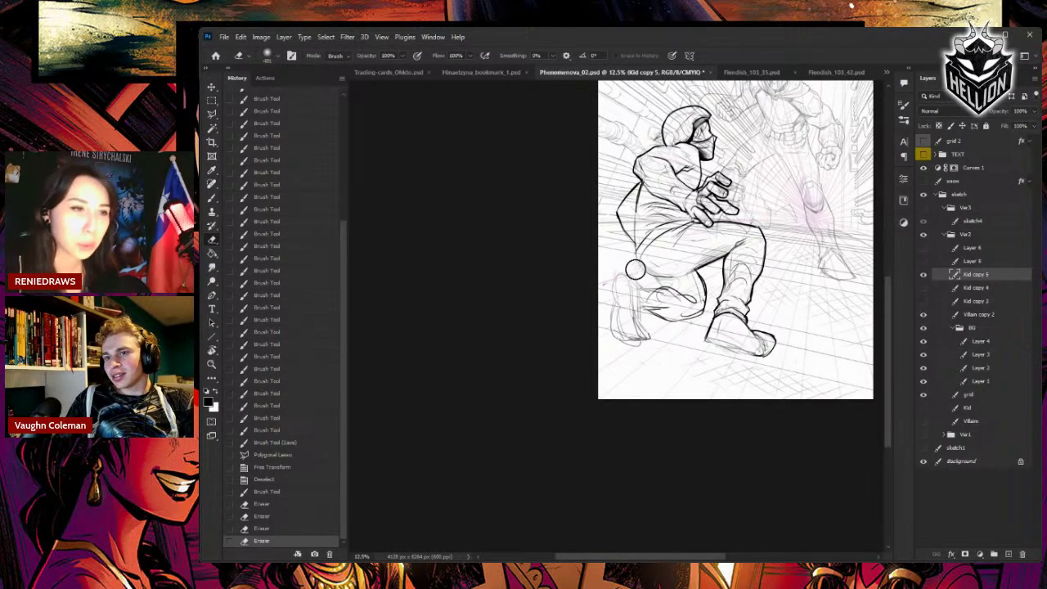
click(635, 269)
key(b)
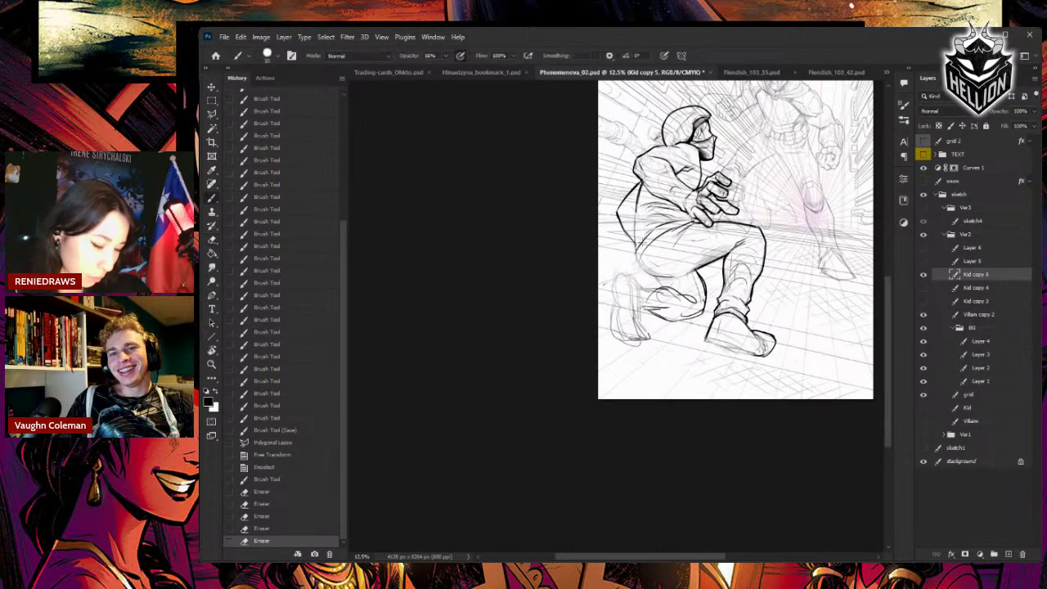
- Redraw the kneeling leg's contour from beneath the buttock to the grounded knee
drag(640, 260, 702, 307)
key(e)
key(b)
drag(699, 270, 699, 316)
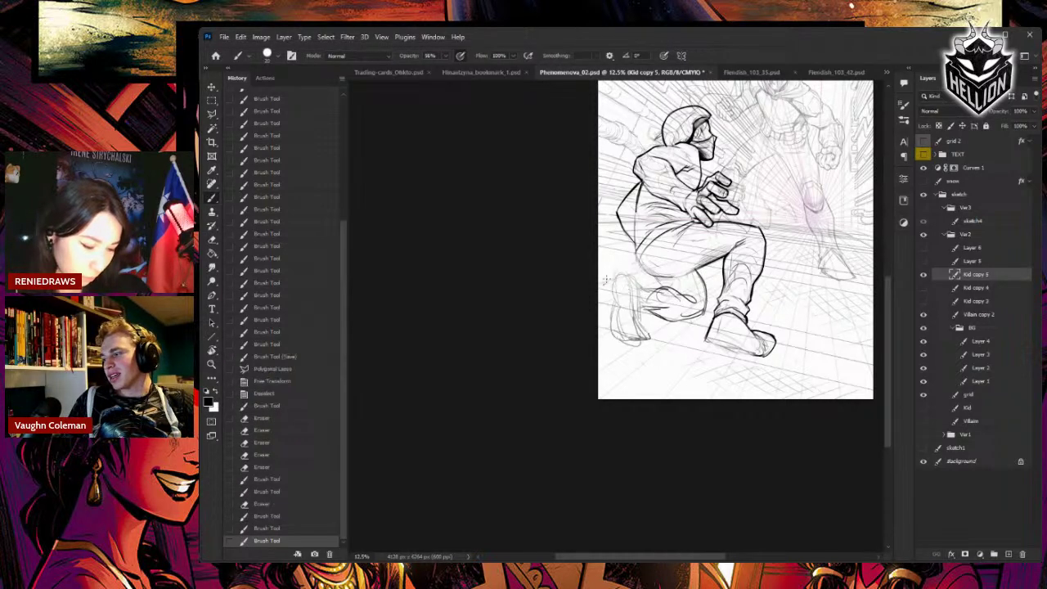
drag(685, 189, 693, 198)
drag(687, 194, 692, 203)
- Scale the whole sketch group down to about 95% around its center
drag(816, 185, 785, 258)
key(ctrl+minus)
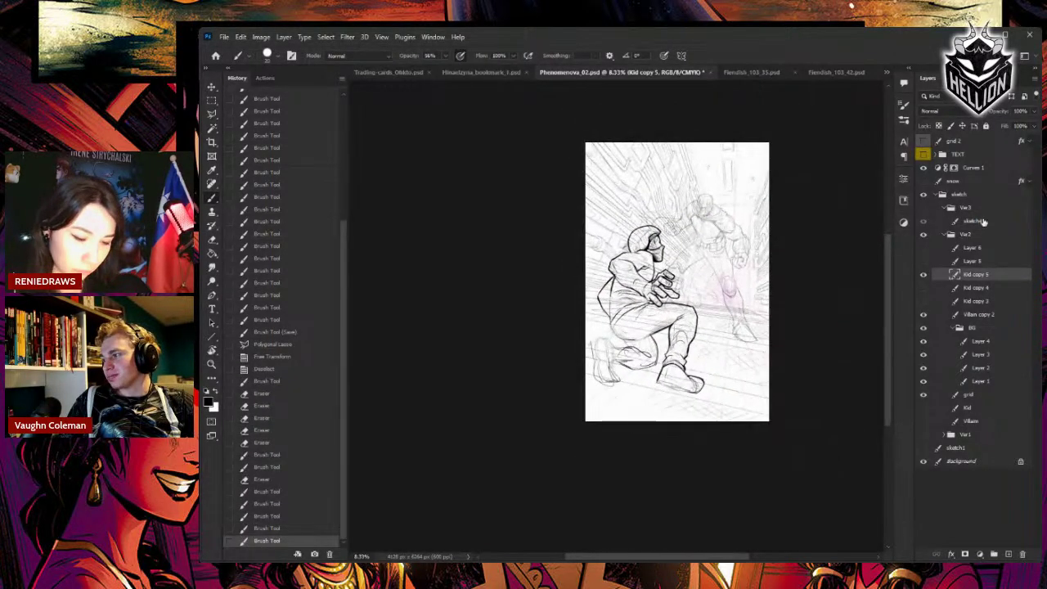
click(968, 197)
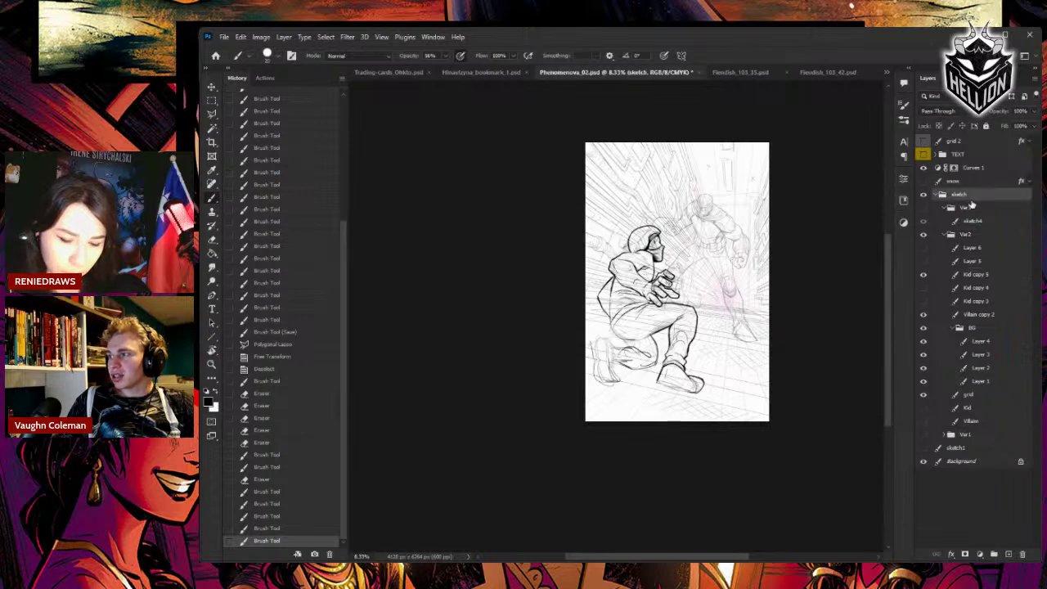
key(ctrl+t)
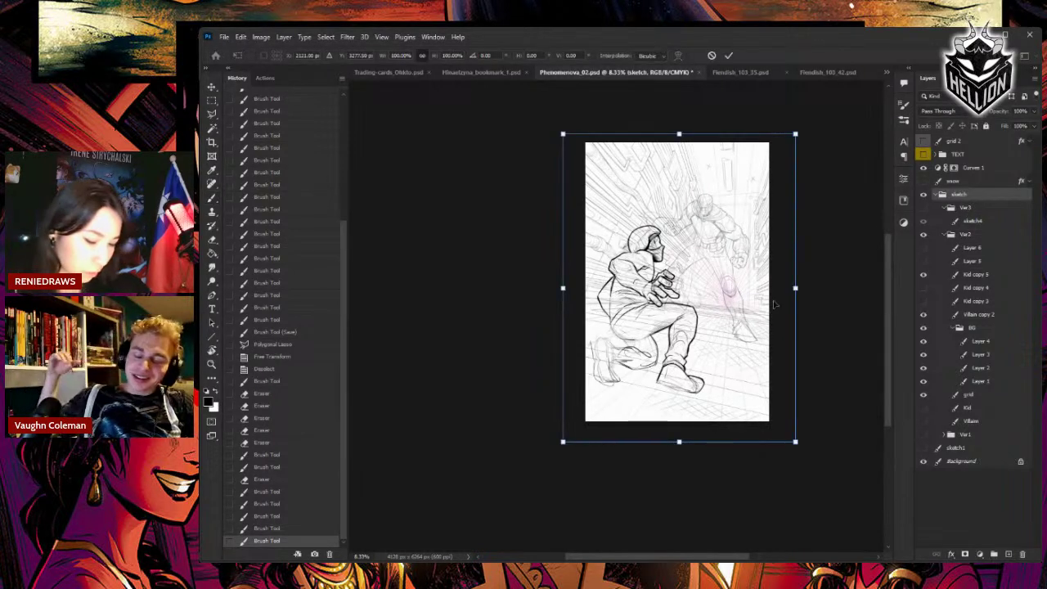
drag(797, 442, 789, 436)
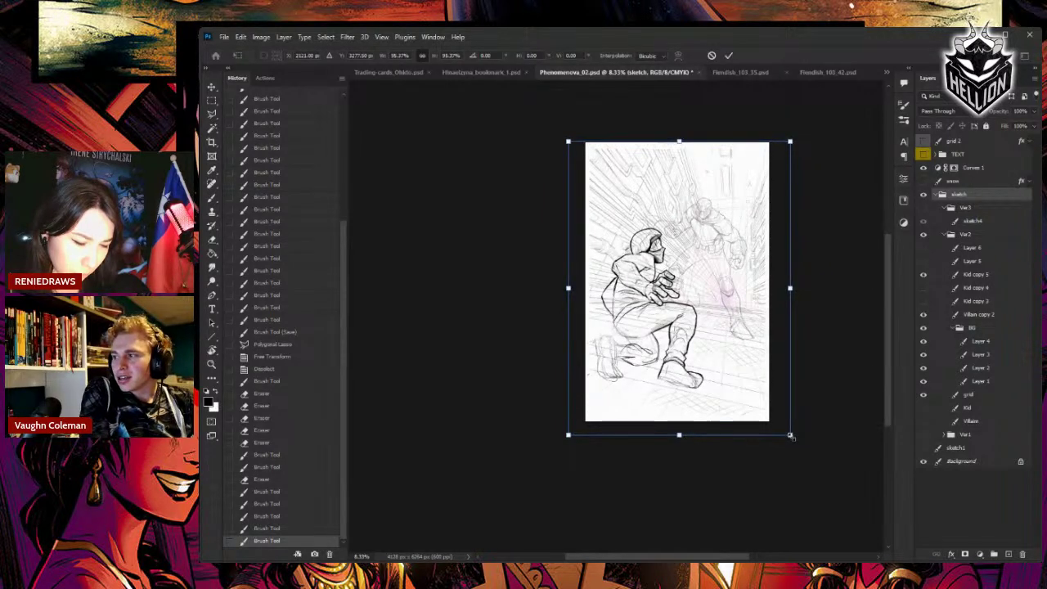
key(Return)
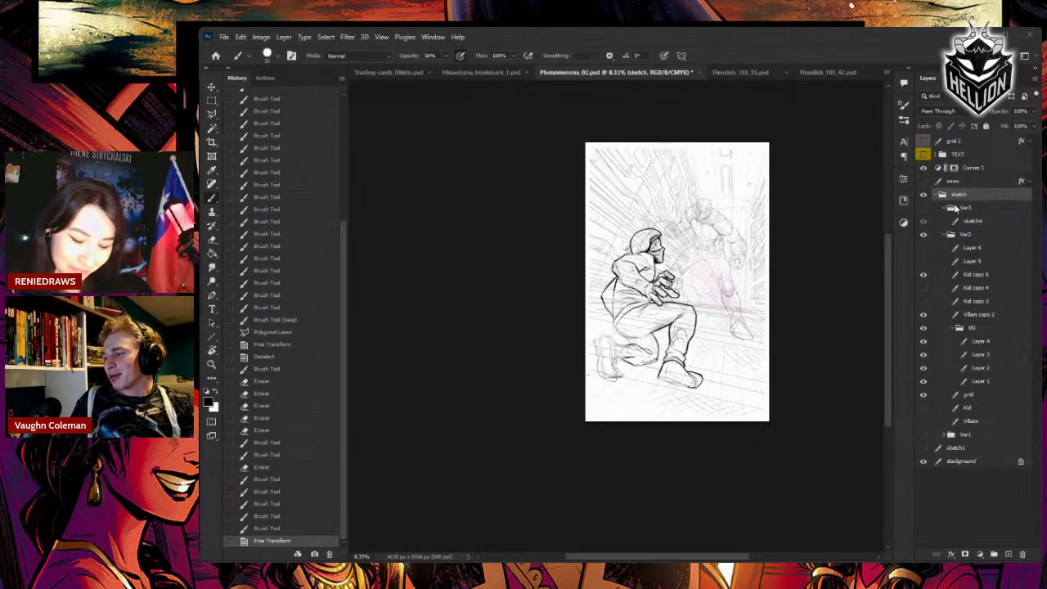
- Fade the old lower leg on the Kid copy 5 layer and sketch a new calf, knee and rear foot
ctrl+click(614, 349)
key(e)
mouse_move(607, 353)
mouse_down()
mouse_move(657, 348)
mouse_move(617, 341)
mouse_move(637, 355)
mouse_move(650, 355)
mouse_move(626, 340)
mouse_up()
key(b)
drag(615, 329, 621, 337)
drag(610, 324, 614, 331)
mouse_move(612, 320)
mouse_down()
mouse_move(645, 333)
mouse_move(621, 333)
mouse_up()
drag(615, 322, 625, 336)
mouse_move(614, 321)
mouse_down()
mouse_move(621, 334)
mouse_move(652, 328)
mouse_move(634, 339)
mouse_up()
mouse_move(628, 334)
mouse_down()
mouse_move(639, 356)
mouse_move(650, 367)
mouse_move(646, 344)
mouse_move(622, 357)
mouse_move(611, 338)
mouse_move(602, 347)
mouse_move(598, 332)
mouse_move(646, 359)
mouse_up()
mouse_move(654, 334)
mouse_down()
mouse_move(654, 367)
mouse_move(623, 363)
mouse_move(606, 350)
mouse_move(605, 327)
mouse_move(594, 343)
mouse_move(603, 325)
mouse_move(622, 371)
mouse_up()
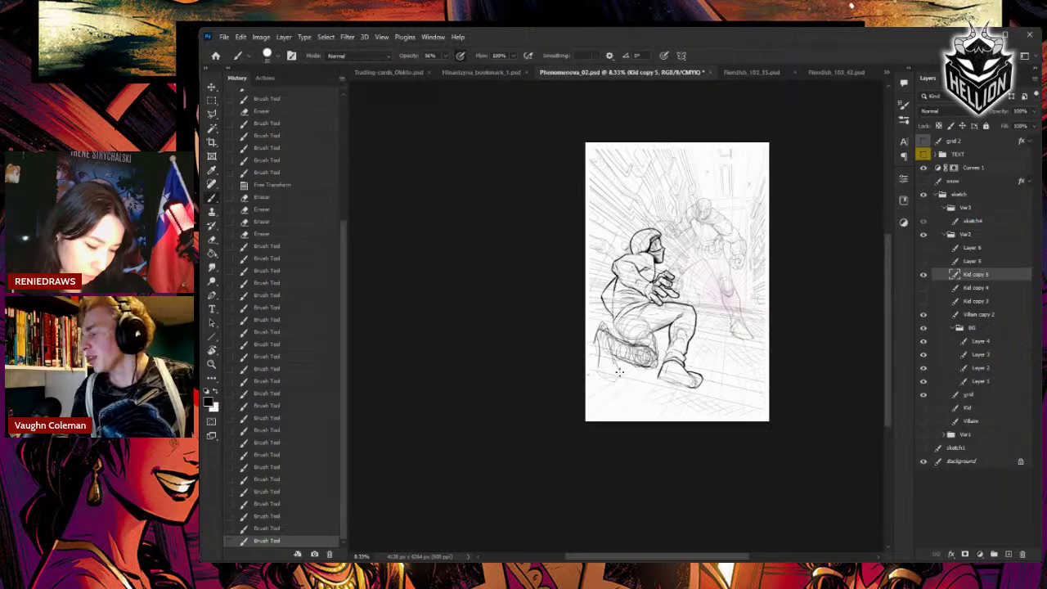
mouse_move(594, 337)
mouse_down()
mouse_move(597, 372)
mouse_move(621, 360)
mouse_move(615, 376)
mouse_up()
- Erase rough lines around the buttock and knee, and re-sketch the rear foot's heel, sole and inner edge
key(e)
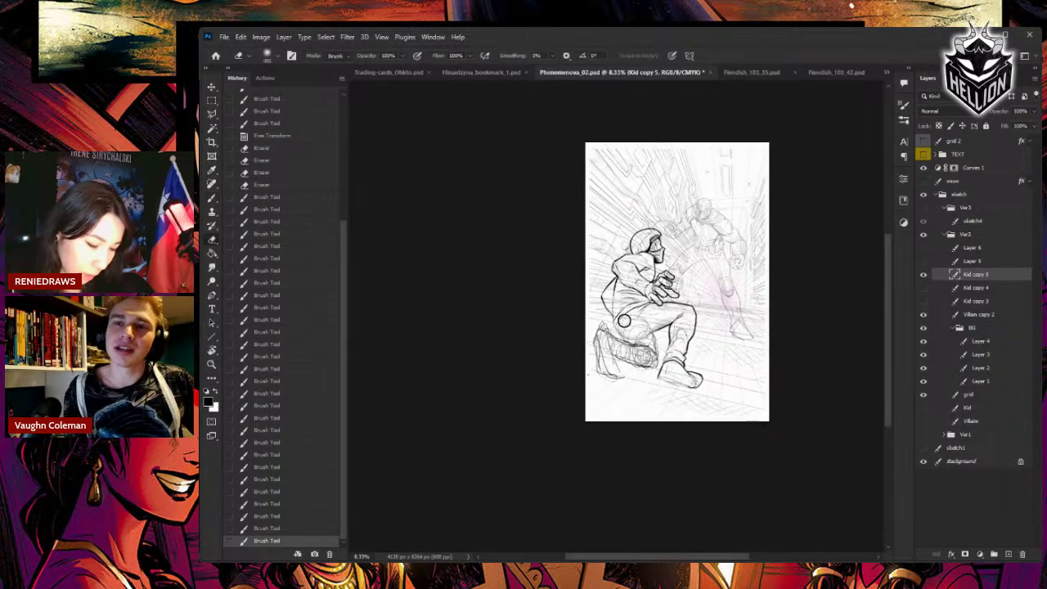
mouse_move(617, 323)
mouse_down()
mouse_move(605, 347)
mouse_move(609, 339)
mouse_move(652, 353)
mouse_move(639, 349)
mouse_move(654, 335)
mouse_move(631, 322)
mouse_up()
drag(642, 360, 648, 353)
key(b)
drag(615, 329, 630, 339)
mouse_move(613, 335)
mouse_down()
mouse_move(619, 341)
mouse_move(639, 346)
mouse_move(637, 359)
mouse_move(617, 337)
mouse_move(607, 348)
mouse_move(612, 335)
mouse_move(615, 367)
mouse_up()
mouse_move(628, 337)
mouse_down()
mouse_move(623, 365)
mouse_move(608, 375)
mouse_move(602, 353)
mouse_move(620, 340)
mouse_move(618, 356)
mouse_up()
key(e)
key(b)
drag(616, 345, 620, 363)
drag(618, 351, 622, 368)
drag(617, 343, 622, 363)
- Draw the kneeling calf's contour from the ankle to the knee and add curved fold lines across it
mouse_move(620, 343)
mouse_down()
mouse_move(626, 375)
mouse_move(618, 336)
mouse_move(638, 352)
mouse_up()
mouse_move(639, 343)
mouse_down()
mouse_move(633, 353)
mouse_move(624, 339)
mouse_up()
drag(621, 333, 640, 347)
drag(619, 298, 616, 322)
mouse_move(615, 319)
mouse_down()
mouse_move(622, 333)
mouse_move(654, 330)
mouse_up()
mouse_move(636, 339)
mouse_down()
mouse_move(649, 332)
mouse_move(628, 354)
mouse_up()
drag(626, 342, 632, 359)
drag(632, 344, 638, 359)
drag(643, 341, 643, 358)
drag(646, 345, 644, 360)
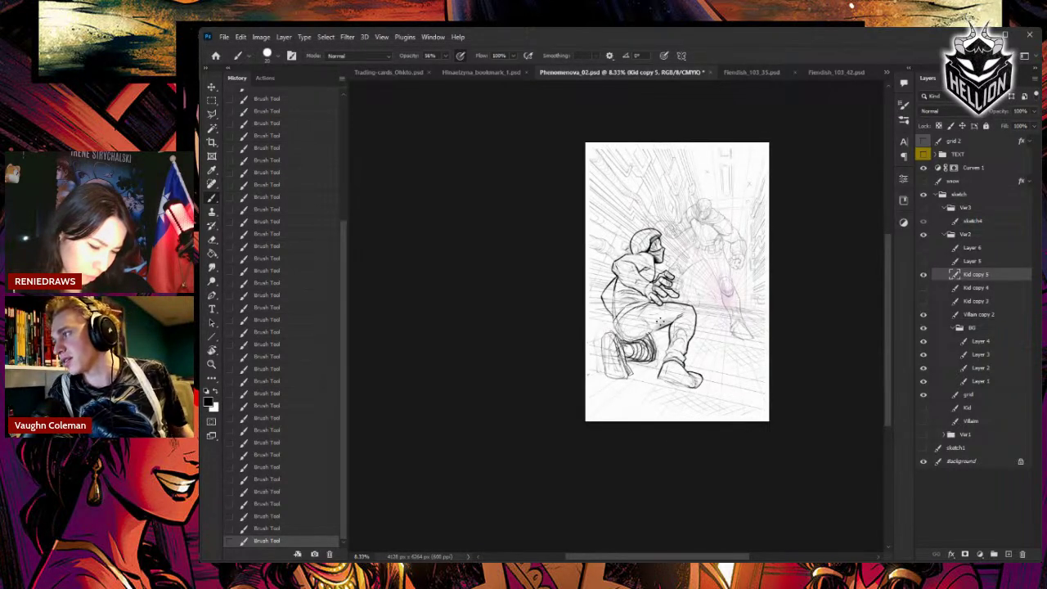
- Fade the rough rear foot and lower-leg lines with the Eraser to leave a light underdrawing
key(e)
mouse_move(603, 388)
mouse_down()
mouse_move(625, 330)
mouse_move(639, 337)
mouse_up()
drag(635, 374, 647, 334)
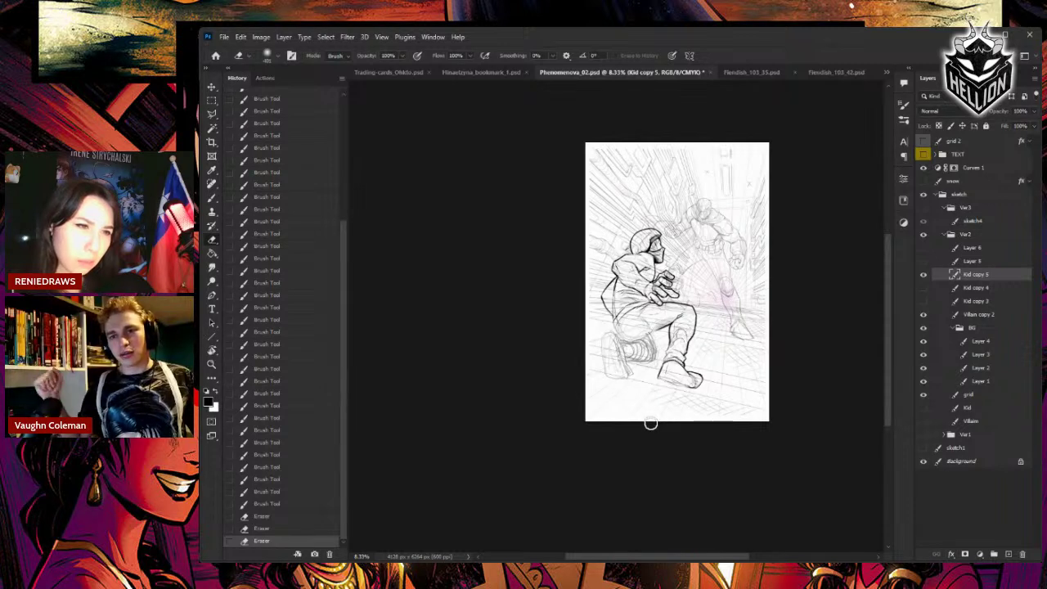
mouse_move(628, 370)
mouse_down()
mouse_move(650, 353)
mouse_move(656, 369)
mouse_move(640, 334)
mouse_move(666, 318)
mouse_move(652, 353)
mouse_move(653, 329)
mouse_move(634, 336)
mouse_move(642, 363)
mouse_move(624, 339)
mouse_move(633, 386)
mouse_move(625, 353)
mouse_move(635, 325)
mouse_move(655, 360)
mouse_up()
- Ink the top of the rear foot's heel and the ankle line over the faded underdrawing
key(b)
mouse_move(654, 342)
mouse_down()
mouse_move(651, 364)
mouse_move(645, 343)
mouse_up()
key(e)
key(b)
drag(646, 333, 616, 329)
drag(614, 323, 616, 331)
drag(614, 324, 625, 343)
drag(618, 333, 626, 342)
- Ink the kneeling calf's upper contour with short strokes and outline the grounded knee
key(e)
key(b)
drag(622, 337, 632, 343)
drag(625, 341, 637, 344)
drag(631, 342, 644, 339)
drag(638, 339, 646, 336)
drag(643, 332, 646, 337)
drag(643, 334, 646, 337)
drag(643, 333, 645, 338)
drag(641, 334, 644, 338)
mouse_move(639, 334)
mouse_down()
mouse_move(620, 338)
mouse_move(625, 353)
mouse_move(656, 366)
mouse_up()
drag(641, 349, 651, 341)
drag(648, 335, 654, 347)
drag(651, 337, 654, 361)
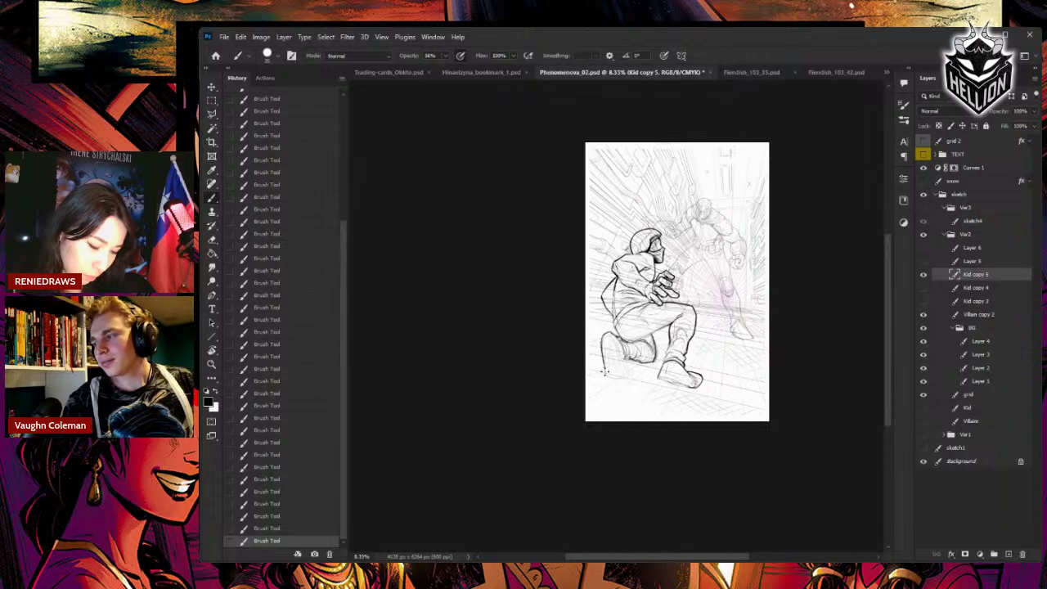
- Outline the rear foot's sole and toe with clean brush strokes, and save the file
drag(615, 344, 625, 372)
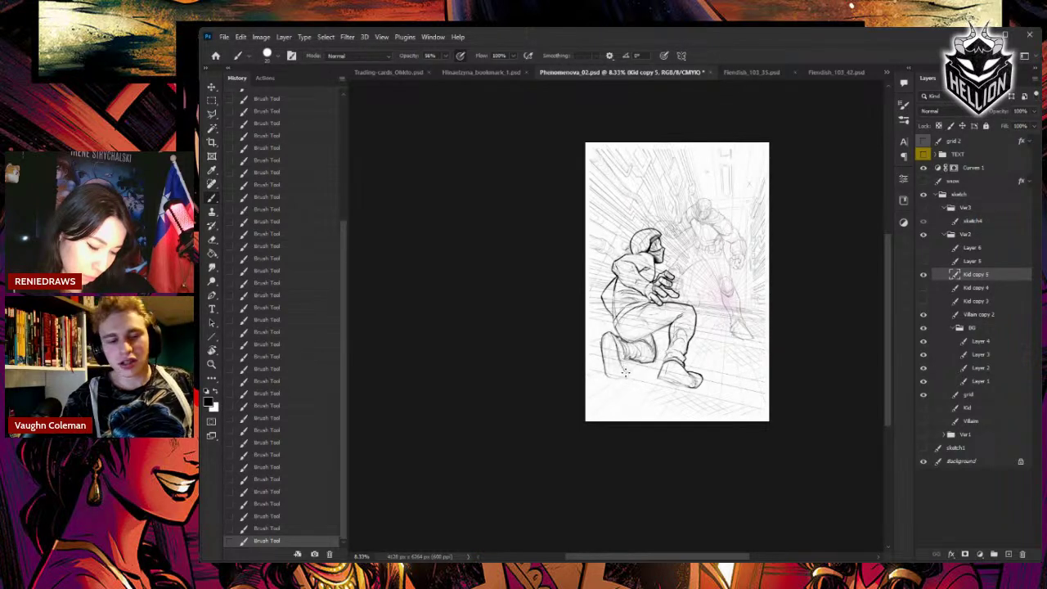
drag(616, 335, 627, 369)
key(e)
key(b)
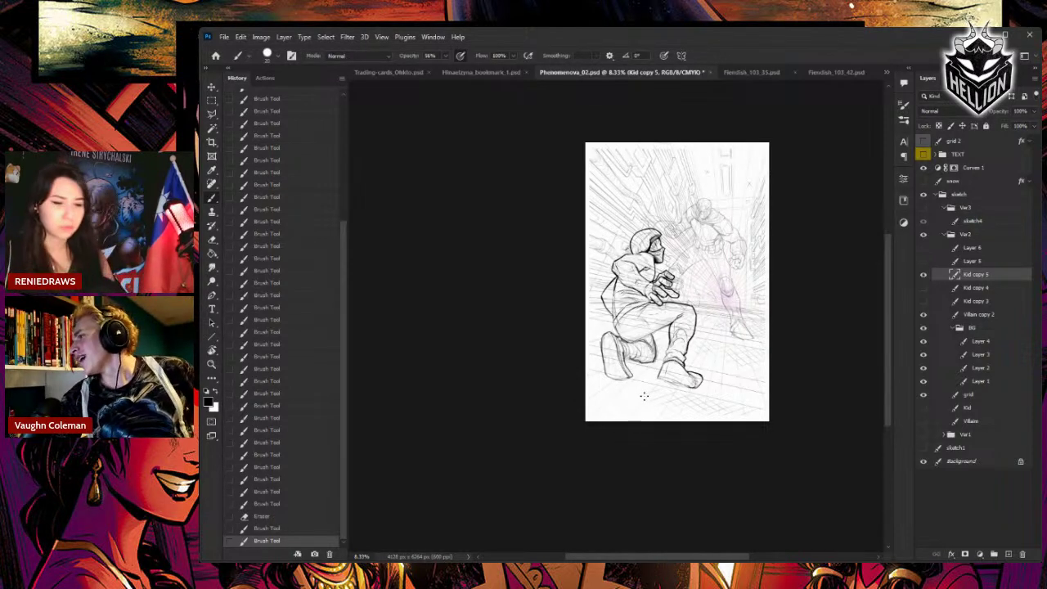
key(ctrl+s)
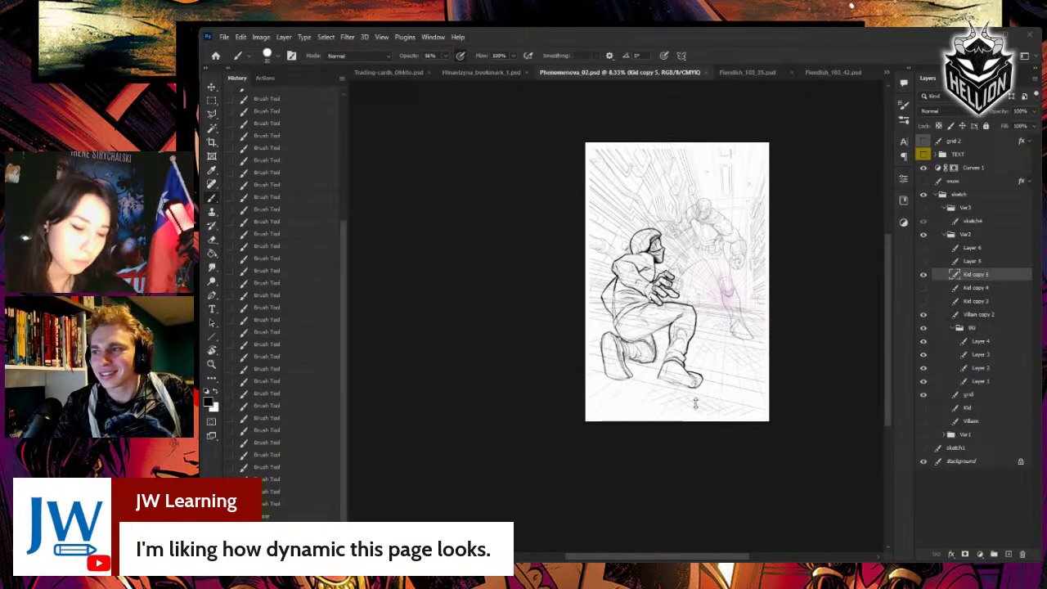
- Collapse the Ver2 group and compare its sketch with the Ver3 composition by switching their visibility
click(948, 235)
click(924, 235)
click(923, 209)
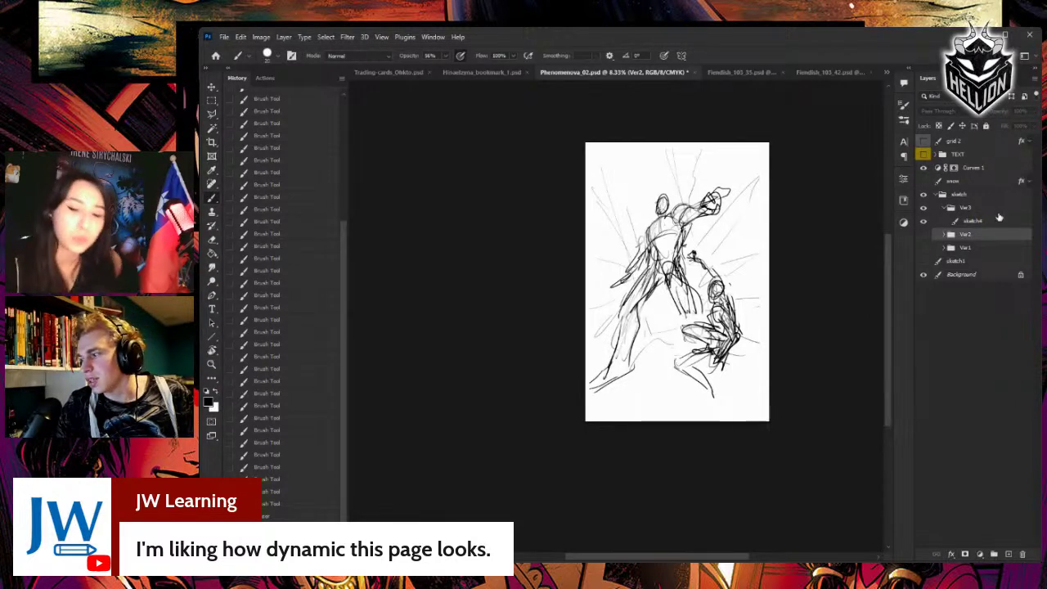
click(922, 236)
click(924, 210)
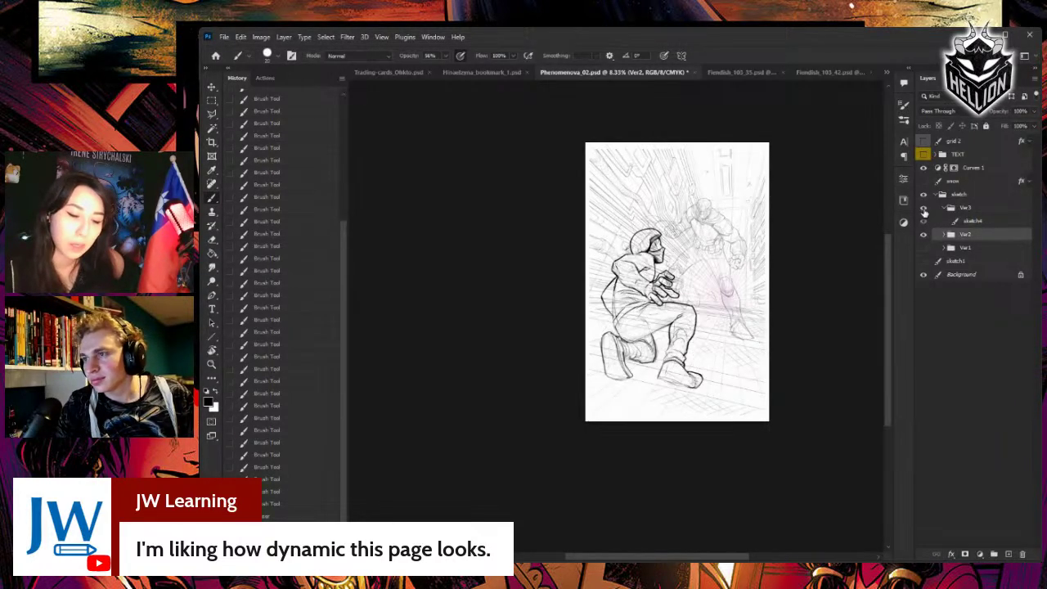
click(923, 210)
click(924, 236)
click(924, 237)
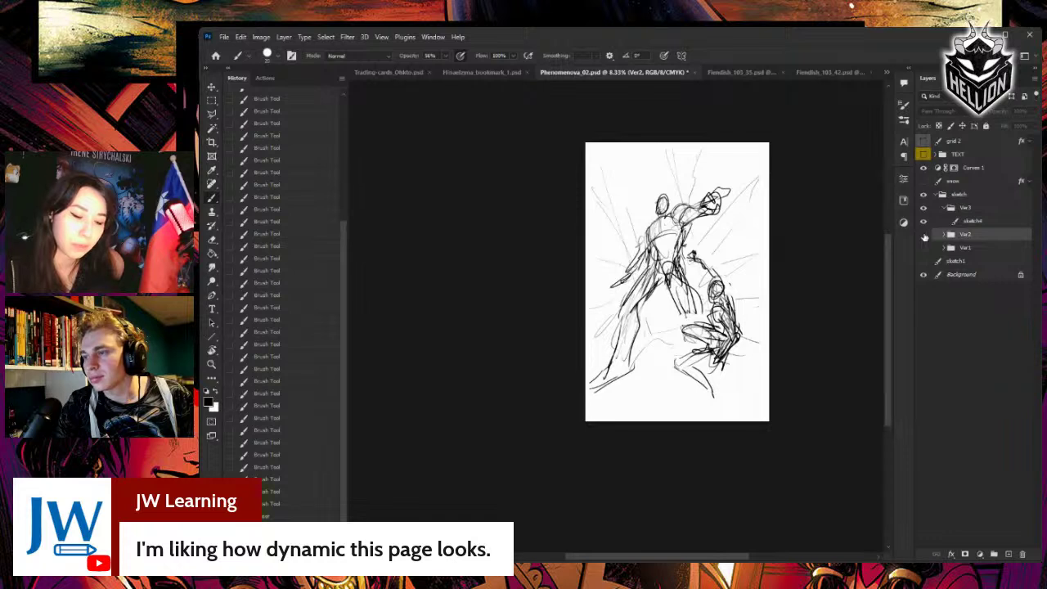
click(924, 237)
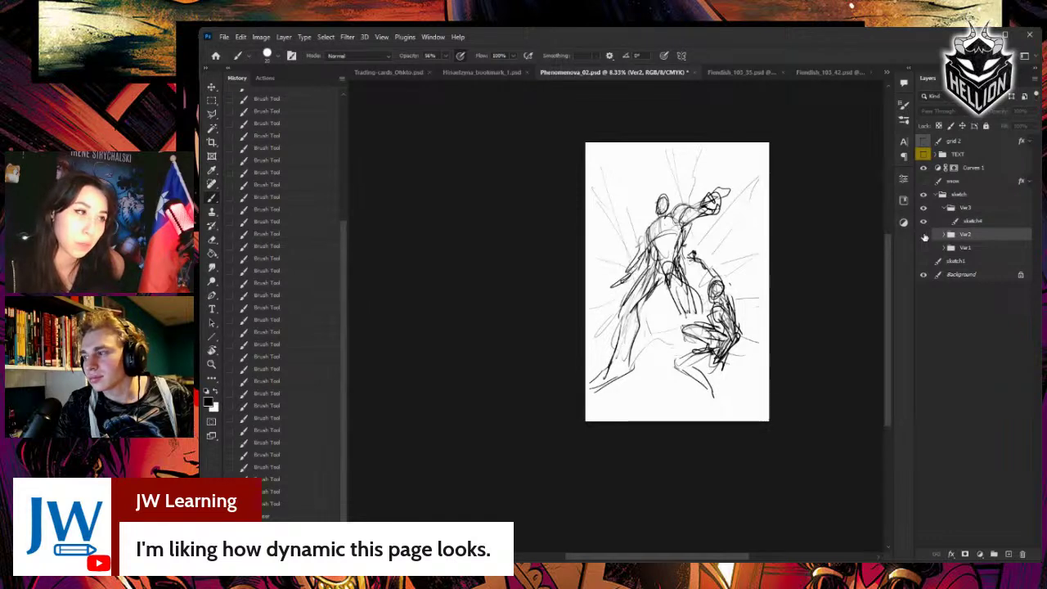
click(924, 236)
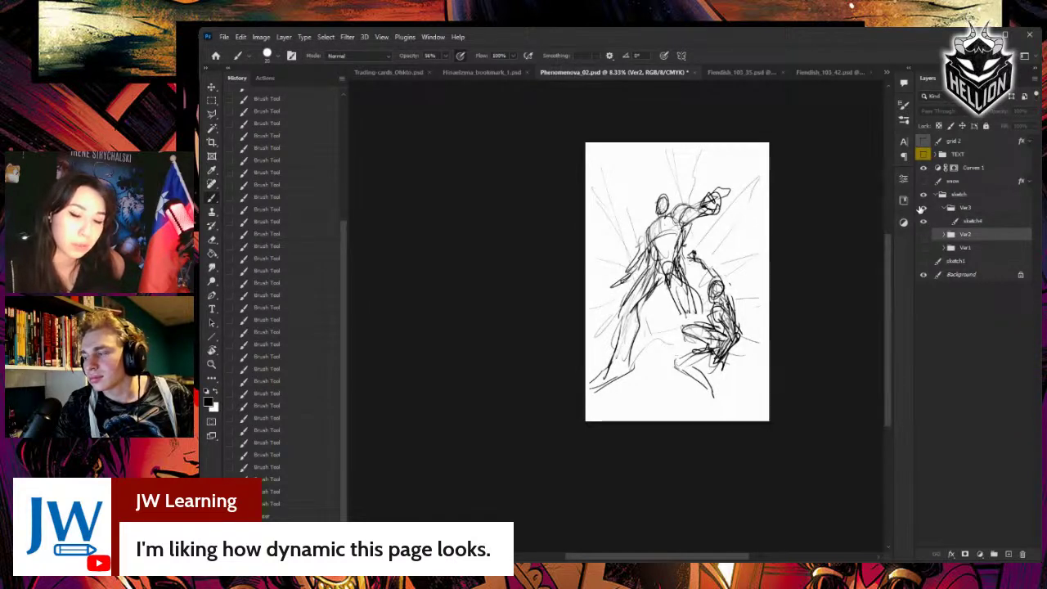
click(924, 210)
click(924, 209)
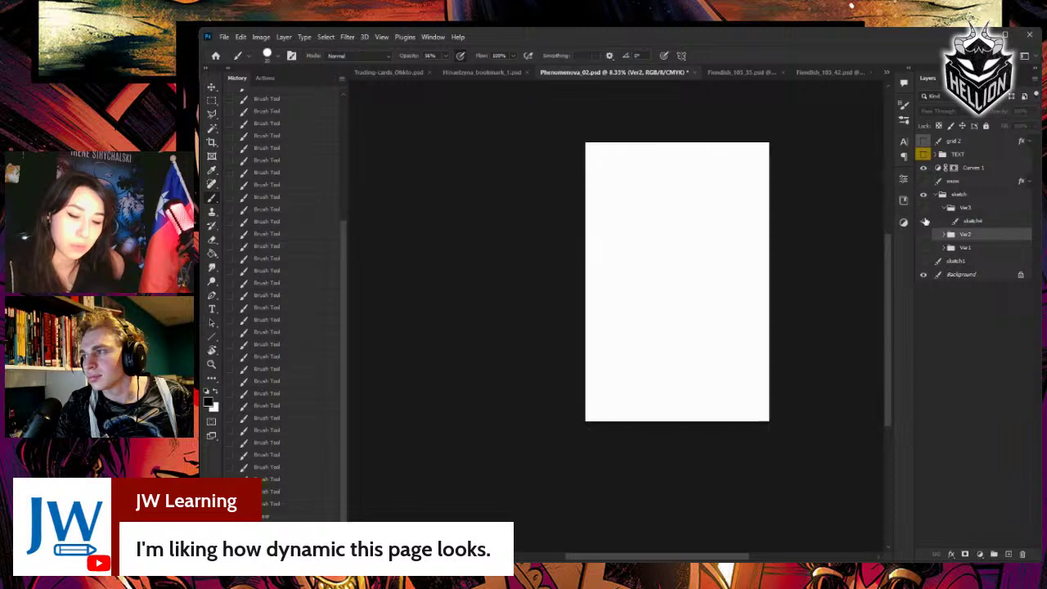
- Compare the Ver2 sketch with the Ver1 composition, leaving only Ver2 showing
click(924, 236)
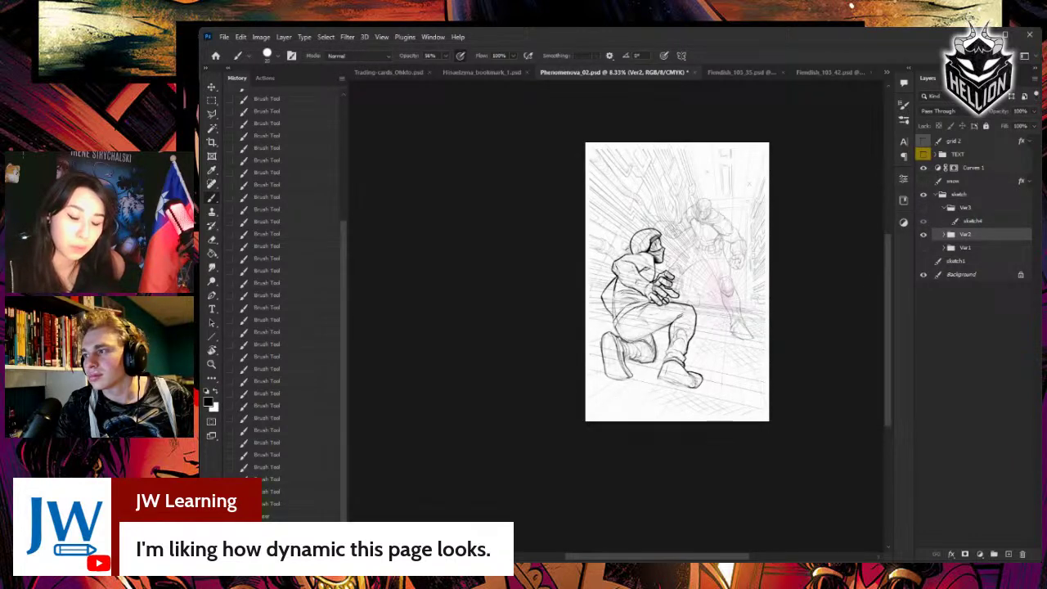
click(924, 237)
click(923, 247)
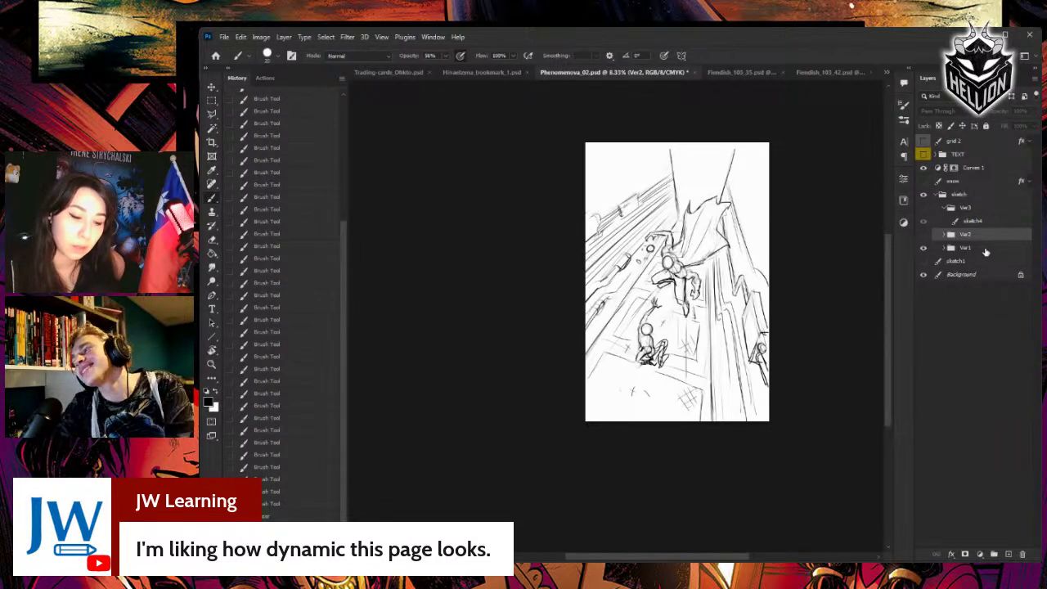
click(923, 247)
click(923, 235)
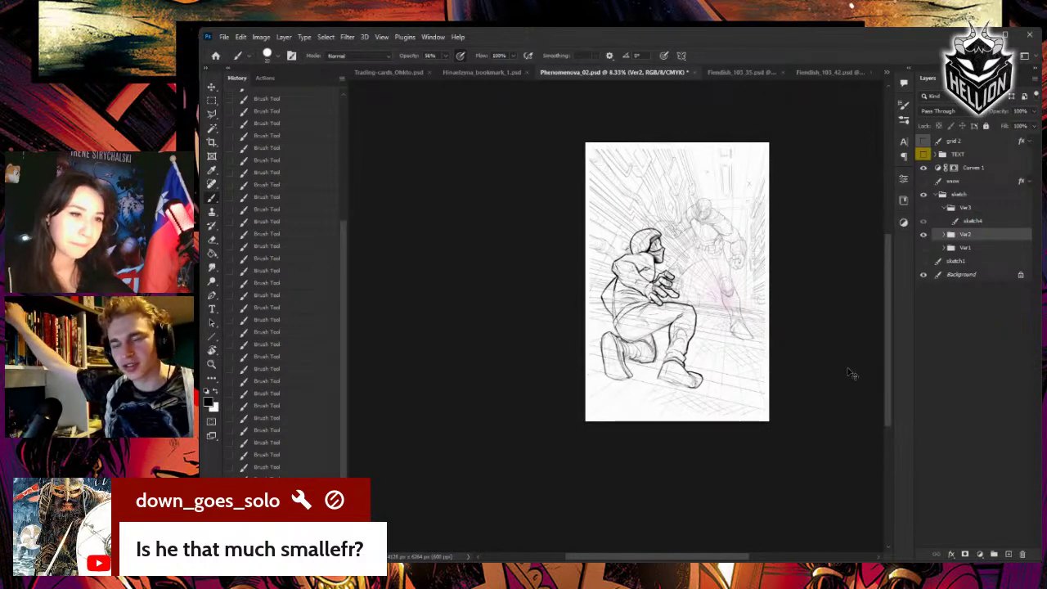
- Compare the Ver2, Ver3 and Ver1 compositions by switching their groups' visibility, ending with only Ver2 showing
key(ctrl+plus)
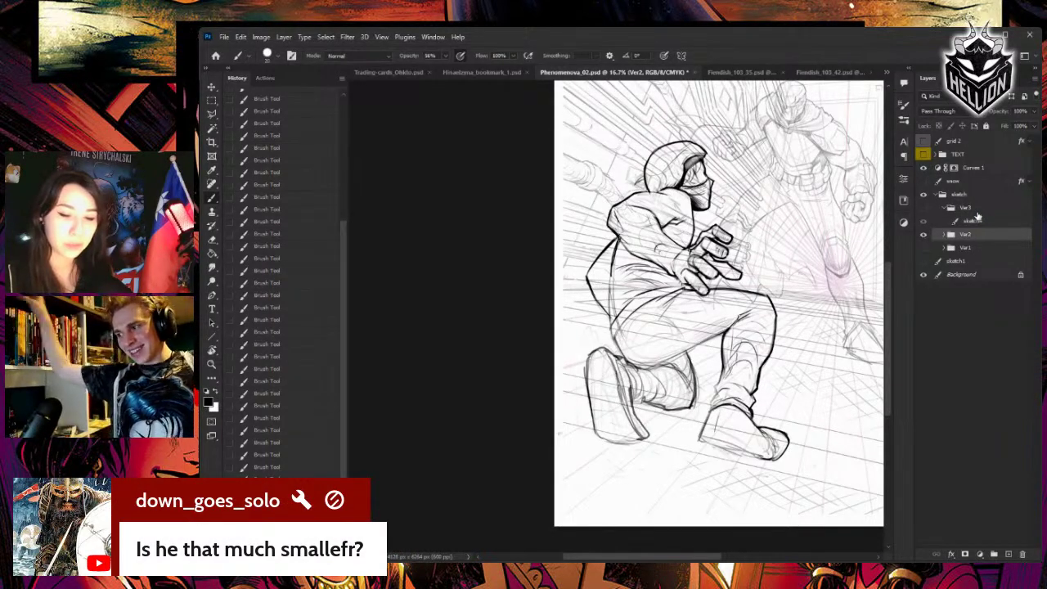
click(923, 235)
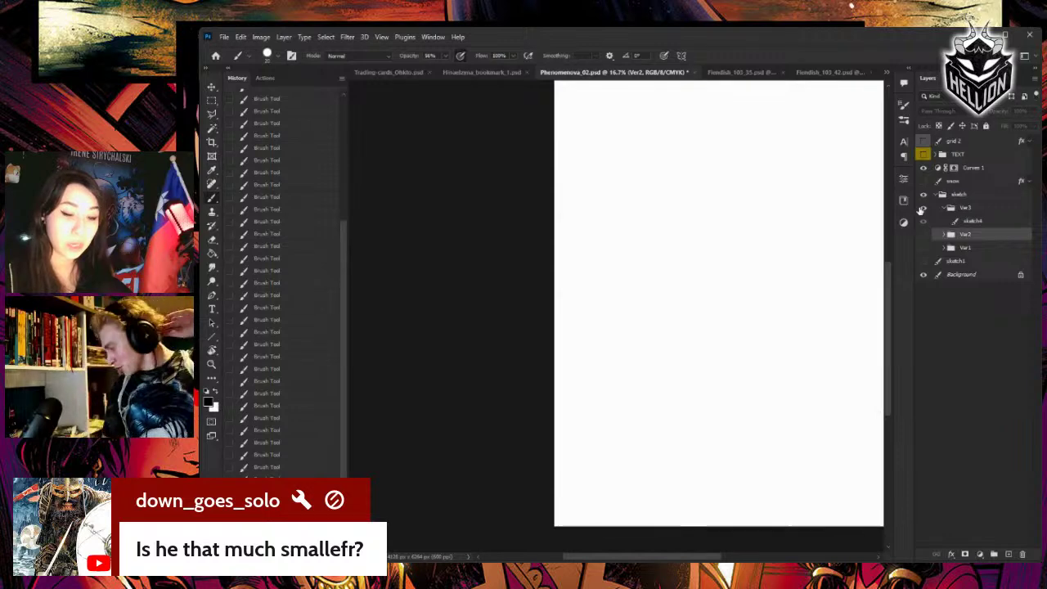
click(922, 209)
click(923, 208)
click(923, 248)
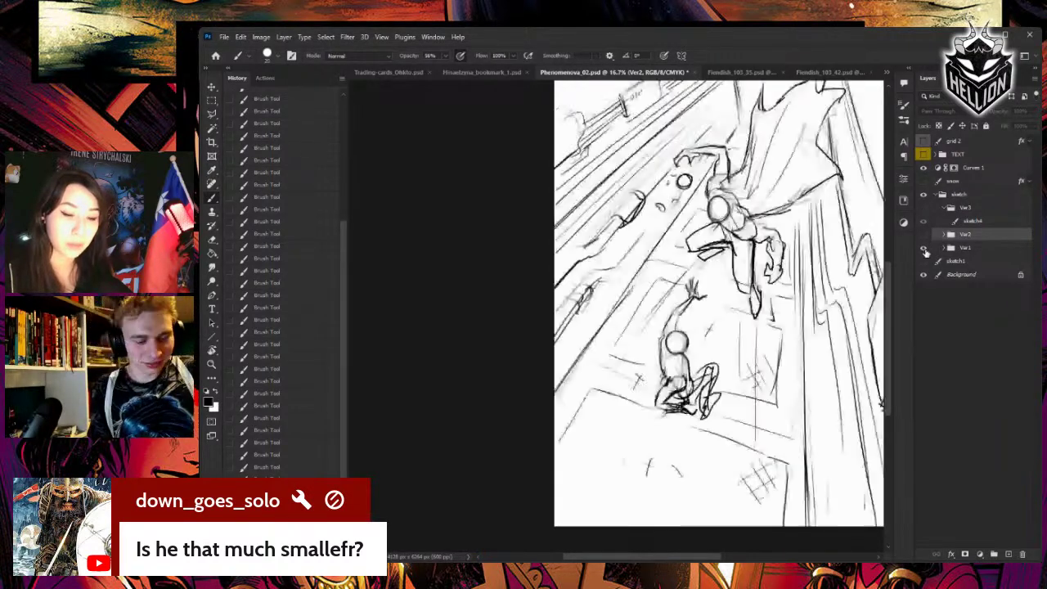
click(924, 248)
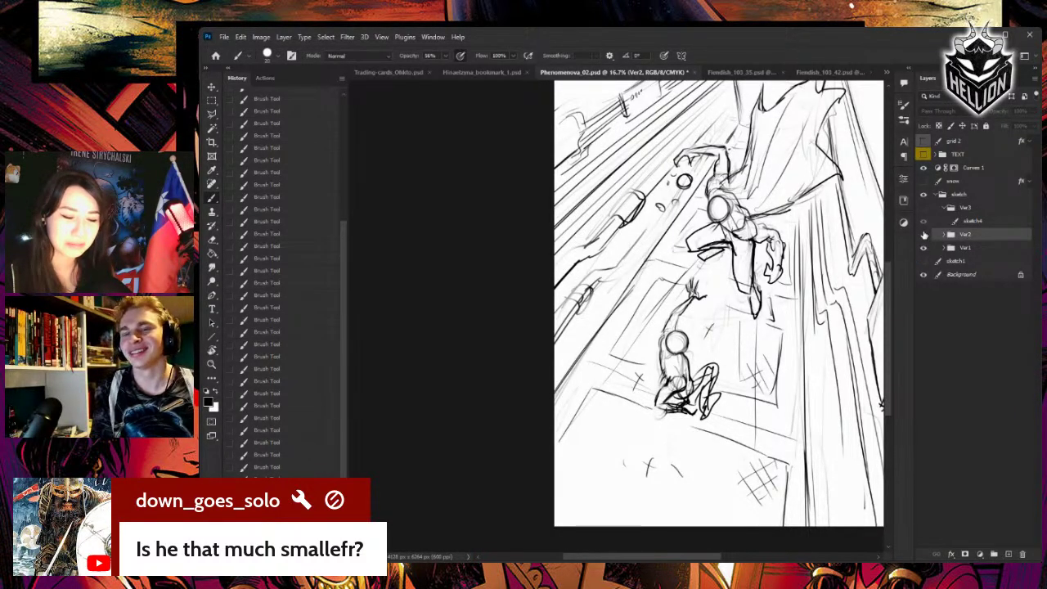
click(924, 236)
click(923, 248)
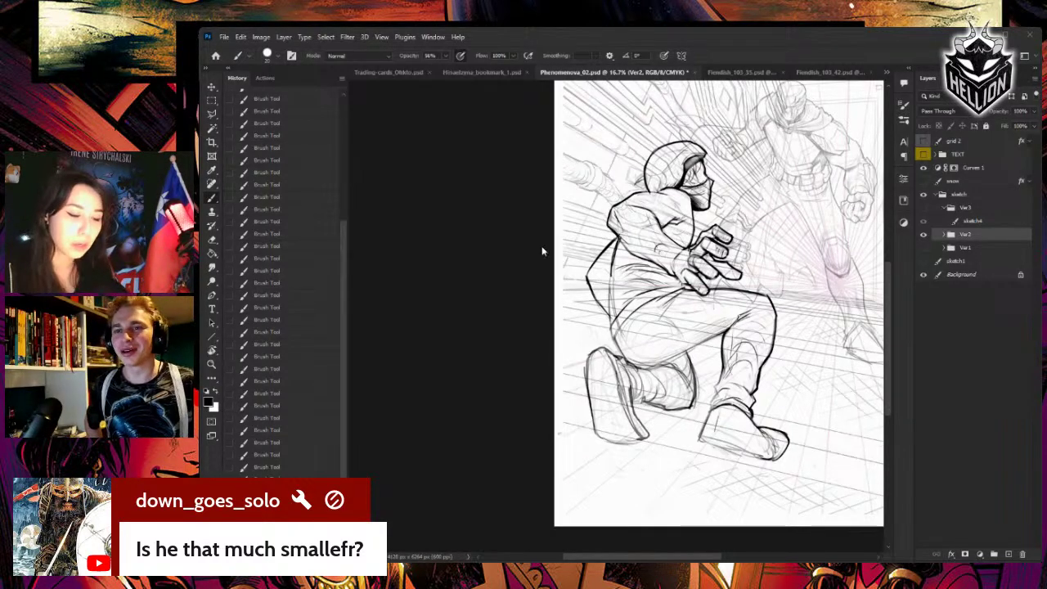
- Compare the full-page Ver2 sketch with the Ver1 composition once more, and return to Ver2
drag(766, 213, 668, 237)
scroll(668, 237, down, 1)
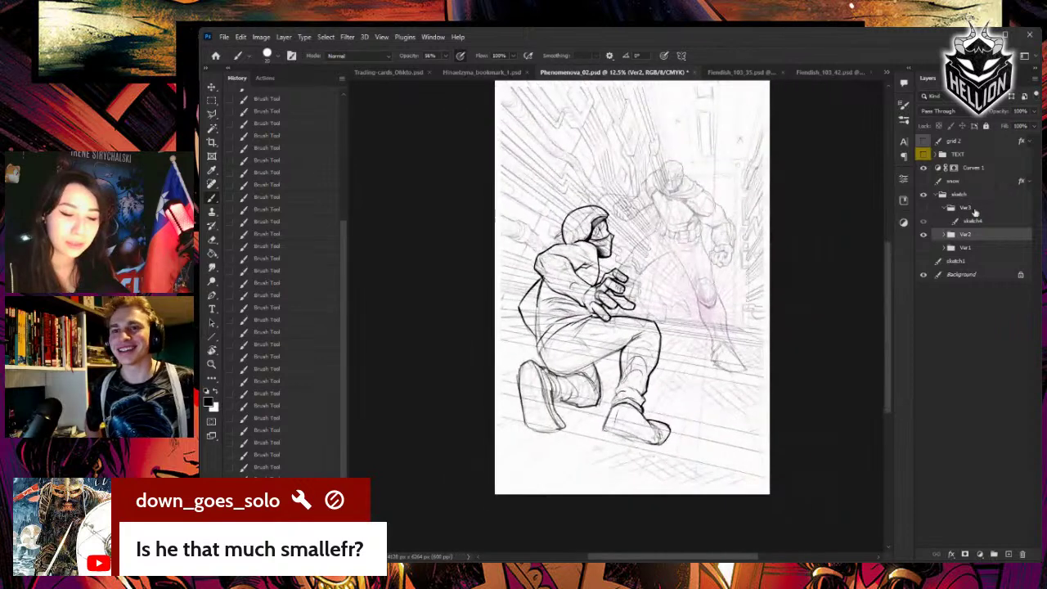
click(923, 234)
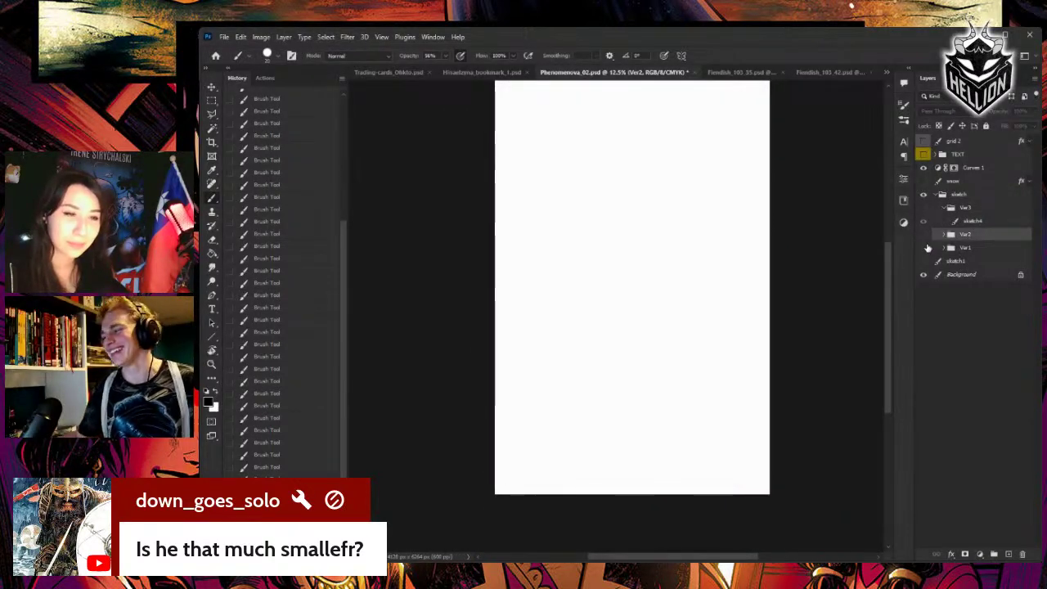
click(924, 246)
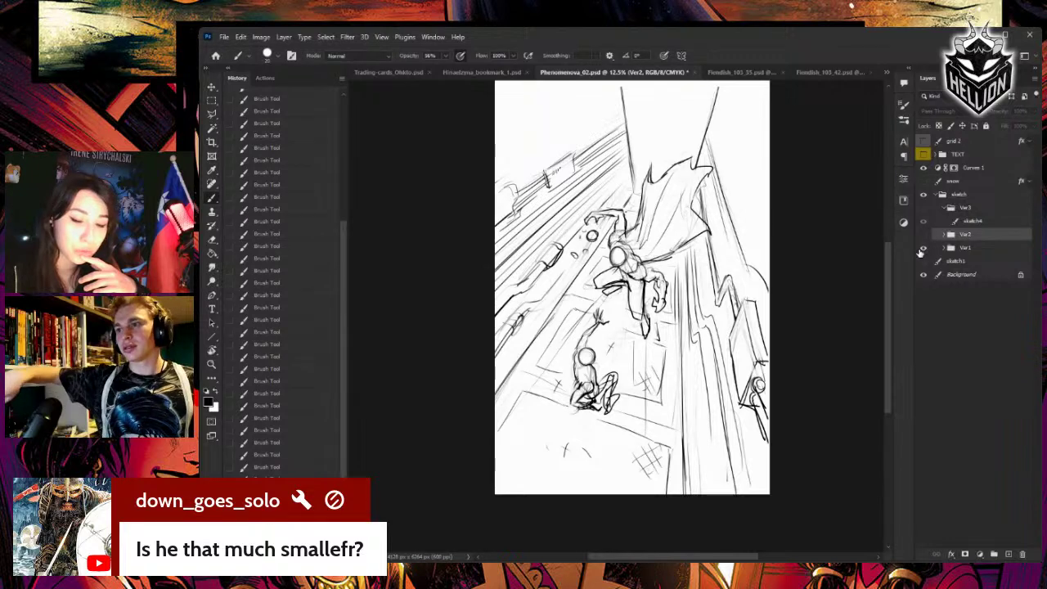
click(921, 249)
click(921, 235)
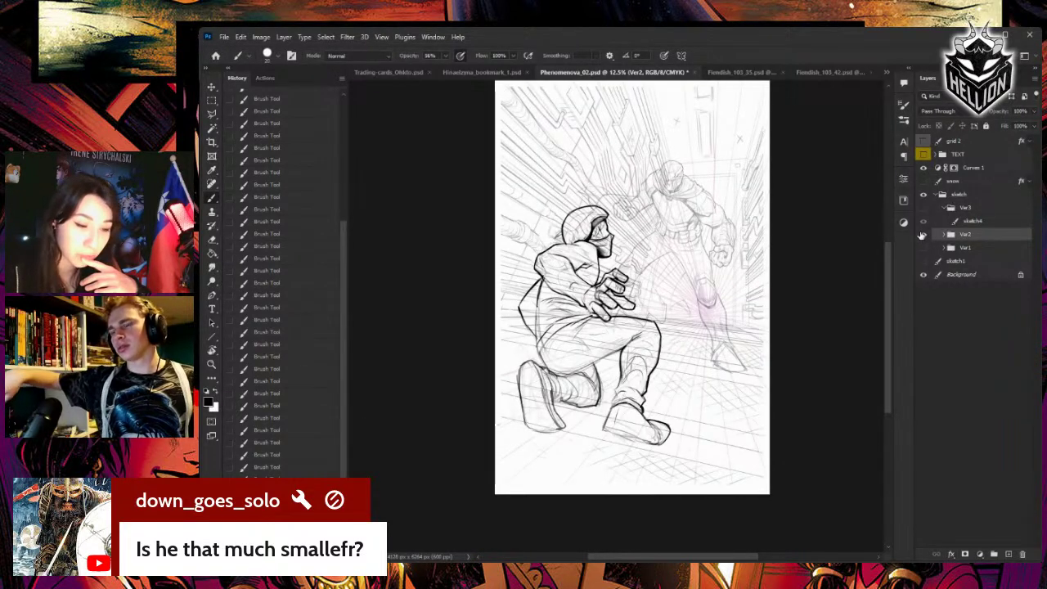
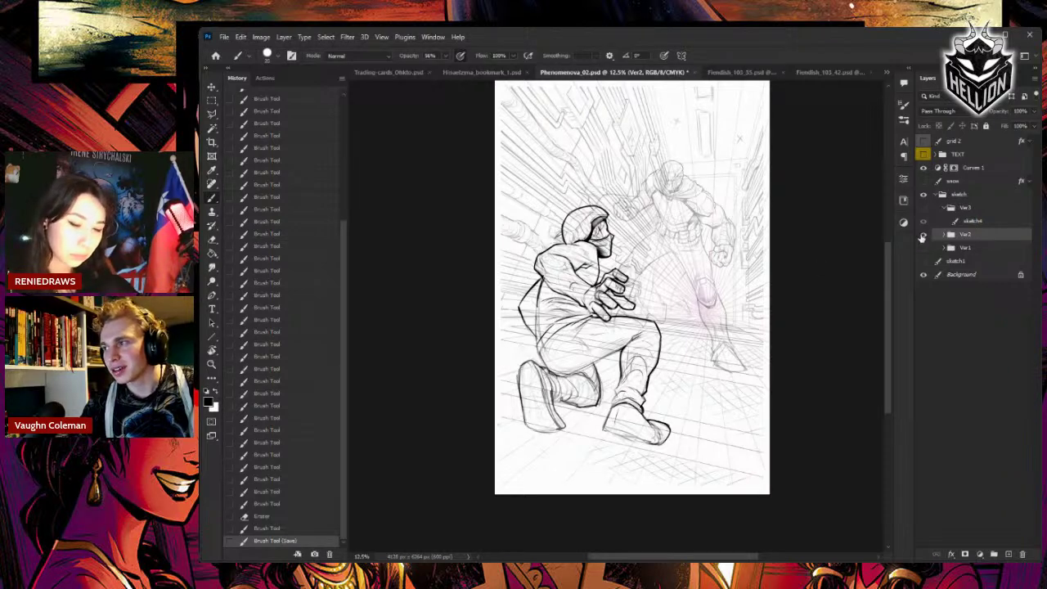
- Hide the Ver2 group and show the Ver1 composition alone
click(923, 236)
click(923, 236)
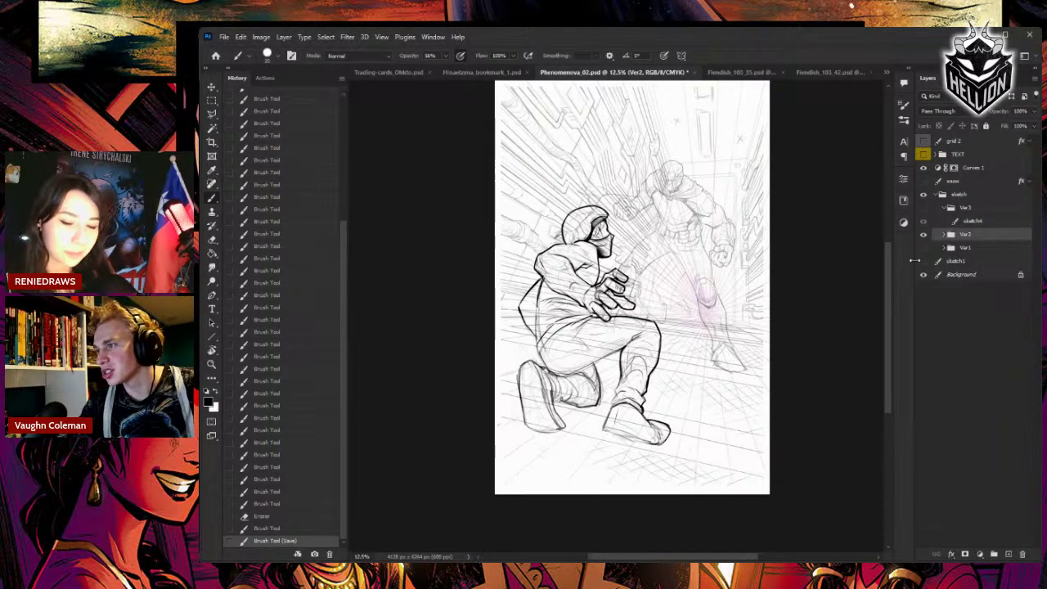
click(923, 247)
click(923, 247)
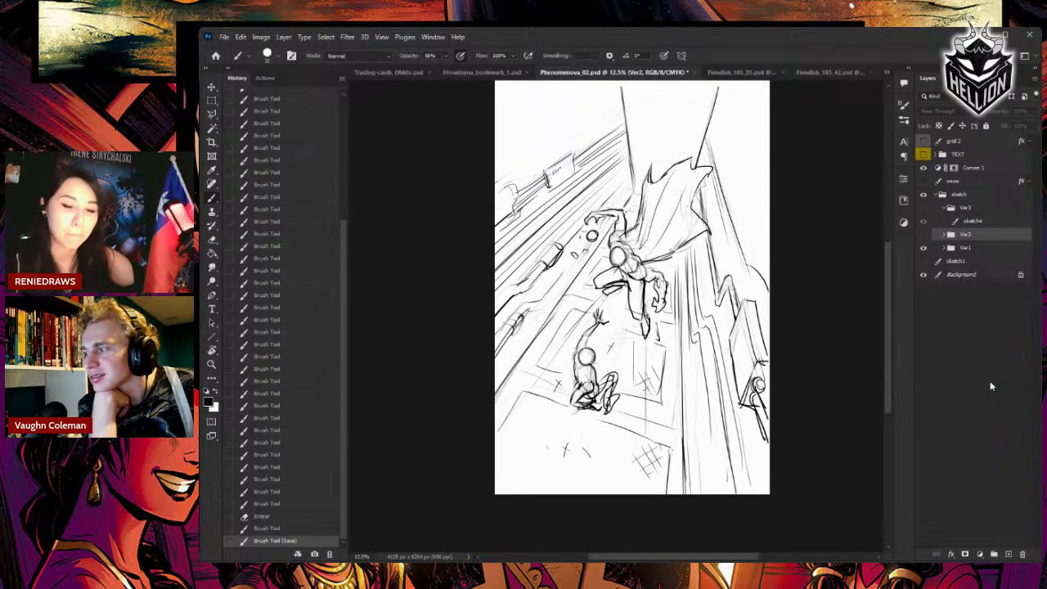
- Add a new layer above the Ver1 group and brush a large letter B in the page's upper-left corner
click(969, 247)
drag(817, 155, 815, 219)
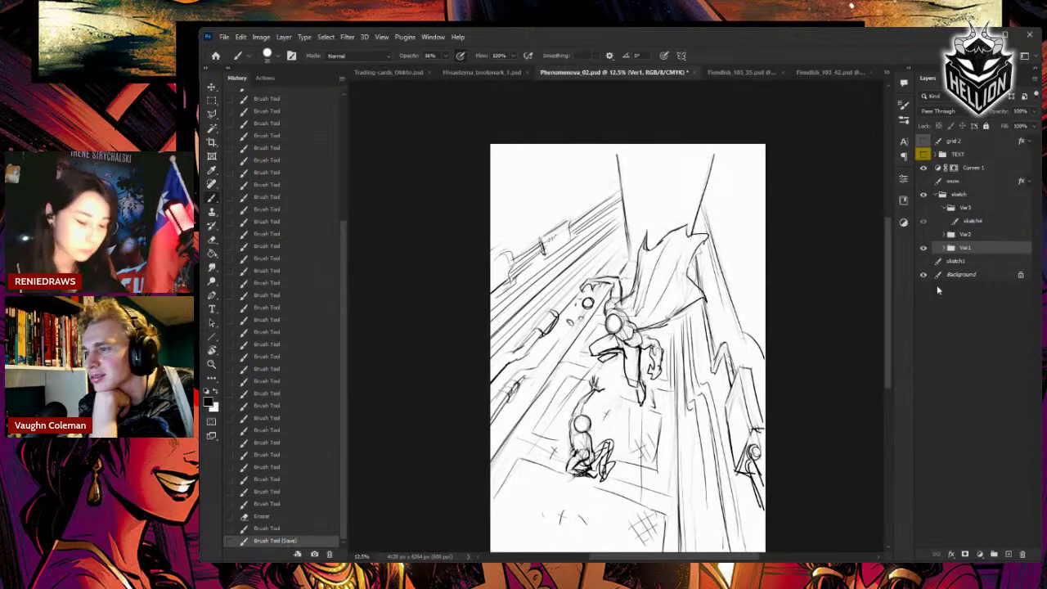
click(1007, 555)
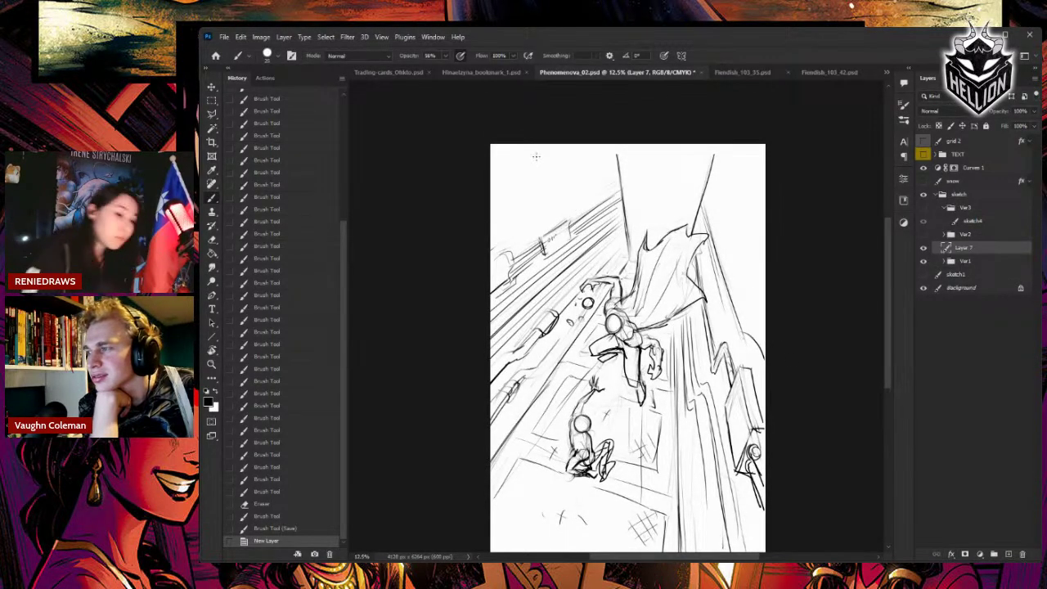
drag(508, 159, 508, 189)
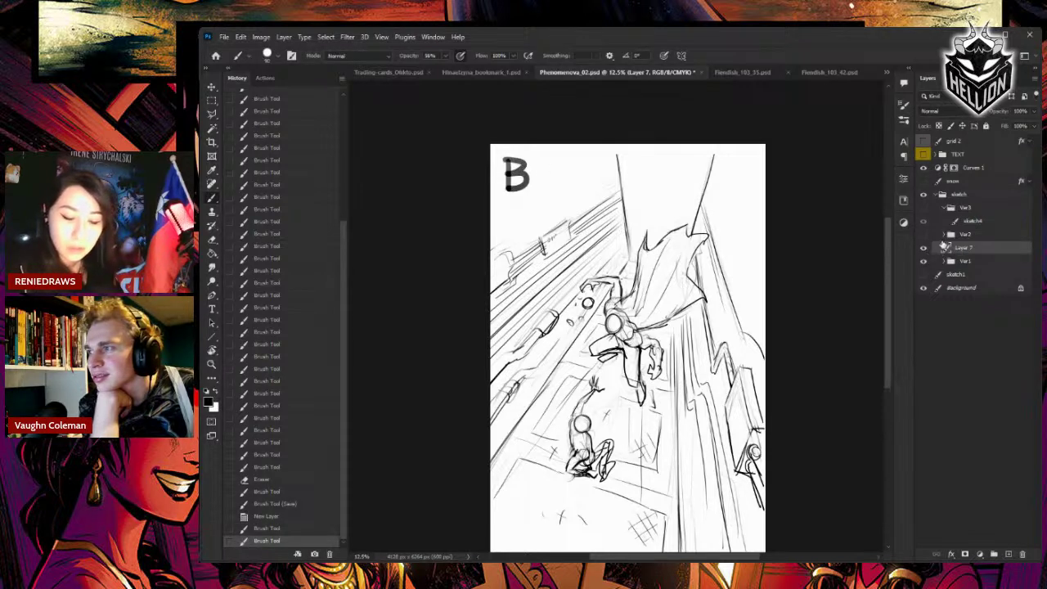
- Move the layer with the letter B into the Ver1 group, and collapse and hide that group
click(923, 248)
click(924, 248)
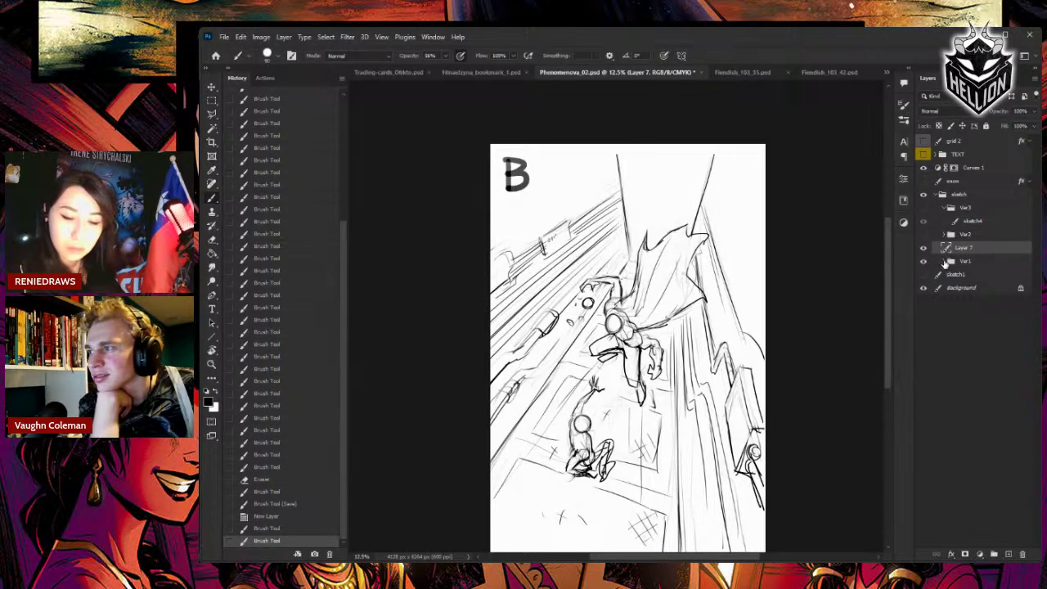
click(944, 262)
drag(963, 249, 962, 271)
click(944, 248)
click(923, 248)
- Show the Ver2 group and brush a large letter A on a new layer inside it, near the page's upper-left corner
click(923, 234)
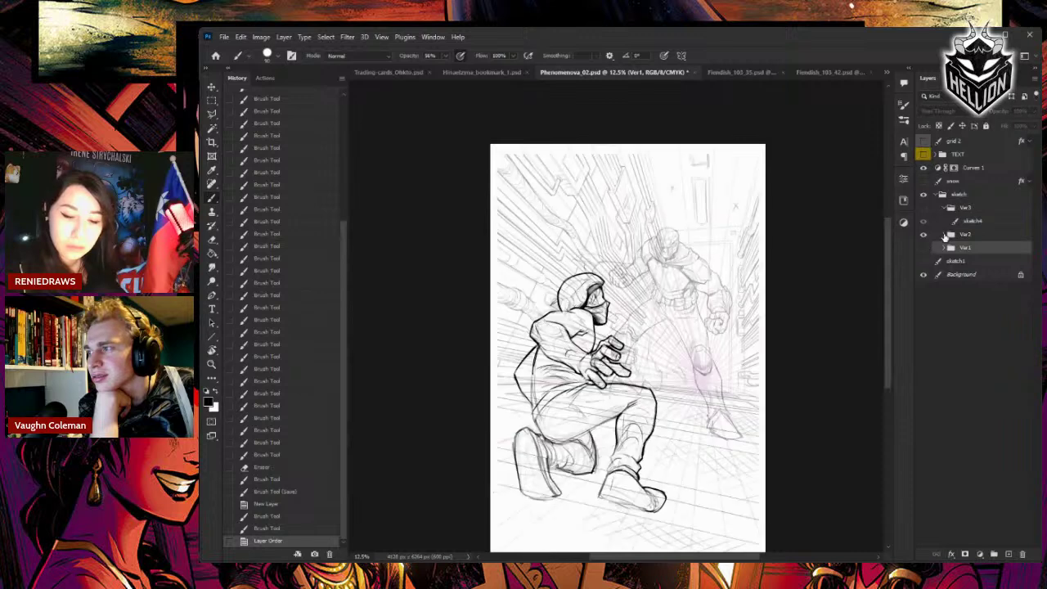
click(945, 235)
click(1008, 553)
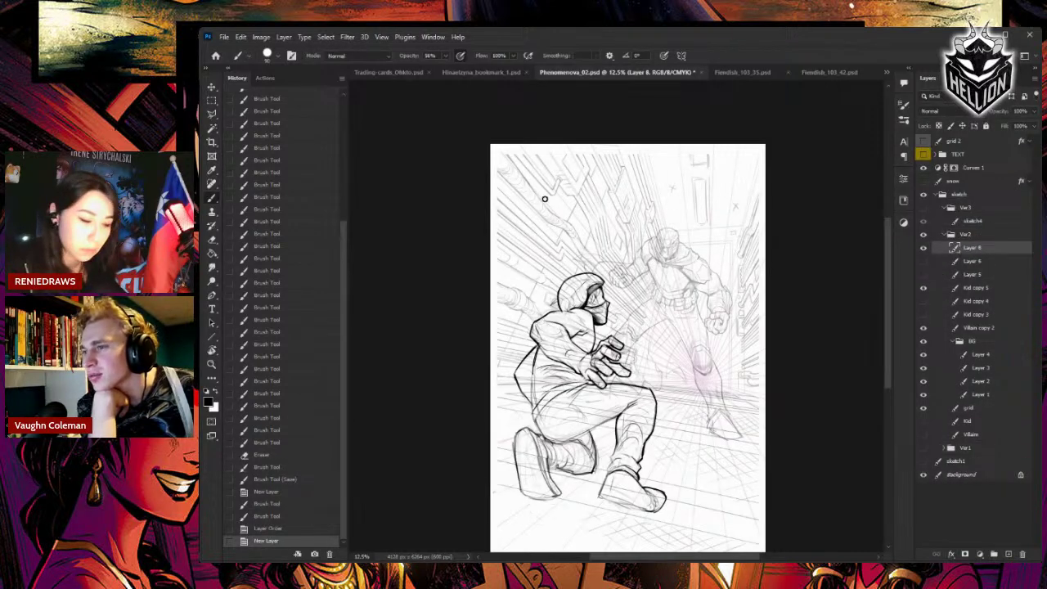
mouse_move(524, 166)
mouse_down()
mouse_move(514, 211)
mouse_move(541, 211)
mouse_up()
drag(516, 194, 537, 194)
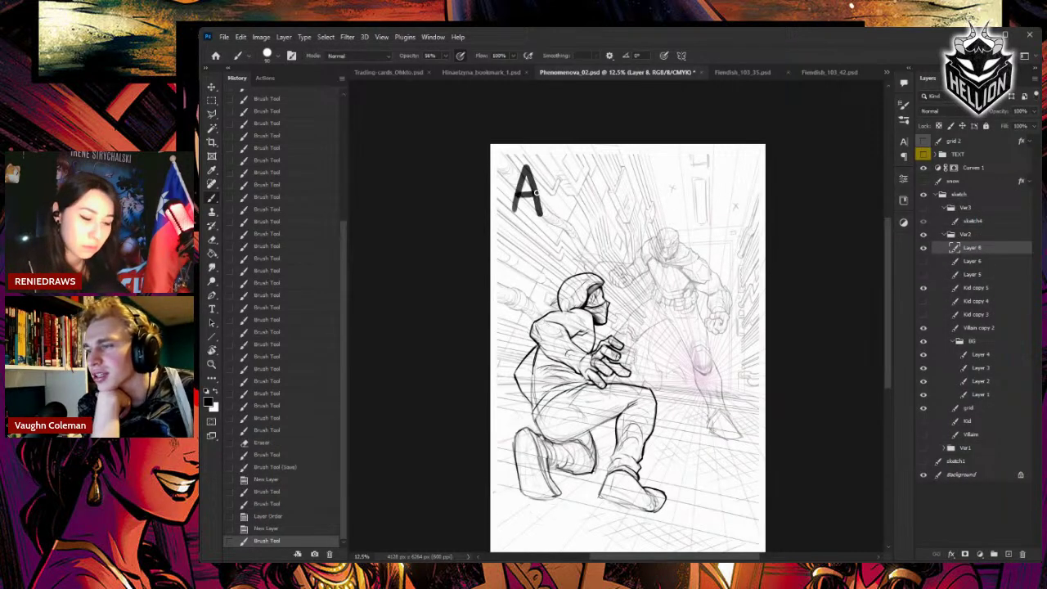
click(946, 236)
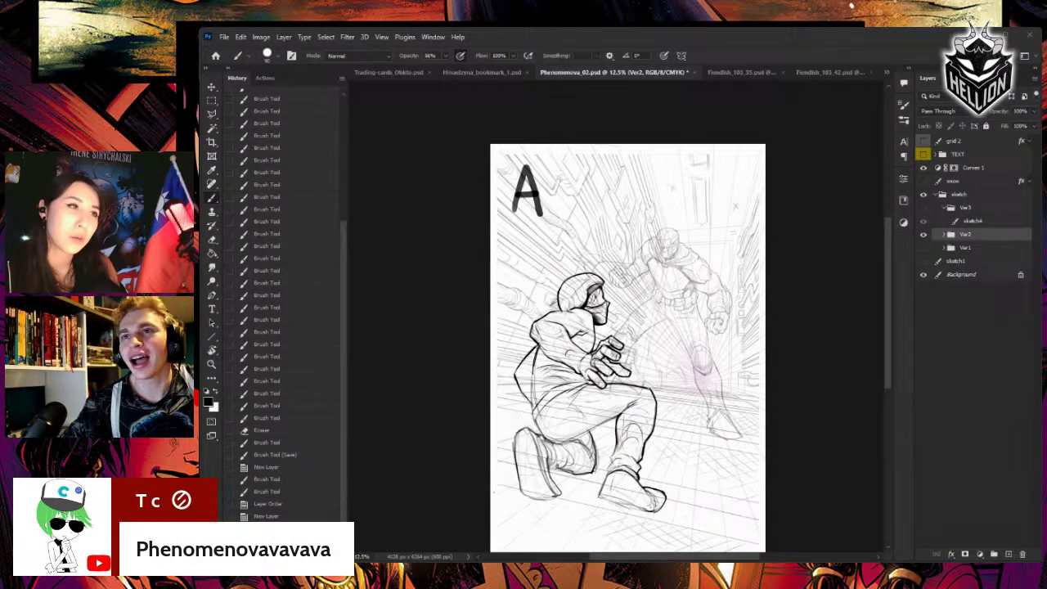
- Switch the visible composition from Ver2 (A) to Ver1 (B) and select the Ver1 group
click(923, 235)
click(923, 248)
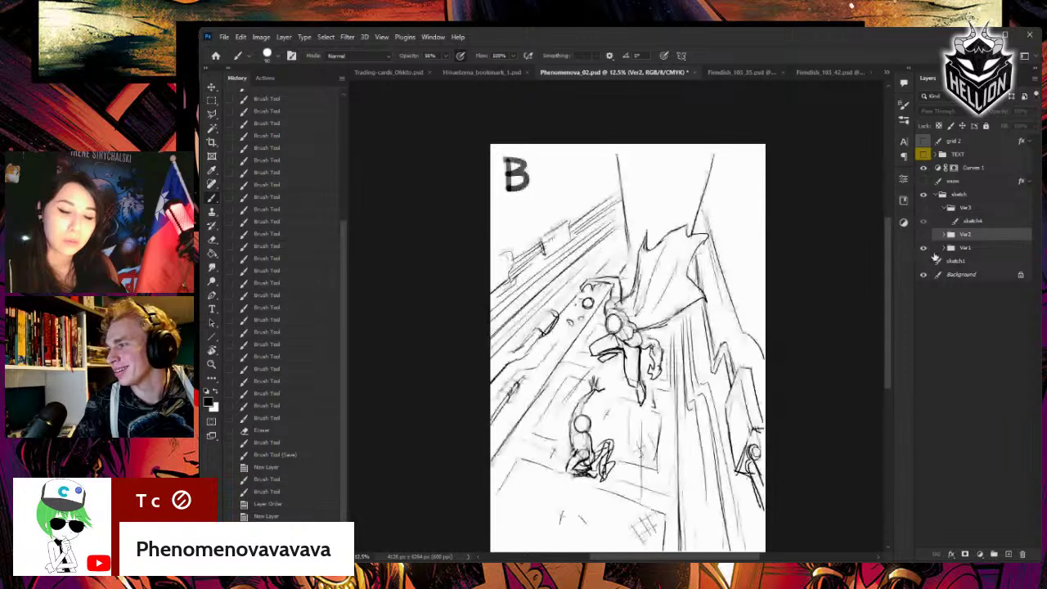
click(984, 248)
scroll(984, 249, down, 2)
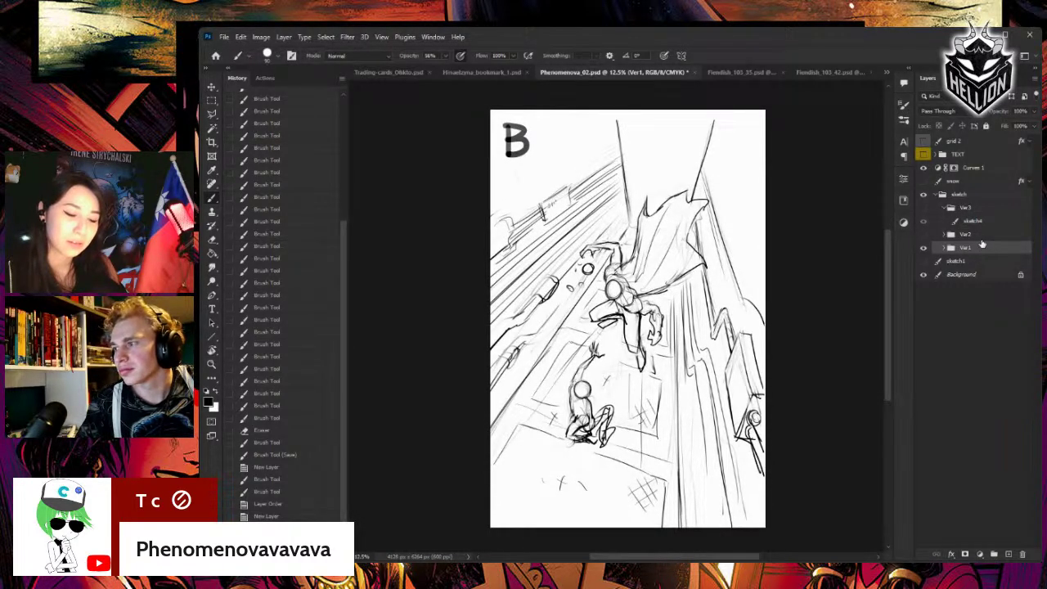
- Duplicate the sketch2 layer inside the Ver1 group and hide the original
click(946, 249)
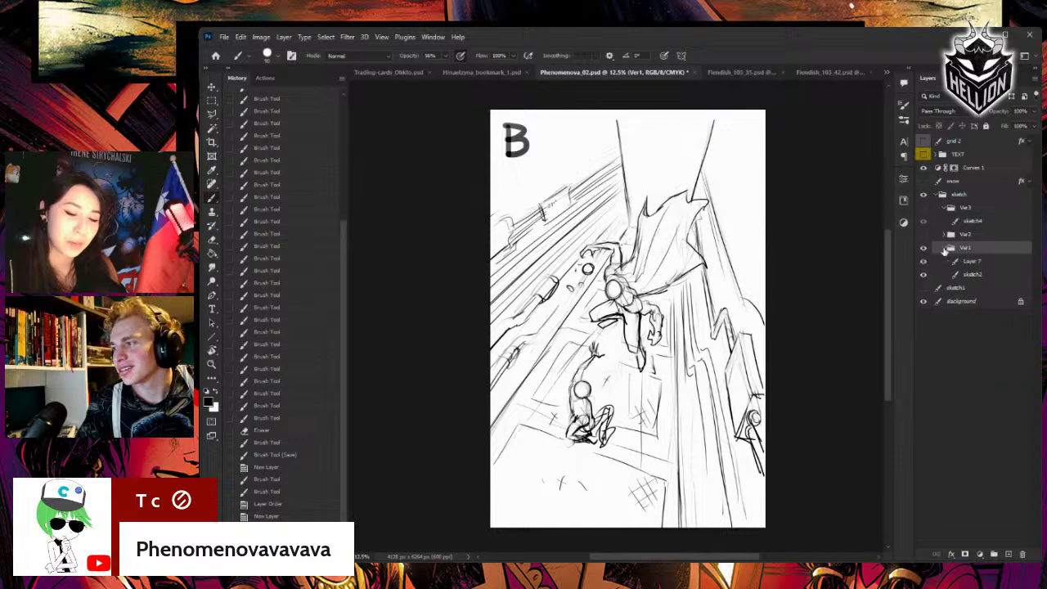
click(978, 277)
click(924, 274)
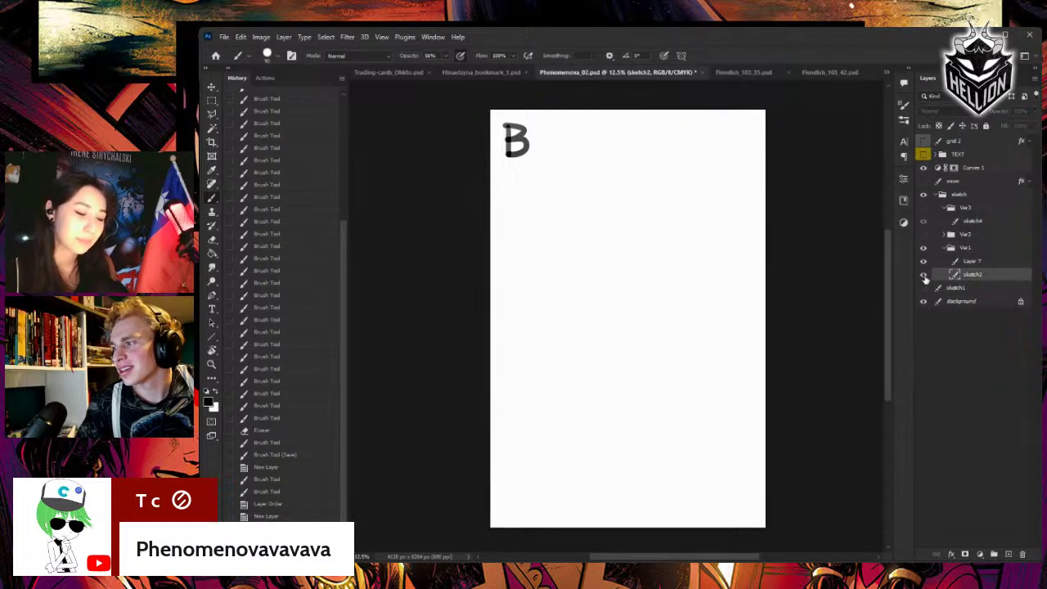
click(923, 274)
key(ctrl+j)
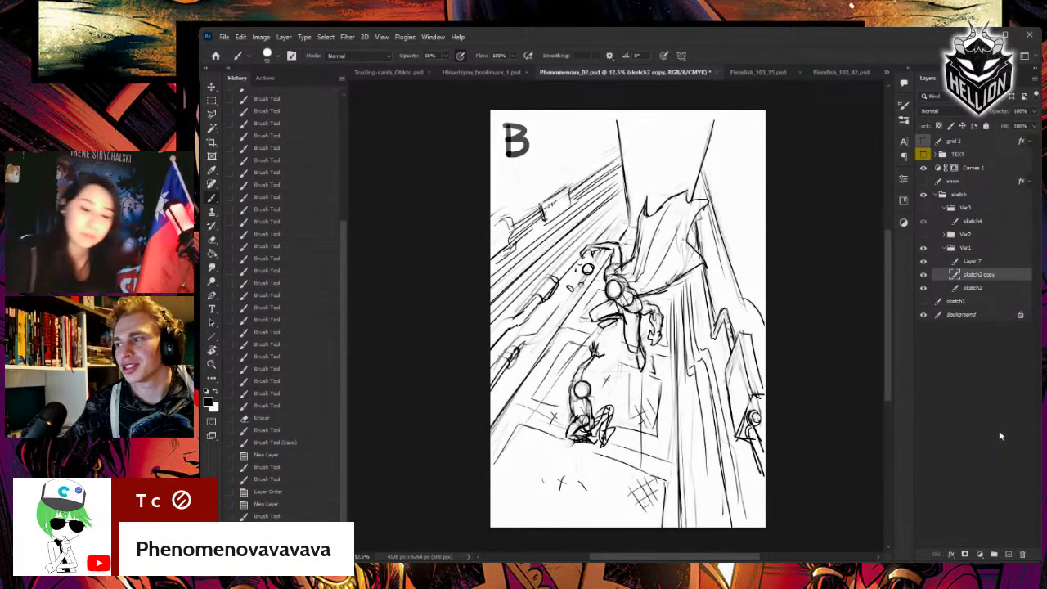
click(923, 287)
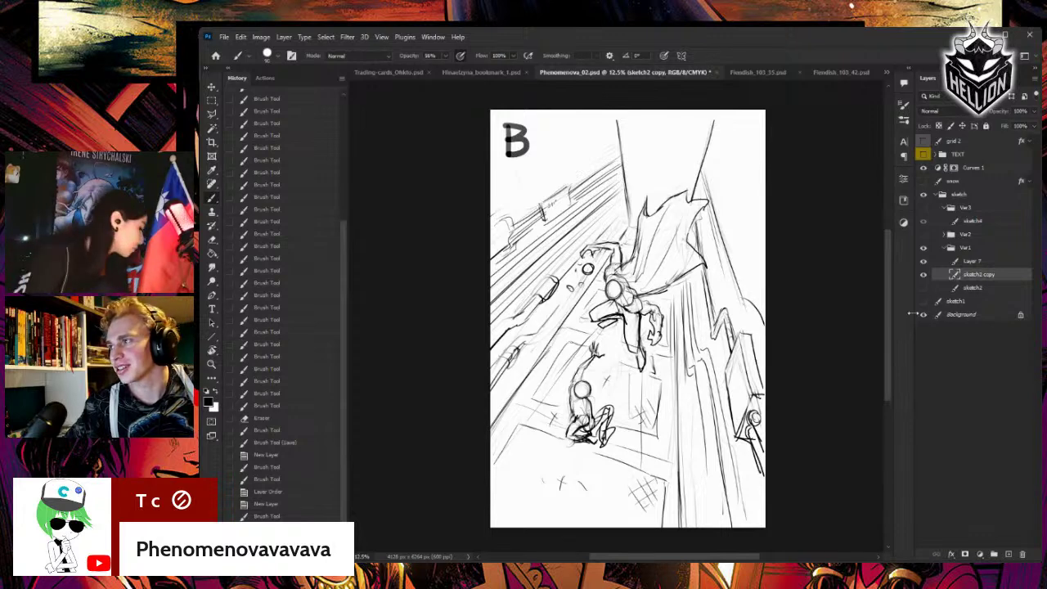
- Free-transform the sketch2 copy to about 103.19% scale and shift it slightly right and down on the page
key(ctrl+t)
drag(465, 121, 453, 110)
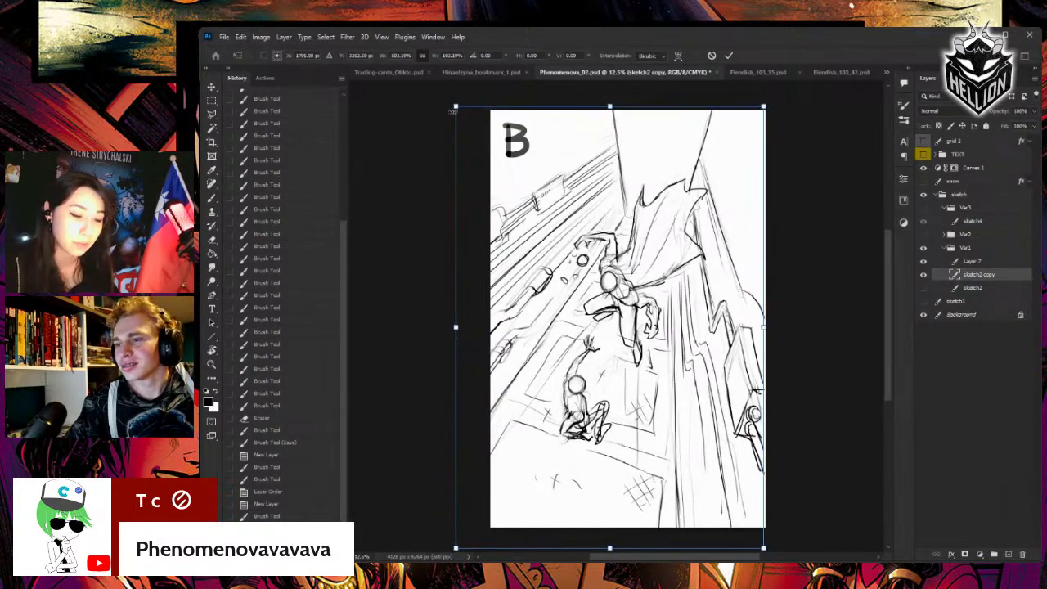
drag(587, 210, 594, 217)
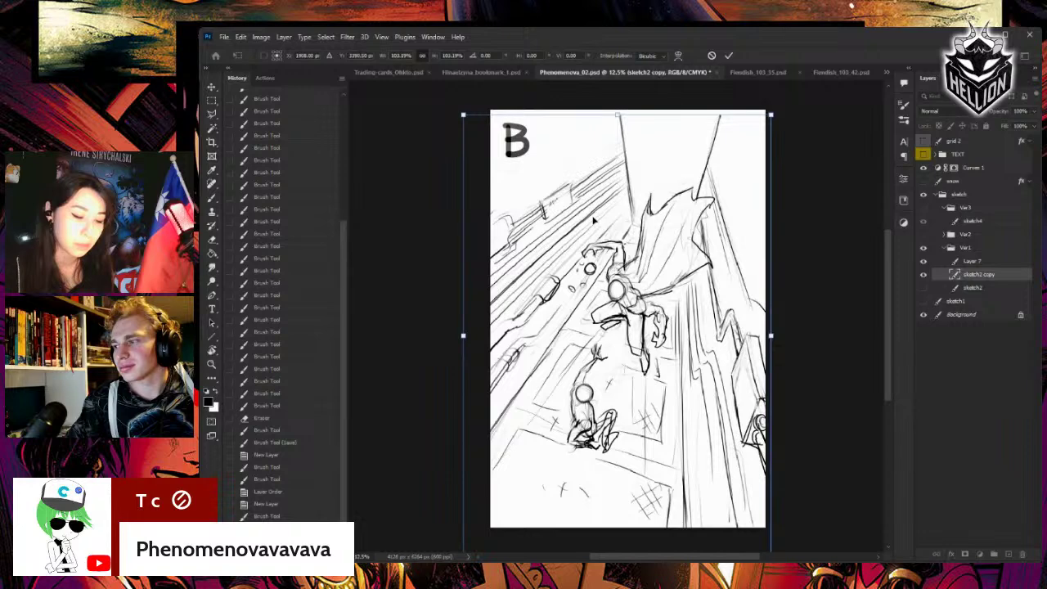
key(Down)
key(Down)
key(Down)
key(Down)
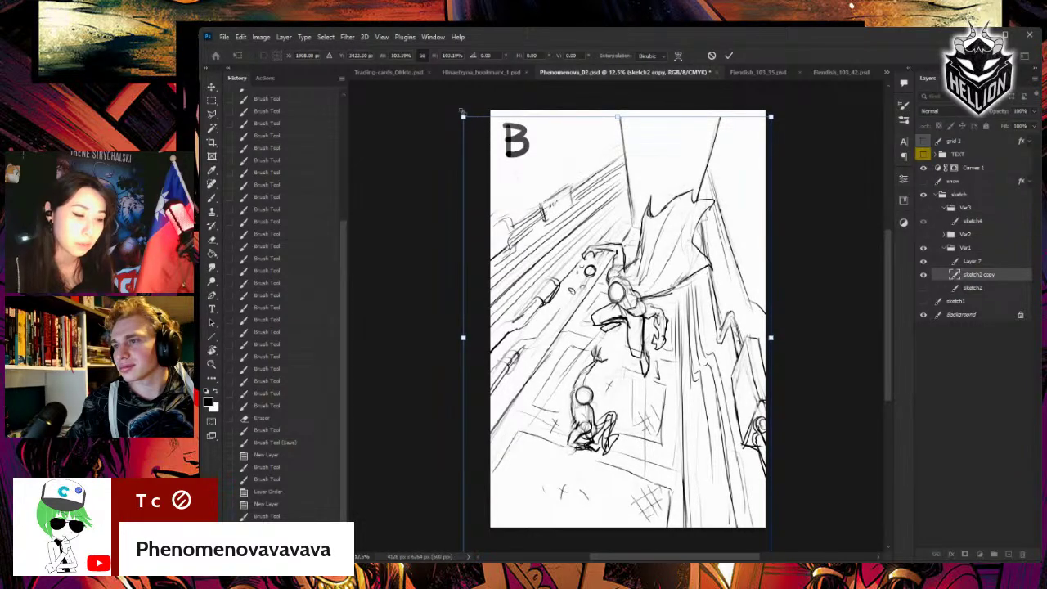
- Reduce the sketch2 copy's scale to about 101.65%, fine-tune its position with small nudges, and apply the transform
drag(462, 112, 468, 121)
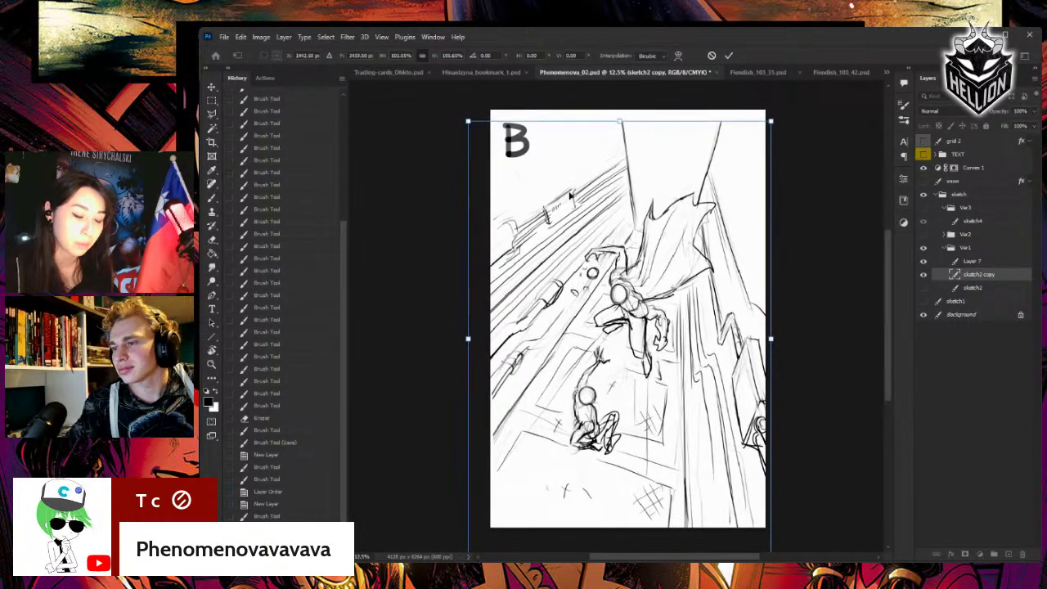
key(Up)
key(Left)
key(Left)
key(Left)
key(Left)
key(Left)
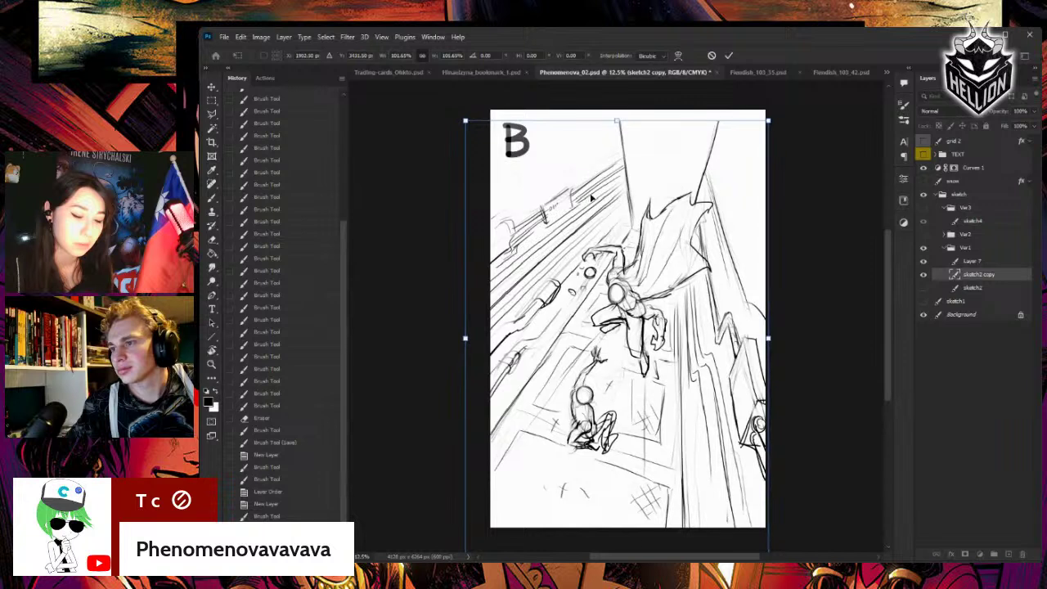
key(Right)
key(Right)
key(Right)
key(Right)
key(Down)
key(Down)
key(Down)
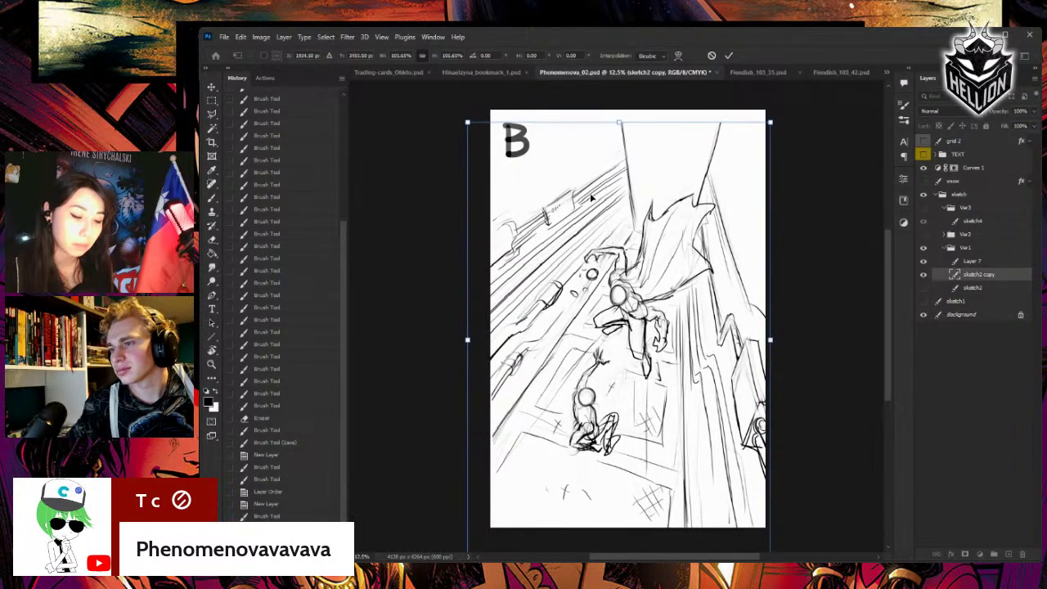
key(shift+Left)
key(Down)
key(Down)
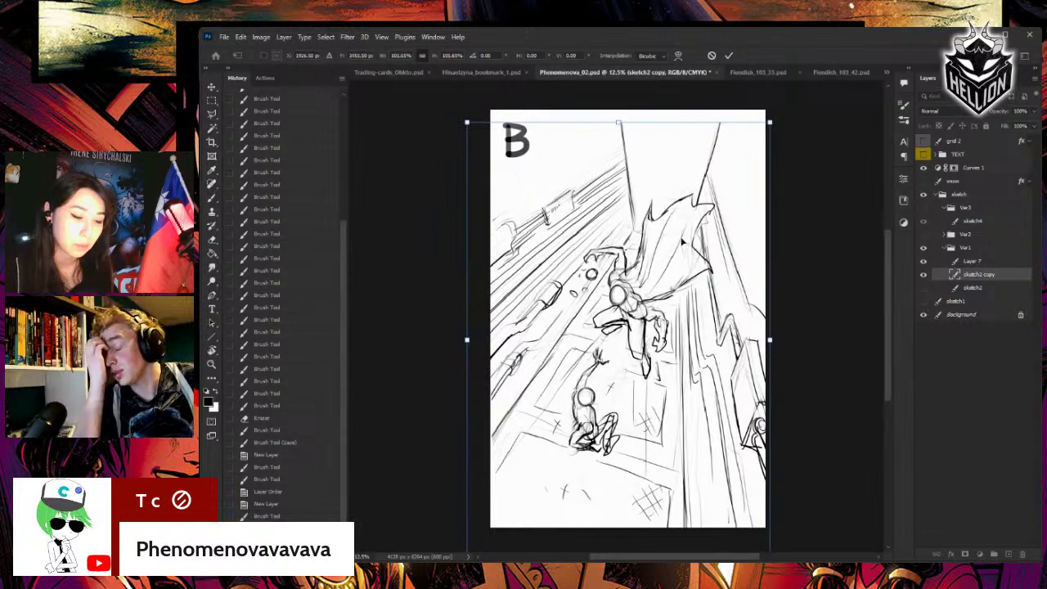
key(Return)
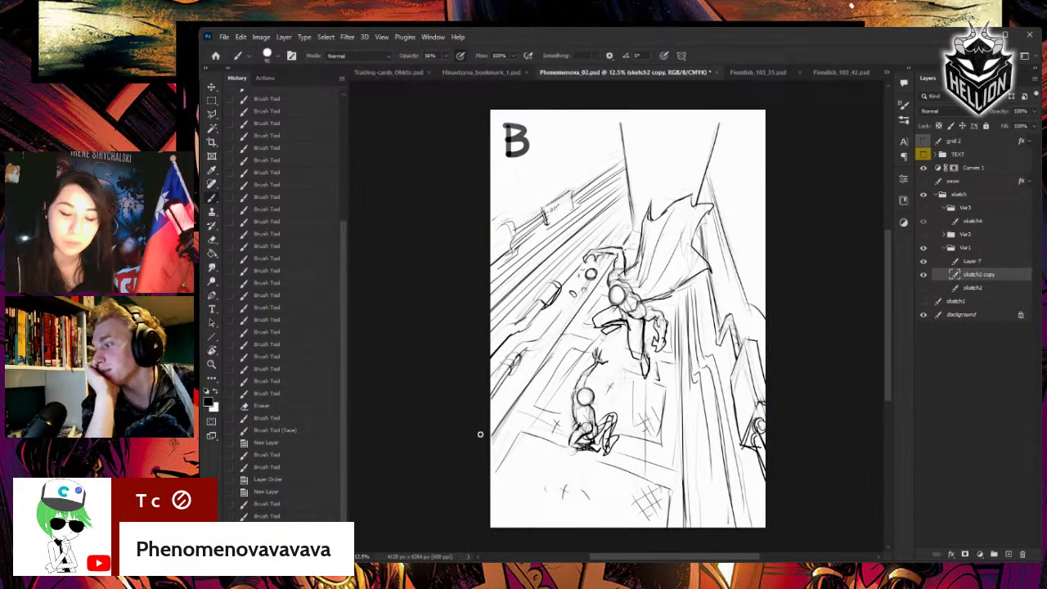
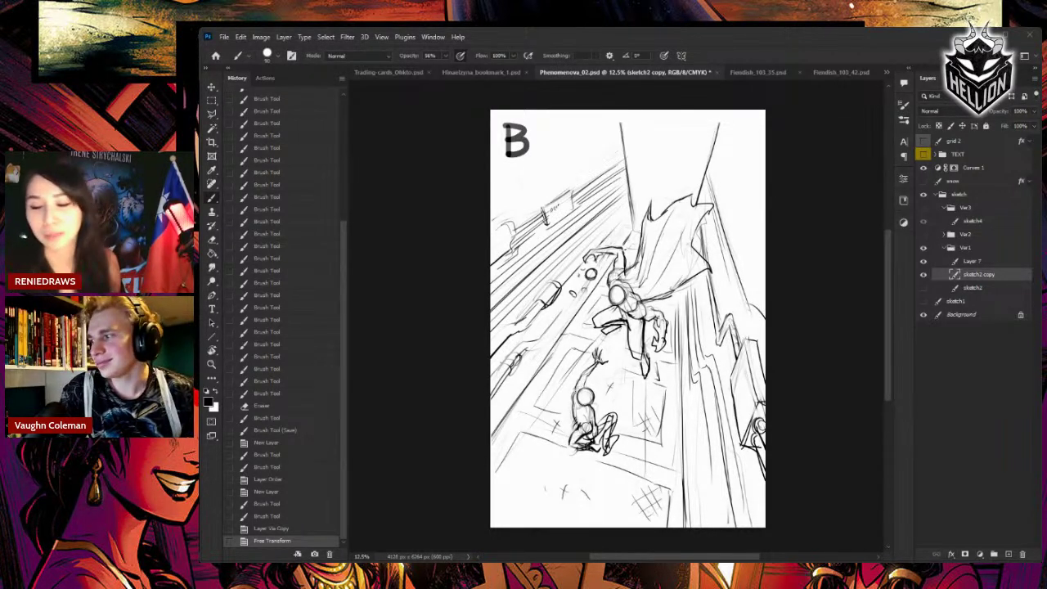
- Collapse and hide the Ver1 group, and show the Ver2 group with its layers expanded
click(947, 248)
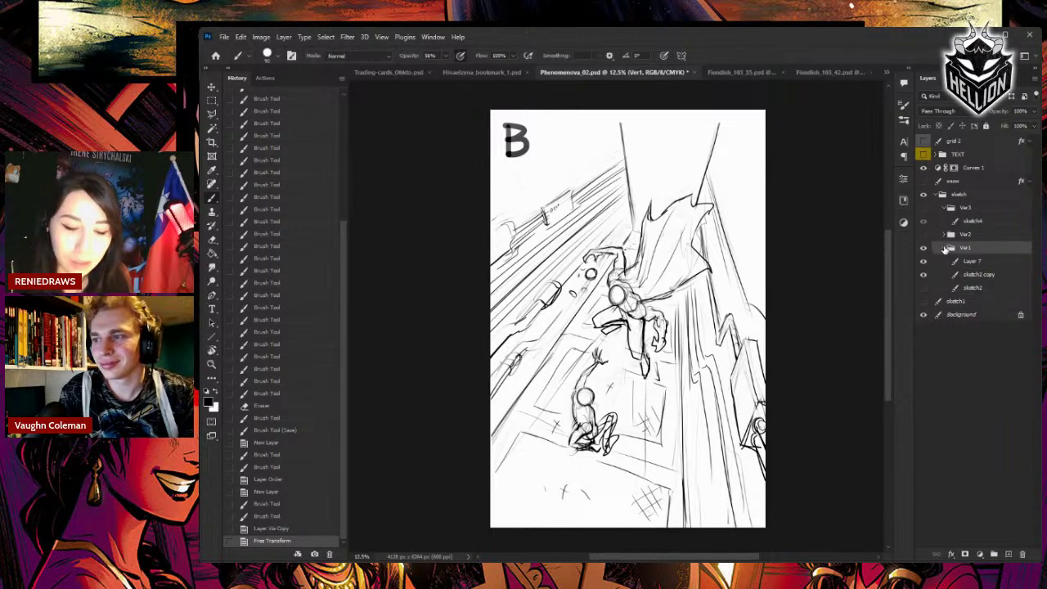
click(943, 249)
click(923, 247)
click(924, 235)
click(957, 236)
click(946, 236)
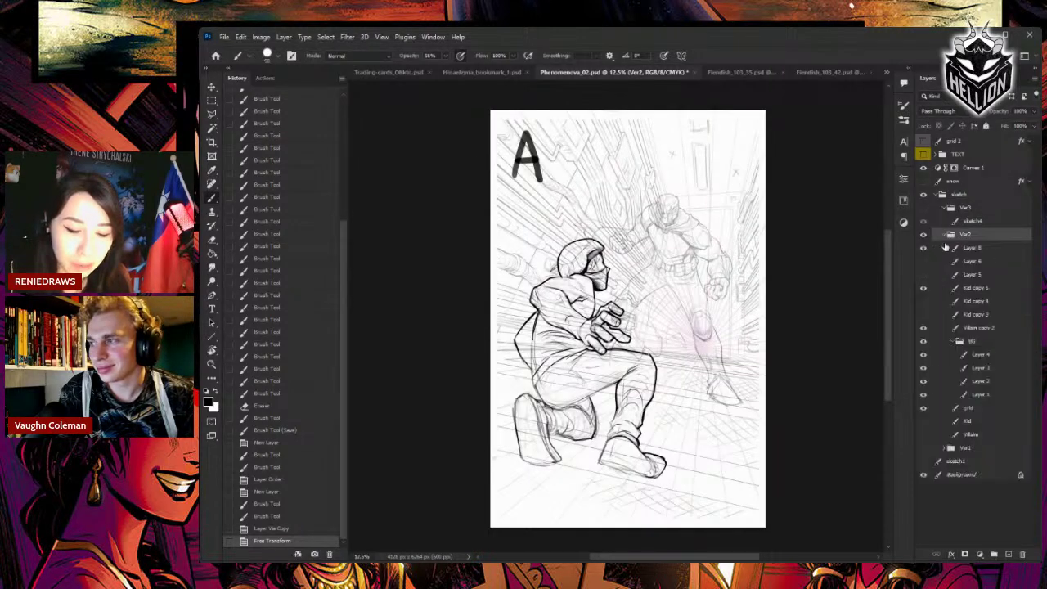
- Hide Layer 8 with the letter A in the Ver2 group and make Kid copy 5 the active layer
click(949, 247)
click(923, 288)
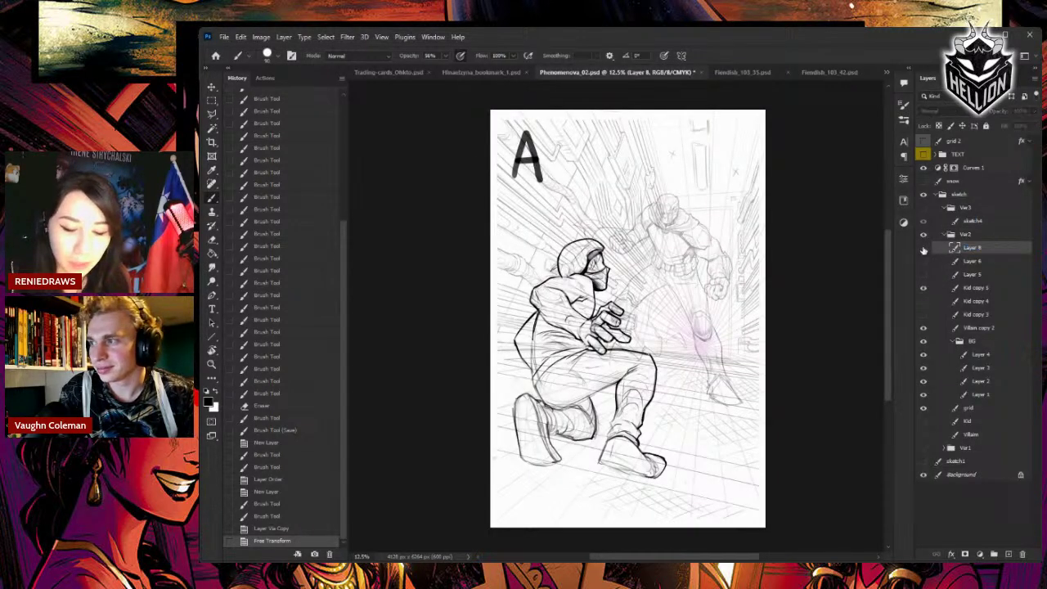
click(923, 247)
click(973, 287)
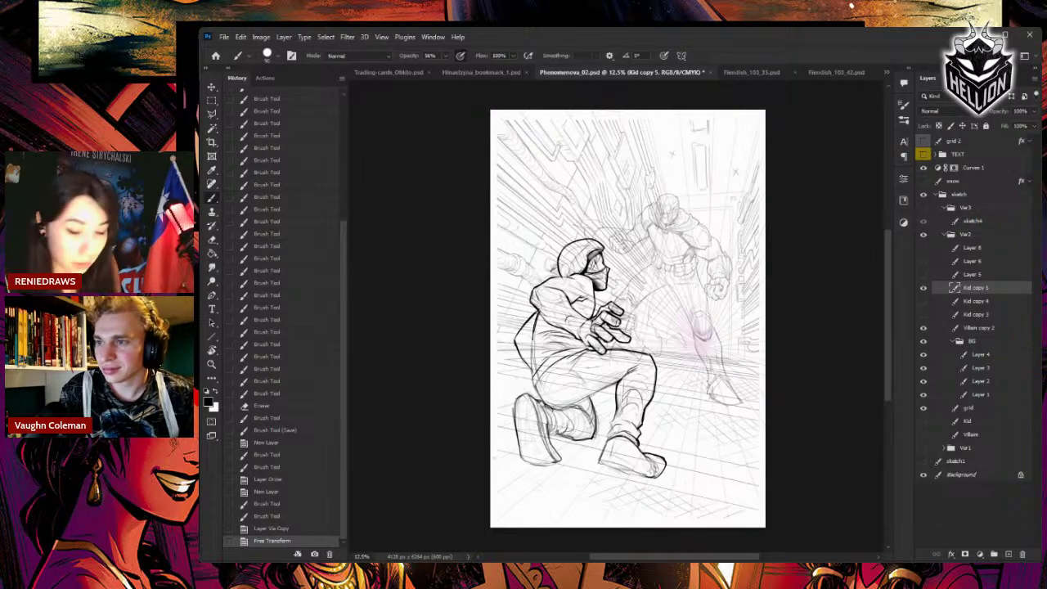
click(923, 288)
click(923, 288)
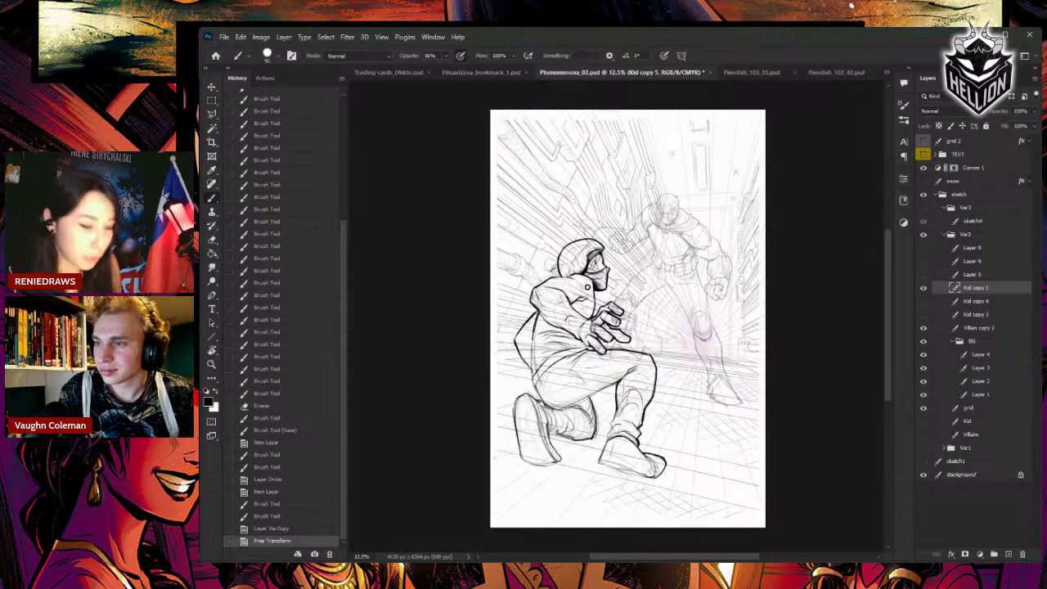
- Rotate the canvas for easier drawing and erase part of the kneeling figure's back lines on Kid copy 5
key(r)
drag(566, 277, 669, 271)
key(e)
key(b)
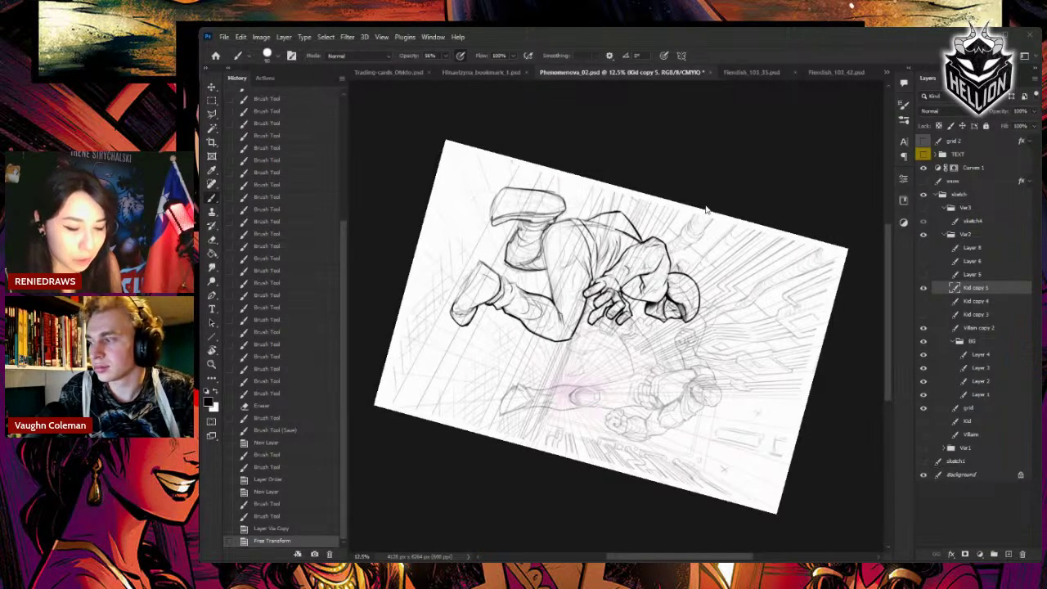
click(774, 152)
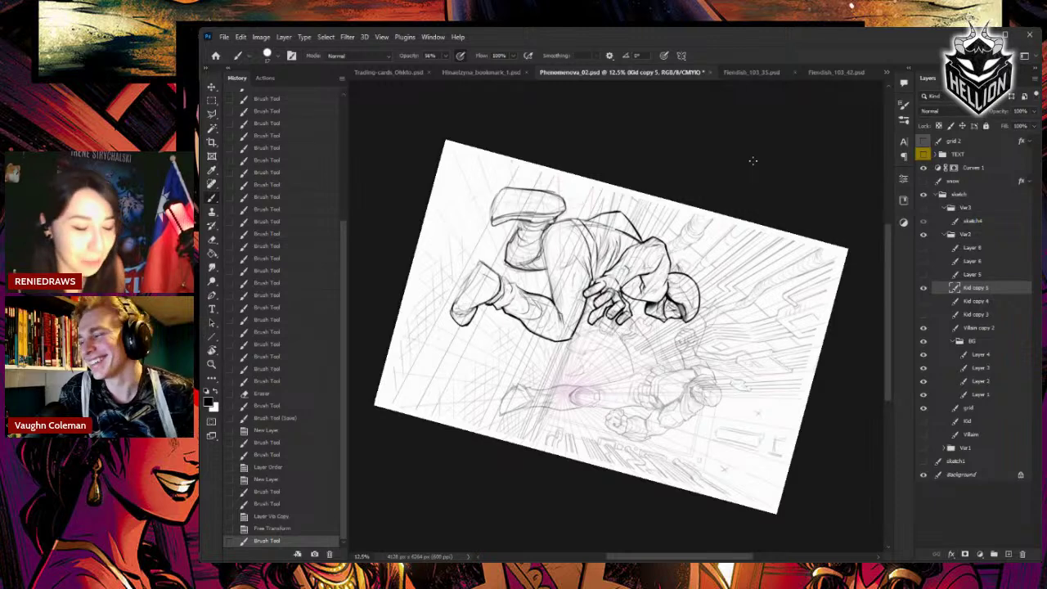
key(r)
drag(747, 236, 556, 181)
mouse_move(538, 291)
mouse_down()
mouse_move(666, 245)
mouse_move(644, 283)
mouse_up()
key(e)
drag(646, 274, 641, 286)
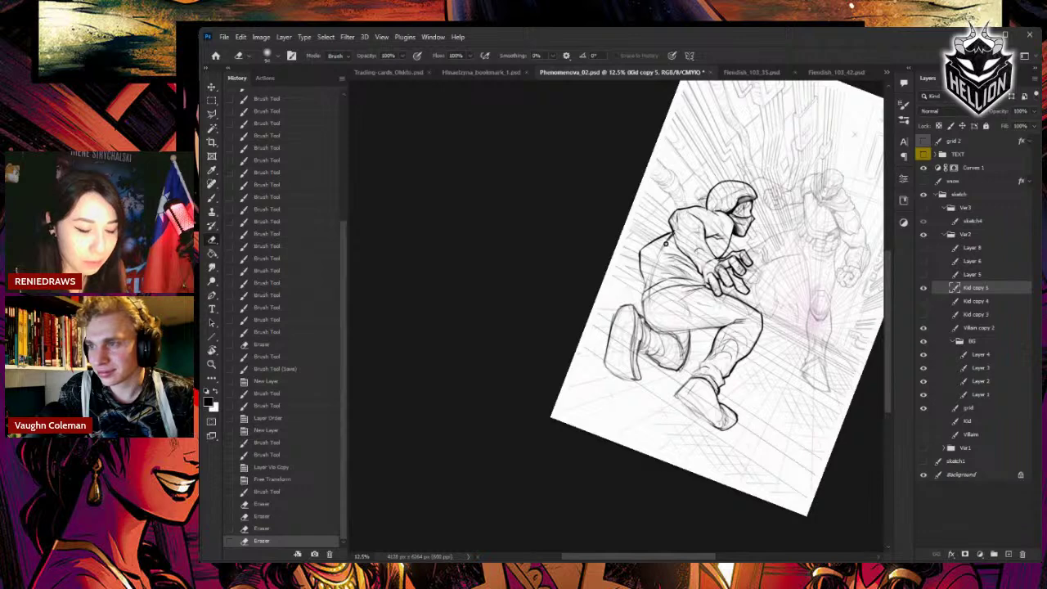
- Redraw the kneeling figure's back line from the shoulder down to the waist with the Brush tool
key(r)
drag(666, 244, 640, 231)
key(b)
drag(643, 224, 632, 282)
key(e)
key(b)
key(e)
key(b)
- Sketch fold lines across the kneeling figure's torso below the raised arm and erase the excess
mouse_move(631, 245)
mouse_down()
mouse_move(634, 286)
mouse_move(649, 256)
mouse_up()
key(e)
key(b)
drag(639, 267, 653, 252)
drag(641, 262, 653, 250)
drag(643, 258, 666, 254)
key(e)
drag(649, 260, 670, 252)
key(b)
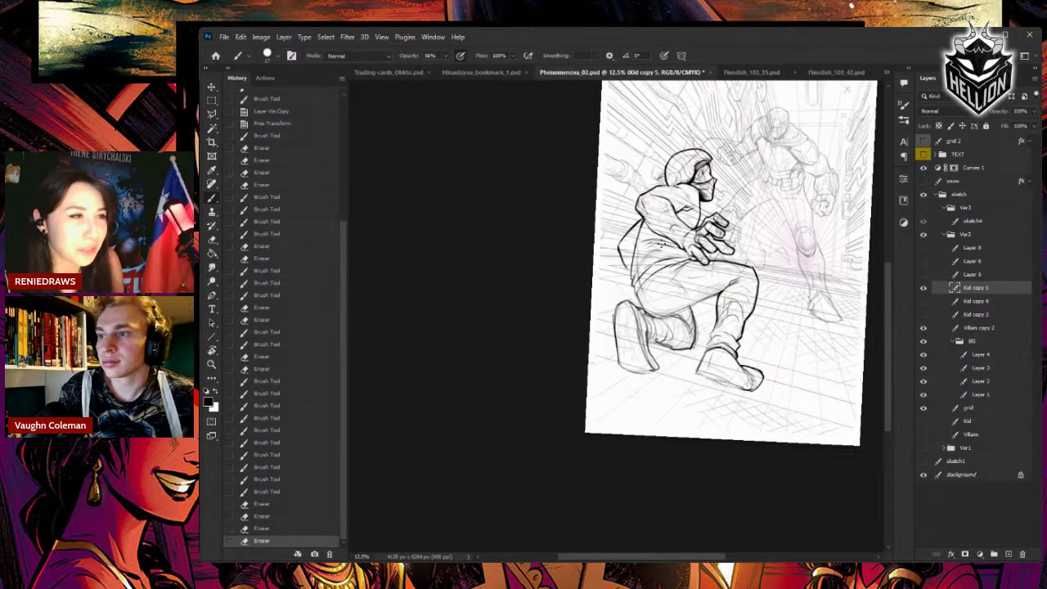
- Rework the kneeling figure's waist lines below the forearm, alternating erasing with short brush strokes
key(e)
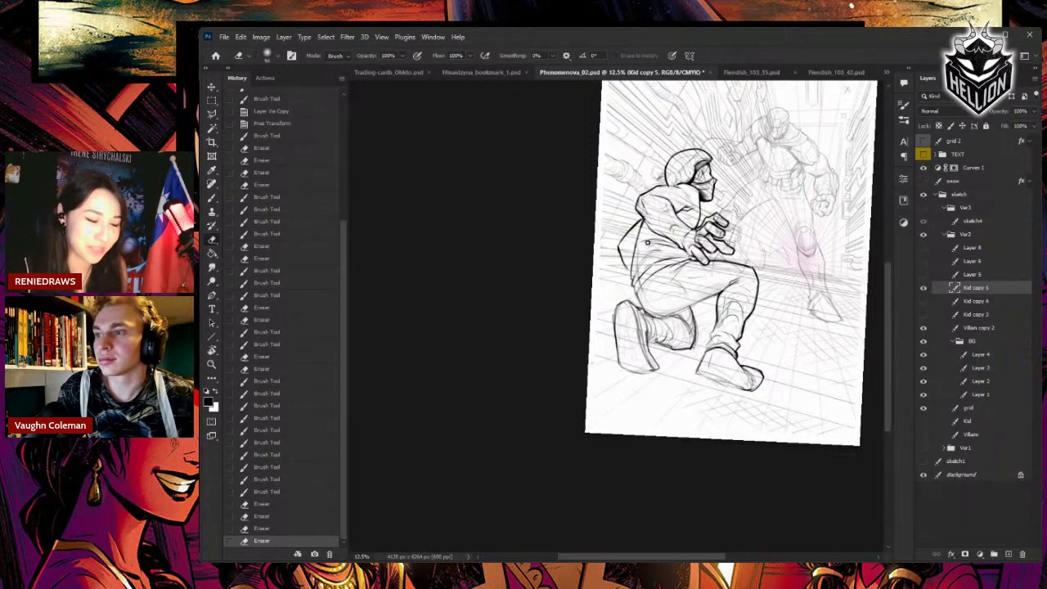
drag(648, 242, 662, 247)
drag(660, 244, 672, 249)
key(b)
drag(665, 245, 677, 252)
key(e)
drag(673, 250, 688, 257)
key(b)
drag(686, 255, 673, 248)
drag(667, 243, 675, 250)
drag(669, 244, 676, 250)
drag(669, 245, 690, 258)
drag(686, 255, 690, 258)
- Refine the lines where the kneeling figure's waist meets the wrist, erasing and redrawing short strokes
key(e)
key(b)
drag(685, 254, 690, 259)
drag(685, 254, 688, 257)
key(e)
key(b)
drag(686, 255, 683, 258)
key(e)
drag(676, 254, 675, 252)
drag(654, 247, 683, 255)
key(b)
drag(670, 250, 682, 256)
- Erase small stray marks on the kneeling figure's upper arm and return to the Brush tool
key(e)
drag(684, 213, 688, 208)
drag(688, 209, 684, 210)
key(b)
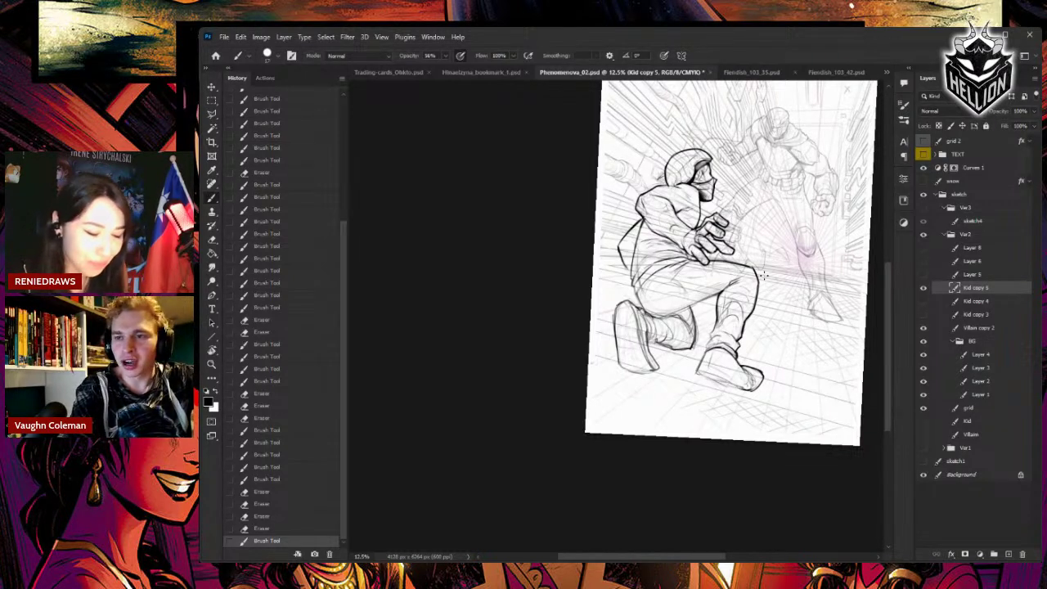
- Save the document and rework the front edge of the crouching figure's headgear with alternating erasing and brush strokes
key(ctrl+s)
key(e)
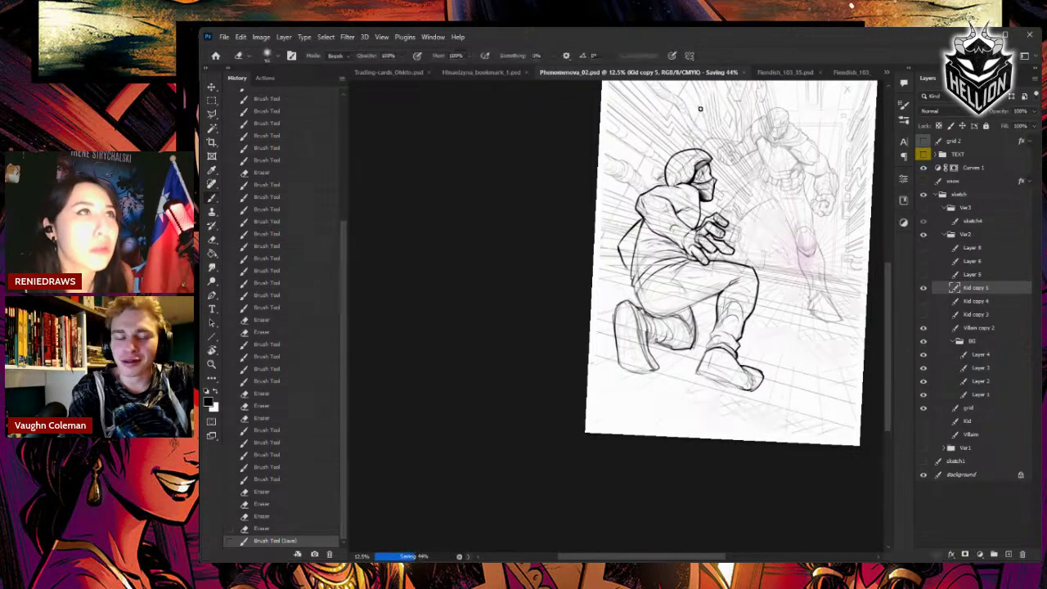
drag(707, 156, 702, 150)
drag(708, 157, 697, 150)
key(b)
drag(693, 152, 700, 150)
drag(695, 150, 708, 156)
key(e)
key(b)
key(e)
key(b)
key(e)
key(b)
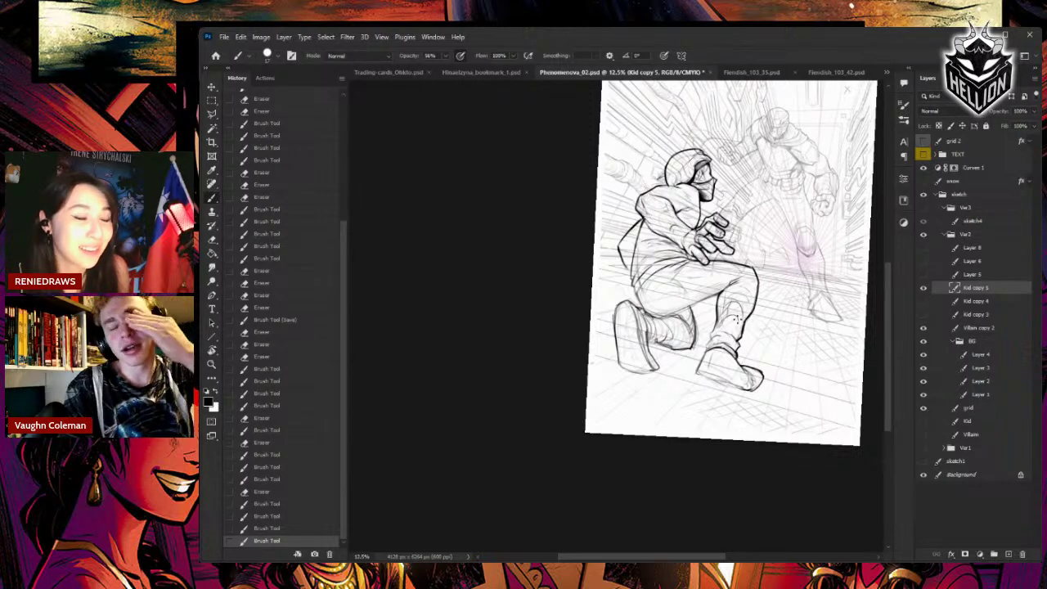
- Refine the brow line of the crouching figure's headgear with short brush strokes and eraser touch-ups
click(660, 122)
key(e)
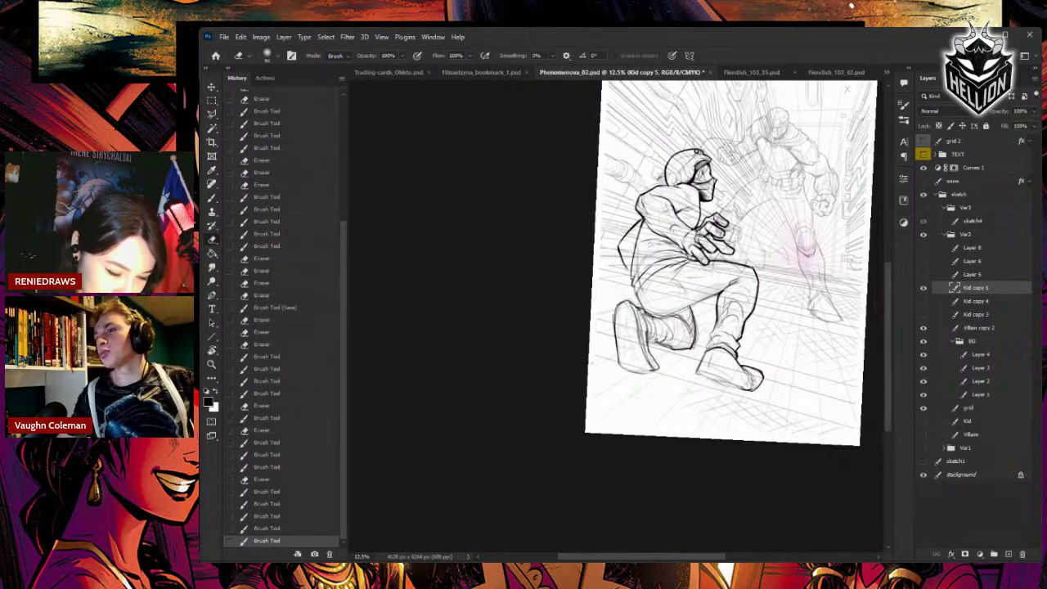
key(b)
drag(696, 151, 709, 156)
drag(707, 153, 709, 156)
mouse_move(708, 154)
mouse_down()
mouse_move(687, 154)
mouse_move(694, 148)
mouse_up()
key(e)
key(b)
- Erase and redraw the rear contour of the crouching figure's headgear
drag(683, 150, 667, 167)
key(e)
drag(673, 157, 664, 181)
key(b)
mouse_move(668, 164)
mouse_down()
mouse_move(662, 182)
mouse_move(667, 167)
mouse_up()
key(e)
key(b)
drag(664, 160, 675, 173)
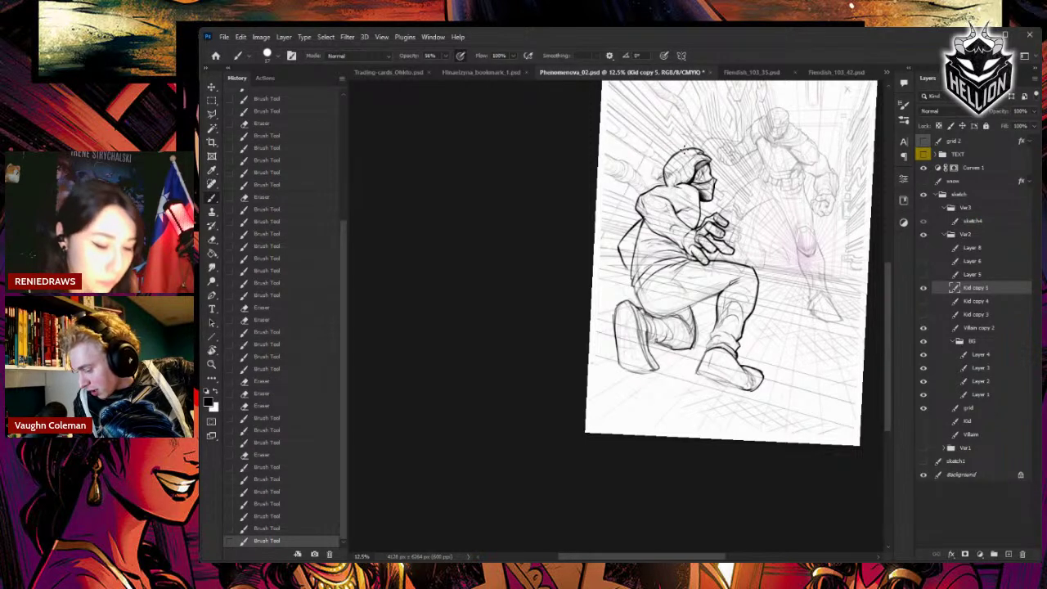
- Add small brush marks along the side of the crouching figure's headgear
drag(676, 158, 678, 165)
drag(677, 162, 679, 166)
click(681, 159)
click(680, 162)
click(682, 163)
click(680, 166)
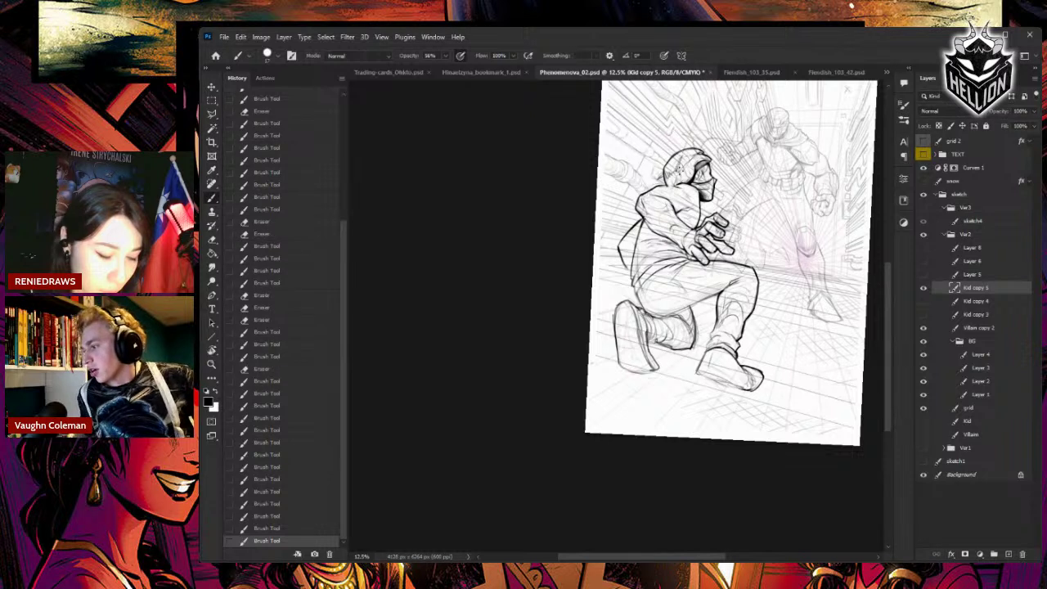
click(682, 169)
click(684, 170)
click(686, 172)
click(687, 174)
click(687, 173)
click(687, 171)
click(687, 171)
- Erase stray marks on the side of the headgear and redraw its side and top lines
key(e)
click(684, 170)
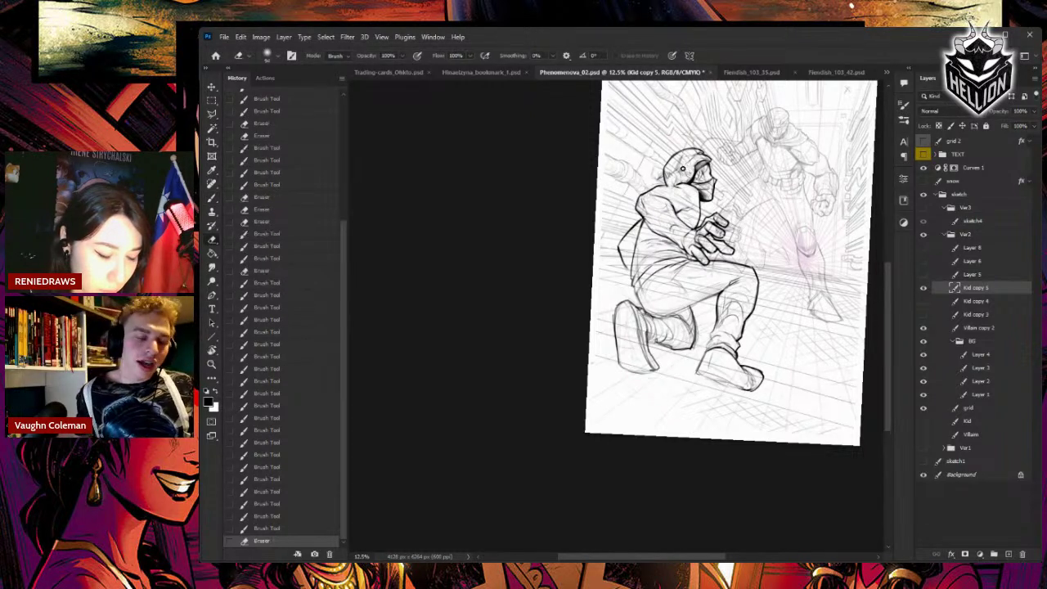
click(683, 170)
key(b)
click(688, 170)
drag(687, 161, 689, 167)
drag(686, 161, 687, 157)
drag(685, 150, 691, 154)
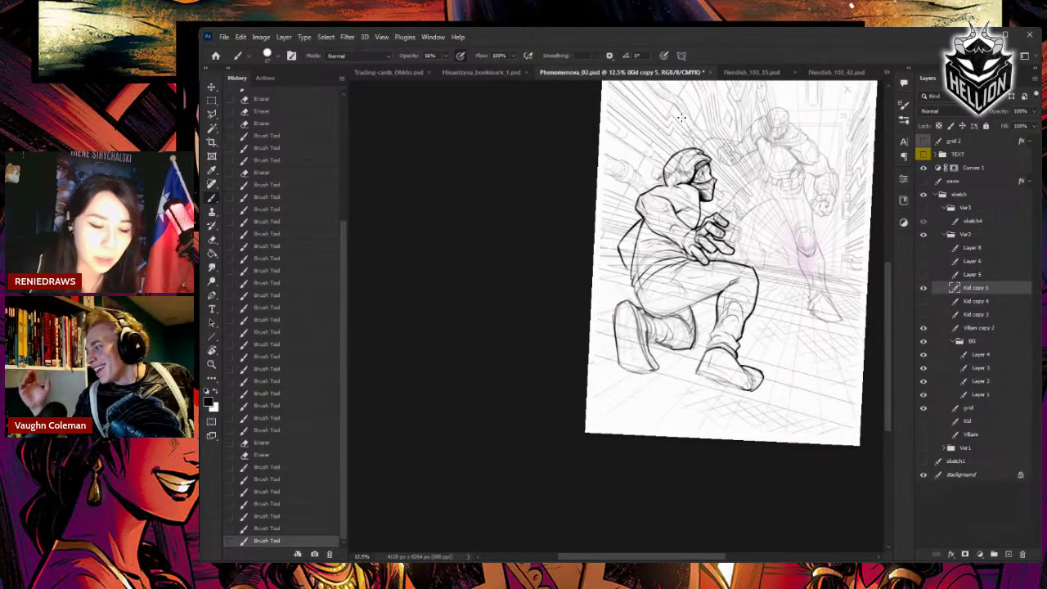
- Erase and redraw the crouching figure's neck and shoulder line with the canvas tilted clockwise
key(r)
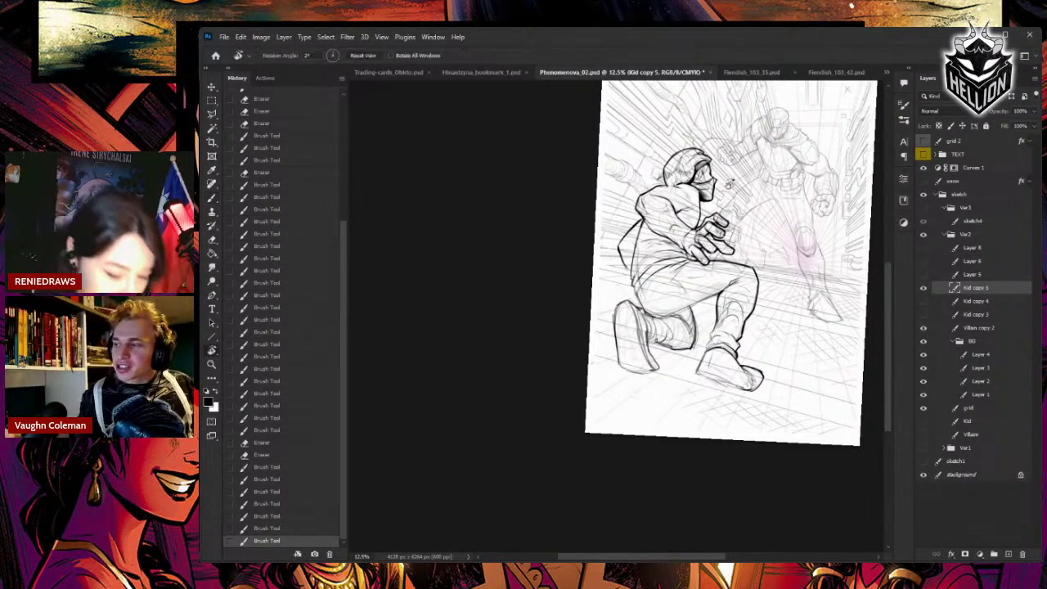
drag(717, 189, 751, 225)
key(e)
mouse_move(705, 195)
mouse_down()
mouse_move(698, 203)
mouse_move(713, 210)
mouse_up()
key(e)
key(b)
key(b)
drag(710, 205, 715, 210)
mouse_move(712, 206)
mouse_down()
mouse_move(714, 236)
mouse_move(722, 234)
mouse_up()
- Draw the lower sleeve edge and its folds on the crouching figure's near arm
key(e)
key(b)
drag(715, 237, 724, 233)
drag(718, 237, 727, 228)
drag(724, 231, 728, 237)
drag(728, 231, 724, 241)
drag(727, 235, 723, 242)
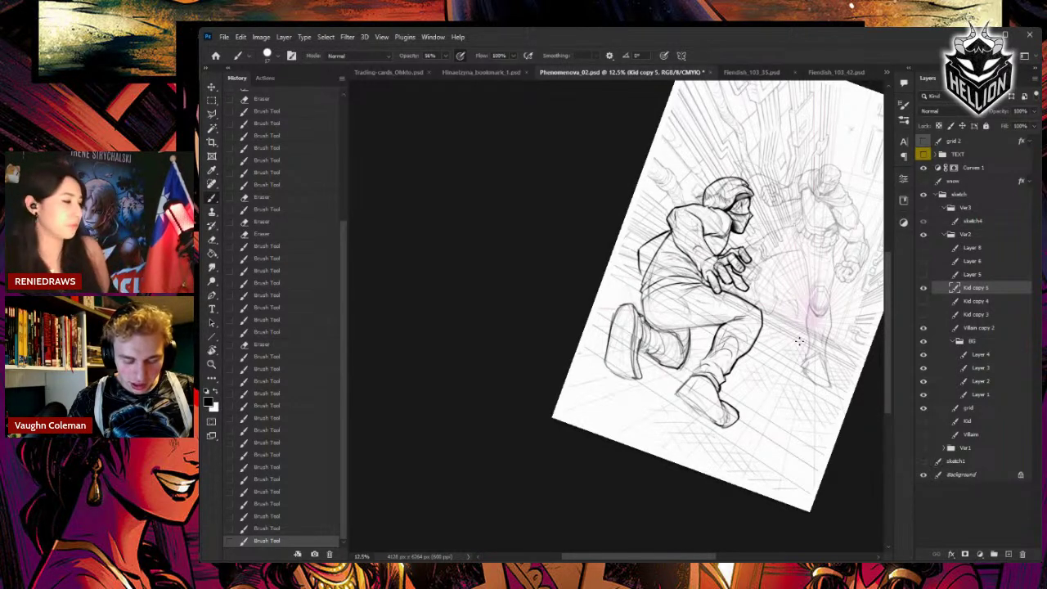
drag(687, 184, 678, 189)
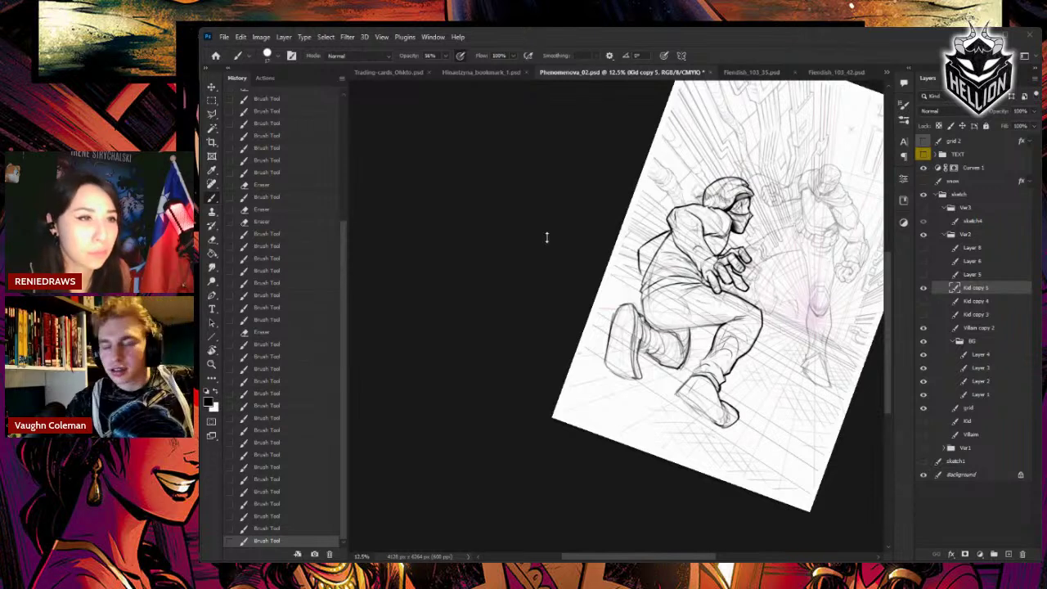
- Erase the outer contour of the crouching figure's back
drag(783, 198, 729, 159)
key(e)
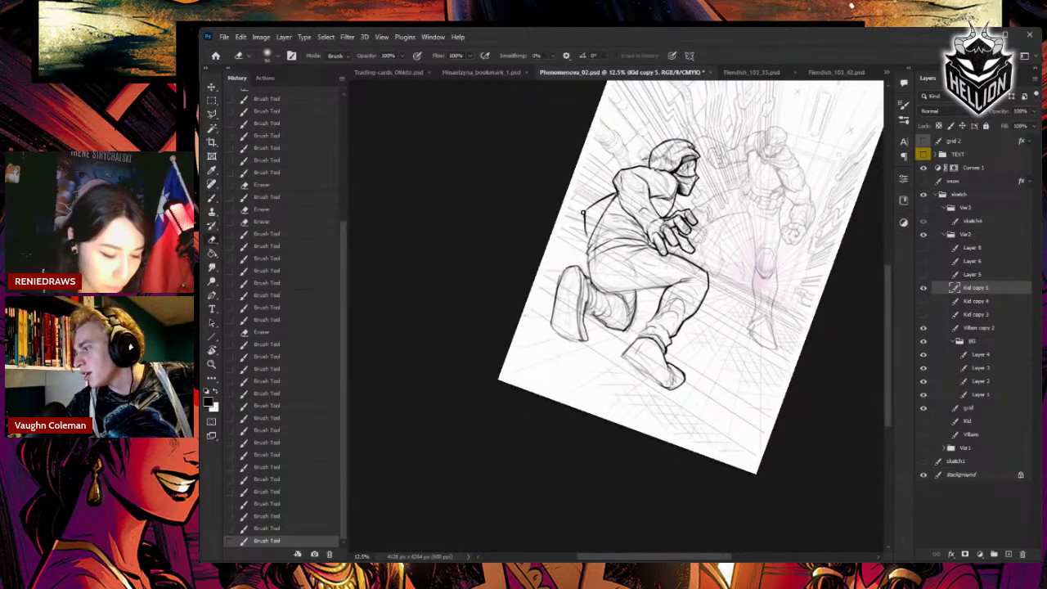
drag(583, 207, 584, 233)
mouse_move(585, 236)
mouse_down()
mouse_move(584, 213)
mouse_move(585, 237)
mouse_up()
key(b)
mouse_move(585, 237)
mouse_down()
mouse_move(585, 219)
mouse_move(598, 221)
mouse_move(536, 235)
mouse_move(528, 251)
mouse_up()
key(r)
key(e)
drag(532, 229, 533, 245)
key(b)
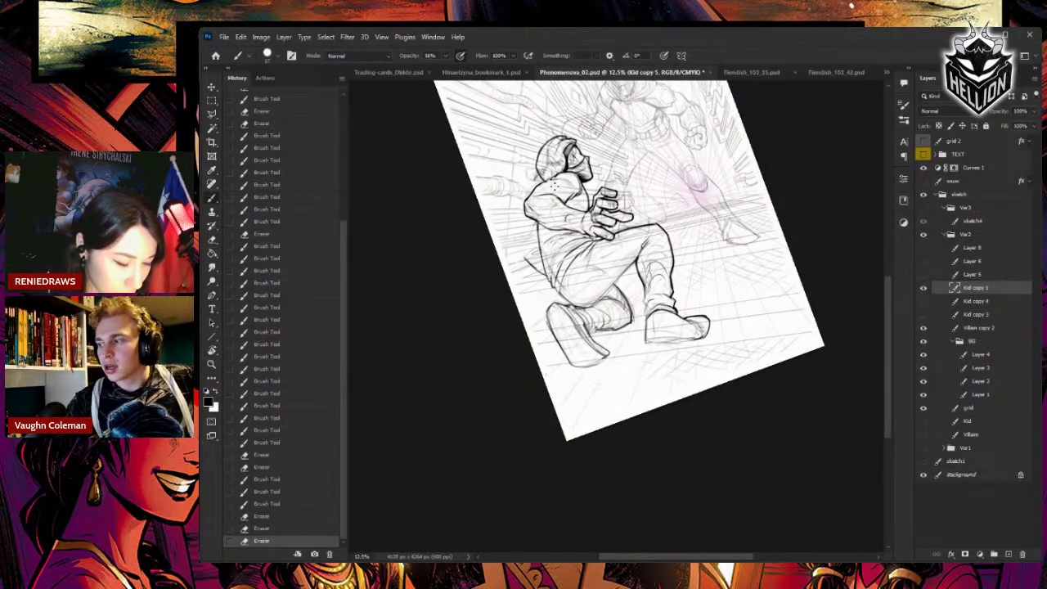
- Redraw the crouching figure's back contour from below the shoulder down to the waist
mouse_move(536, 209)
mouse_down()
mouse_move(527, 257)
mouse_move(532, 233)
mouse_move(525, 243)
mouse_move(538, 242)
mouse_up()
key(e)
key(b)
drag(537, 227, 549, 280)
key(e)
key(b)
drag(539, 242, 551, 276)
drag(543, 250, 555, 282)
- Touch up the lines around the crouching figure's near elbow with the canvas tilted clockwise
key(r)
drag(568, 208, 636, 202)
drag(631, 195, 642, 199)
drag(639, 192, 642, 200)
mouse_move(640, 191)
mouse_down()
mouse_move(613, 181)
mouse_move(595, 206)
mouse_up()
key(e)
key(b)
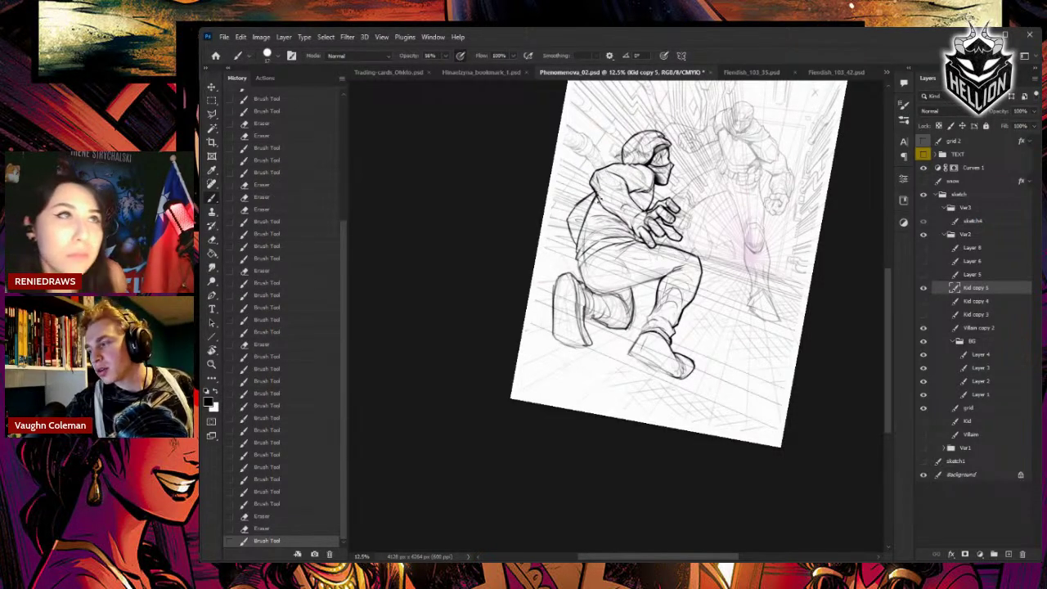
- Erase and redraw the band across the near forearm just below the elbow
key(e)
drag(607, 195, 612, 204)
key(b)
drag(623, 194, 606, 206)
drag(610, 196, 606, 206)
key(e)
key(b)
key(e)
key(b)
drag(612, 199, 610, 206)
key(e)
key(b)
key(e)
key(b)
drag(612, 198, 610, 207)
key(e)
drag(612, 199, 613, 209)
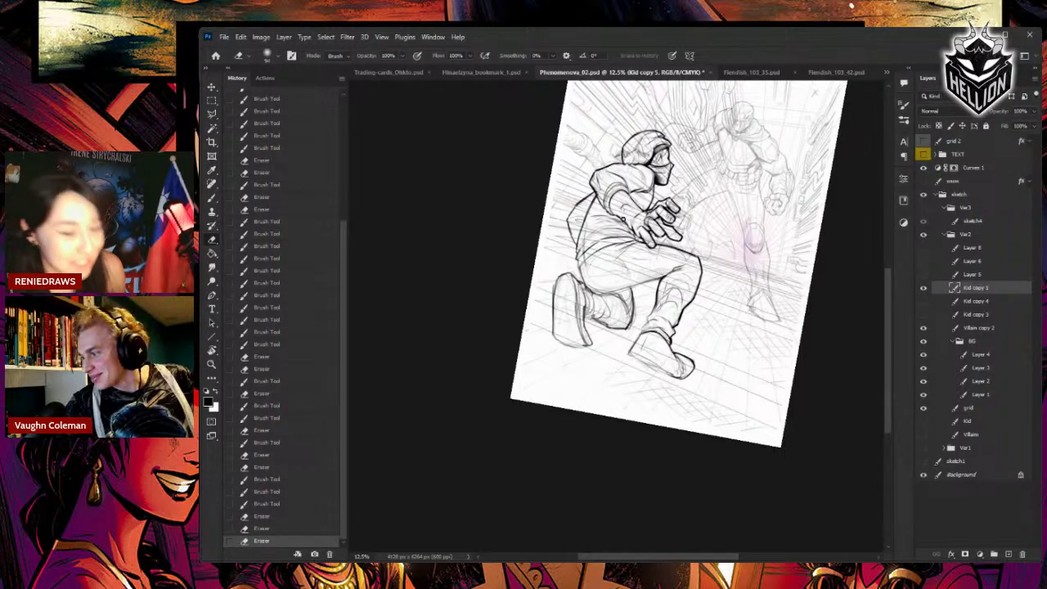
key(b)
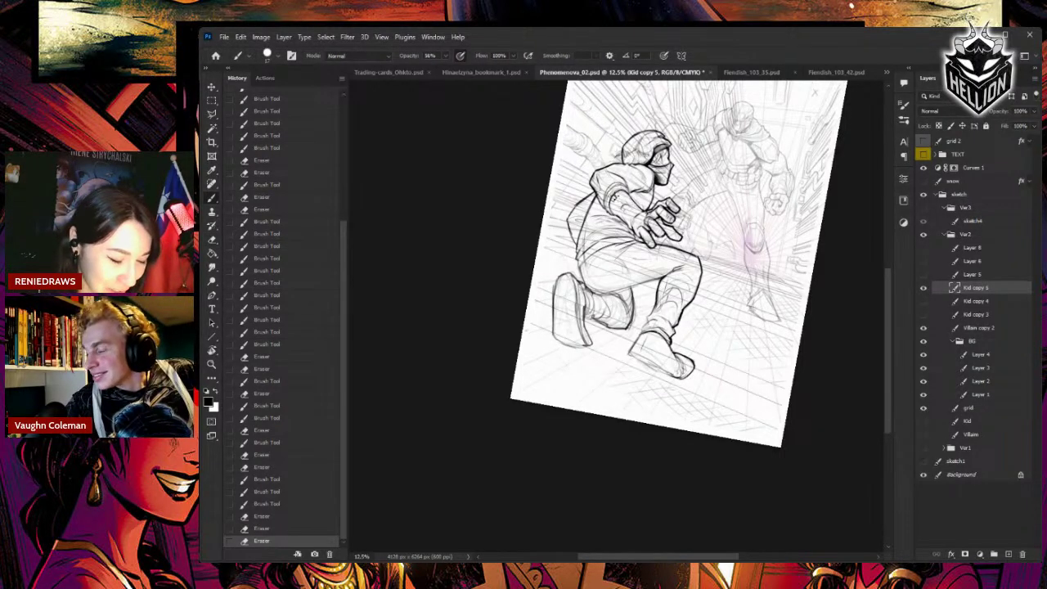
- Clean up the upper edge of the forearm band and redraw it with short strokes
key(e)
mouse_move(614, 197)
mouse_down()
mouse_move(620, 170)
mouse_move(612, 198)
mouse_up()
key(b)
key(e)
key(b)
drag(615, 194, 614, 189)
drag(616, 185, 614, 190)
key(e)
key(b)
- Draw the wrap lines along the near forearm toward the wrist, erasing excess marks
drag(615, 189, 622, 199)
drag(616, 195, 623, 201)
drag(617, 196, 624, 213)
key(e)
drag(621, 207, 629, 211)
key(b)
key(e)
key(b)
drag(623, 206, 638, 211)
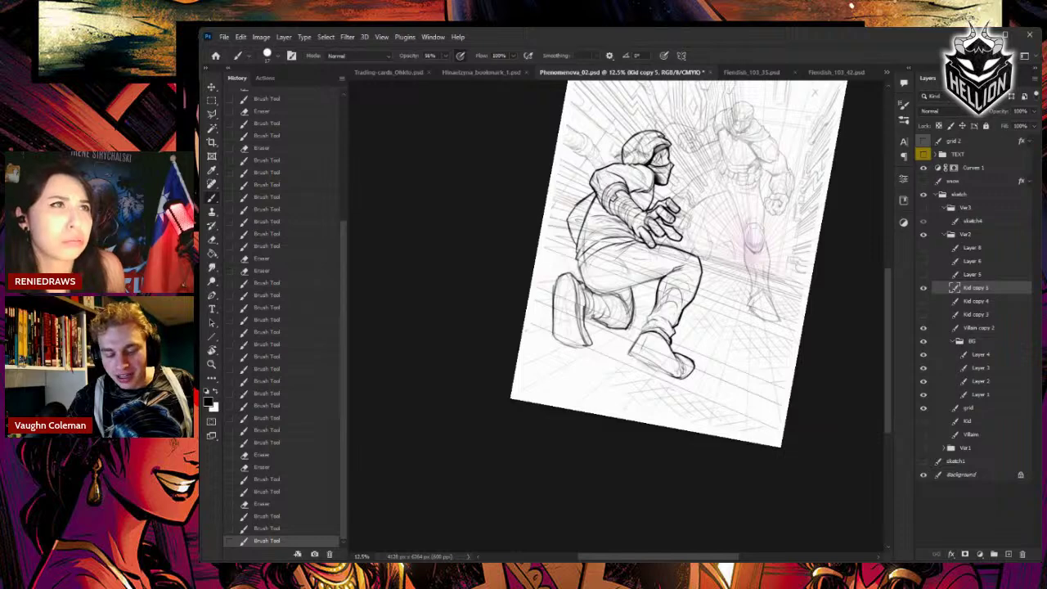
- Erase and redraw the underside of the near forearm beside the hand
key(r)
mouse_move(637, 208)
mouse_down()
mouse_move(600, 207)
mouse_move(615, 207)
mouse_up()
key(e)
drag(609, 199, 614, 208)
drag(610, 199, 602, 216)
key(b)
drag(599, 220, 597, 221)
drag(599, 218, 609, 237)
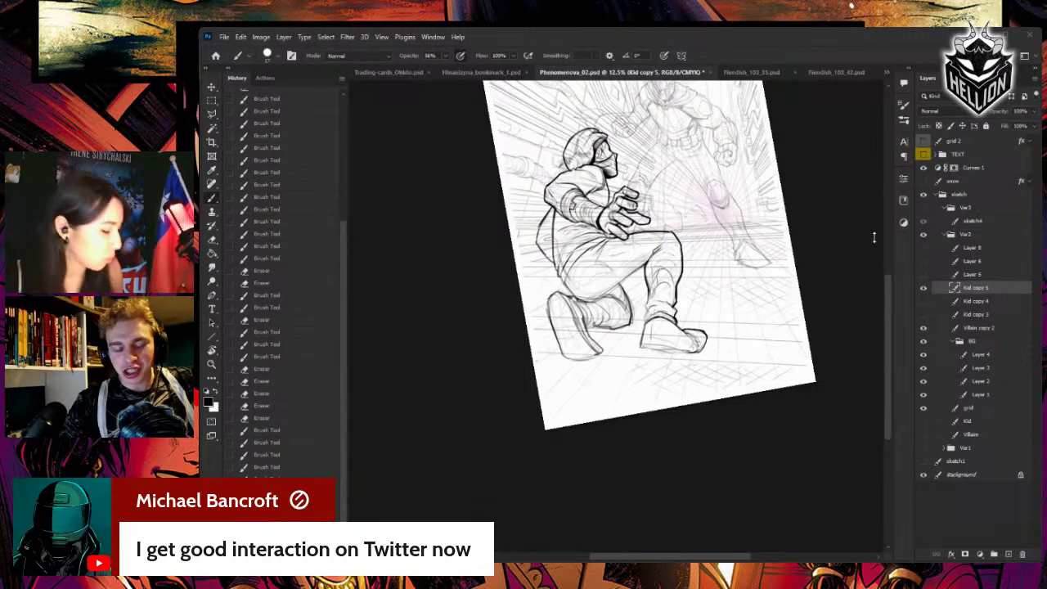
- Return the canvas view to upright and save the document
key(m)
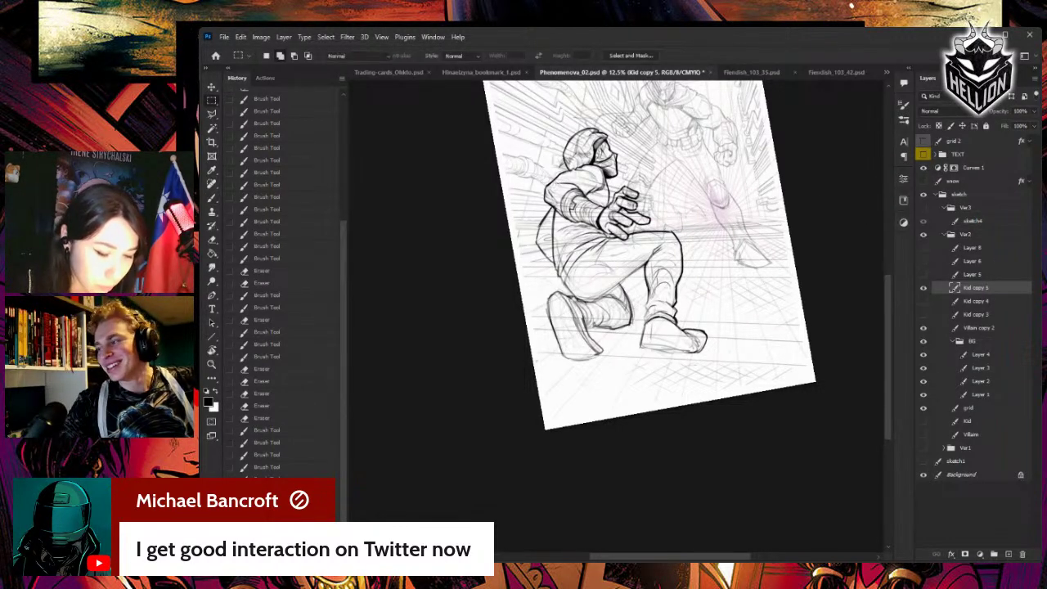
key(b)
key(Escape)
key(ctrl+s)
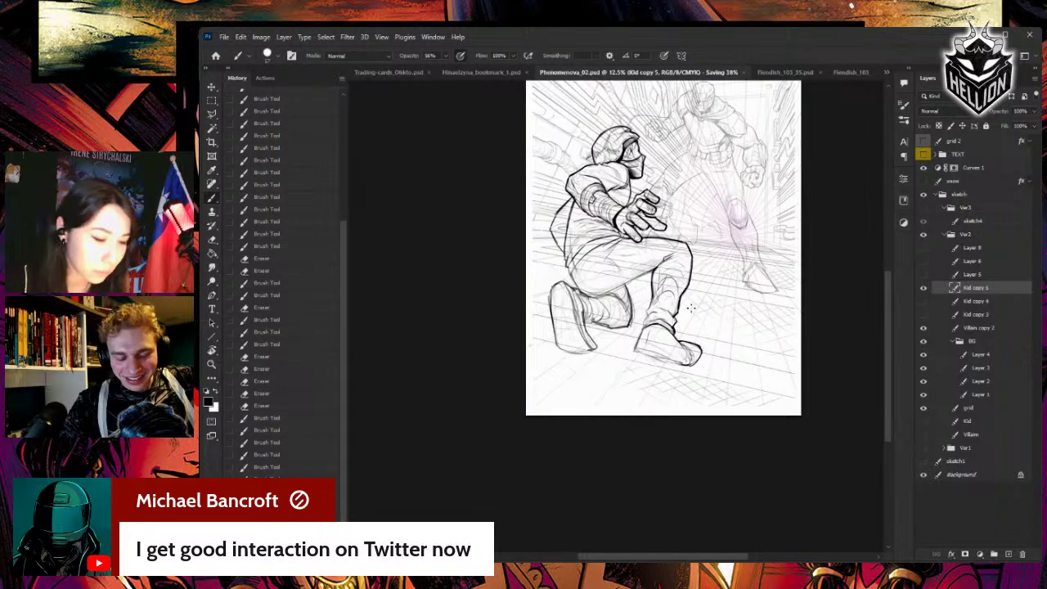
- Redraw the outer contour of the crouching figure's upper back
drag(690, 382, 698, 299)
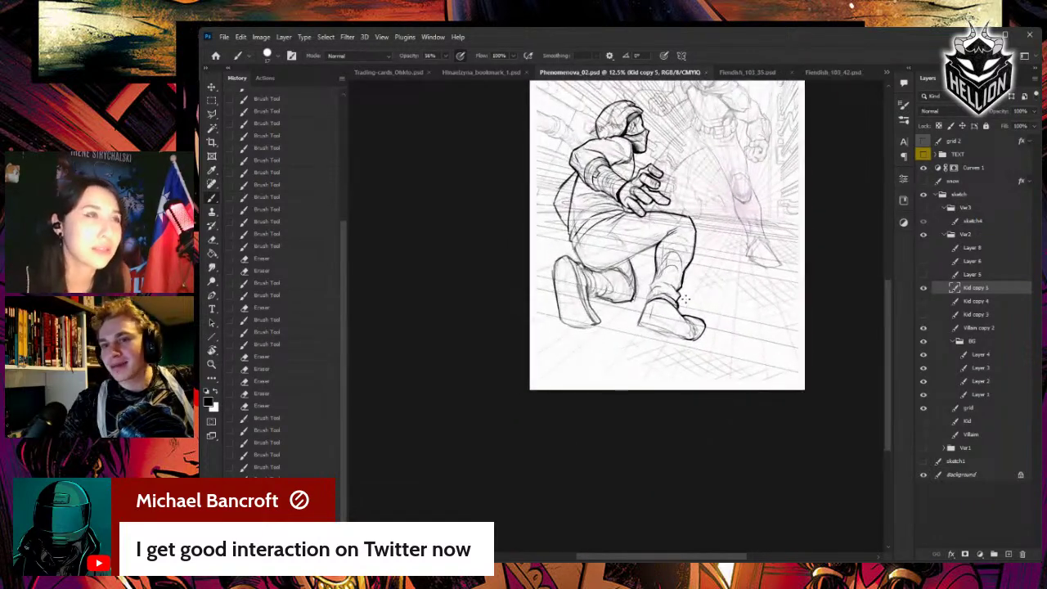
key(e)
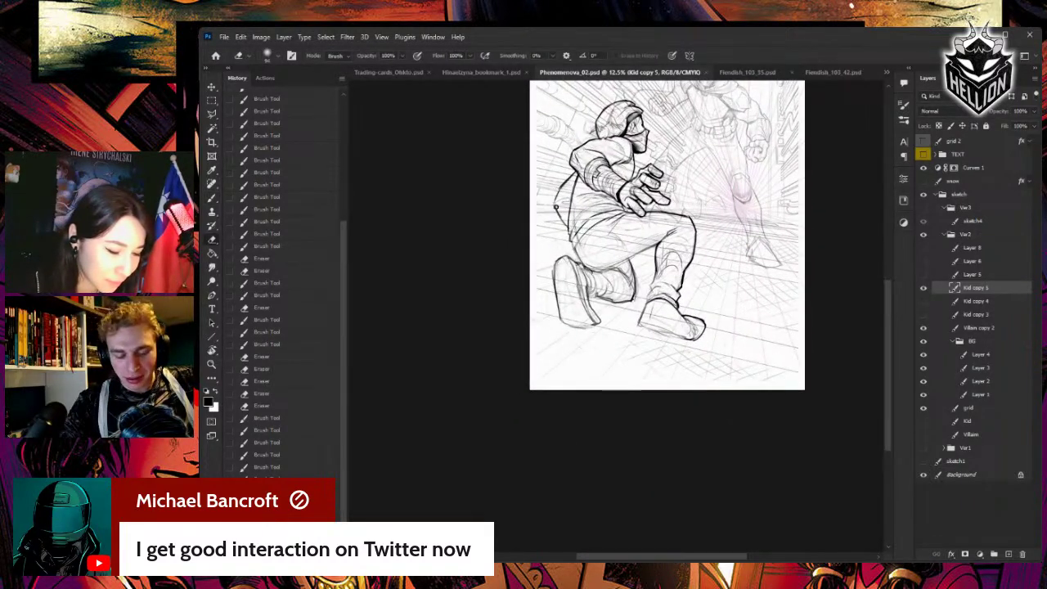
key(b)
mouse_move(554, 201)
mouse_down()
mouse_move(557, 211)
mouse_move(561, 185)
mouse_move(557, 196)
mouse_up()
key(e)
key(b)
drag(563, 182, 555, 203)
- Erase the overlapping marks on the upper-back contour and restate it with a cleaner stroke
key(e)
mouse_move(556, 201)
mouse_down()
mouse_move(562, 187)
mouse_move(555, 201)
mouse_up()
key(b)
mouse_move(566, 180)
mouse_down()
mouse_move(554, 203)
mouse_move(562, 216)
mouse_move(556, 196)
mouse_move(561, 214)
mouse_move(558, 205)
mouse_up()
key(e)
key(b)
key(e)
key(b)
key(b)
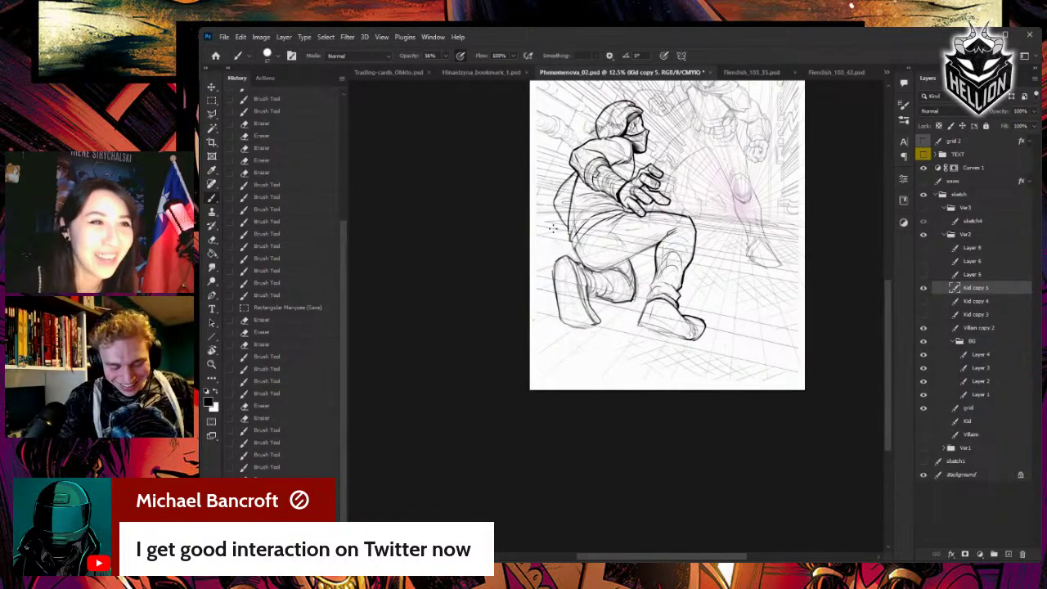
scroll(552, 229, up, 1)
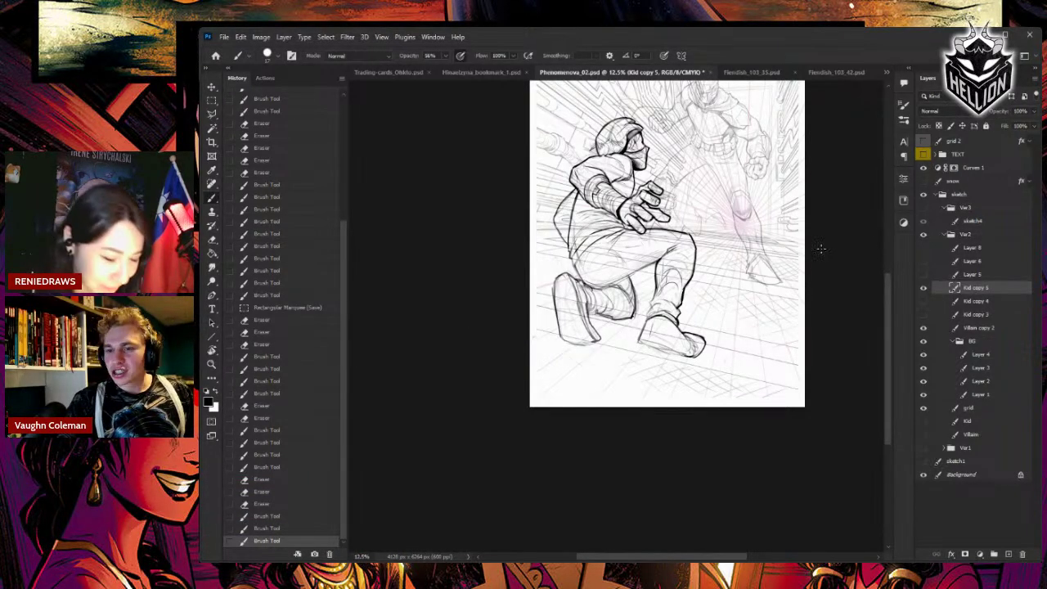
- Erase and redraw the outline of the bulging shape behind the crouching figure's back, from its lower end up toward the shoulder
key(e)
drag(559, 229, 556, 226)
drag(558, 227, 555, 223)
key(b)
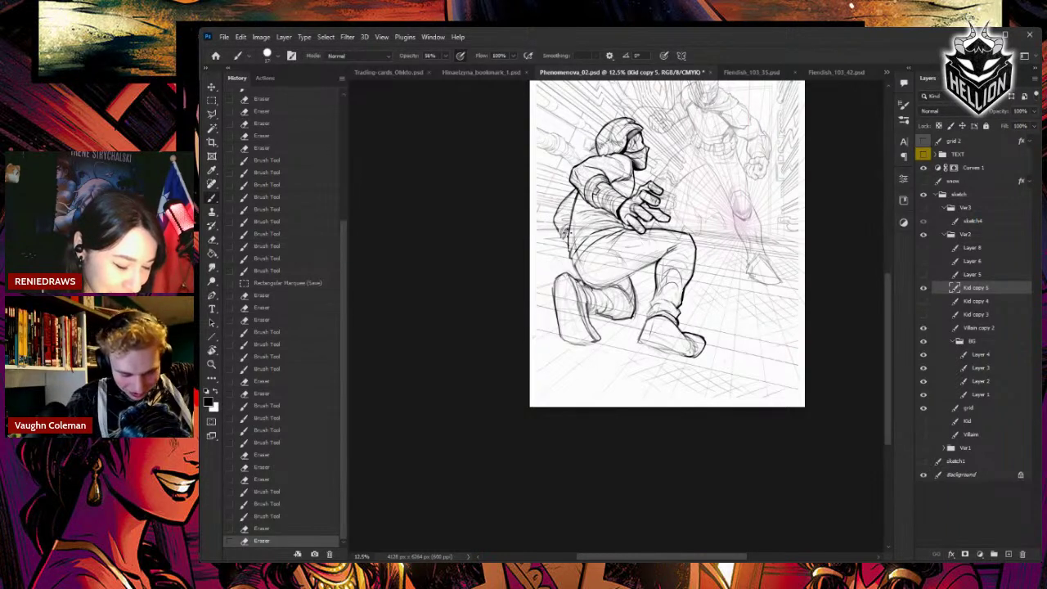
drag(564, 240, 562, 211)
key(e)
key(b)
key(e)
key(b)
drag(569, 212, 560, 194)
- Save the Phenomenova_02.psd document
key(e)
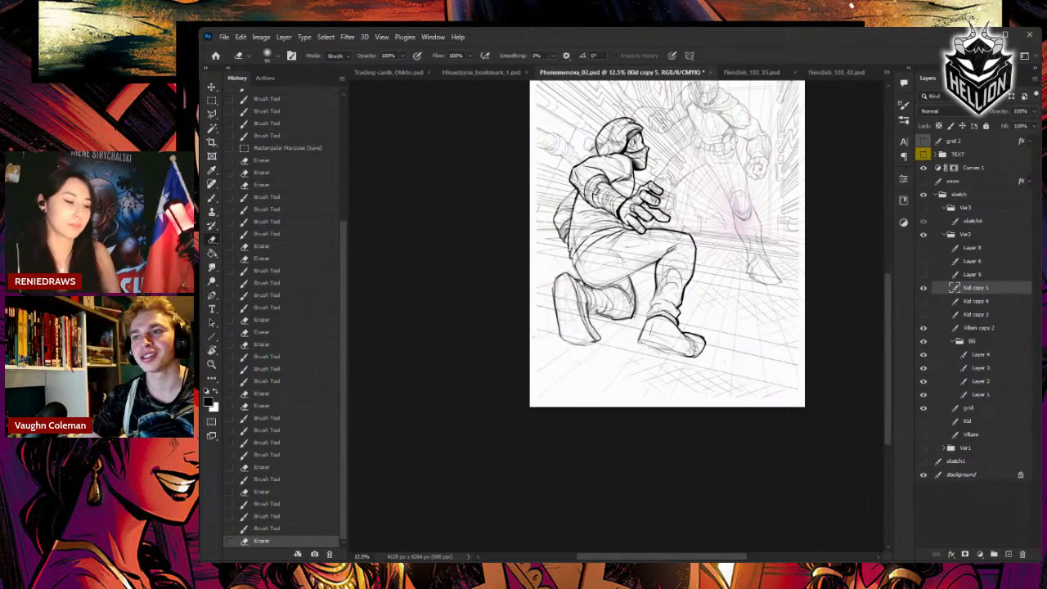
click(757, 488)
key(ctrl+s)
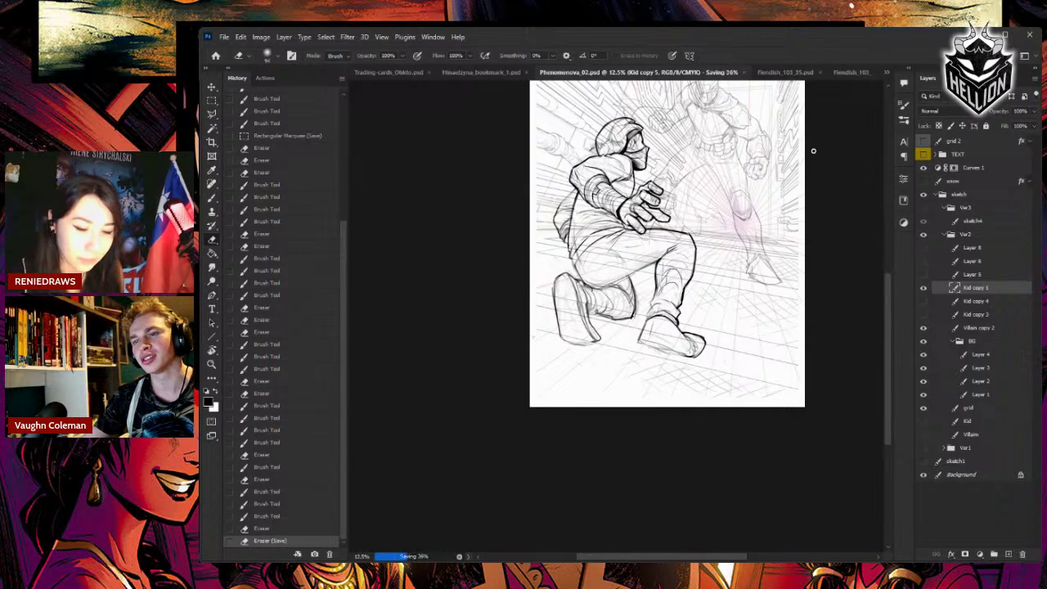
- Redraw the contour from the crouching figure's seat to the underside of the kneeling thigh, erasing overlapping strokes
key(b)
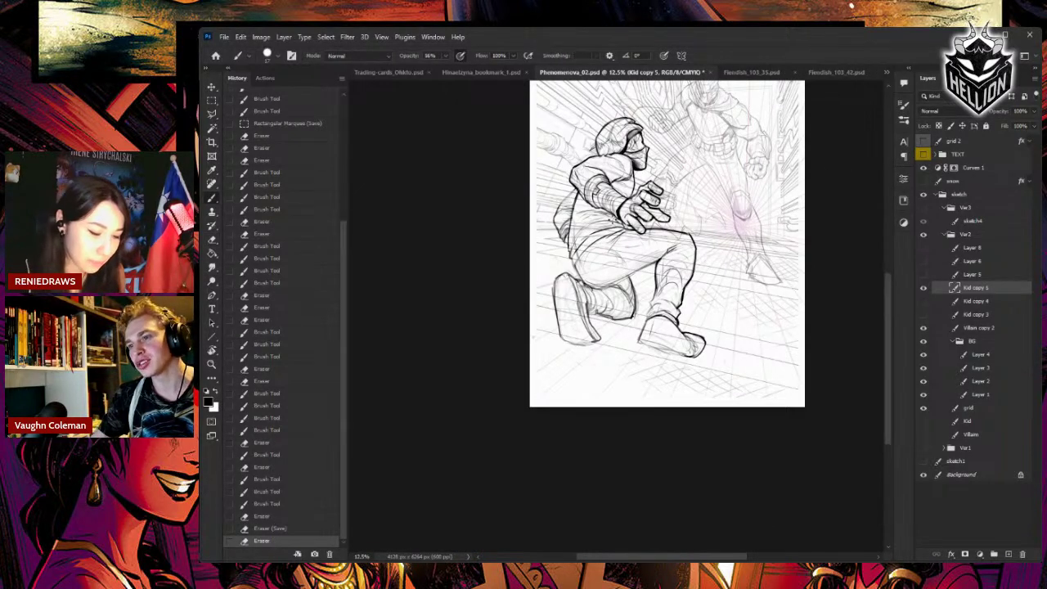
drag(570, 256, 579, 273)
key(e)
key(b)
drag(576, 269, 581, 278)
drag(576, 270, 587, 283)
key(e)
drag(586, 281, 599, 281)
key(b)
drag(600, 281, 601, 288)
key(e)
drag(600, 288, 595, 288)
drag(596, 287, 593, 286)
- Rework the lines where the folded rear leg meets the upturned shoe, alternating brush strokes with erasing
key(b)
drag(594, 286, 588, 283)
mouse_move(585, 280)
mouse_down()
mouse_move(594, 292)
mouse_move(587, 282)
mouse_up()
key(e)
key(b)
mouse_move(583, 279)
mouse_down()
mouse_move(588, 296)
mouse_move(583, 282)
mouse_move(590, 286)
mouse_up()
key(e)
key(b)
key(e)
drag(588, 284, 592, 295)
key(e)
key(b)
drag(591, 293, 594, 303)
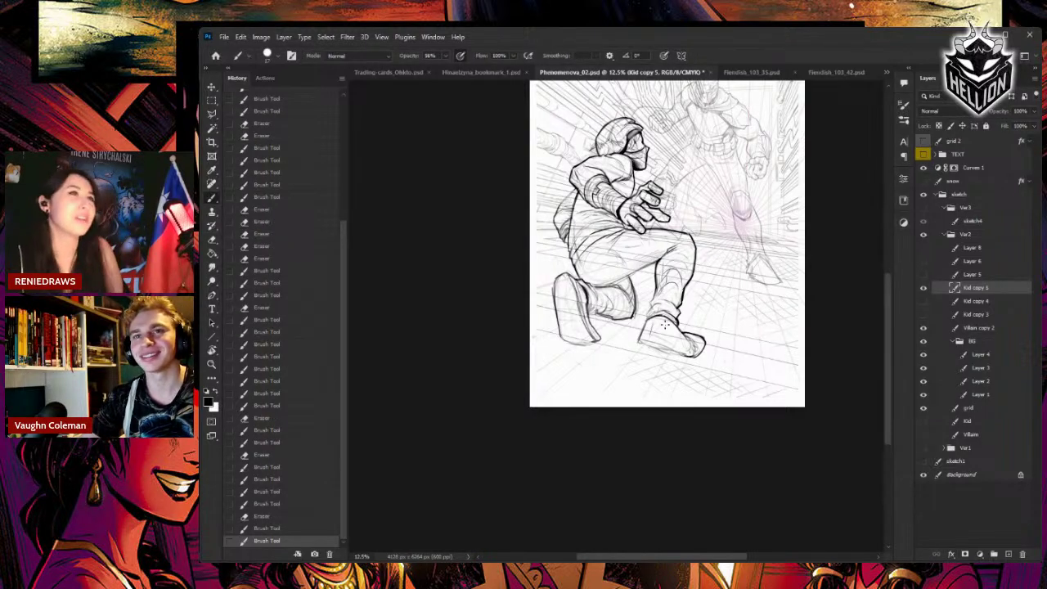
- Touch up the lower part of the bulging shape on the figure's back and erase its excess marks
key(e)
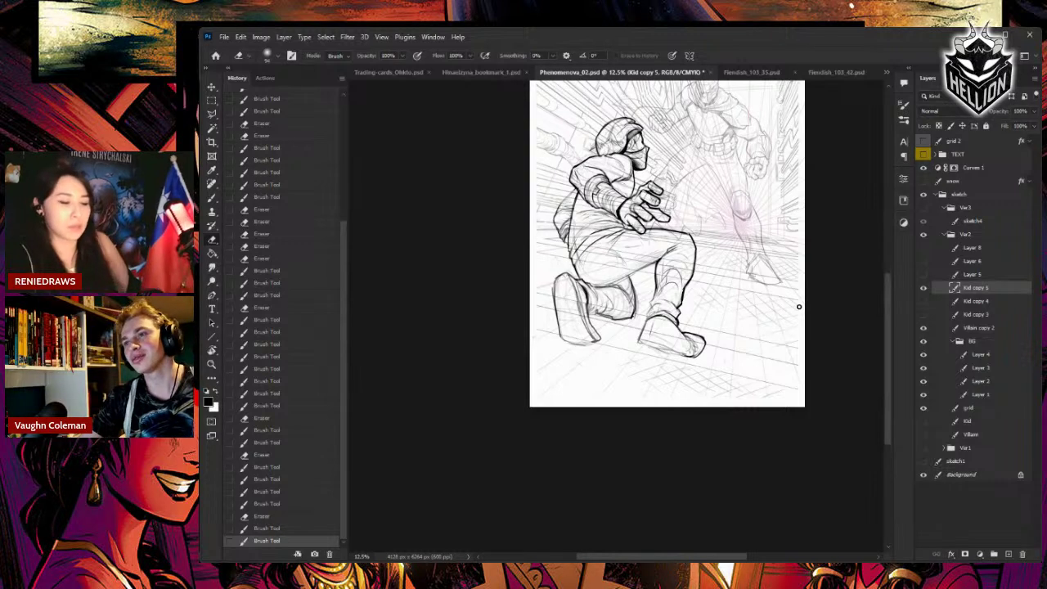
key(b)
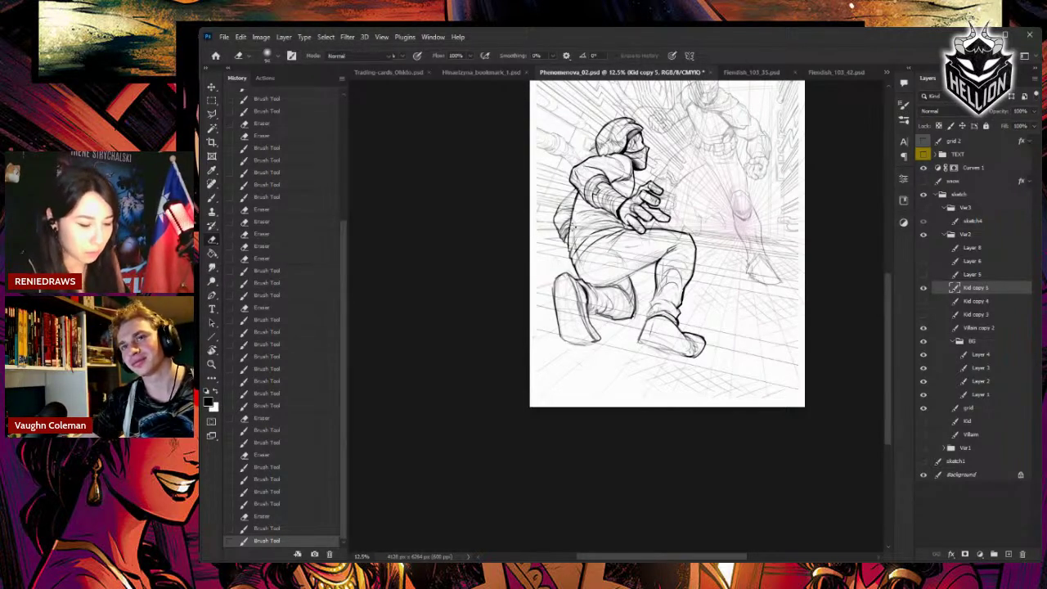
drag(563, 239, 568, 246)
mouse_move(563, 239)
mouse_down()
mouse_move(569, 248)
mouse_move(562, 235)
mouse_up()
key(e)
drag(565, 238, 564, 234)
drag(561, 237, 575, 186)
- Clean up and restate the upper edge of the back shape below the near shoulder
key(b)
key(e)
drag(560, 208, 583, 187)
key(b)
key(e)
key(b)
mouse_move(574, 197)
mouse_down()
mouse_move(583, 187)
mouse_move(562, 197)
mouse_up()
key(e)
key(b)
drag(556, 206, 566, 197)
drag(558, 210, 567, 197)
- Enlarge the eraser and fade the linework of the upturned rear shoe and the folded leg beside it
key(e)
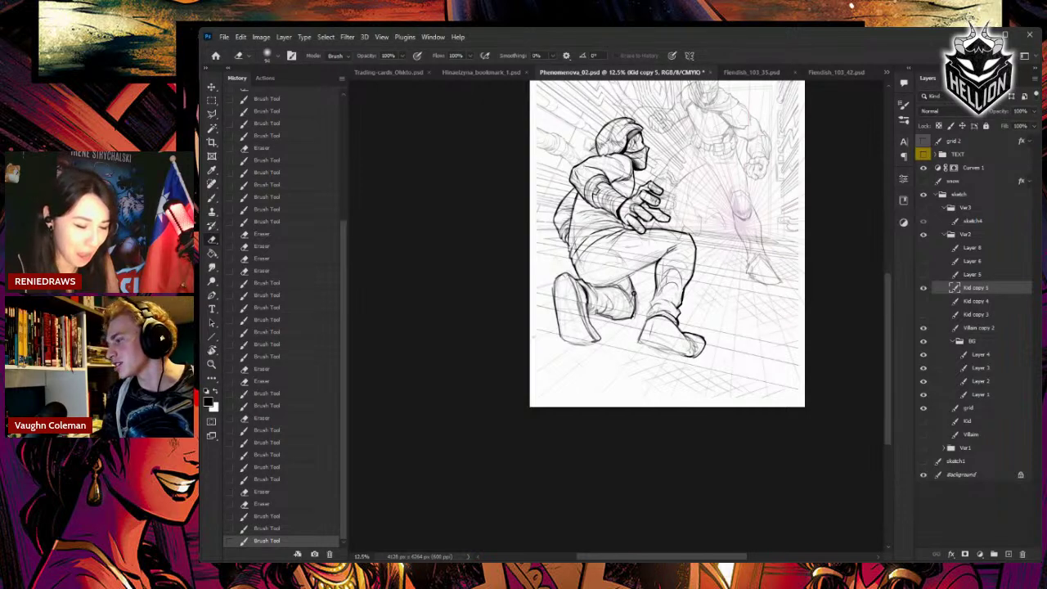
key(bracketright)
key(bracketright)
key(bracketright)
key(bracketright)
key(bracketright)
key(bracketright)
key(bracketright)
key(bracketright)
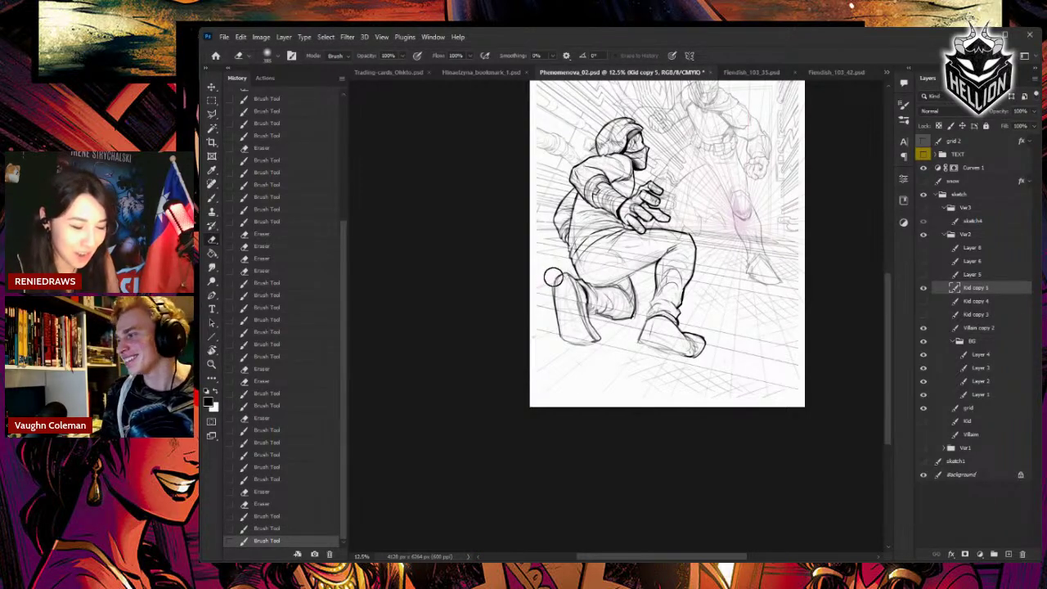
drag(555, 277, 559, 299)
mouse_move(565, 272)
mouse_down()
mouse_move(601, 318)
mouse_move(634, 296)
mouse_move(625, 292)
mouse_move(616, 302)
mouse_move(628, 315)
mouse_up()
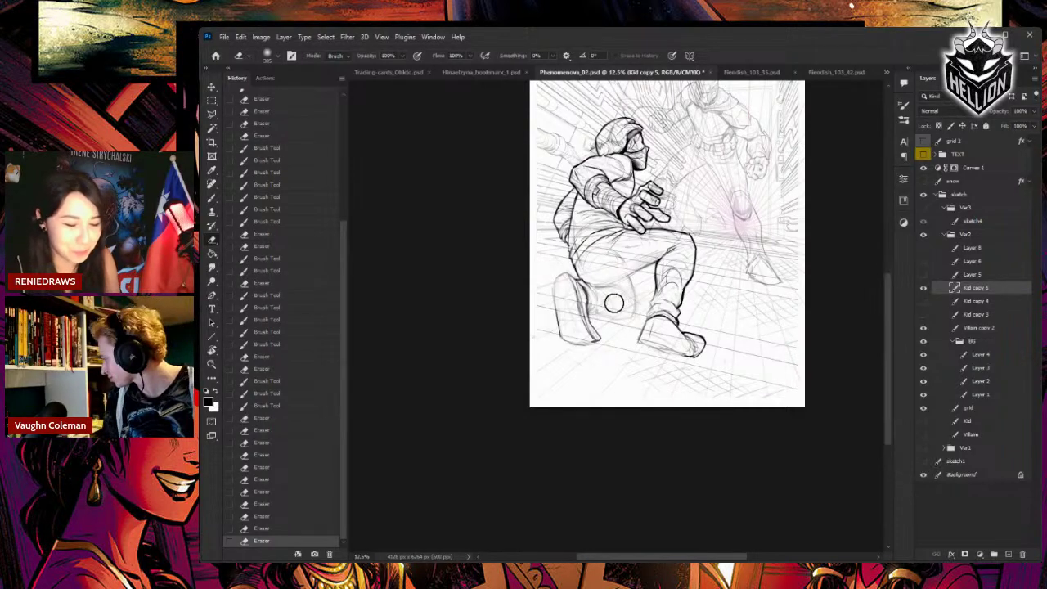
- Redraw the contour under the seat and thigh, above the faded folded leg
key(b)
drag(578, 266, 601, 282)
drag(587, 279, 604, 274)
drag(607, 270, 612, 280)
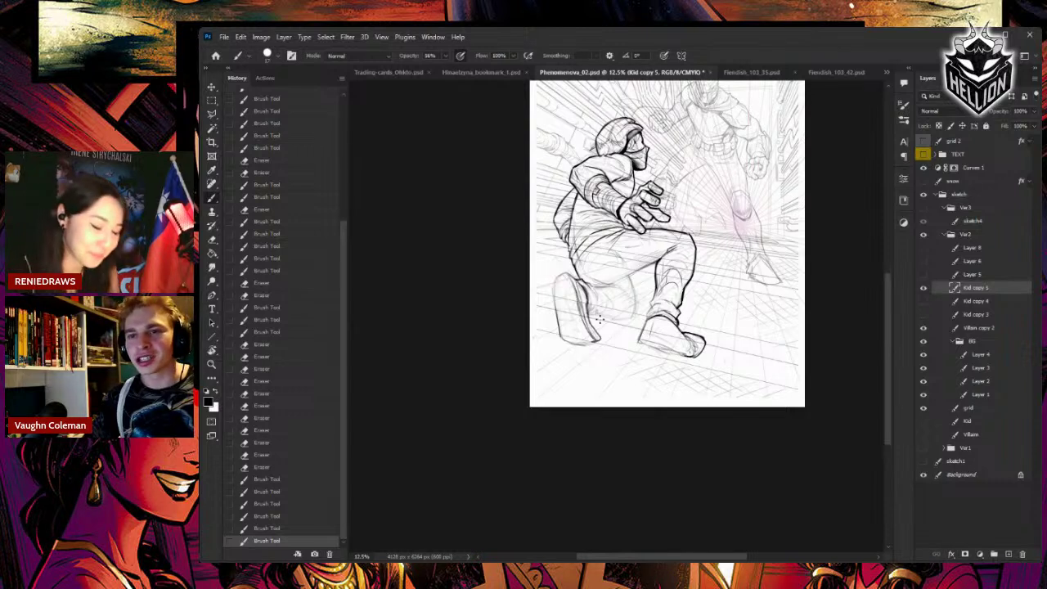
- Restate the outline of the upturned rear shoe, rounding its upper end with darker strokes
key(e)
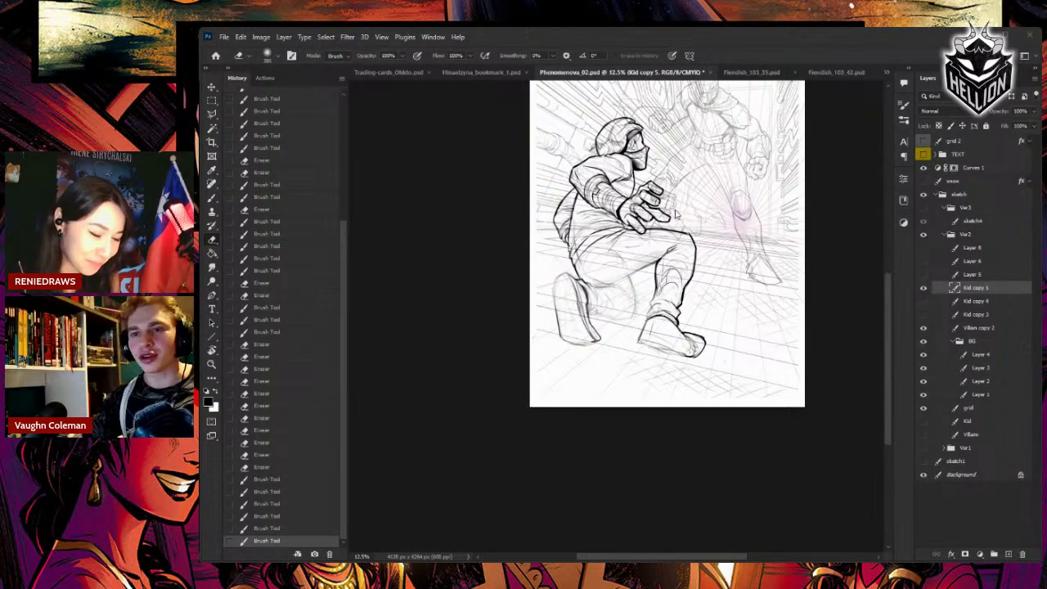
drag(677, 214, 698, 175)
key(b)
mouse_move(557, 280)
mouse_down()
mouse_move(554, 298)
mouse_move(567, 273)
mouse_up()
mouse_move(564, 272)
mouse_down()
mouse_move(584, 287)
mouse_move(566, 272)
mouse_up()
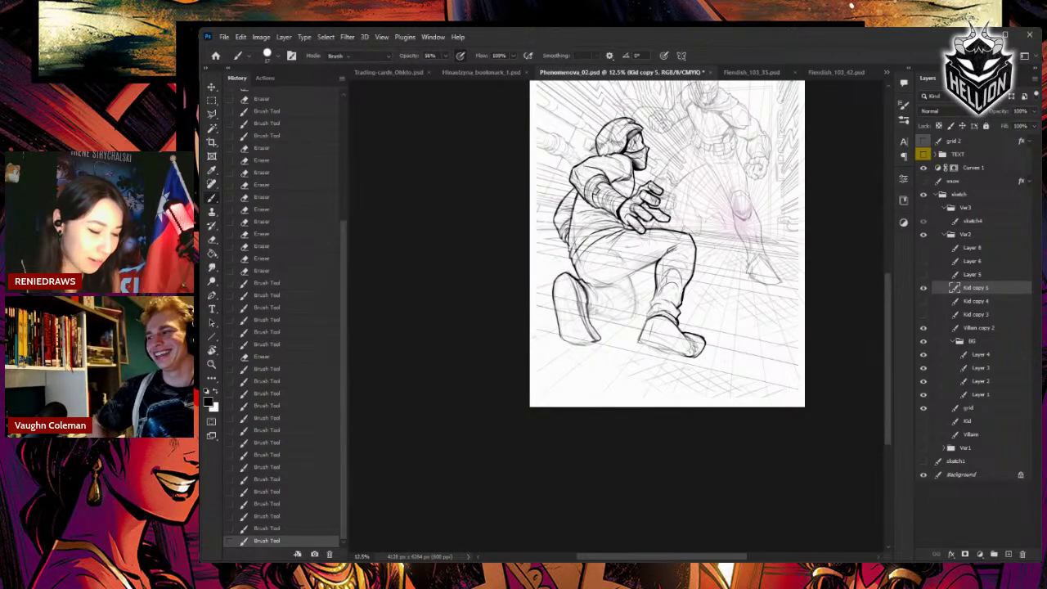
key(e)
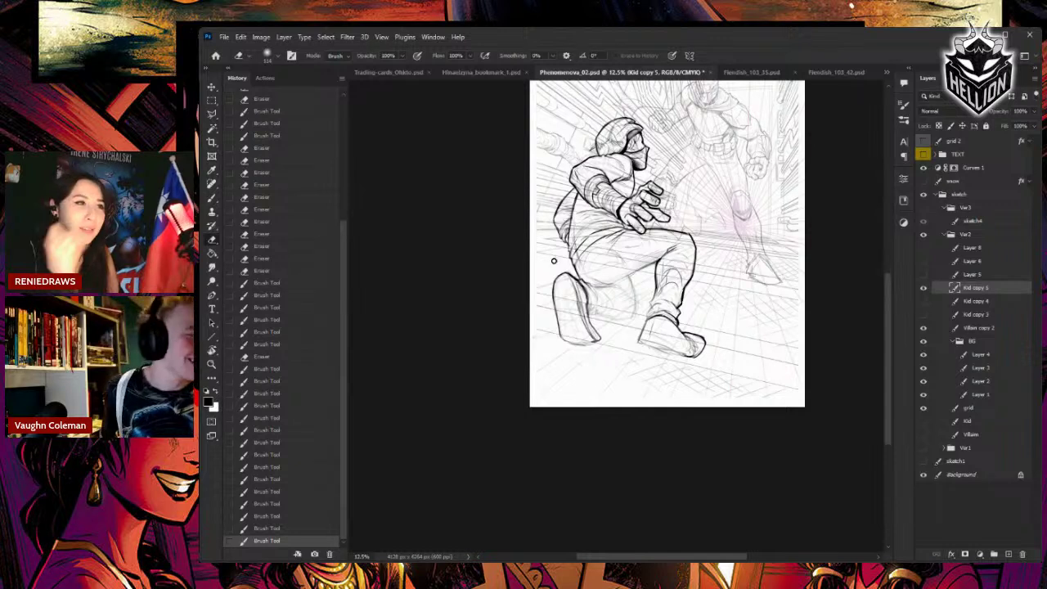
- Add short brush strokes around the base of the crouching figure's near hand
scroll(553, 261, up, 3)
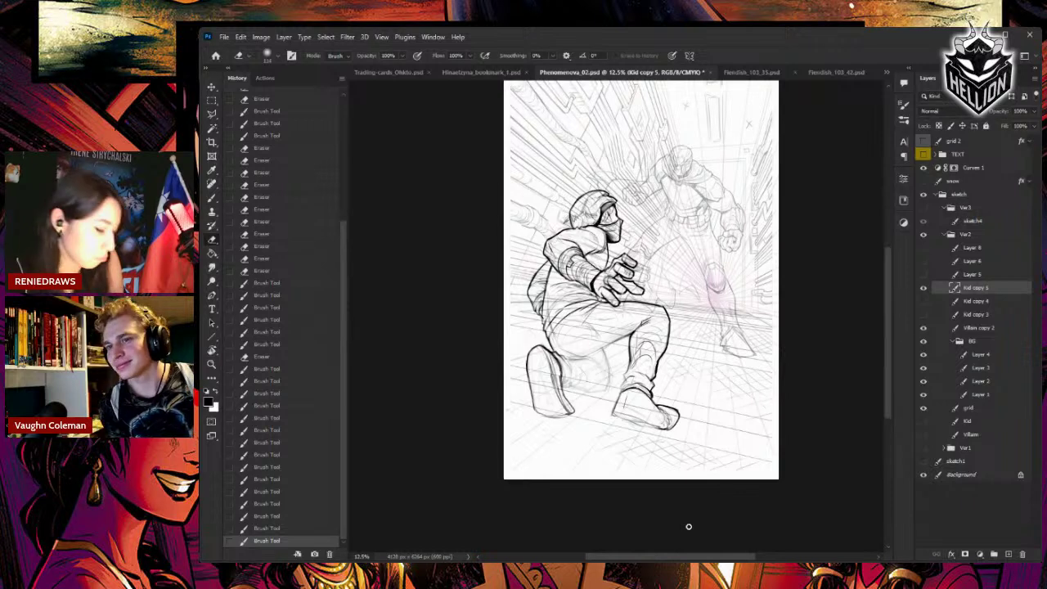
key(b)
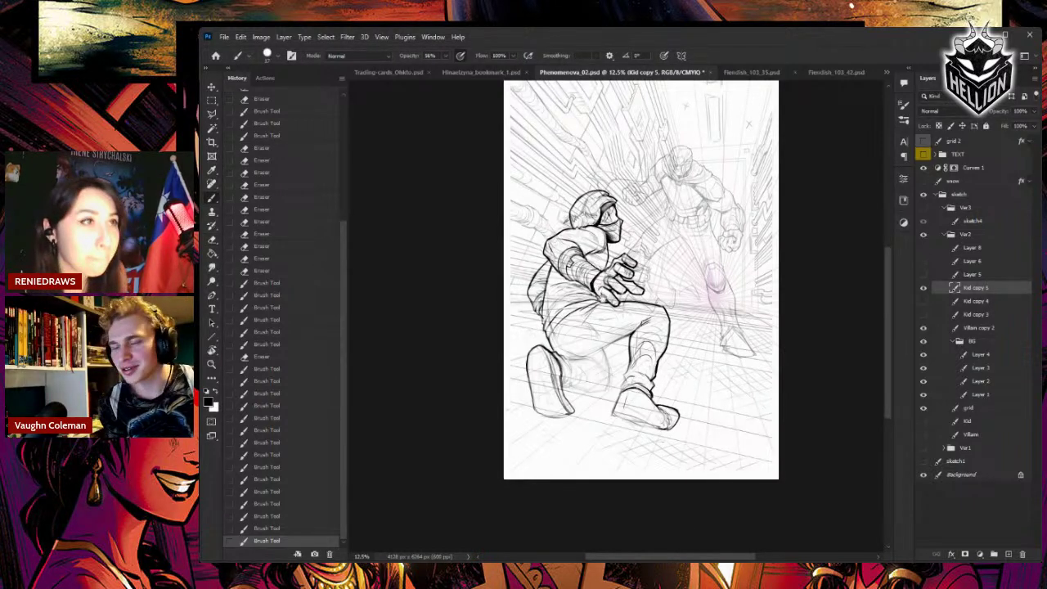
drag(623, 247, 671, 206)
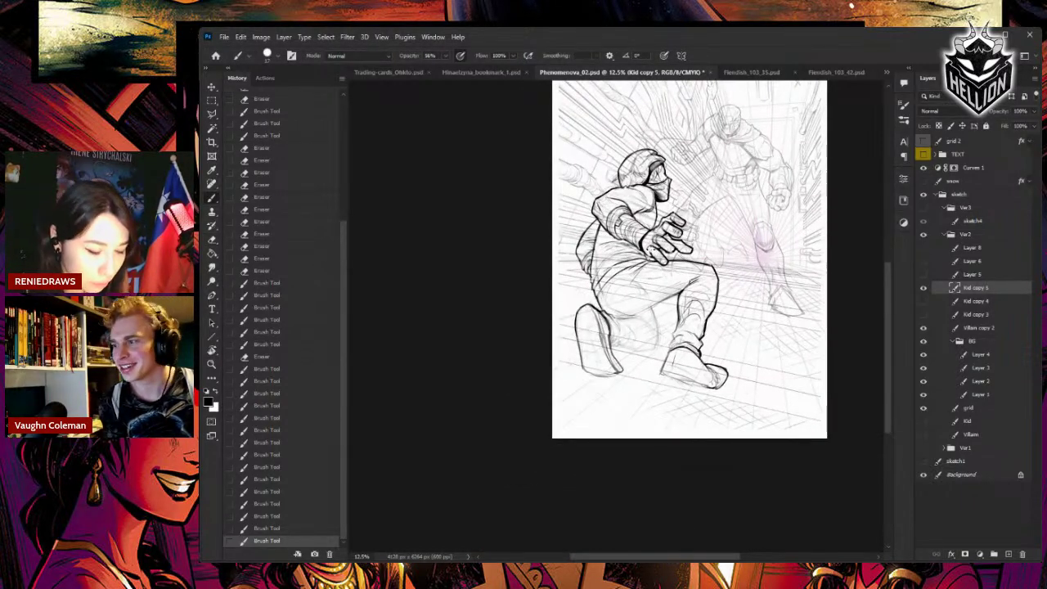
drag(647, 247, 655, 255)
drag(650, 246, 656, 246)
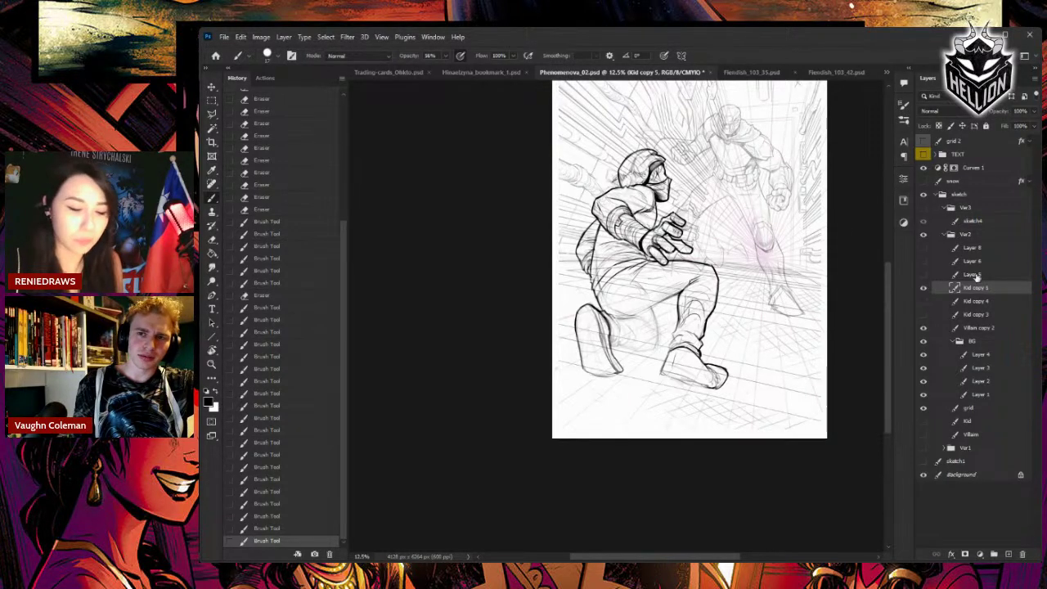
- Rotate the canvas to sketch the ankle and folded lower leg beside the rear shoe, and return the view to upright
mouse_move(735, 222)
mouse_down()
mouse_move(721, 240)
mouse_move(715, 231)
mouse_up()
key(t)
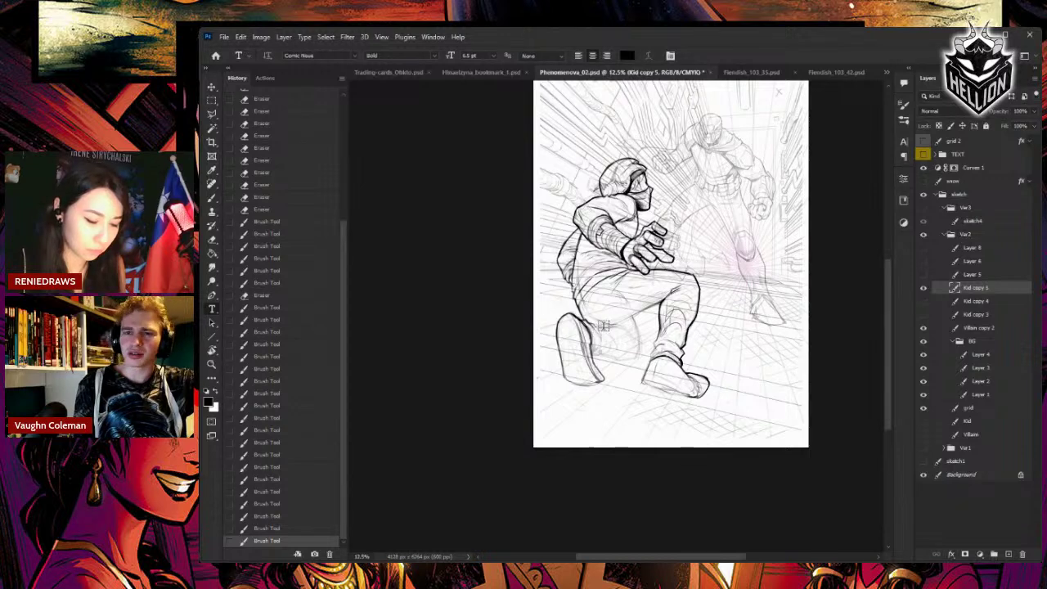
key(r)
mouse_move(603, 326)
mouse_down()
mouse_move(755, 331)
mouse_move(750, 213)
mouse_move(701, 177)
mouse_up()
key(b)
drag(617, 215, 617, 227)
drag(619, 219, 615, 232)
drag(619, 219, 618, 251)
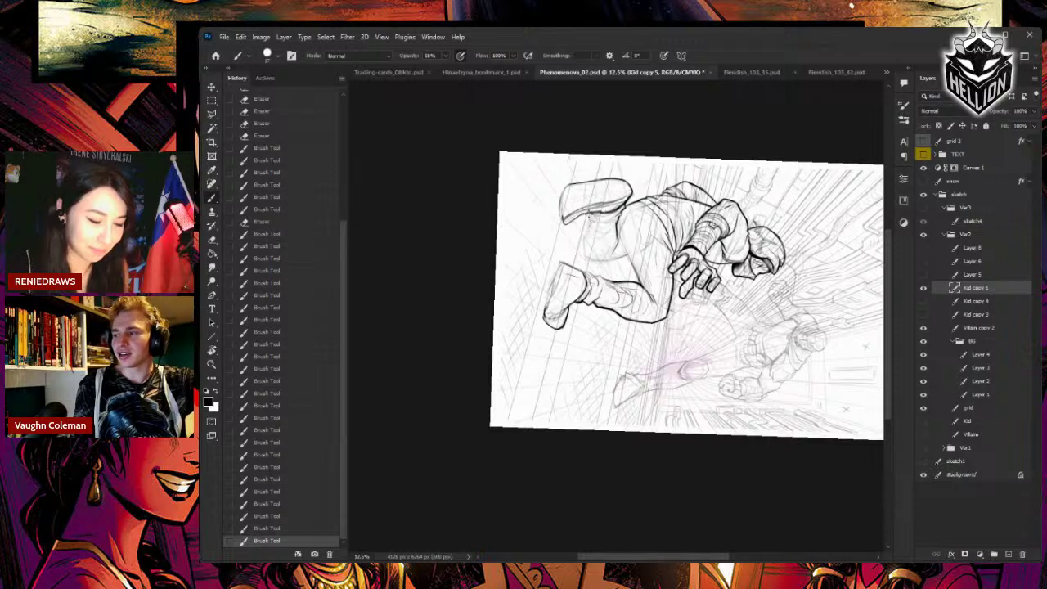
drag(588, 211, 590, 222)
drag(588, 215, 601, 237)
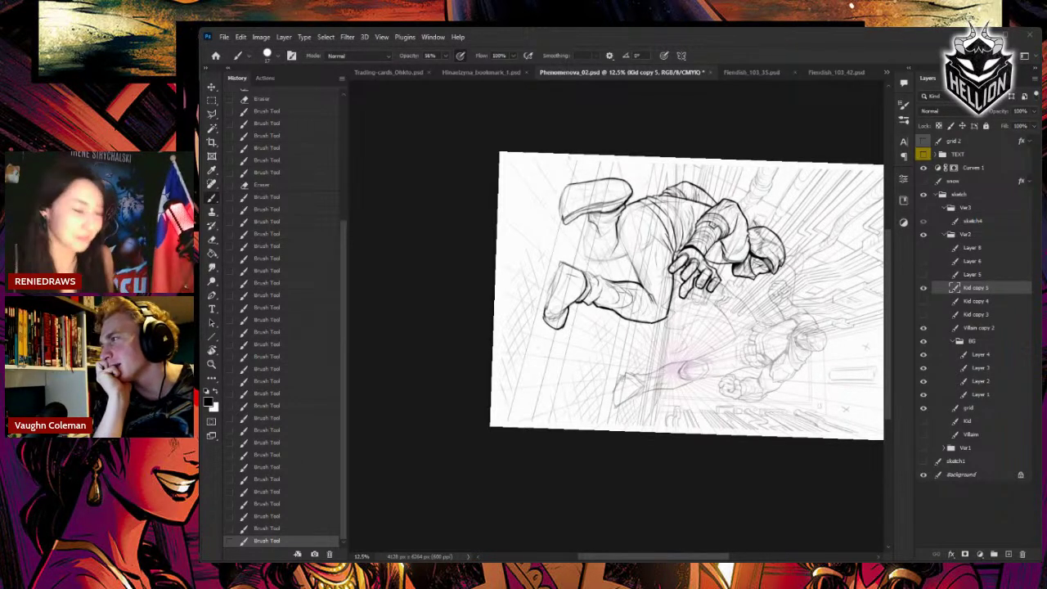
key(Escape)
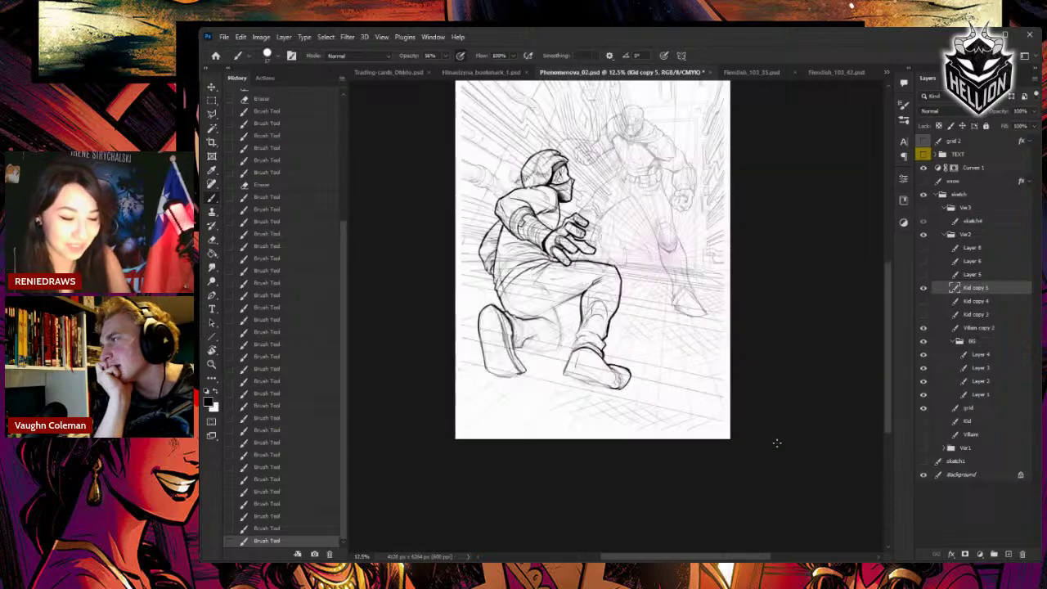
- Zoom in to 25% and erase excess marks around the near hand's fingers
drag(773, 374, 807, 414)
key(ctrl+minus)
key(ctrl+plus)
key(ctrl+plus)
key(ctrl+plus)
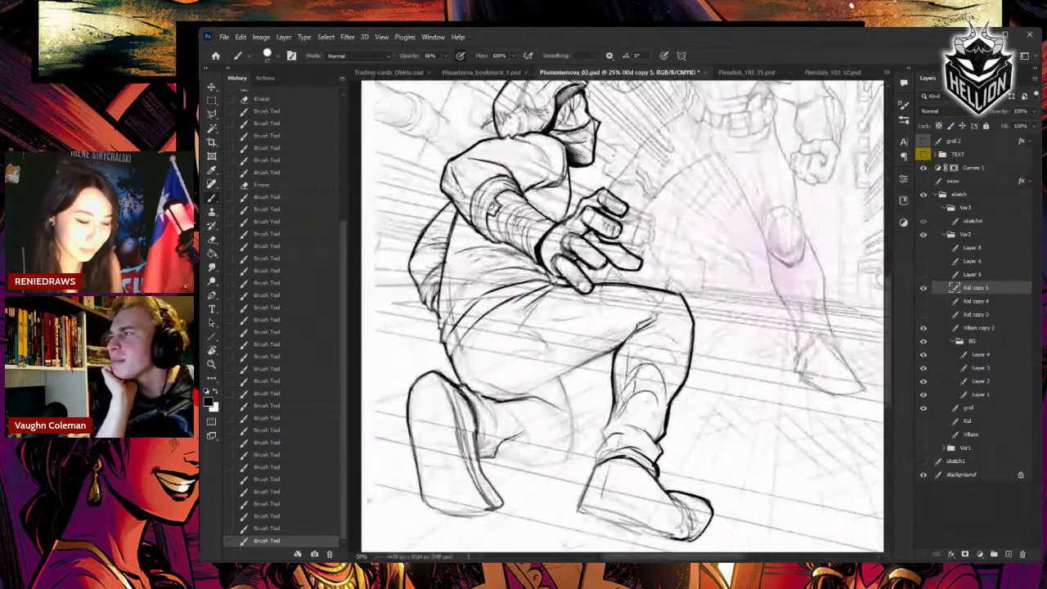
mouse_move(610, 243)
mouse_down()
mouse_move(665, 257)
mouse_move(629, 262)
mouse_up()
key(e)
drag(635, 263, 642, 270)
- Erase and redraw the finger contours of the near hand on a tilted canvas
key(r)
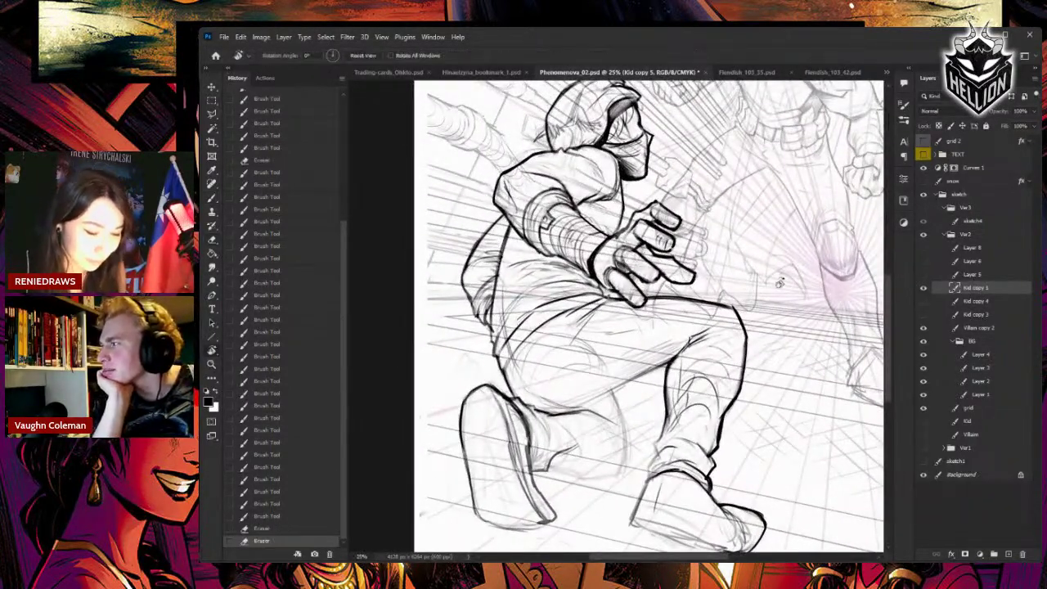
drag(780, 286, 765, 389)
key(e)
drag(657, 298, 664, 309)
key(b)
mouse_move(659, 299)
mouse_down()
mouse_move(663, 308)
mouse_move(640, 321)
mouse_up()
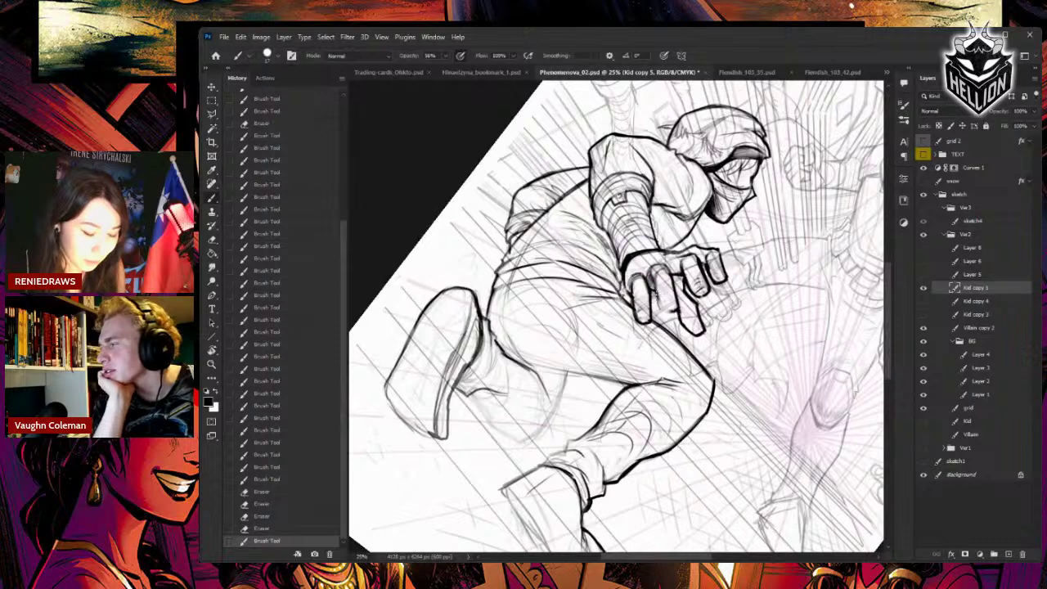
drag(651, 278, 656, 296)
drag(656, 296, 669, 312)
drag(668, 313, 677, 307)
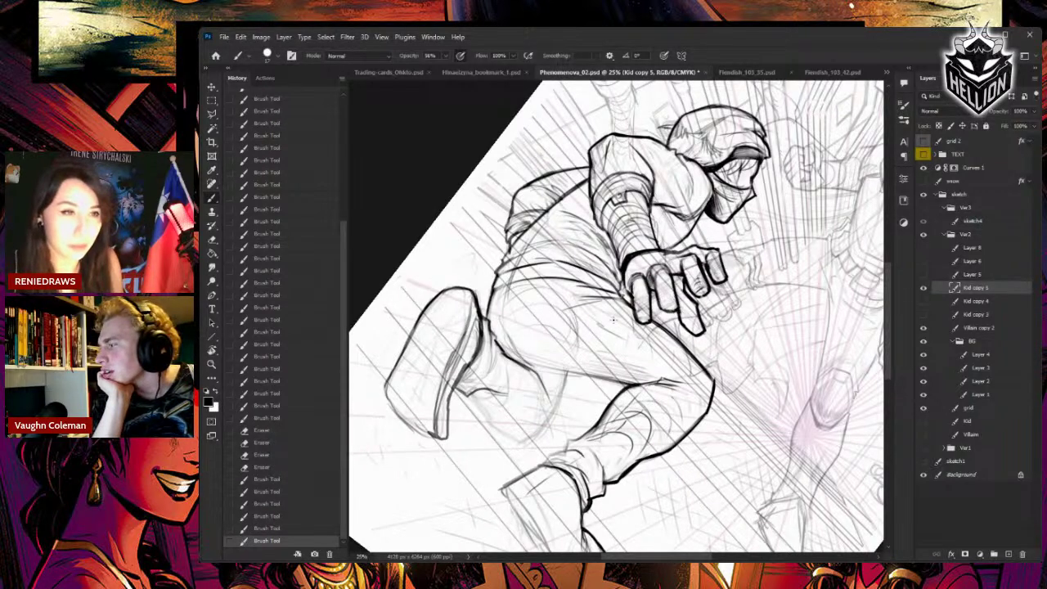
drag(614, 320, 614, 336)
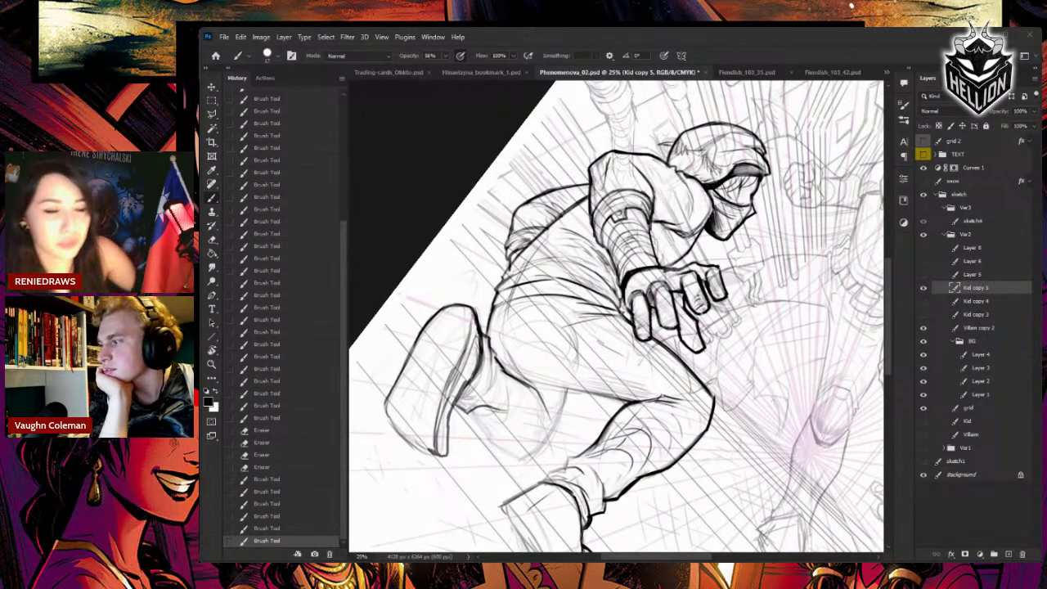
- Select the upper band of the near forearm wrap with the Polygonal Lasso, squash it to about 97% height with Free Transform and deselect
key(r)
mouse_move(699, 348)
mouse_down()
mouse_move(763, 256)
mouse_move(752, 237)
mouse_up()
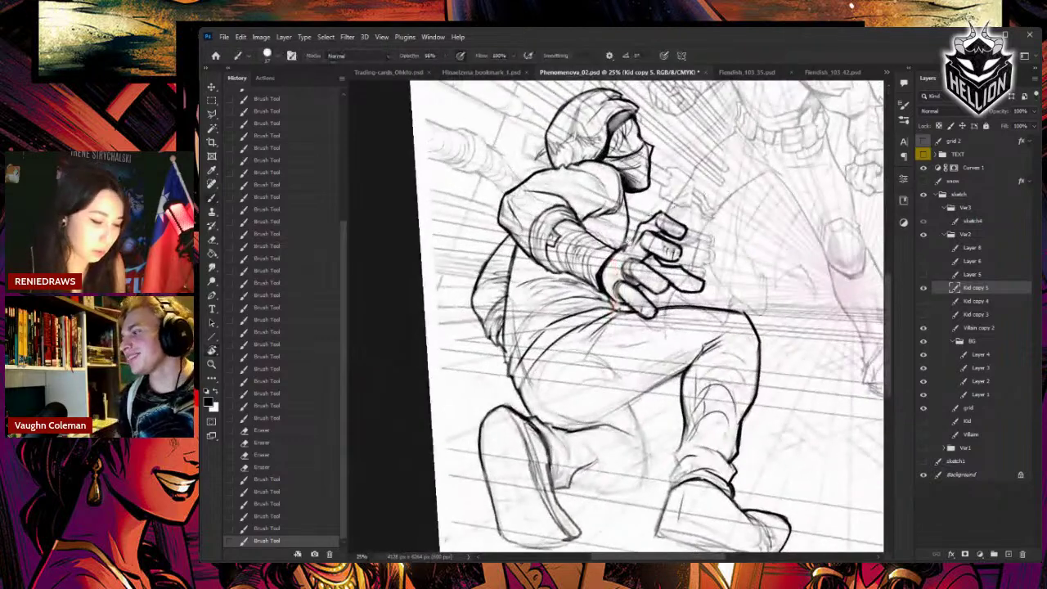
drag(654, 270, 664, 201)
key(r)
mouse_move(573, 174)
mouse_down()
mouse_move(670, 176)
mouse_move(651, 193)
mouse_move(657, 171)
mouse_up()
key(e)
key(b)
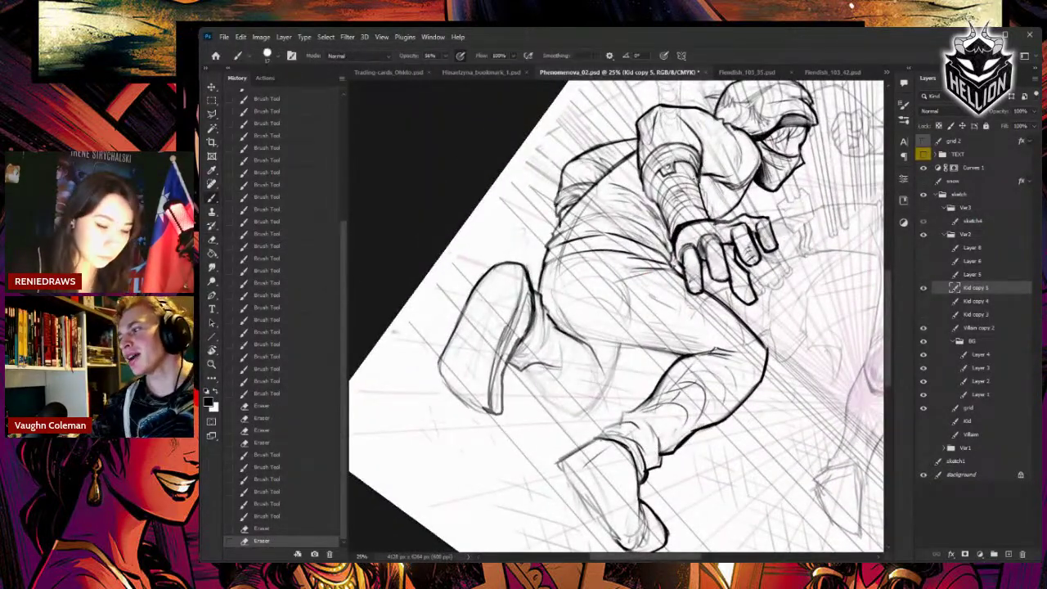
key(l)
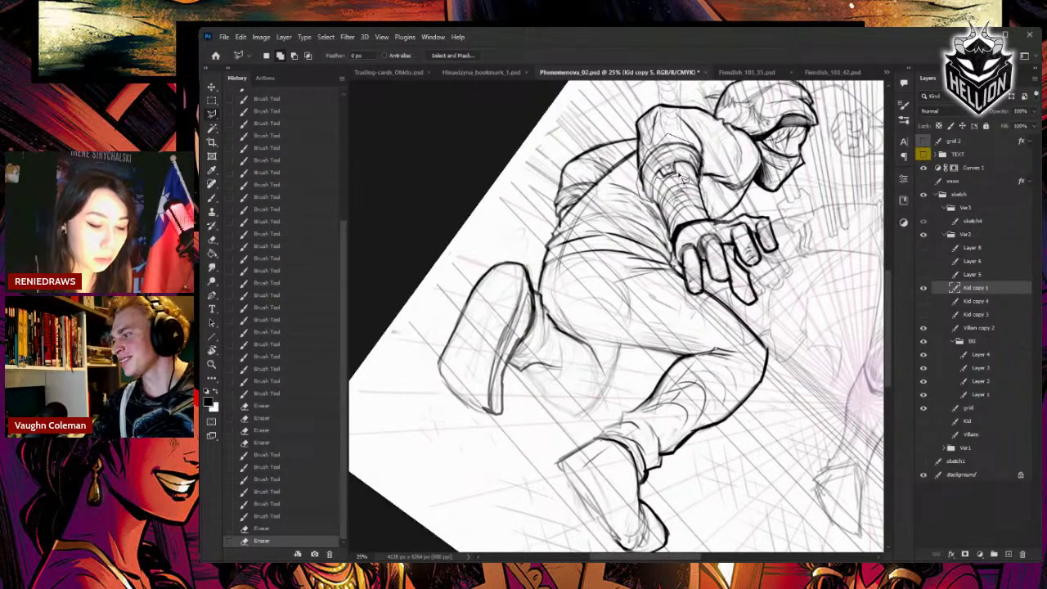
click(708, 190)
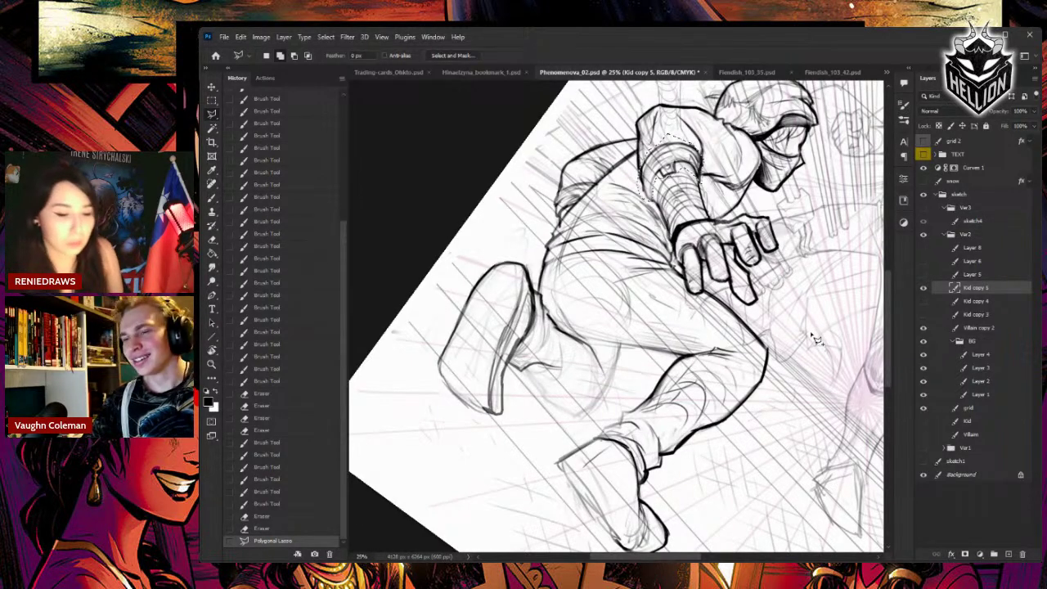
key(ctrl+t)
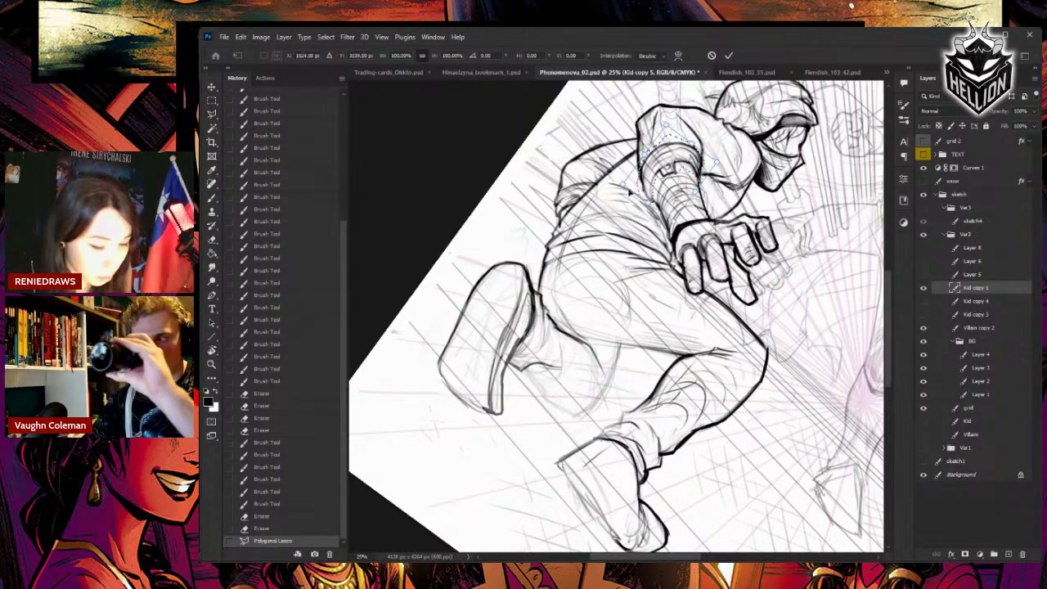
drag(648, 202, 645, 196)
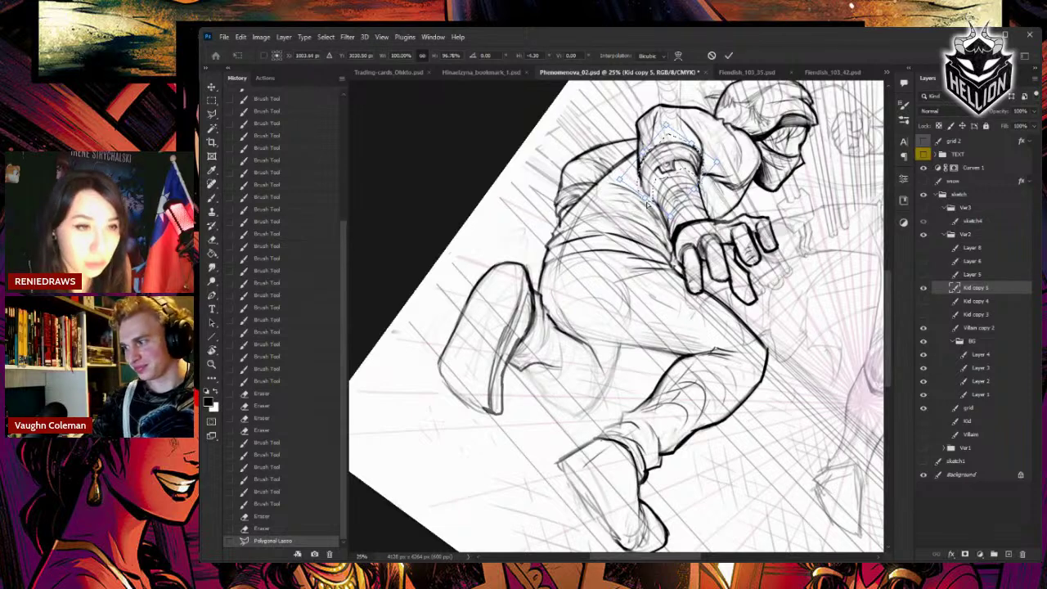
key(Return)
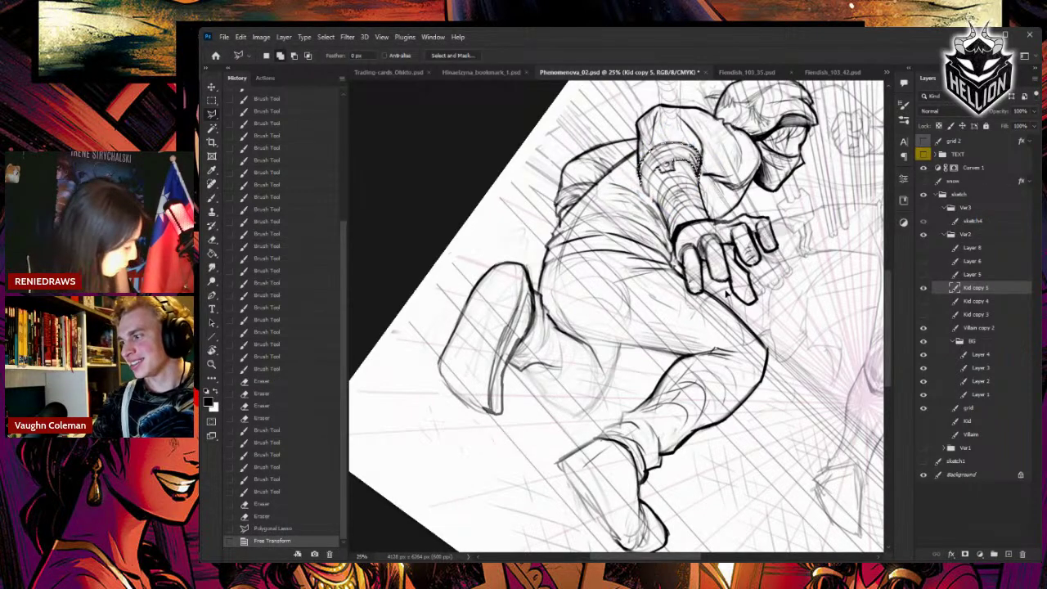
key(ctrl+d)
- Erase the dark contour along the inner edge of the transformed forearm wrap
key(b)
key(e)
drag(702, 152, 700, 163)
drag(697, 159, 690, 172)
drag(695, 163, 697, 173)
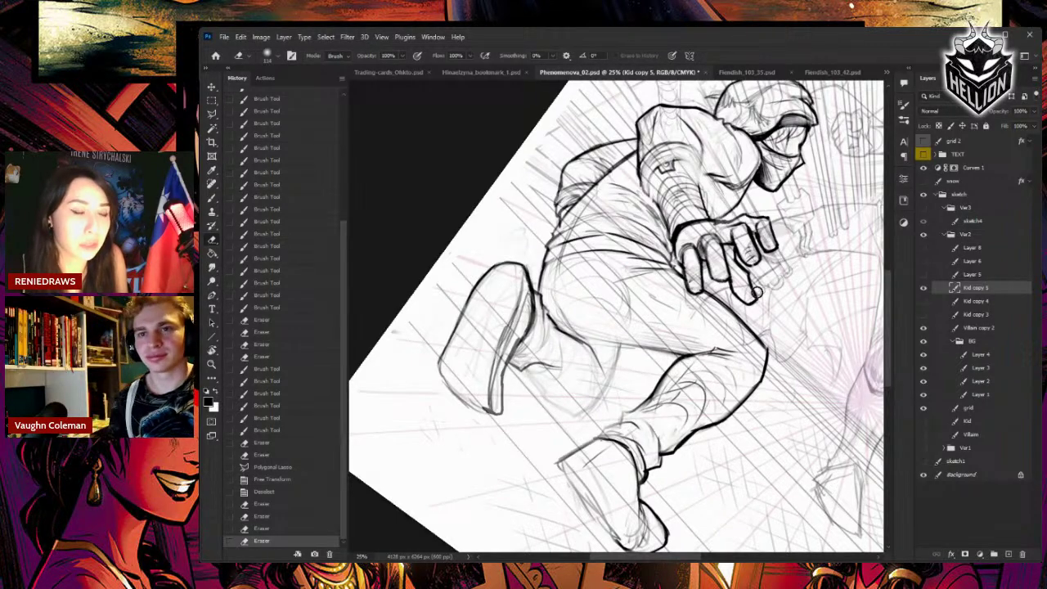
- Draw short brush strokes along the upper bands of the near forearm wrap, just below the elbow
key(b)
drag(701, 178, 700, 169)
click(691, 156)
click(691, 155)
click(687, 152)
click(685, 144)
click(690, 147)
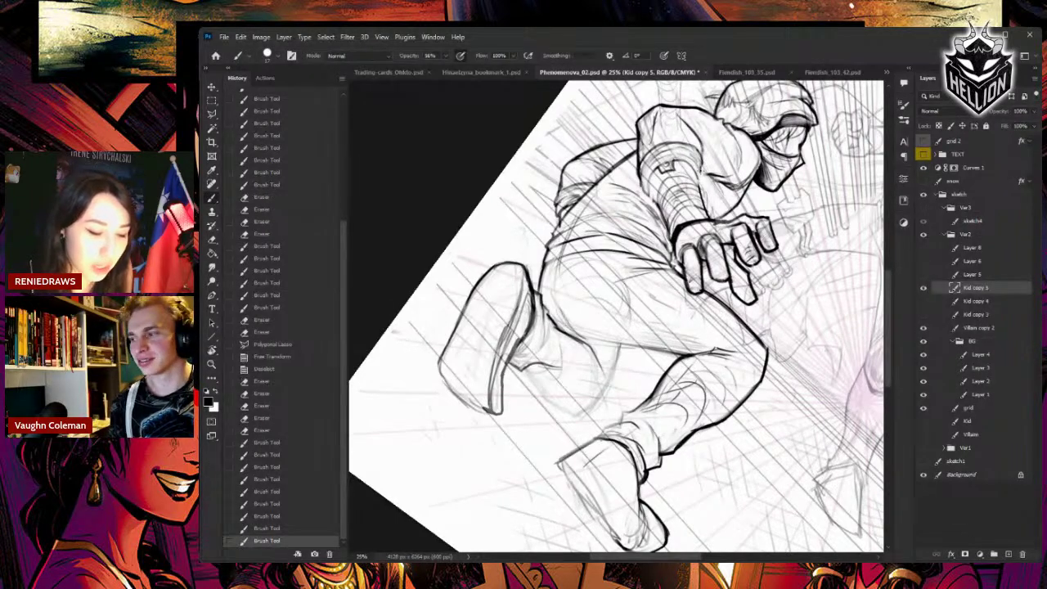
click(695, 161)
click(695, 161)
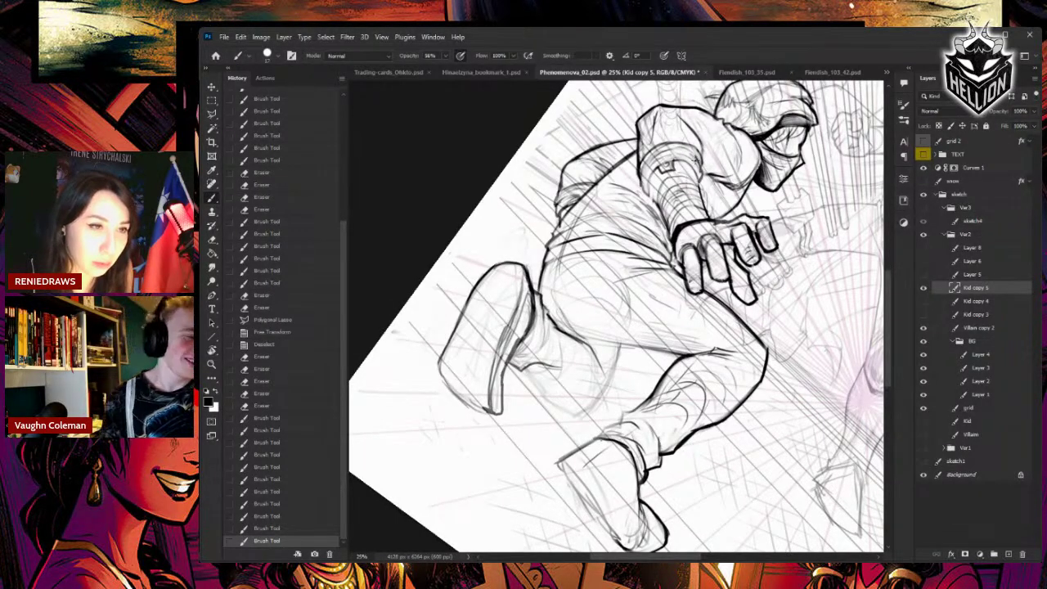
- Erase stray marks on the near upper sleeve and touch up the edge of the elbow with the brush
key(e)
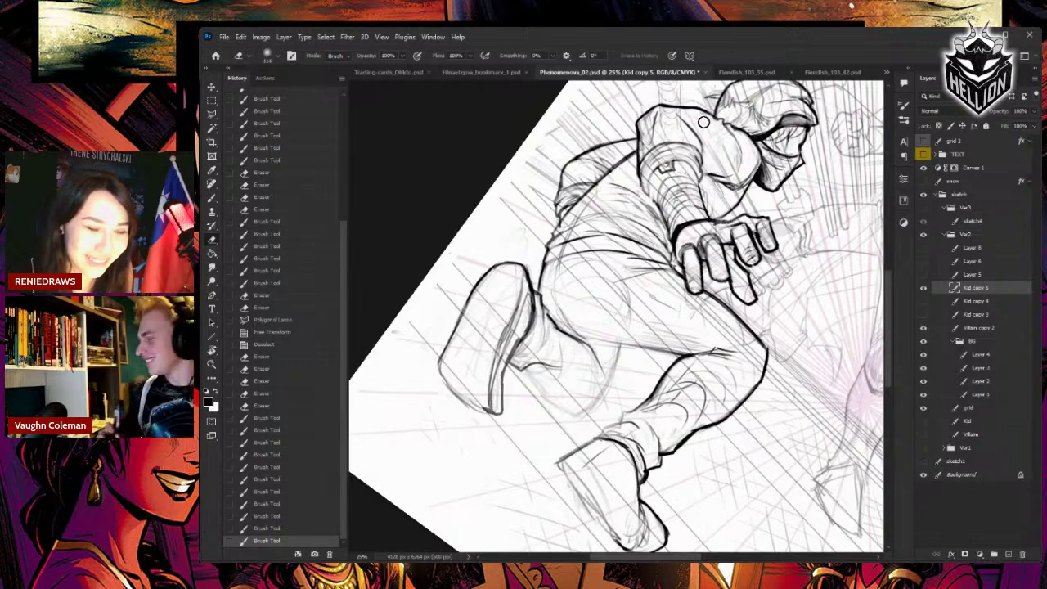
drag(689, 101, 689, 87)
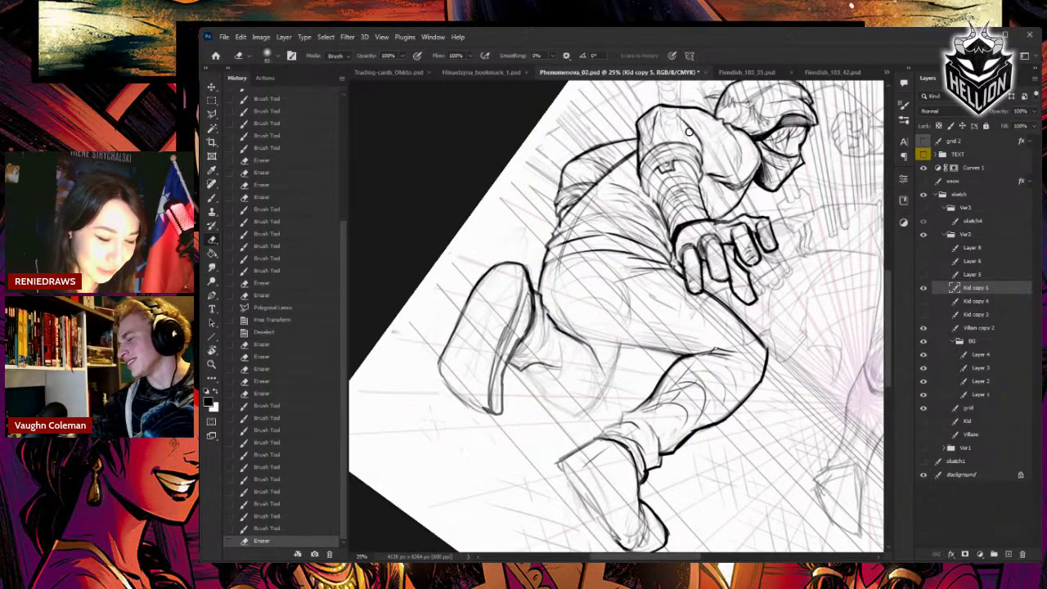
key(b)
drag(700, 146, 699, 144)
- Redraw and darken the outer contour of the near forearm wrap, from the elbow down toward the wrist
drag(641, 177, 653, 203)
key(e)
key(b)
key(e)
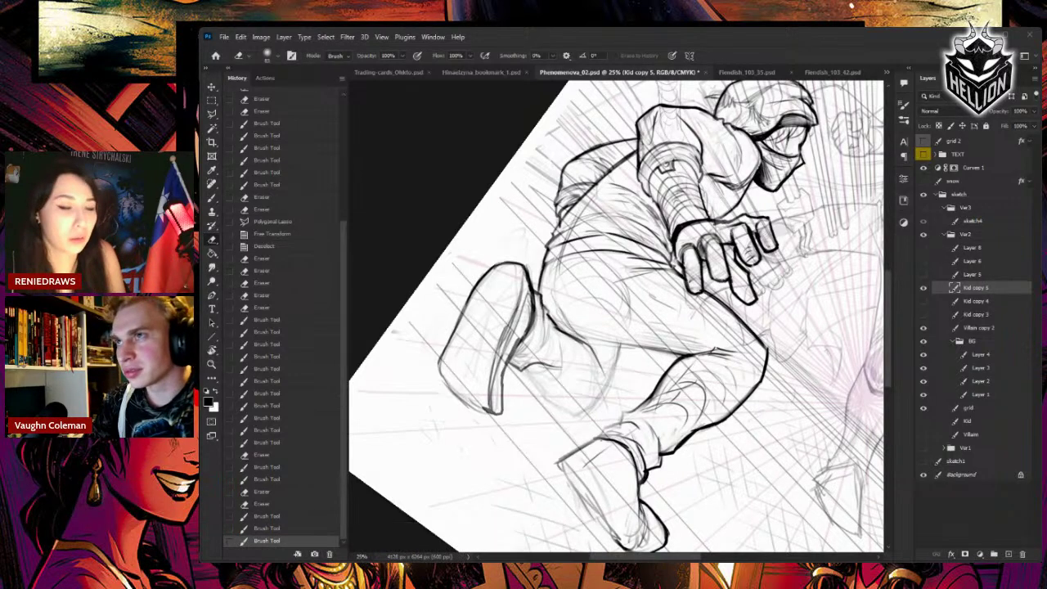
key(b)
key(e)
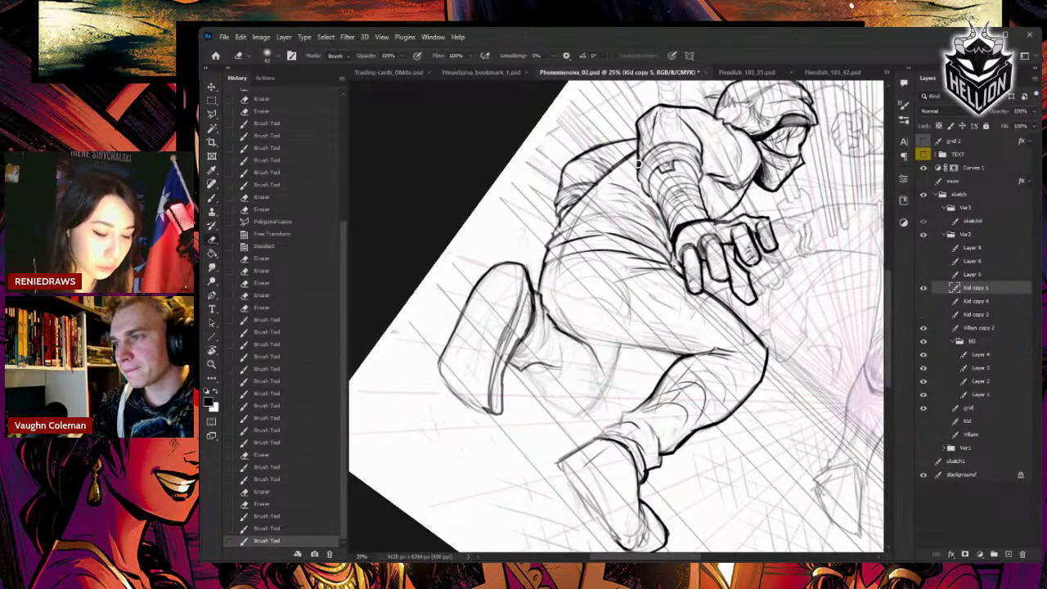
key(b)
drag(637, 159, 642, 184)
drag(640, 176, 649, 197)
drag(645, 186, 658, 208)
mouse_move(650, 193)
mouse_down()
mouse_move(659, 211)
mouse_move(655, 200)
mouse_up()
key(e)
key(b)
- Redraw the ankle edge and the short contour under the thigh on the kneeling rear leg, using a rotated canvas
key(r)
drag(654, 188, 564, 193)
mouse_move(606, 399)
mouse_down()
mouse_move(603, 320)
mouse_move(577, 330)
mouse_up()
key(e)
key(b)
drag(565, 293, 578, 329)
drag(578, 321, 577, 338)
mouse_move(618, 278)
mouse_down()
mouse_move(655, 311)
mouse_move(653, 291)
mouse_up()
key(e)
key(b)
mouse_move(628, 279)
mouse_down()
mouse_move(650, 288)
mouse_move(622, 278)
mouse_move(634, 268)
mouse_move(647, 278)
mouse_up()
key(e)
key(b)
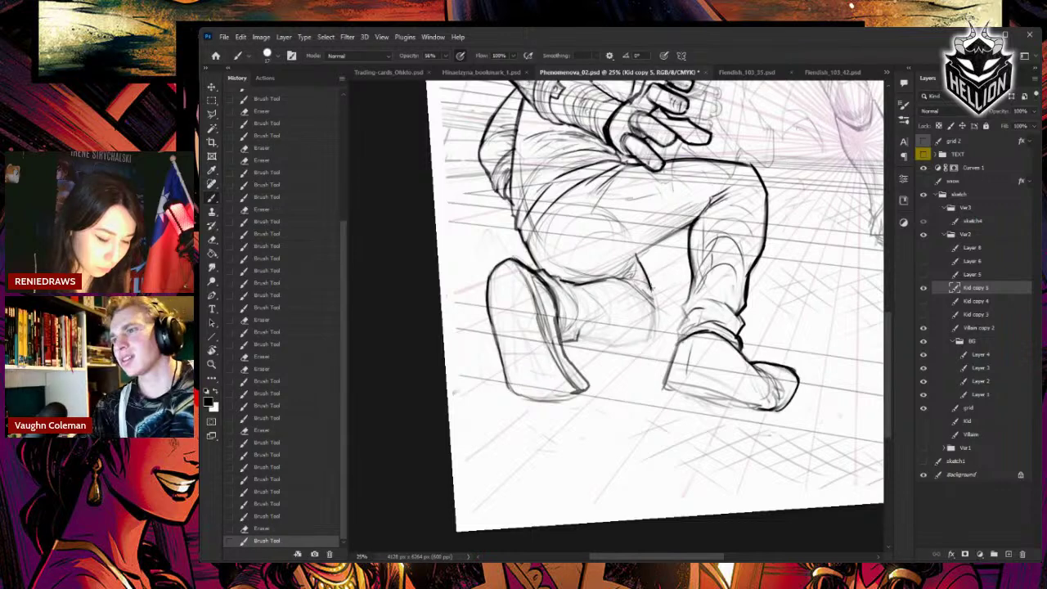
- Darken the knee contour and the underside of the kneeling rear lower leg, rotating the canvas to suit the strokes
drag(655, 315, 655, 320)
drag(656, 302, 650, 338)
mouse_move(654, 327)
mouse_down()
mouse_move(643, 346)
mouse_move(581, 338)
mouse_move(596, 282)
mouse_move(610, 322)
mouse_move(646, 298)
mouse_up()
key(r)
mouse_move(642, 301)
mouse_down()
mouse_move(612, 291)
mouse_move(600, 314)
mouse_up()
drag(604, 301, 607, 320)
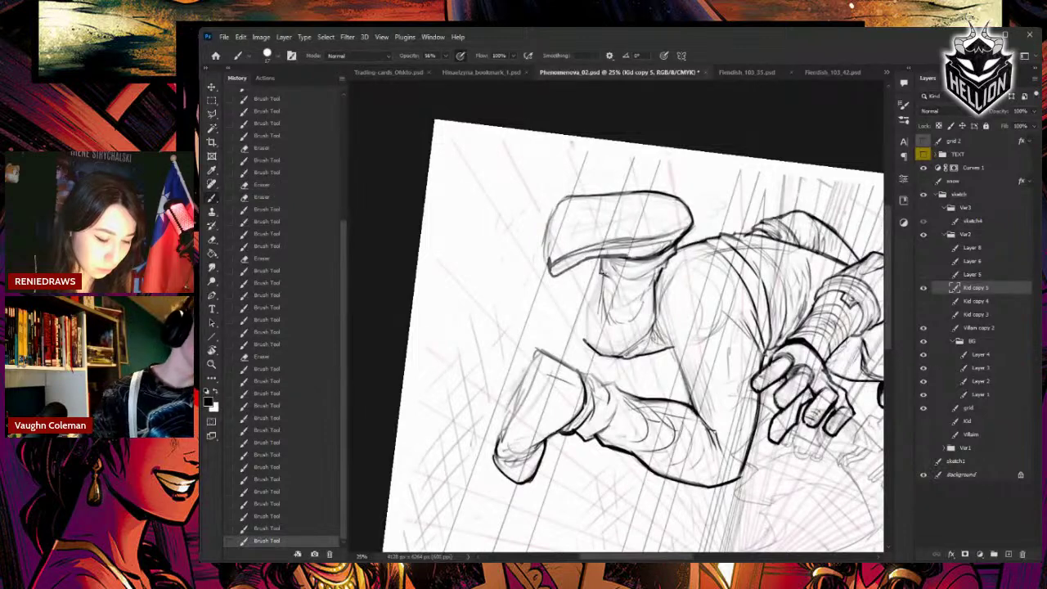
mouse_move(599, 273)
mouse_down()
mouse_move(588, 324)
mouse_move(598, 308)
mouse_move(601, 338)
mouse_up()
mouse_move(597, 283)
mouse_down()
mouse_move(586, 343)
mouse_move(631, 359)
mouse_move(642, 339)
mouse_up()
- Erase the rough lower corner of the rear knee and redraw it as a clean dark curve
key(r)
key(e)
mouse_move(640, 352)
mouse_down()
mouse_move(654, 330)
mouse_move(633, 345)
mouse_move(650, 338)
mouse_up()
key(b)
drag(652, 336, 636, 344)
drag(642, 342, 624, 347)
- Trim the outer shin contour of the front leg and darken the heel edge of the front shoe
key(e)
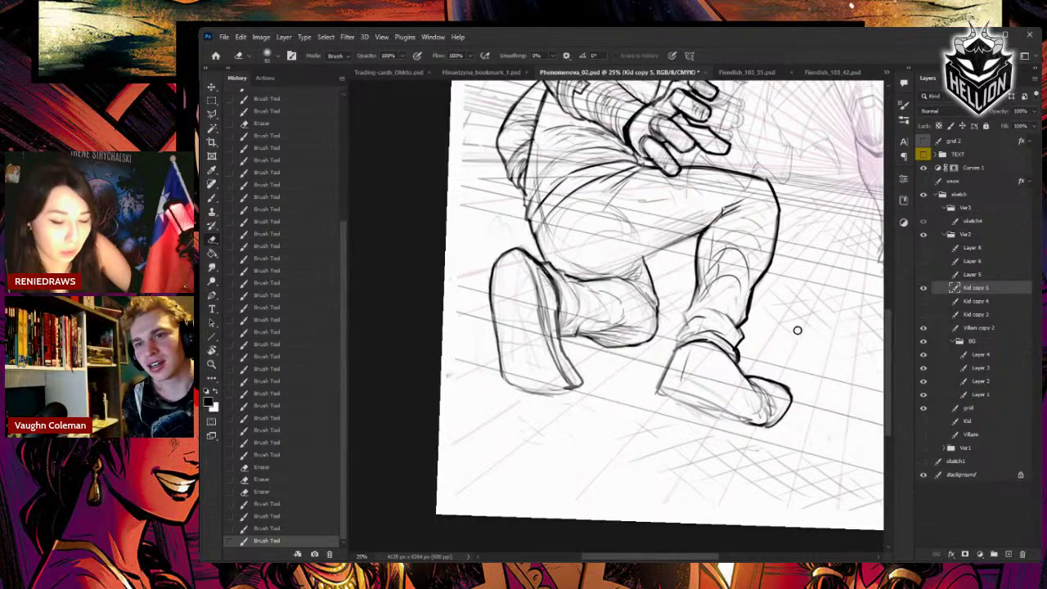
drag(761, 285, 760, 293)
key(b)
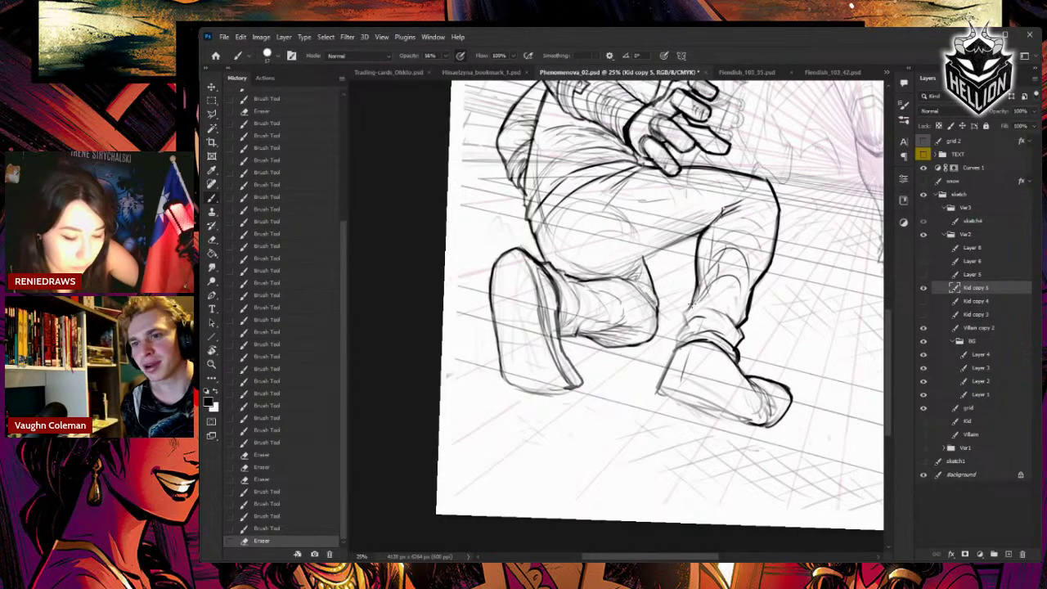
drag(676, 334, 656, 394)
key(e)
key(b)
- Tilt the canvas and draw the front shoe's outer sole edge and the inner line marking the sole's thickness
key(r)
mouse_move(791, 385)
mouse_down()
mouse_move(738, 460)
mouse_move(667, 498)
mouse_up()
mouse_move(597, 401)
mouse_down()
mouse_move(608, 322)
mouse_move(642, 238)
mouse_move(626, 235)
mouse_move(654, 325)
mouse_up()
key(e)
key(b)
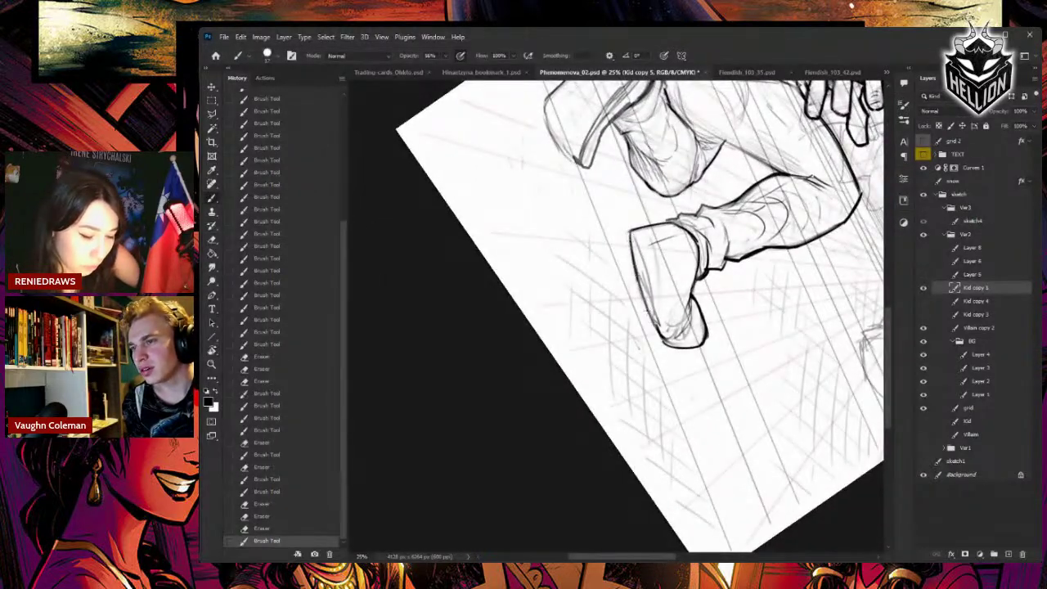
drag(636, 281, 656, 329)
mouse_move(632, 237)
mouse_down()
mouse_move(667, 340)
mouse_move(653, 320)
mouse_up()
key(e)
key(b)
drag(641, 283, 664, 337)
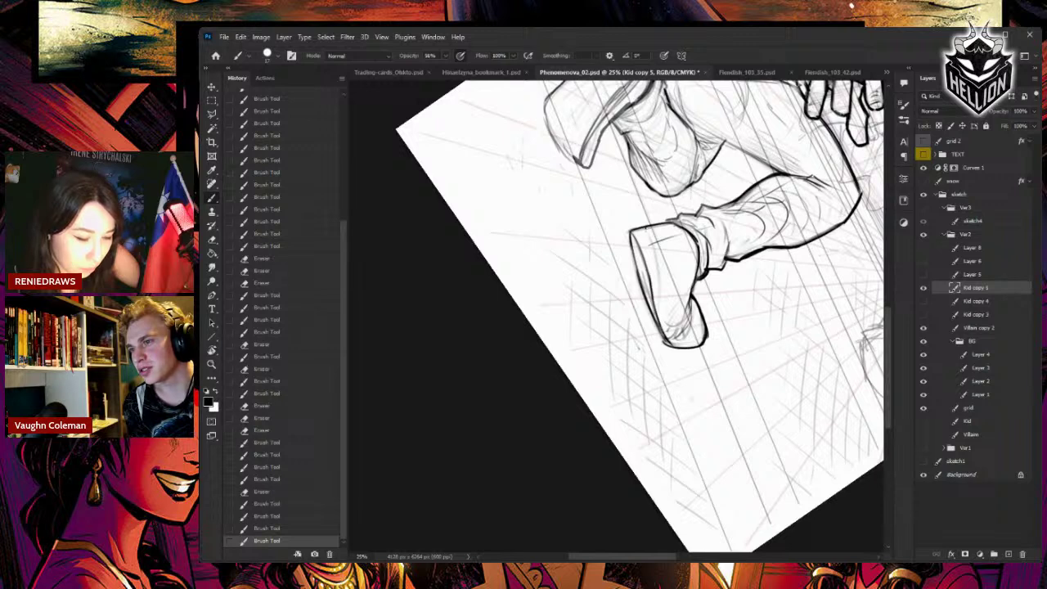
drag(643, 226, 666, 311)
drag(661, 273, 677, 340)
mouse_move(666, 306)
mouse_down()
mouse_move(682, 358)
mouse_move(670, 343)
mouse_up()
- Erase and redraw the rounded toe of the front shoe with dark strokes
key(e)
key(b)
drag(656, 323, 672, 347)
mouse_move(661, 329)
mouse_down()
mouse_move(673, 347)
mouse_move(677, 337)
mouse_up()
mouse_move(677, 341)
mouse_down()
mouse_move(706, 331)
mouse_move(694, 296)
mouse_move(700, 312)
mouse_up()
key(e)
key(b)
drag(701, 312, 705, 338)
key(e)
key(b)
drag(706, 327, 700, 344)
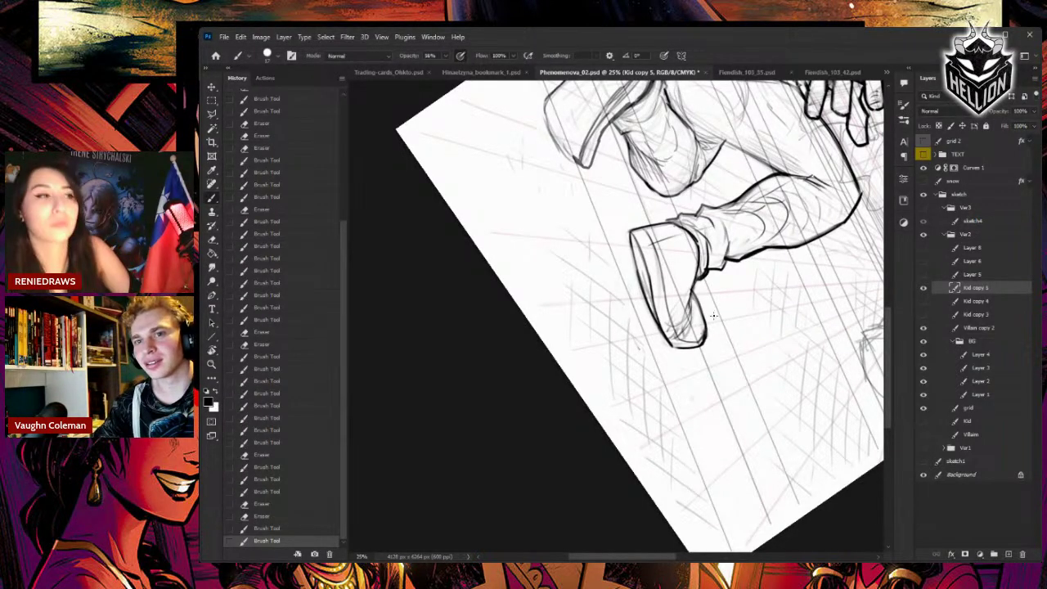
- Erase the rough shading and excess lines around the front shoe's toe on a tilted canvas
key(Escape)
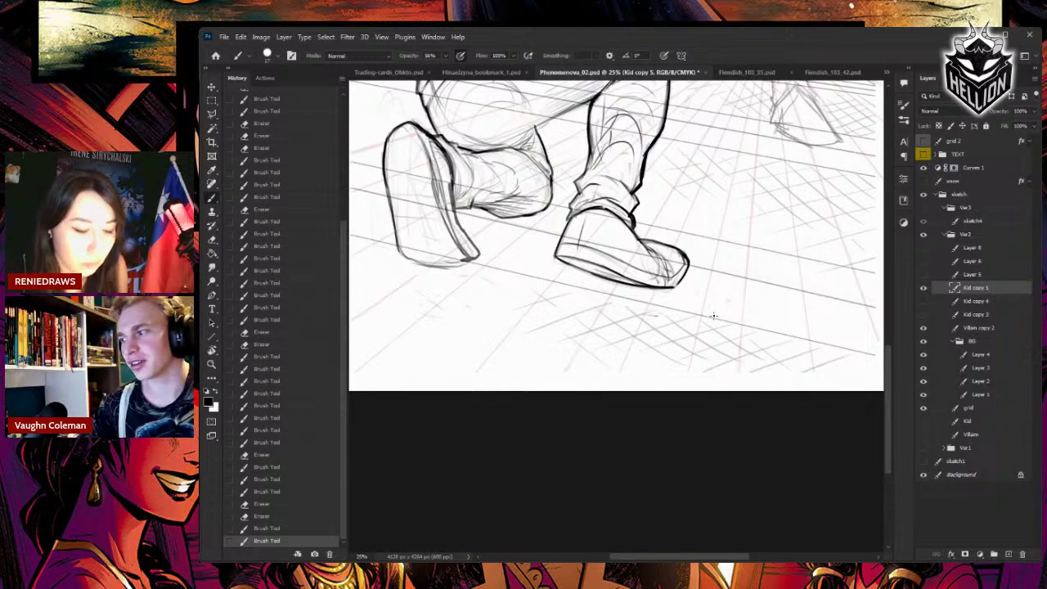
click(706, 458)
key(r)
mouse_move(711, 419)
mouse_down()
mouse_move(598, 474)
mouse_move(542, 461)
mouse_up()
key(e)
drag(695, 318, 694, 366)
key(b)
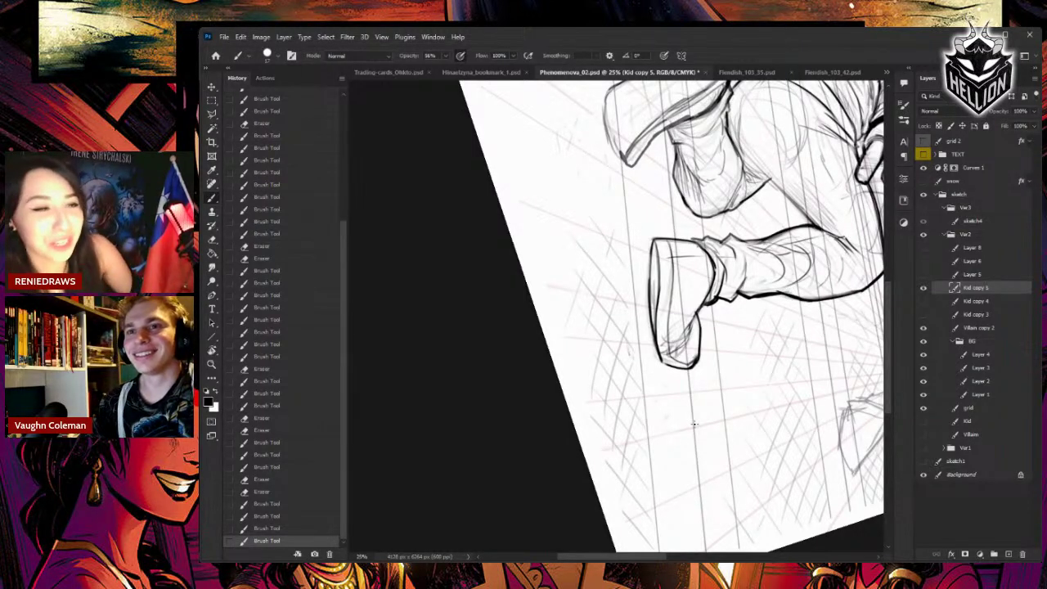
key(e)
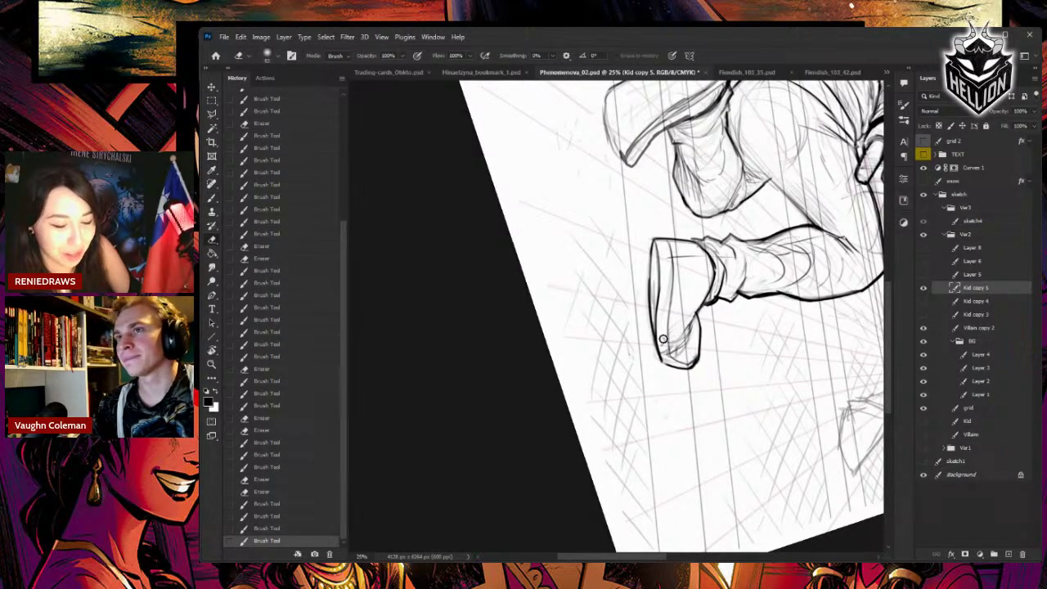
drag(670, 335, 661, 358)
drag(662, 356, 683, 329)
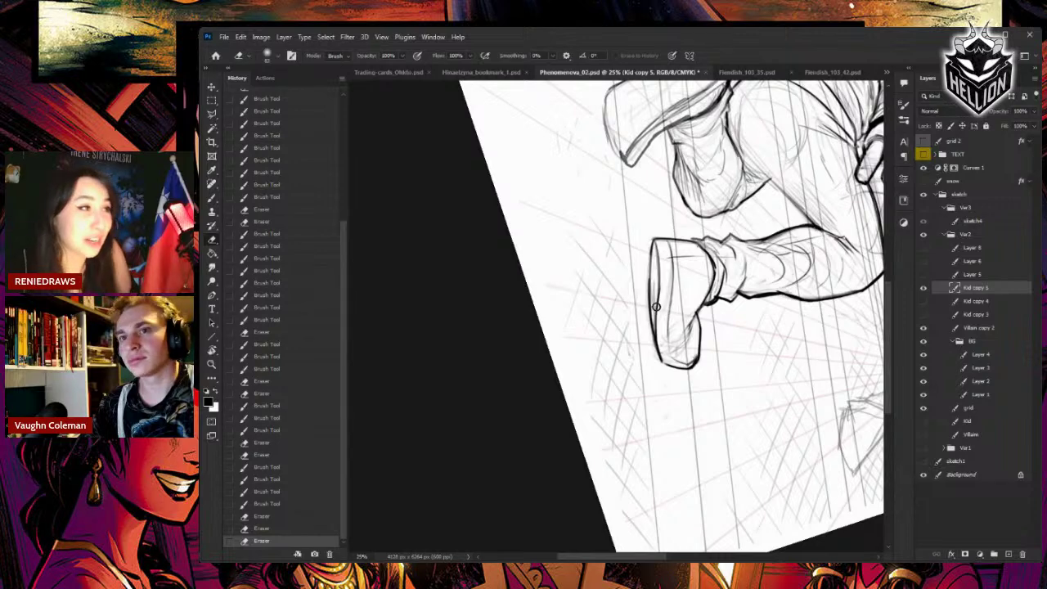
- Rotate the canvas and restroke the front shoe's sole edge around to the tip of the toe
key(r)
drag(649, 330, 699, 423)
drag(798, 500, 789, 383)
key(b)
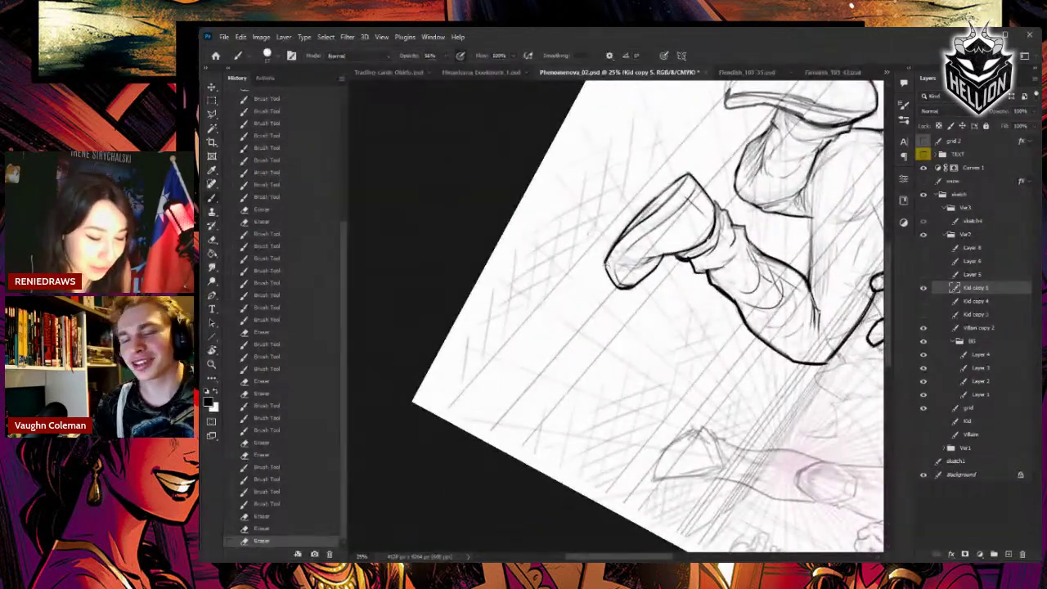
drag(651, 201, 615, 241)
drag(639, 211, 605, 263)
mouse_move(606, 258)
mouse_down()
mouse_move(614, 283)
mouse_move(603, 243)
mouse_move(614, 286)
mouse_up()
key(e)
key(b)
drag(607, 284, 603, 297)
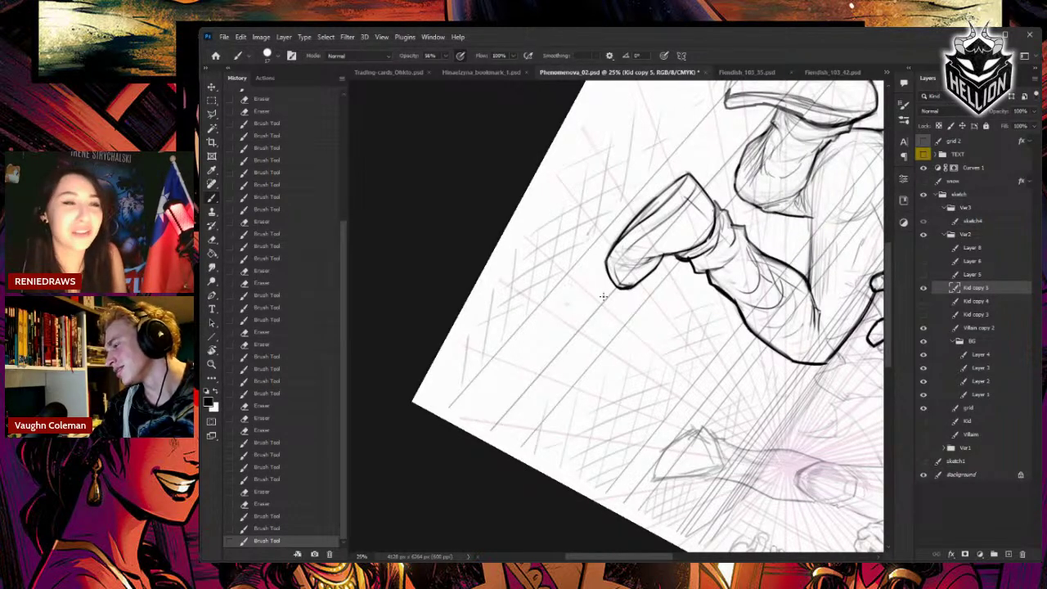
- Reset the canvas rotation and redraw the crease behind the front knee, with the adjoining underside of the thigh
key(Escape)
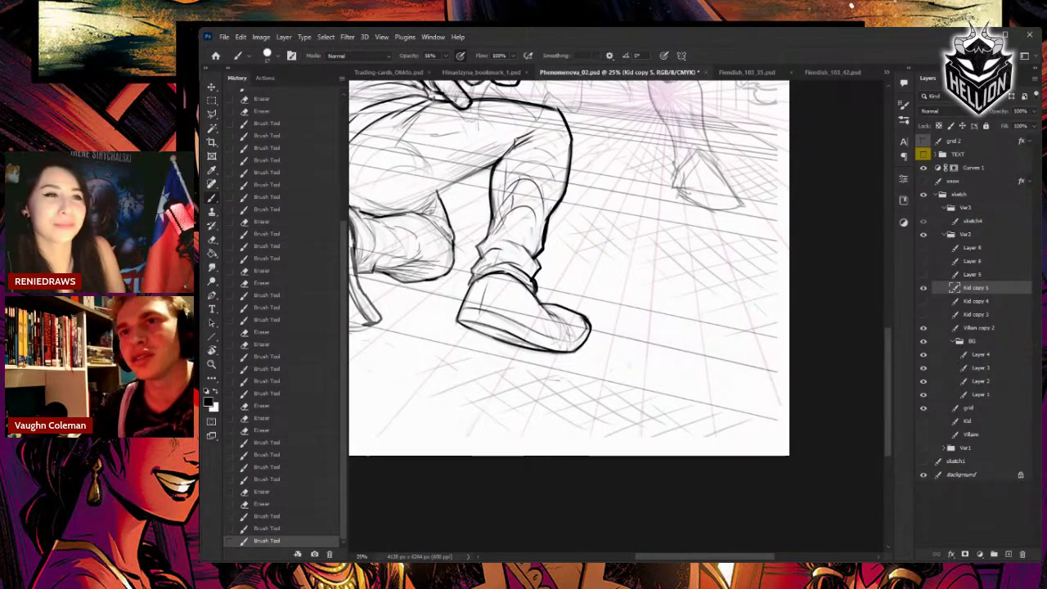
click(836, 234)
drag(693, 280, 862, 297)
key(e)
mouse_move(665, 176)
mouse_down()
mouse_move(657, 216)
mouse_move(661, 187)
mouse_up()
key(b)
drag(672, 172, 660, 191)
drag(660, 188, 660, 222)
drag(659, 195, 664, 177)
drag(661, 185, 680, 164)
mouse_move(660, 188)
mouse_down()
mouse_move(671, 171)
mouse_move(664, 191)
mouse_move(664, 182)
mouse_move(589, 214)
mouse_move(608, 199)
mouse_up()
- Redraw the underside contour of the front thigh down to the seat and erase the excess line there
key(e)
key(b)
key(e)
key(b)
mouse_move(645, 186)
mouse_down()
mouse_move(541, 233)
mouse_move(580, 224)
mouse_move(556, 231)
mouse_up()
key(e)
key(b)
key(e)
drag(564, 238, 605, 211)
key(b)
- Darken the lower curve of the seat, add fold lines across the thigh and strengthen its underside up to the knee
drag(523, 198, 563, 222)
mouse_move(535, 214)
mouse_down()
mouse_move(574, 222)
mouse_move(597, 200)
mouse_up()
drag(599, 135, 601, 163)
drag(600, 156, 590, 205)
drag(602, 193, 571, 220)
drag(584, 219, 636, 174)
drag(630, 178, 680, 154)
drag(664, 162, 679, 155)
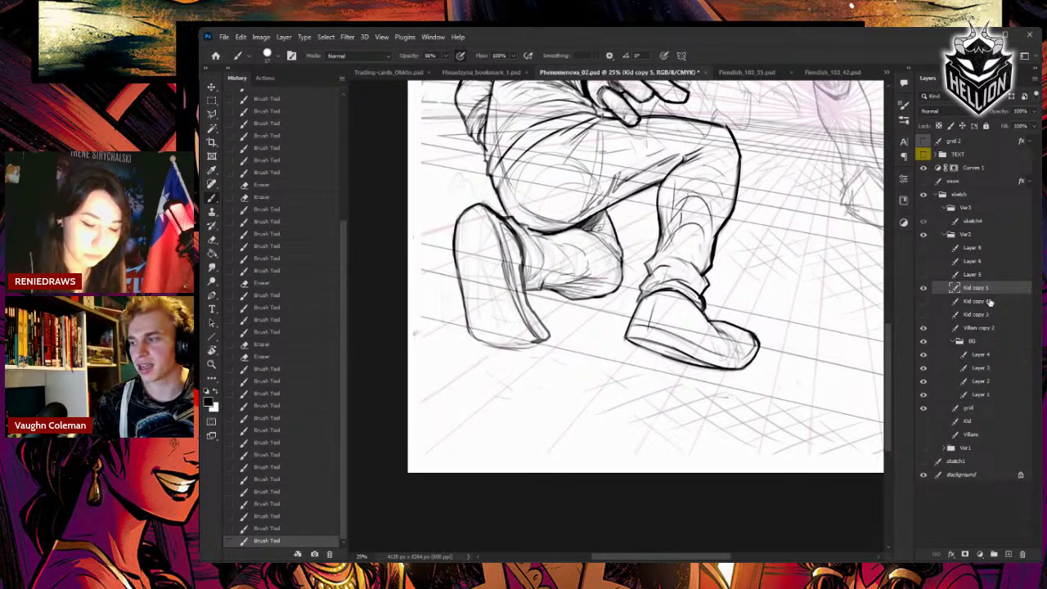
- Erase rough marks on the rear shoe's sole and redraw its inner and outer side edges
key(e)
drag(496, 225, 499, 276)
key(b)
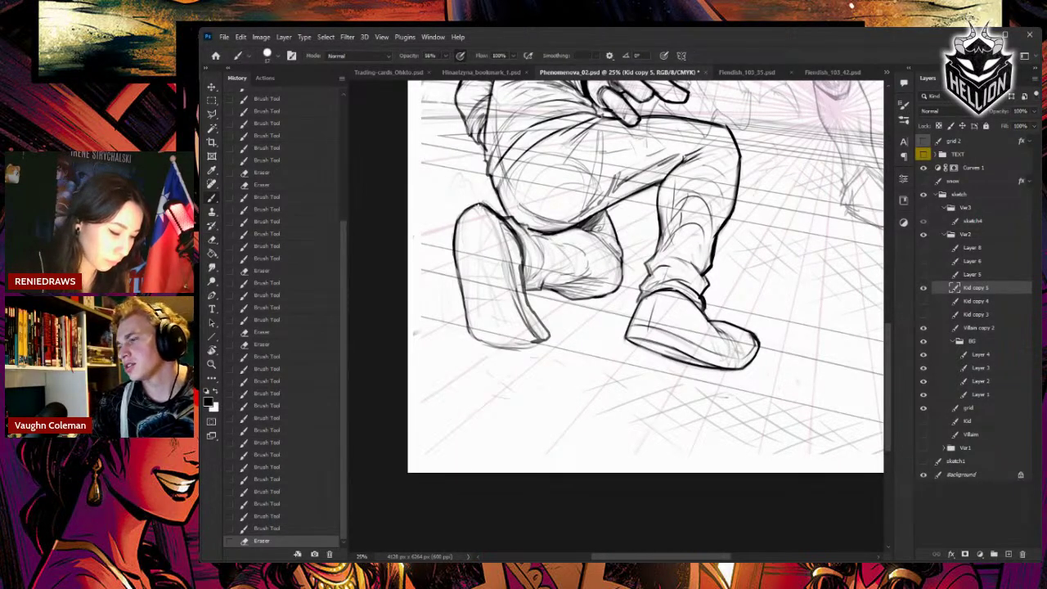
drag(479, 202, 518, 318)
key(e)
key(b)
mouse_move(497, 229)
mouse_down()
mouse_move(535, 339)
mouse_move(527, 331)
mouse_move(546, 337)
mouse_move(505, 311)
mouse_up()
key(e)
key(b)
mouse_move(491, 211)
mouse_down()
mouse_move(518, 304)
mouse_move(548, 335)
mouse_up()
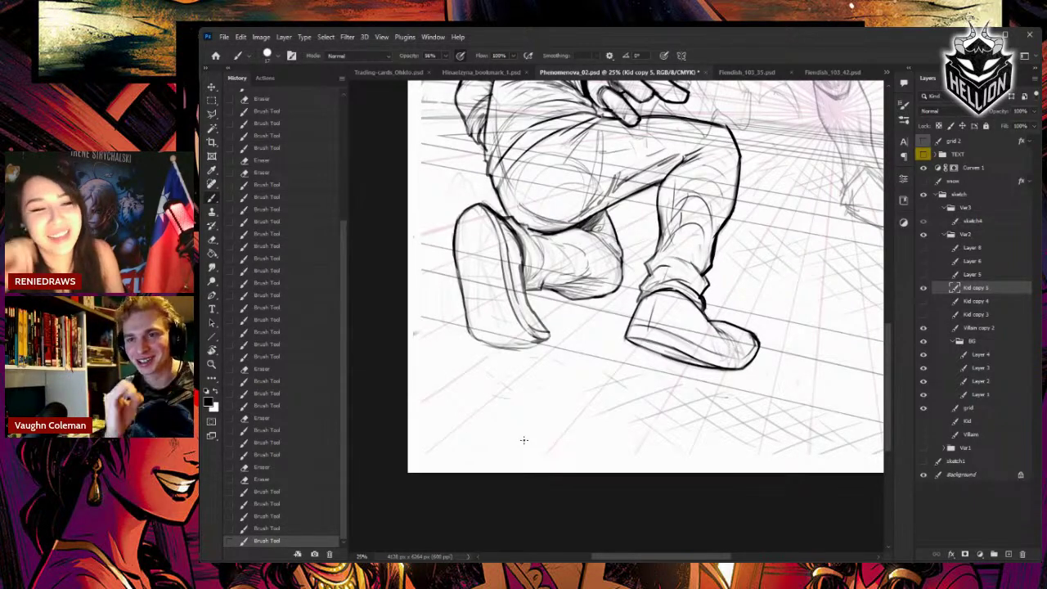
- Erase the excess line inside the rear shoe's sole rim near the toe
key(e)
drag(531, 309, 534, 324)
drag(530, 314, 534, 324)
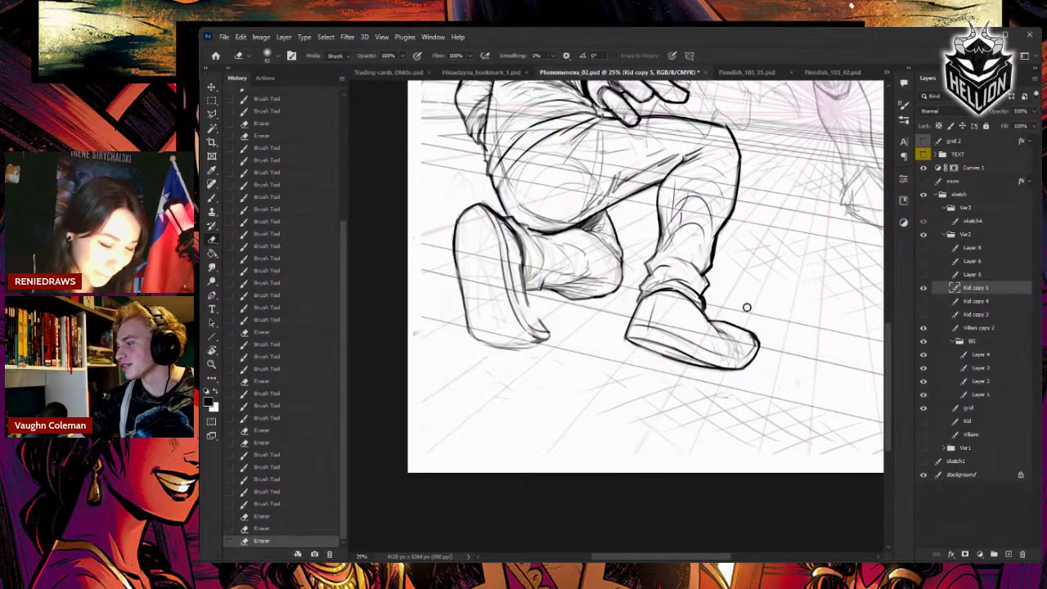
- Erase the rough line at the toe end of the rear shoe's sole and redraw that end contour
drag(763, 294, 790, 248)
key(b)
key(e)
mouse_move(647, 210)
mouse_down()
mouse_move(638, 252)
mouse_move(588, 253)
mouse_move(555, 286)
mouse_up()
key(b)
key(e)
key(b)
key(r)
key(e)
mouse_move(579, 263)
mouse_down()
mouse_move(561, 277)
mouse_move(622, 244)
mouse_up()
key(r)
key(b)
key(e)
mouse_move(584, 188)
mouse_down()
mouse_move(578, 245)
mouse_move(581, 236)
mouse_up()
key(b)
drag(578, 209, 577, 249)
mouse_move(575, 242)
mouse_down()
mouse_move(587, 278)
mouse_move(579, 267)
mouse_move(642, 260)
mouse_up()
- Reshape the rear shoe's toe edge down to its pointed tip, alternating new strokes with erasing of the excess
key(e)
key(r)
key(b)
drag(624, 191, 621, 255)
drag(618, 203, 628, 270)
key(e)
mouse_move(615, 188)
mouse_down()
mouse_move(621, 273)
mouse_move(615, 253)
mouse_move(621, 221)
mouse_move(628, 270)
mouse_up()
key(b)
drag(620, 213, 632, 279)
key(e)
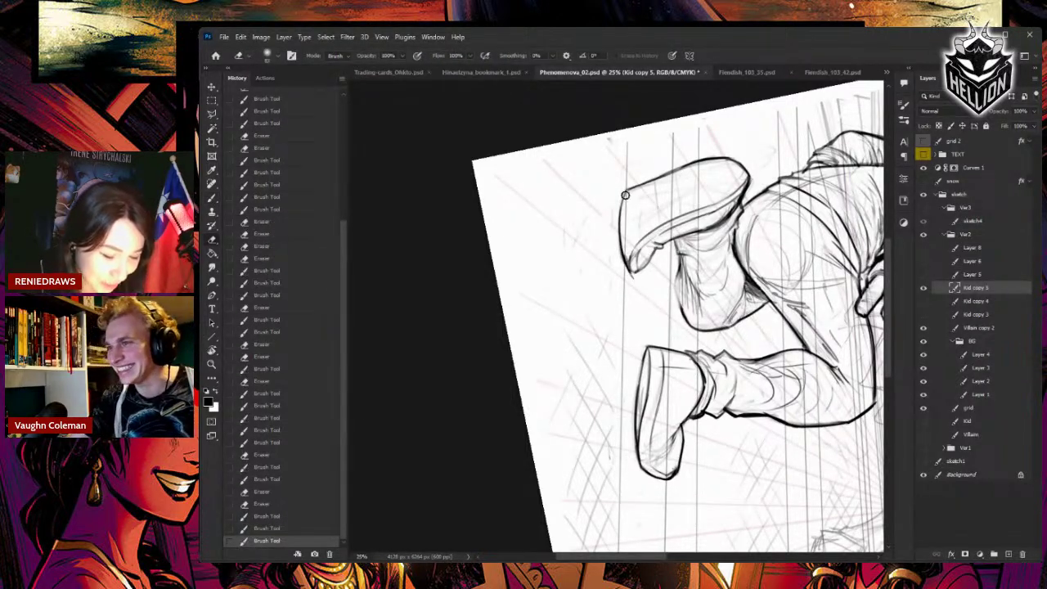
key(b)
mouse_move(618, 193)
mouse_down()
mouse_move(631, 278)
mouse_move(621, 233)
mouse_up()
drag(620, 221, 628, 270)
key(e)
drag(622, 198, 631, 282)
key(b)
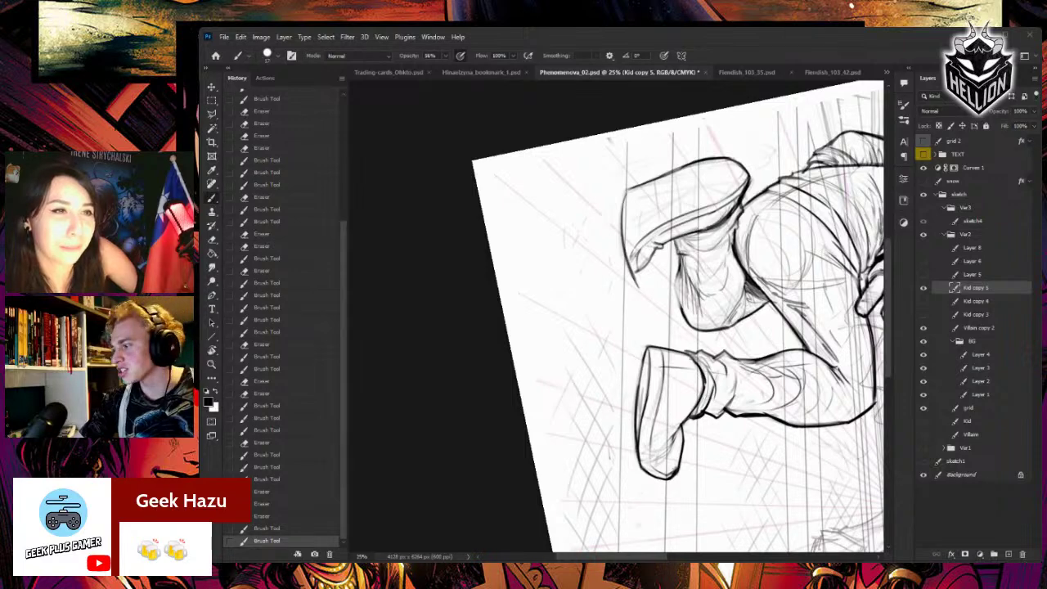
- Correct the corner where the rear shoe's toe edge meets the outer side of the sole, trimming stray lines
key(r)
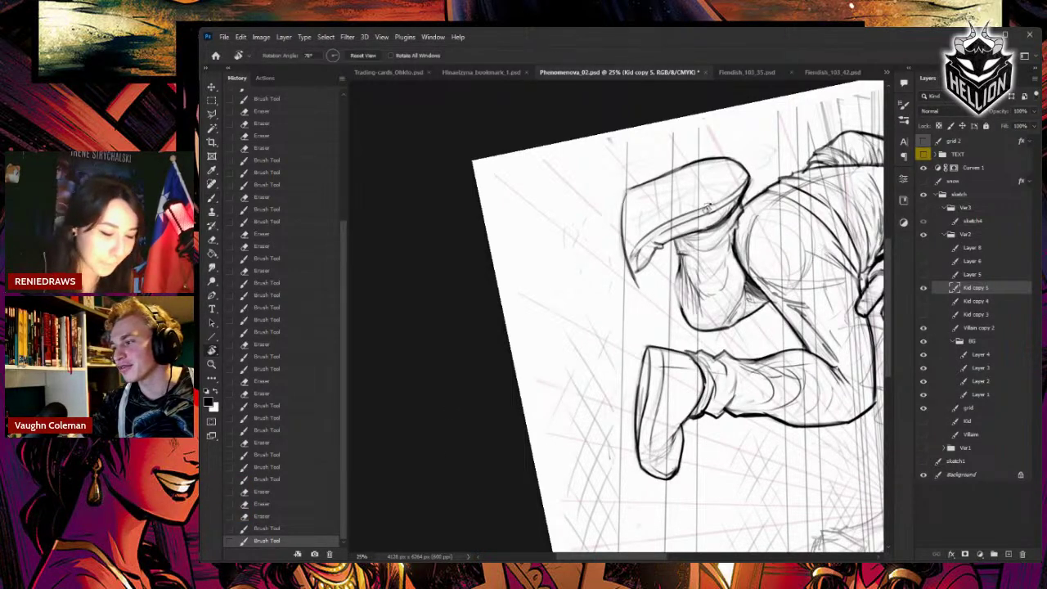
drag(720, 368, 740, 266)
key(e)
mouse_move(522, 212)
mouse_down()
mouse_move(531, 242)
mouse_move(529, 229)
mouse_up()
drag(530, 240, 539, 174)
key(e)
mouse_move(529, 222)
mouse_down()
mouse_move(540, 168)
mouse_move(536, 182)
mouse_up()
key(b)
mouse_move(529, 225)
mouse_down()
mouse_move(538, 164)
mouse_move(529, 222)
mouse_up()
drag(538, 174, 531, 204)
drag(532, 198, 531, 240)
drag(528, 224, 536, 246)
key(e)
drag(525, 222, 539, 252)
drag(634, 168, 689, 176)
- Darken the rounded outer corner of the rear shoe's toe and check the figure within the whole cover
key(r)
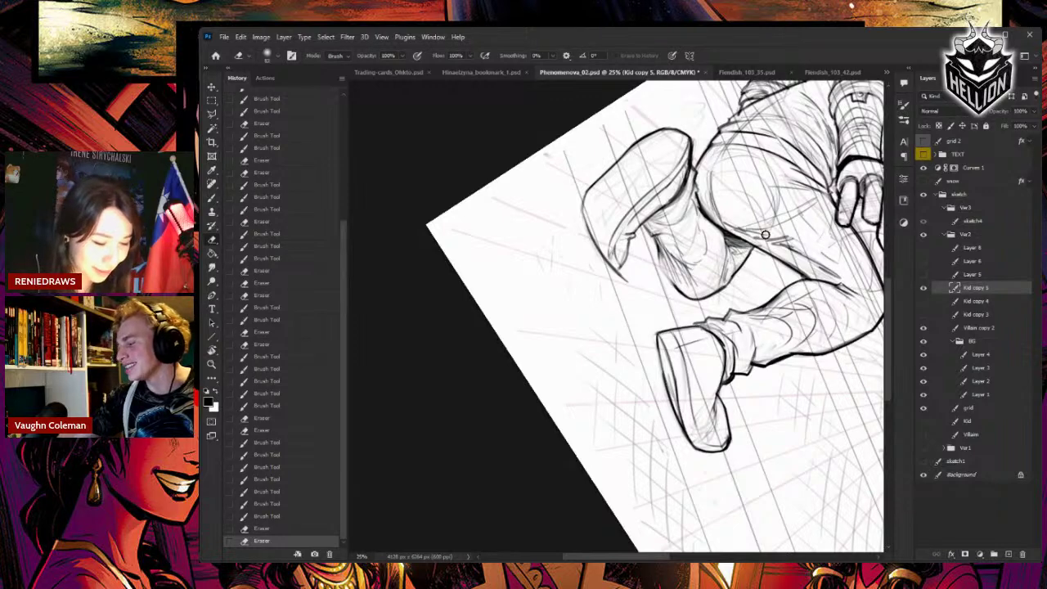
key(b)
drag(584, 192, 584, 219)
drag(583, 211, 594, 245)
key(r)
mouse_move(683, 141)
mouse_down()
mouse_move(574, 131)
mouse_move(554, 179)
mouse_up()
key(r)
key(ctrl+minus)
key(ctrl+minus)
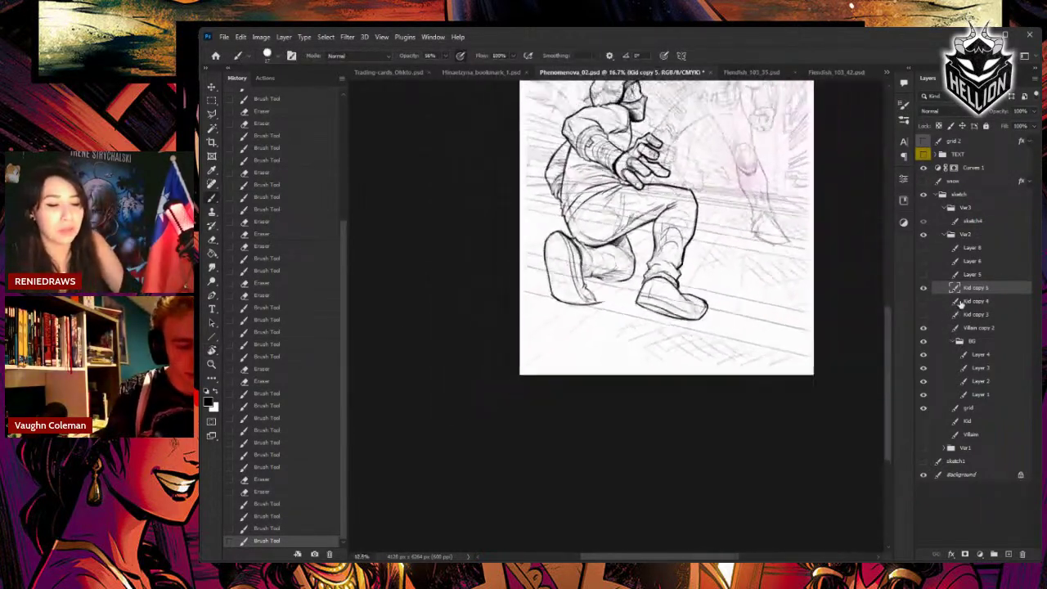
key(ctrl+minus)
key(ctrl+minus)
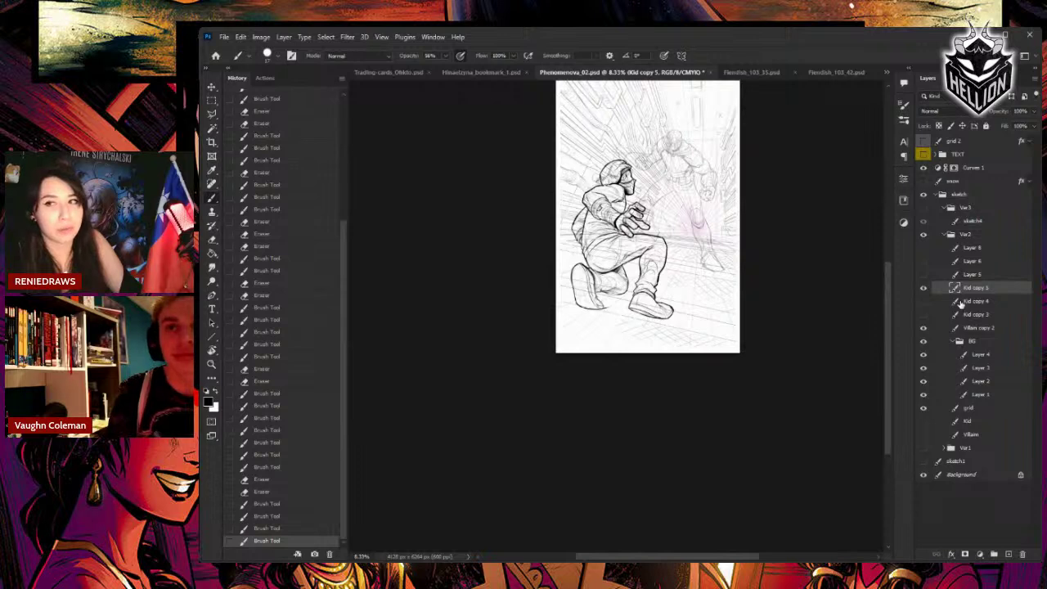
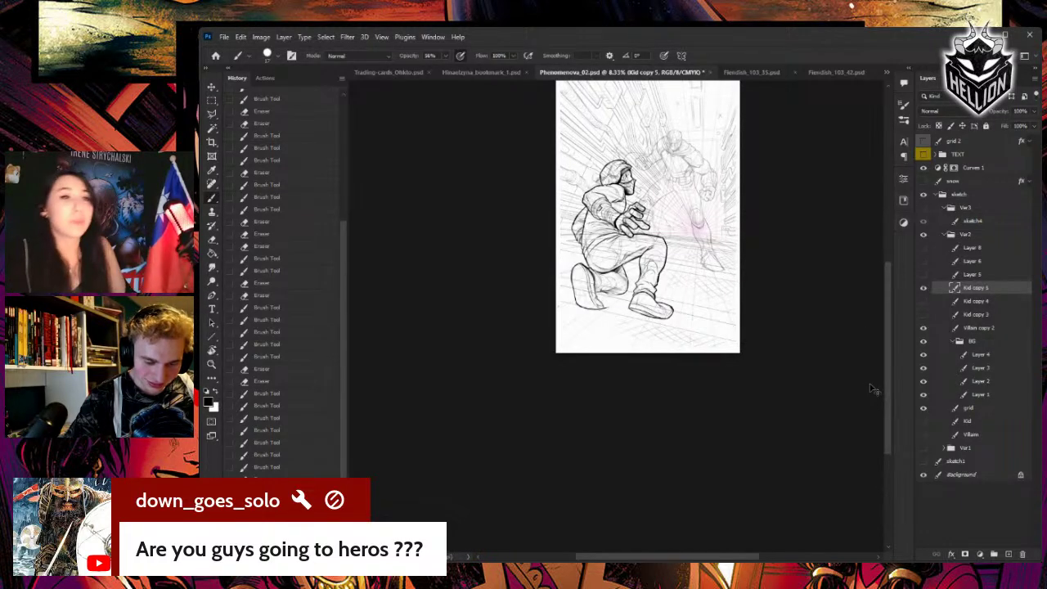
- Strengthen the upper rim of the rear shoe's sole near the ankle and clean up the line there
key(ctrl+plus)
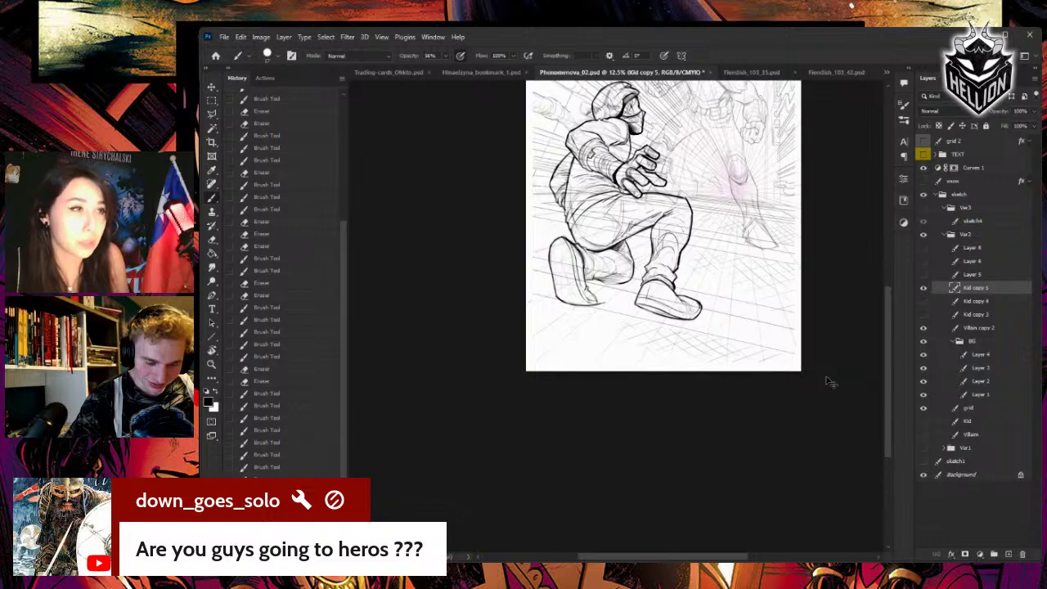
key(ctrl+plus)
drag(795, 206, 741, 401)
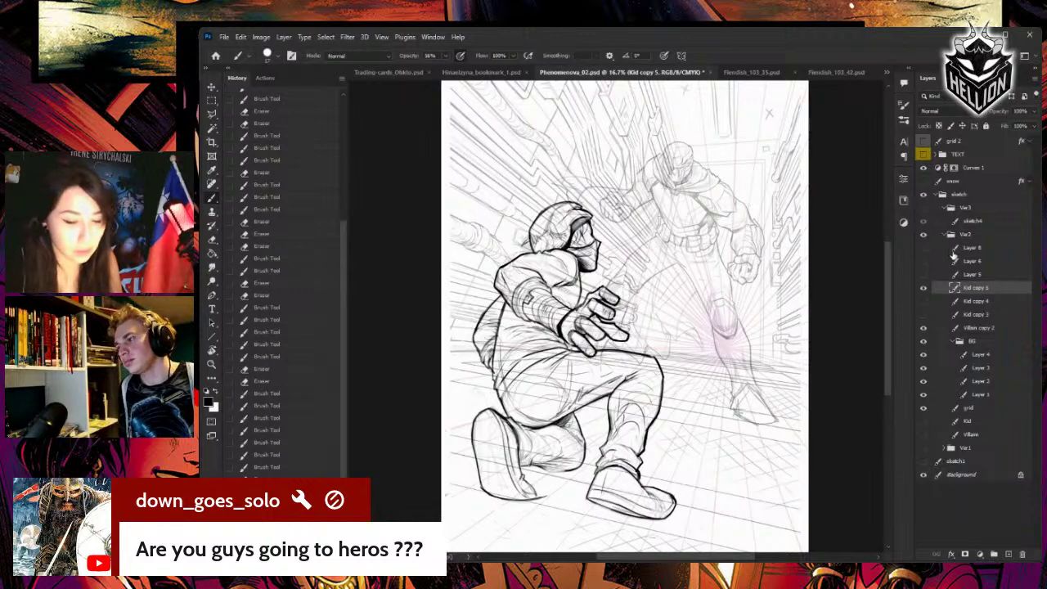
drag(750, 278, 738, 230)
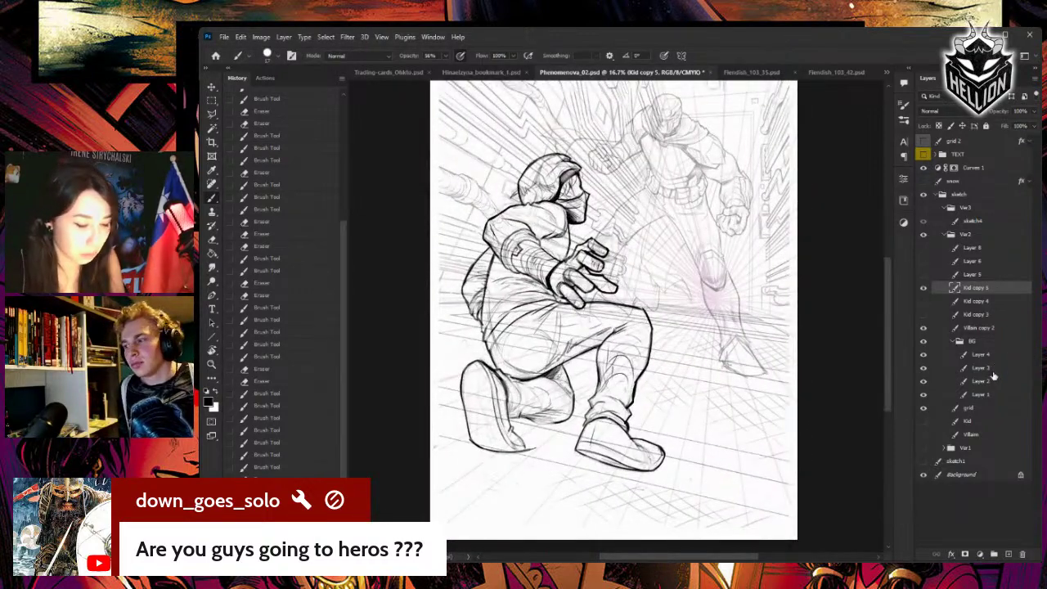
key(ctrl+plus)
drag(723, 281, 794, 185)
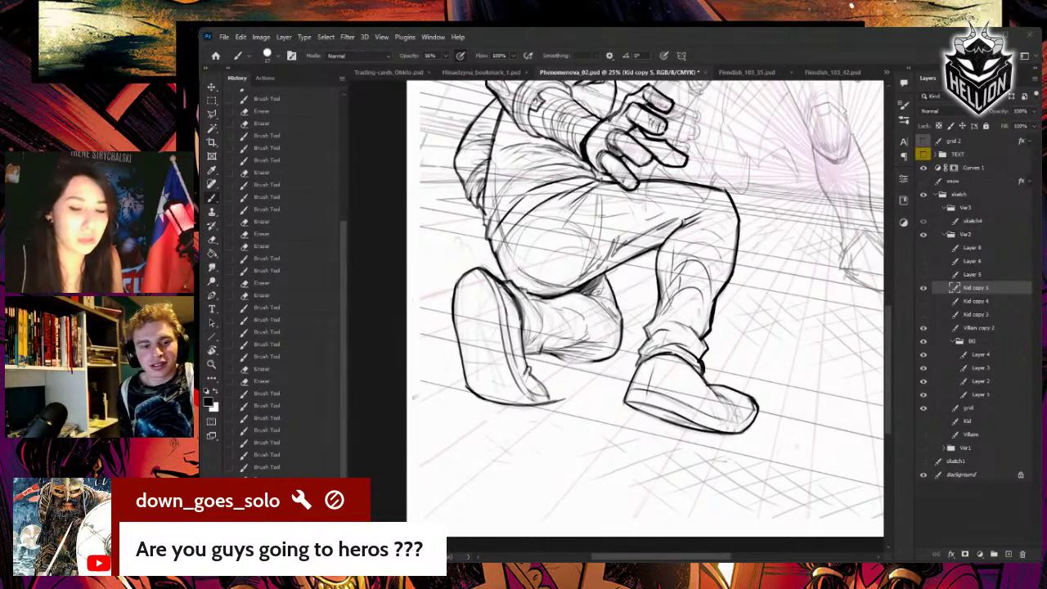
mouse_move(480, 258)
mouse_down()
mouse_move(578, 177)
mouse_move(609, 213)
mouse_up()
key(b)
mouse_move(583, 188)
mouse_down()
mouse_move(608, 213)
mouse_move(610, 202)
mouse_up()
key(e)
key(b)
drag(592, 196, 601, 212)
drag(591, 198, 602, 229)
key(e)
key(b)
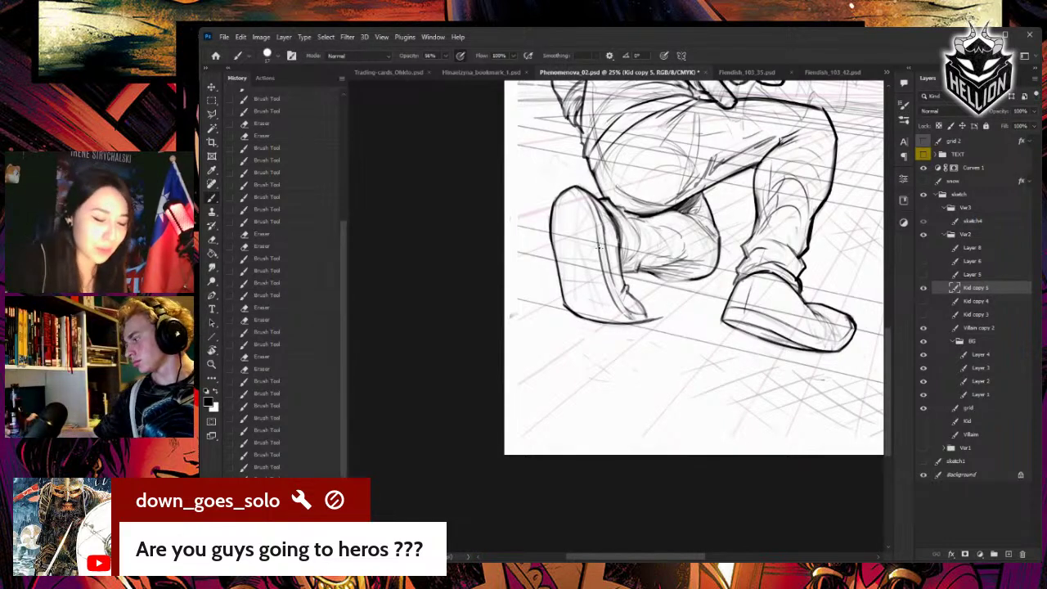
- Add short dark strokes to the rear trouser hem where it meets the shoe
drag(633, 256, 622, 268)
drag(634, 258, 624, 268)
drag(633, 259, 626, 269)
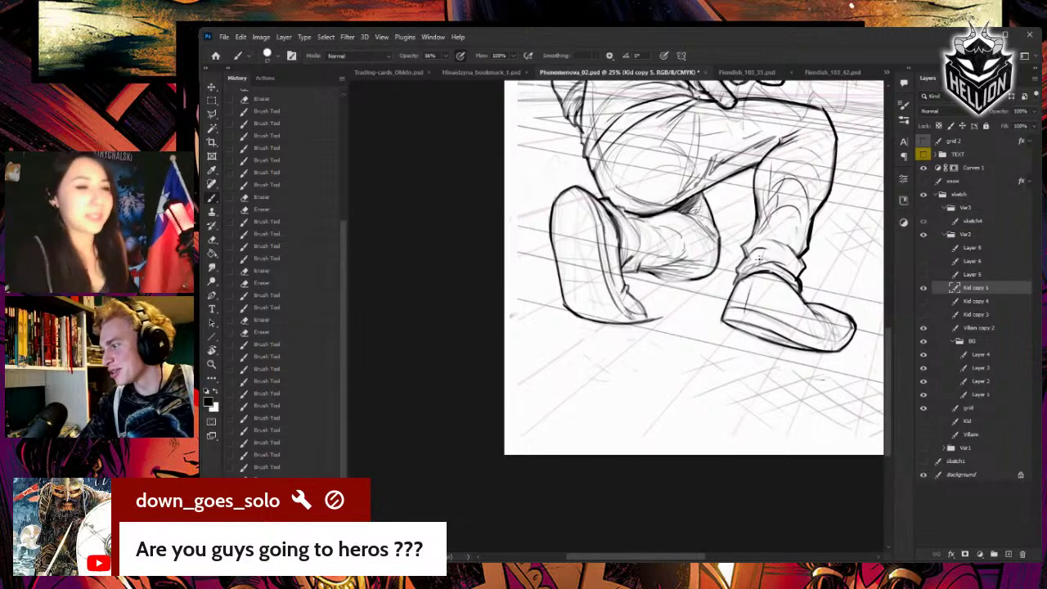
- Redraw the rear shoe's toe tip, erase the line overshooting it and add the inner rim line along its bottom edge
key(e)
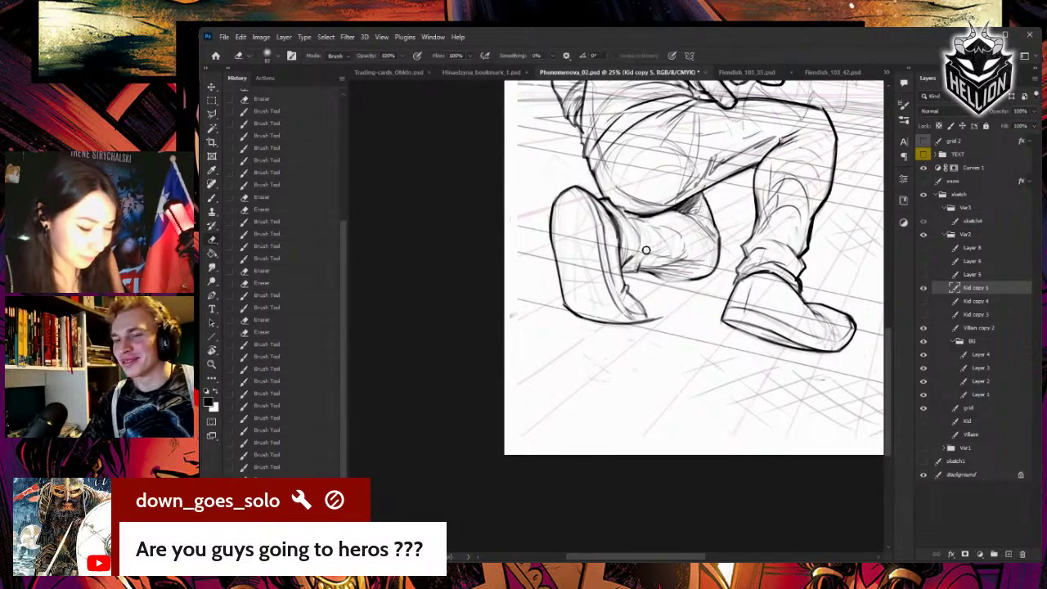
mouse_move(752, 285)
mouse_down()
mouse_move(745, 307)
mouse_move(752, 286)
mouse_move(745, 297)
mouse_up()
key(b)
drag(618, 286, 624, 304)
drag(621, 296, 659, 318)
key(e)
drag(659, 321, 652, 324)
mouse_move(634, 306)
mouse_down()
mouse_move(626, 322)
mouse_move(616, 315)
mouse_move(625, 317)
mouse_up()
key(b)
drag(597, 308, 626, 319)
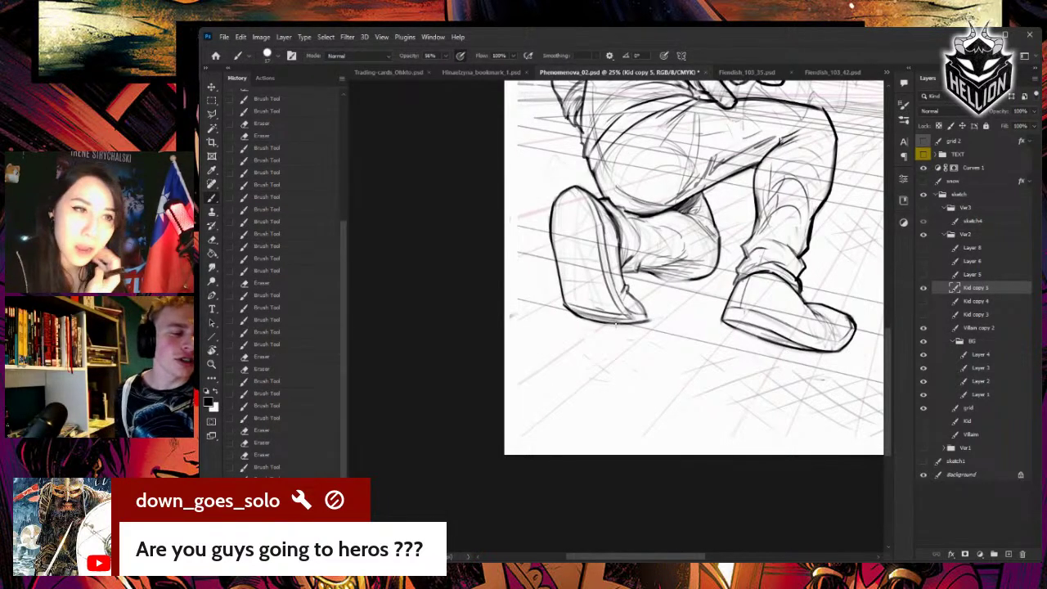
- Hatch parallel diagonal shading strokes across the middle of the rear shoe's sole
drag(555, 252, 573, 280)
drag(558, 250, 576, 278)
drag(561, 248, 585, 279)
drag(571, 254, 590, 281)
drag(583, 263, 602, 281)
- Darken the front shoe's sole edge from the heel with strokes between the outline and the rim line
key(r)
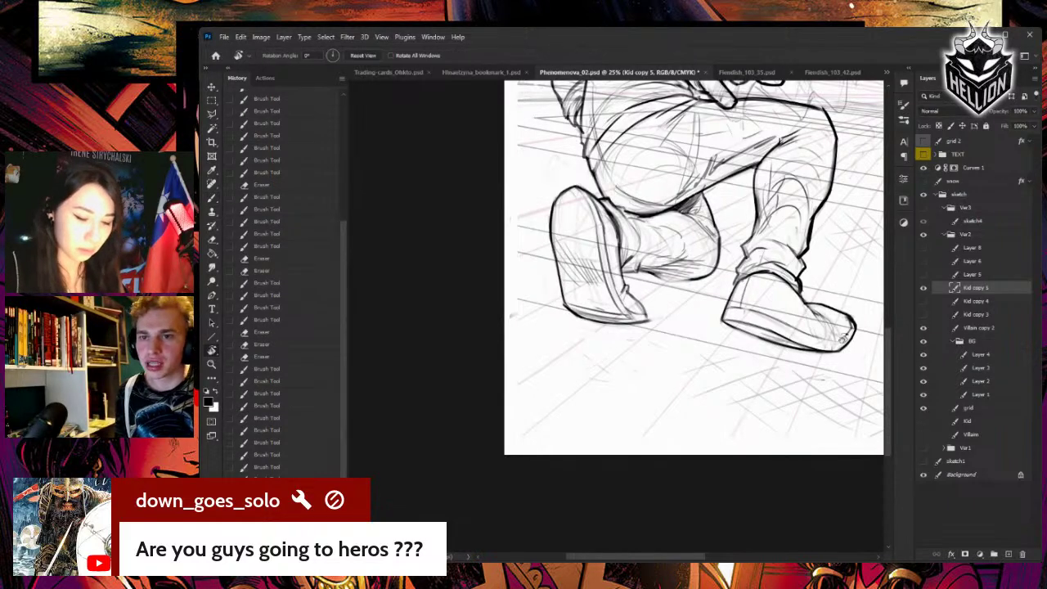
drag(777, 321, 687, 432)
mouse_move(688, 433)
mouse_down()
mouse_move(643, 201)
mouse_move(632, 234)
mouse_up()
key(b)
key(e)
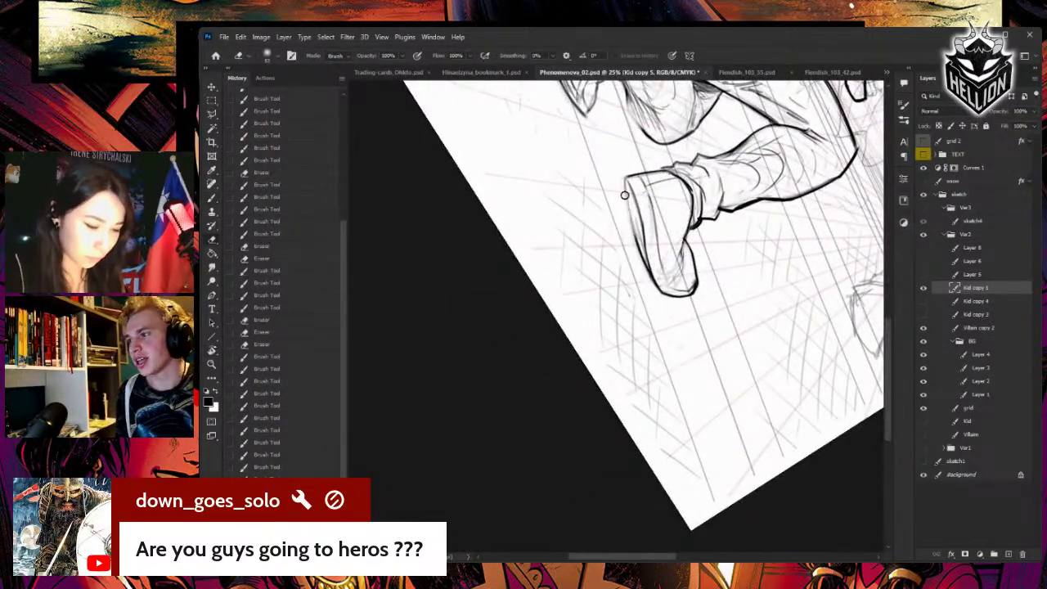
key(b)
drag(626, 175, 640, 252)
drag(634, 213, 644, 257)
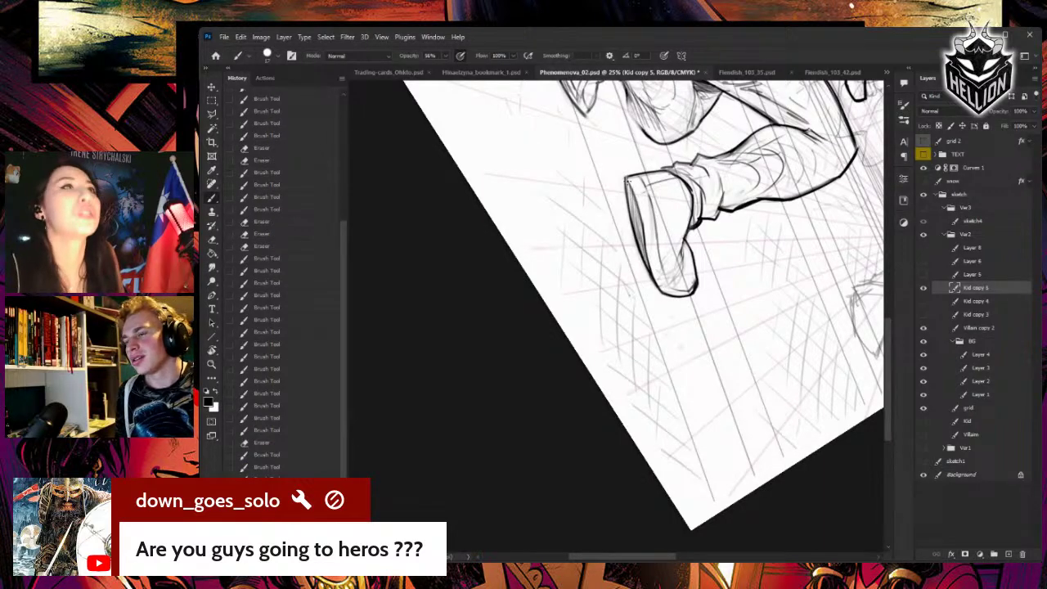
- Erase rough and excess marks around the heel of the front shoe
key(r)
drag(628, 183, 774, 231)
key(e)
drag(629, 219, 637, 207)
mouse_move(627, 216)
mouse_down()
mouse_move(639, 206)
mouse_move(621, 228)
mouse_move(630, 195)
mouse_up()
key(b)
key(e)
key(b)
key(e)
drag(624, 211, 630, 206)
key(b)
key(e)
drag(628, 206, 672, 201)
key(e)
key(b)
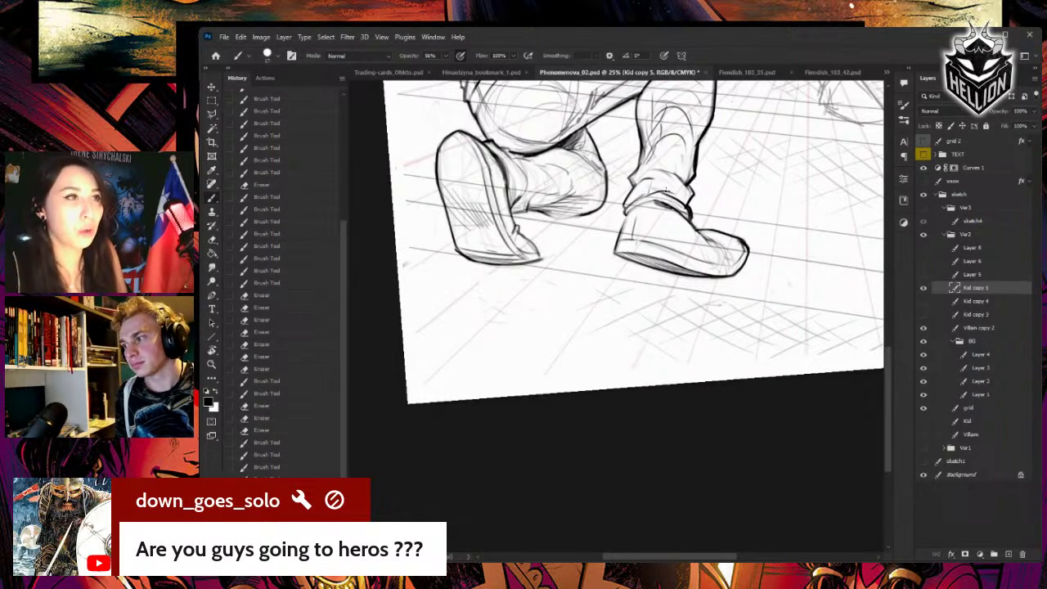
- Redraw the back contour of the front shoe's heel and erase the stray line beside it
drag(623, 211, 624, 231)
drag(621, 220, 621, 244)
key(e)
mouse_move(616, 242)
mouse_down()
mouse_move(726, 170)
mouse_move(755, 279)
mouse_move(743, 360)
mouse_move(665, 221)
mouse_up()
- Touch up the front trouser cuff above the shoe and draw a seam line down the shoe's heel
key(r)
key(e)
key(b)
mouse_move(670, 195)
mouse_down()
mouse_move(659, 236)
mouse_move(668, 211)
mouse_up()
key(e)
key(b)
key(e)
key(b)
key(e)
key(r)
drag(735, 244, 568, 160)
key(b)
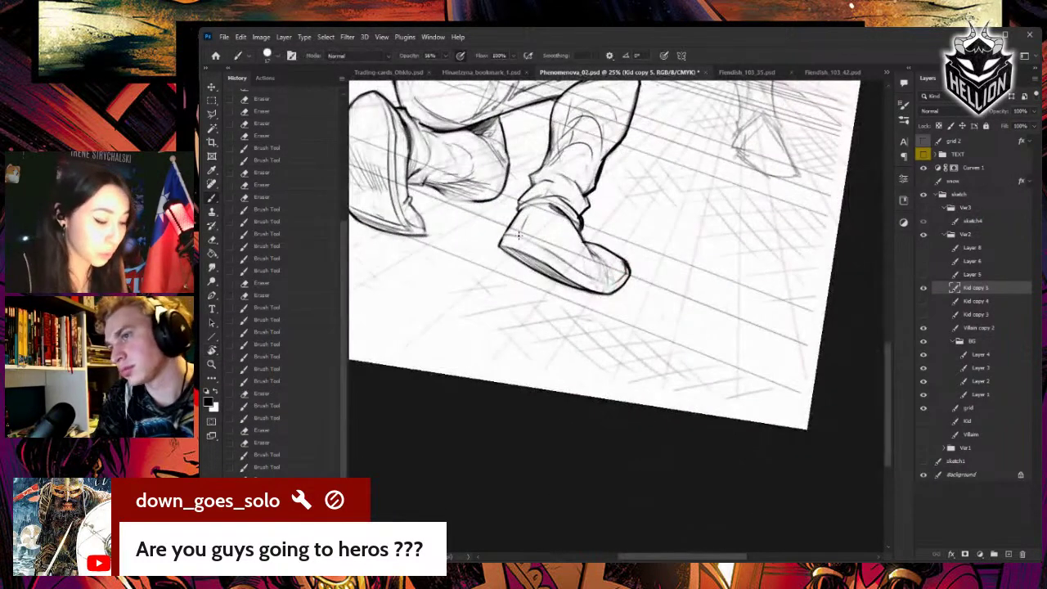
drag(530, 207, 519, 234)
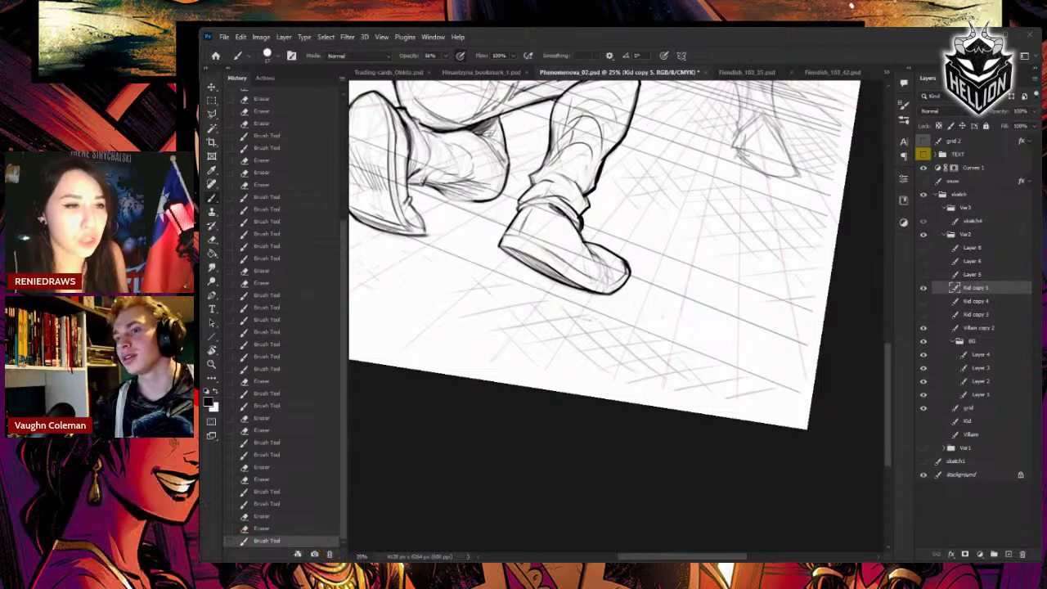
- Redraw the underside contour of the rear lower leg near the shoe and erase the excess outside it
drag(681, 316, 768, 422)
key(r)
drag(776, 287, 642, 466)
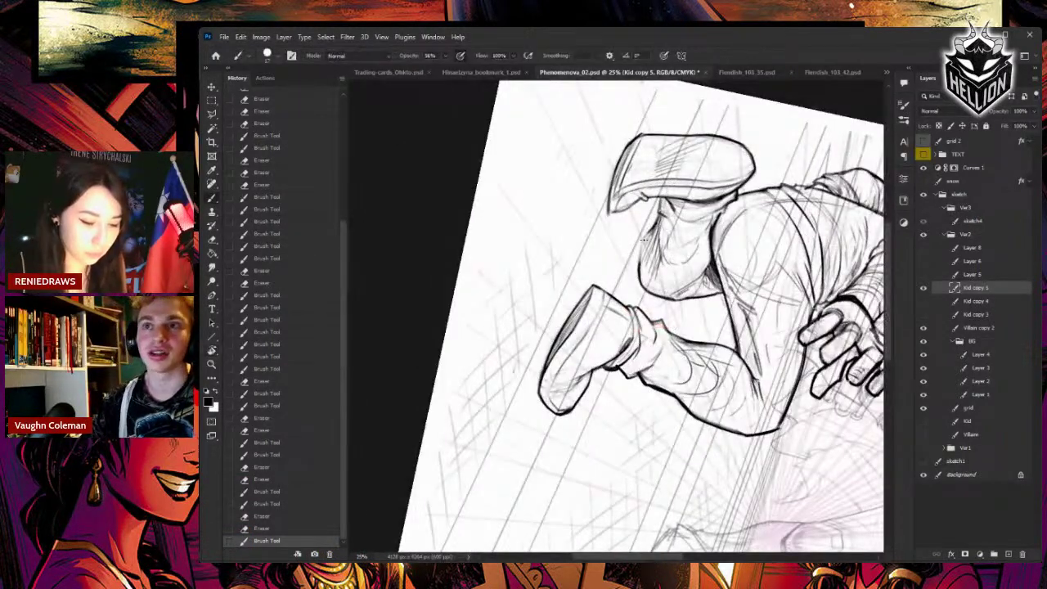
drag(657, 225, 646, 243)
drag(652, 232, 642, 260)
drag(647, 236, 638, 274)
key(e)
drag(637, 255, 642, 280)
- Hatch shading strokes along the underside of the rear lower leg
key(b)
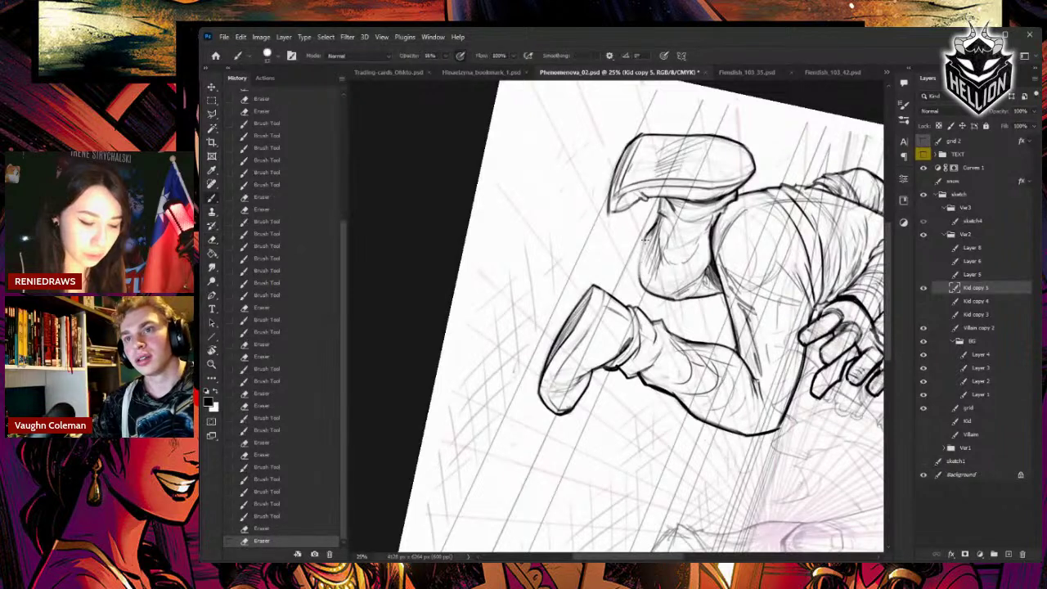
drag(648, 235, 640, 267)
drag(646, 238, 640, 274)
drag(651, 244, 643, 278)
drag(646, 246, 641, 286)
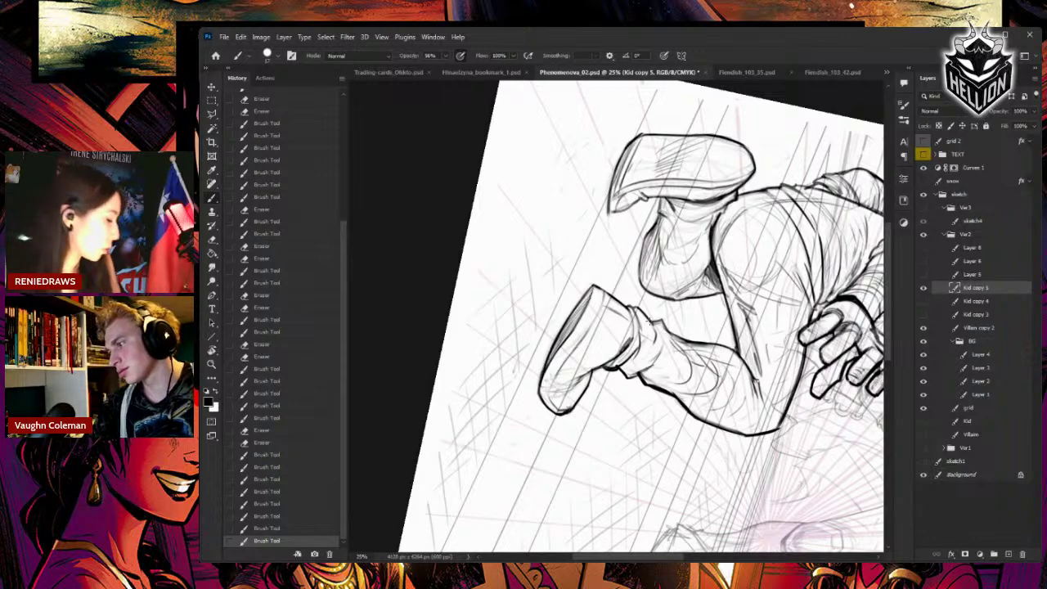
key(m)
drag(781, 340, 603, 143)
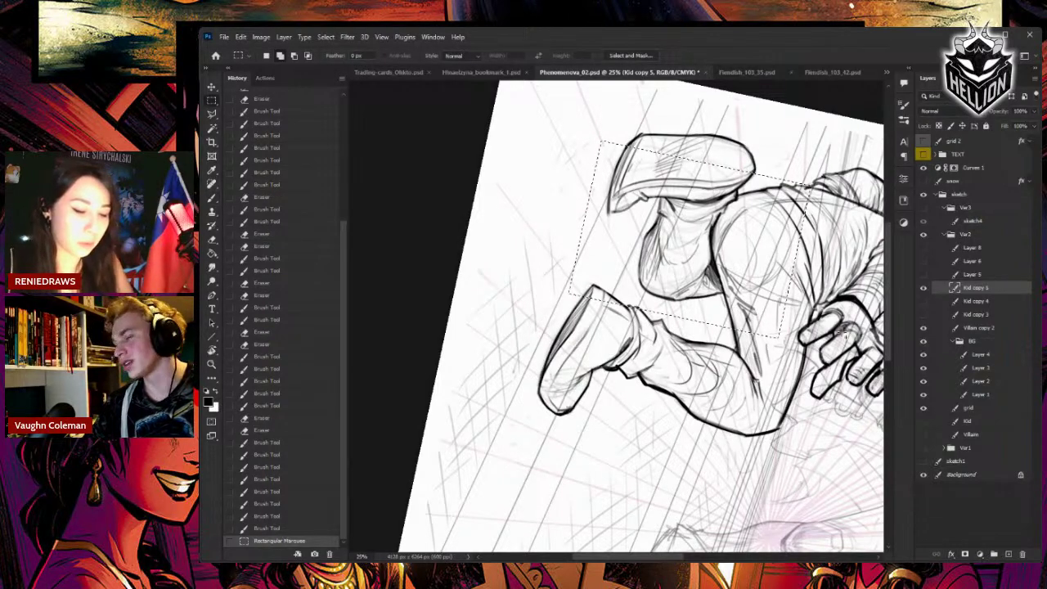
key(Escape)
key(ctrl+z)
- Erase the excess sketch lines on the front thigh beside the figure's hand and touch up the thigh's upper edge
drag(689, 217, 811, 243)
key(e)
drag(689, 157, 685, 193)
drag(679, 201, 676, 215)
mouse_move(686, 163)
mouse_down()
mouse_move(684, 184)
mouse_move(672, 173)
mouse_up()
key(b)
mouse_move(688, 155)
mouse_down()
mouse_move(691, 182)
mouse_move(685, 157)
mouse_up()
key(e)
mouse_move(688, 148)
mouse_down()
mouse_move(683, 161)
mouse_move(717, 240)
mouse_move(644, 166)
mouse_up()
- Undo the last stroke, then redraw and clean up the short contour where the thumb meets the front thigh
key(r)
key(b)
key(e)
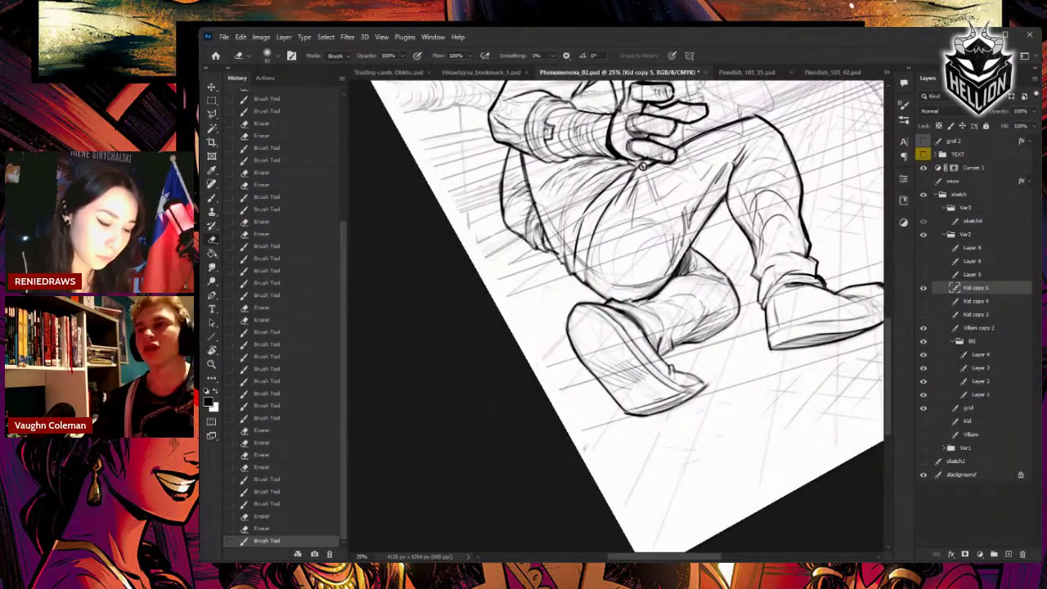
key(ctrl+z)
key(b)
drag(636, 163, 645, 171)
key(e)
drag(645, 172, 645, 169)
key(b)
key(r)
drag(646, 168, 724, 205)
key(space)
drag(772, 232, 707, 310)
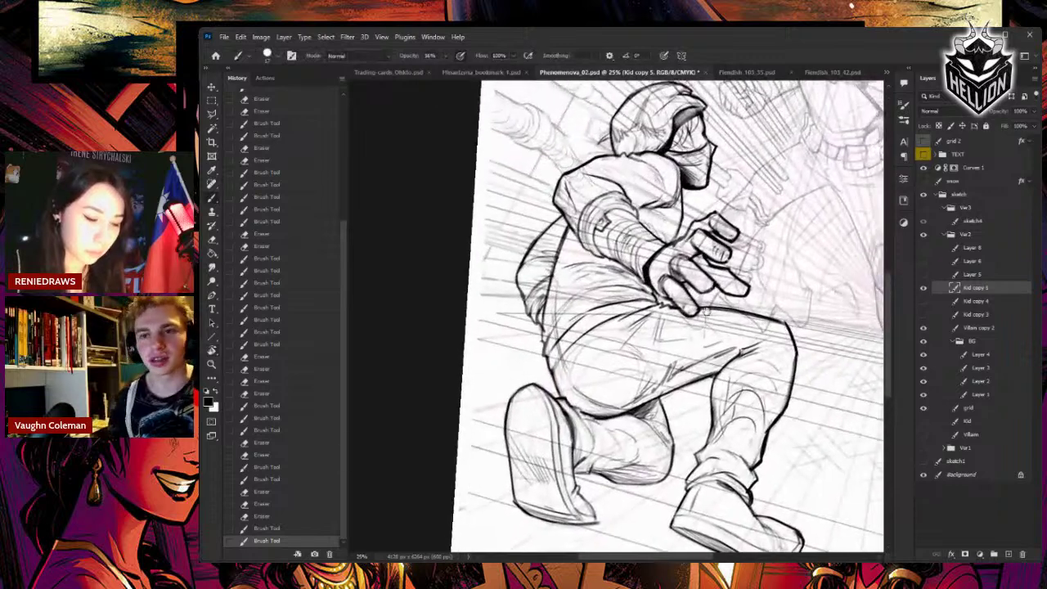
- Draw short fold lines on the figure's shoulder and upper chest and undo the last stroke
key(e)
key(b)
mouse_move(673, 173)
mouse_down()
mouse_move(682, 216)
mouse_move(657, 214)
mouse_up()
key(e)
key(b)
drag(640, 163, 633, 158)
drag(637, 164, 655, 173)
key(e)
key(b)
drag(661, 169, 643, 201)
mouse_move(649, 203)
mouse_down()
mouse_move(656, 184)
mouse_move(653, 211)
mouse_move(663, 212)
mouse_move(637, 218)
mouse_up()
drag(815, 331, 758, 267)
key(ctrl+z)
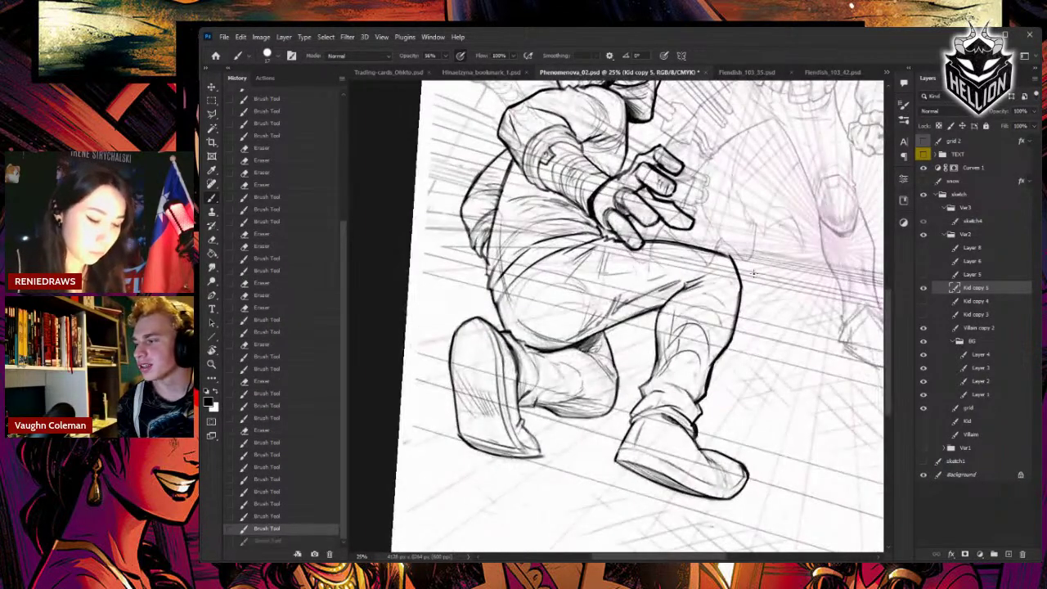
key(Escape)
- Rework the fold strokes inside the front knee and erase the knee's outer contour
drag(750, 334, 745, 269)
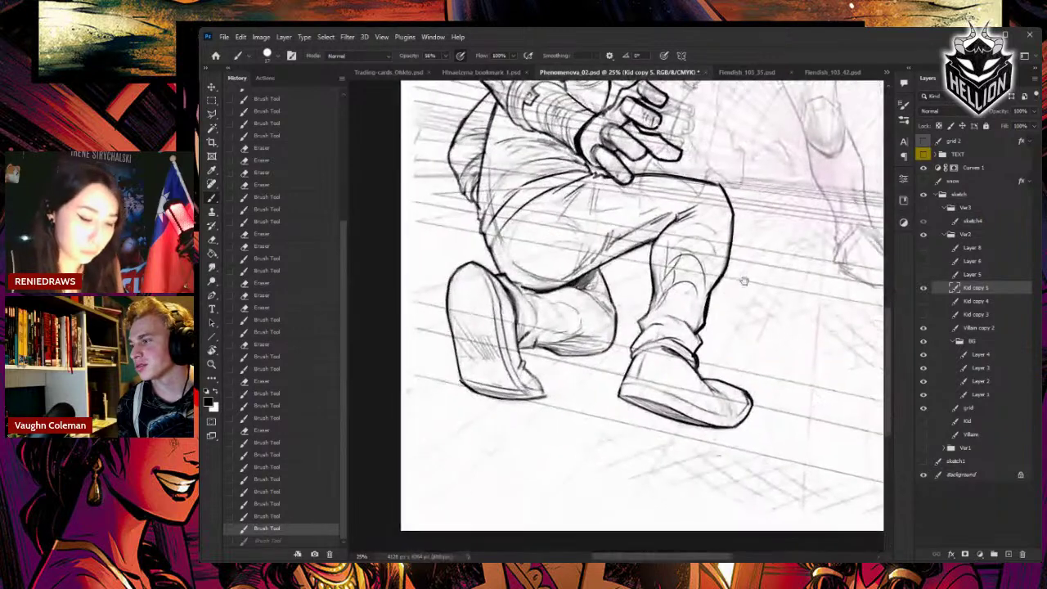
key(e)
drag(699, 205, 680, 214)
key(b)
mouse_move(691, 207)
mouse_down()
mouse_move(674, 219)
mouse_move(708, 191)
mouse_up()
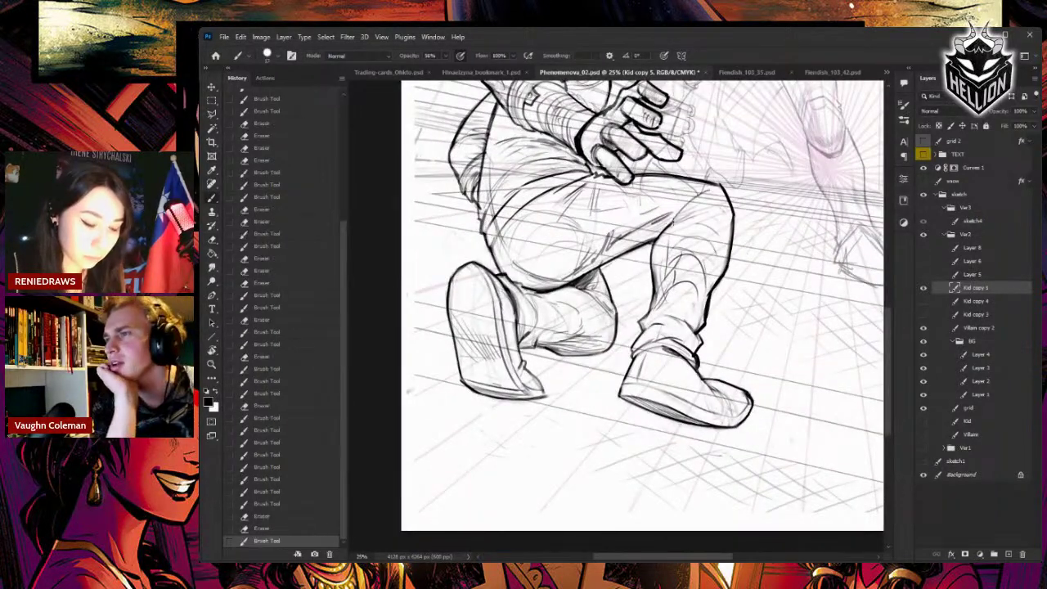
drag(675, 224, 713, 197)
drag(680, 223, 718, 206)
mouse_move(700, 222)
mouse_down()
mouse_move(731, 206)
mouse_move(714, 173)
mouse_move(739, 181)
mouse_up()
key(e)
drag(739, 185, 734, 232)
key(b)
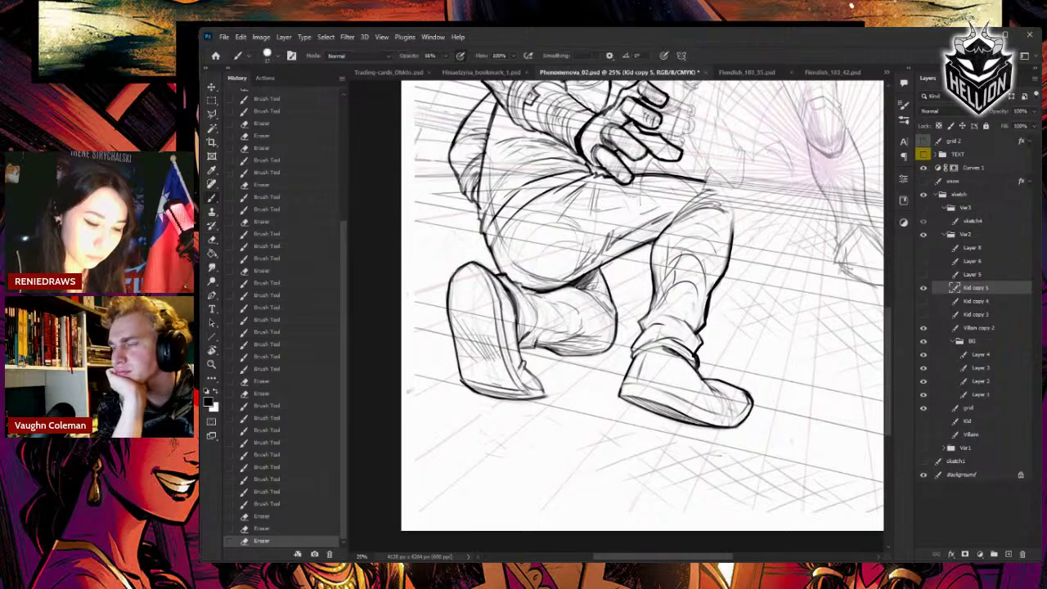
- Redraw the front knee's outer contour as a bulging fold running from the thigh down to the shin
drag(702, 177, 710, 188)
drag(703, 178, 722, 196)
drag(709, 185, 727, 199)
key(e)
key(b)
drag(715, 183, 725, 210)
drag(726, 211, 732, 233)
drag(709, 187, 716, 201)
drag(712, 190, 724, 206)
drag(716, 199, 731, 211)
drag(726, 205, 735, 245)
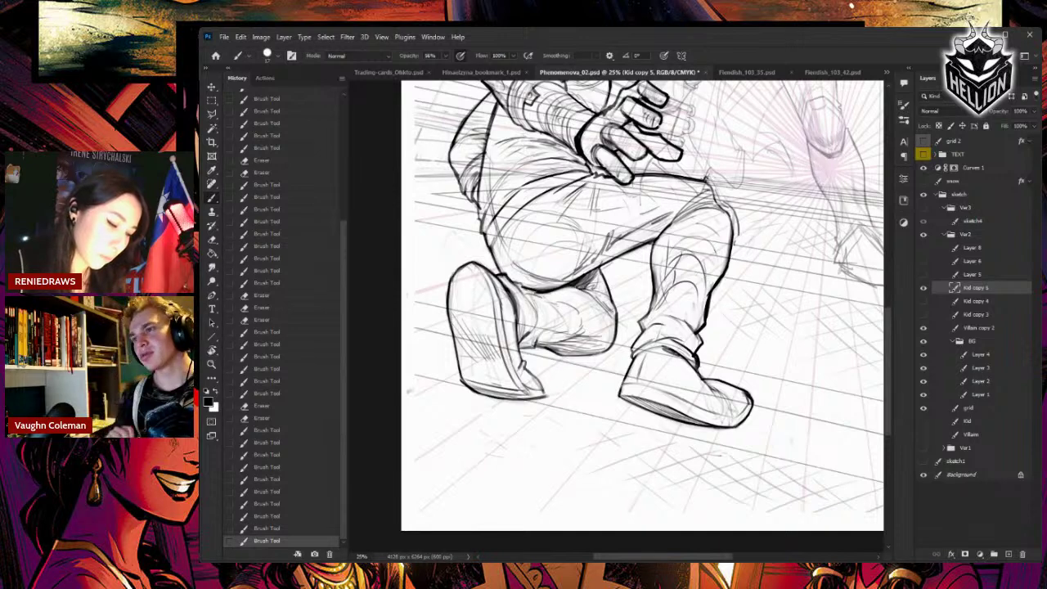
- Erase the excess around the front knee and redraw the outer edge of its bulging fold
key(e)
mouse_move(710, 171)
mouse_down()
mouse_move(706, 182)
mouse_move(727, 189)
mouse_move(741, 242)
mouse_move(733, 257)
mouse_move(726, 193)
mouse_move(708, 177)
mouse_move(770, 217)
mouse_up()
key(b)
key(b)
key(e)
key(b)
key(r)
key(b)
drag(739, 212, 763, 234)
mouse_move(749, 219)
mouse_down()
mouse_move(766, 241)
mouse_move(752, 235)
mouse_move(750, 249)
mouse_up()
key(e)
key(b)
- Clean up and redraw the lower part of the knee fold where it meets the shin
key(e)
mouse_move(748, 248)
mouse_down()
mouse_move(755, 257)
mouse_move(749, 225)
mouse_move(756, 268)
mouse_up()
key(e)
key(b)
key(e)
key(b)
drag(752, 248, 757, 286)
key(e)
key(b)
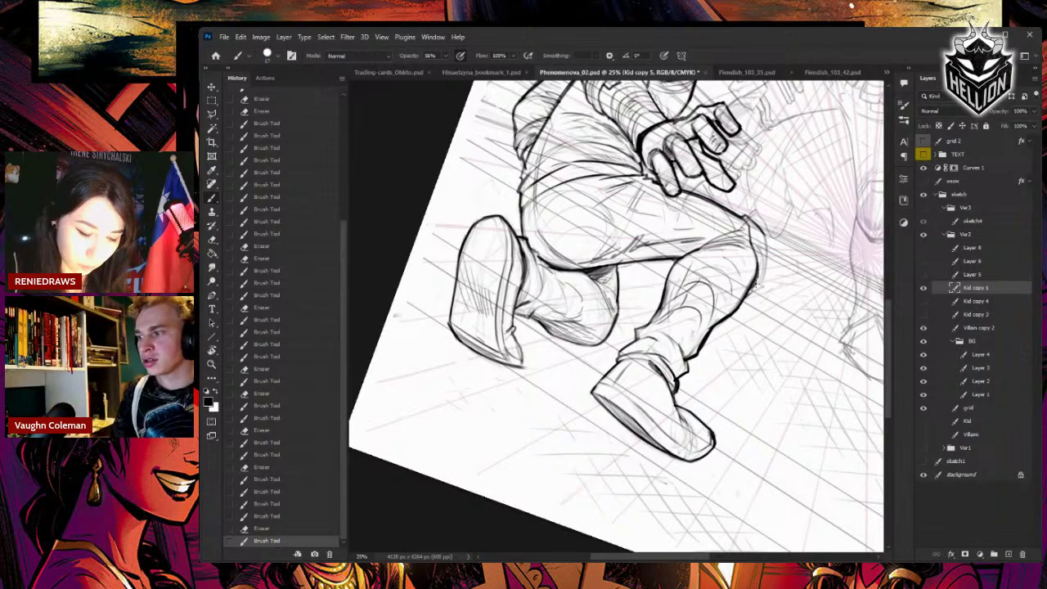
- Thin out the inner line of the knee fold and redraw its outer edge down to an overhanging lower corner
drag(753, 250, 762, 287)
key(e)
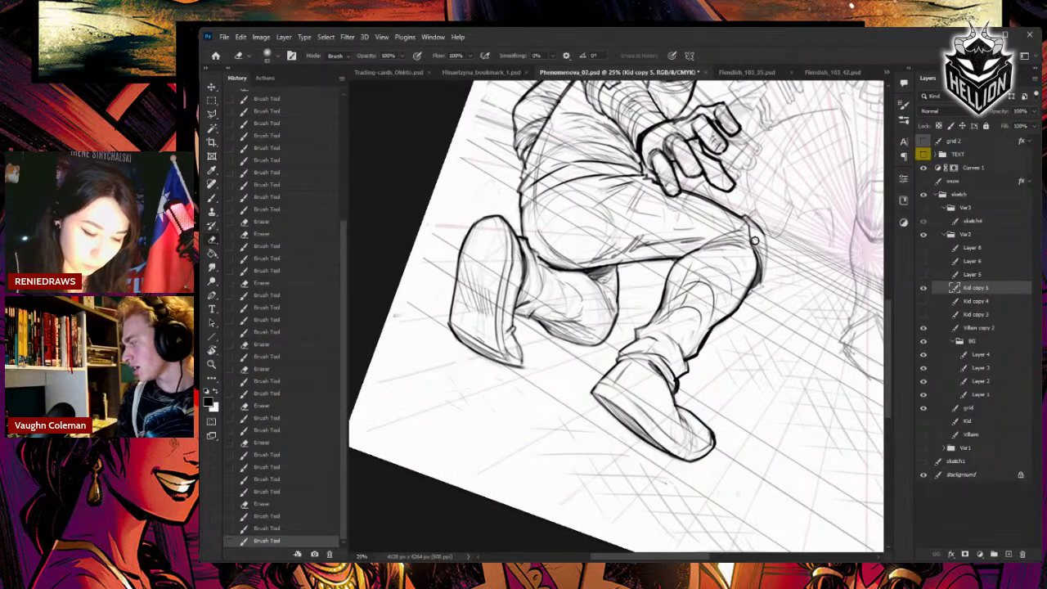
drag(749, 238, 760, 268)
key(b)
drag(749, 219, 769, 289)
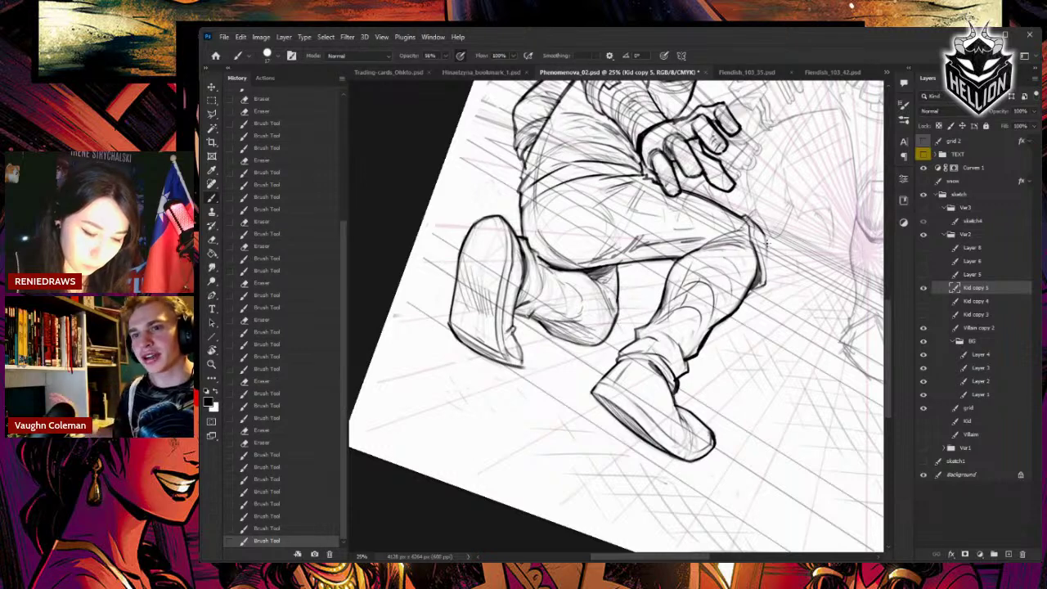
mouse_move(764, 235)
mouse_down()
mouse_move(774, 278)
mouse_move(746, 308)
mouse_move(809, 278)
mouse_move(828, 242)
mouse_up()
key(e)
key(b)
key(e)
key(r)
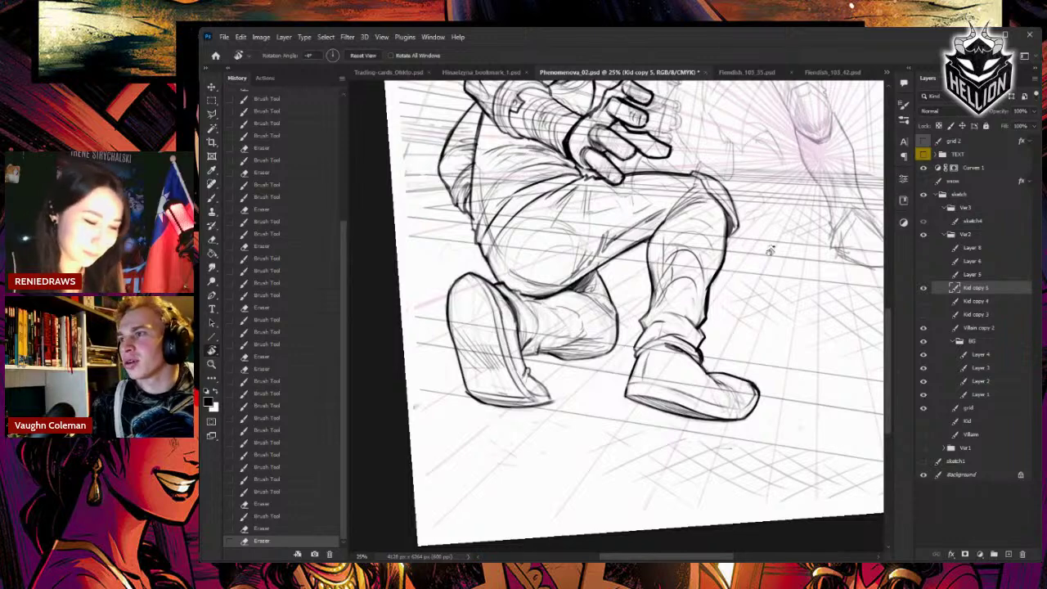
- Darken the top contour of the front knee and define the lower corner of its fold
drag(767, 196, 666, 145)
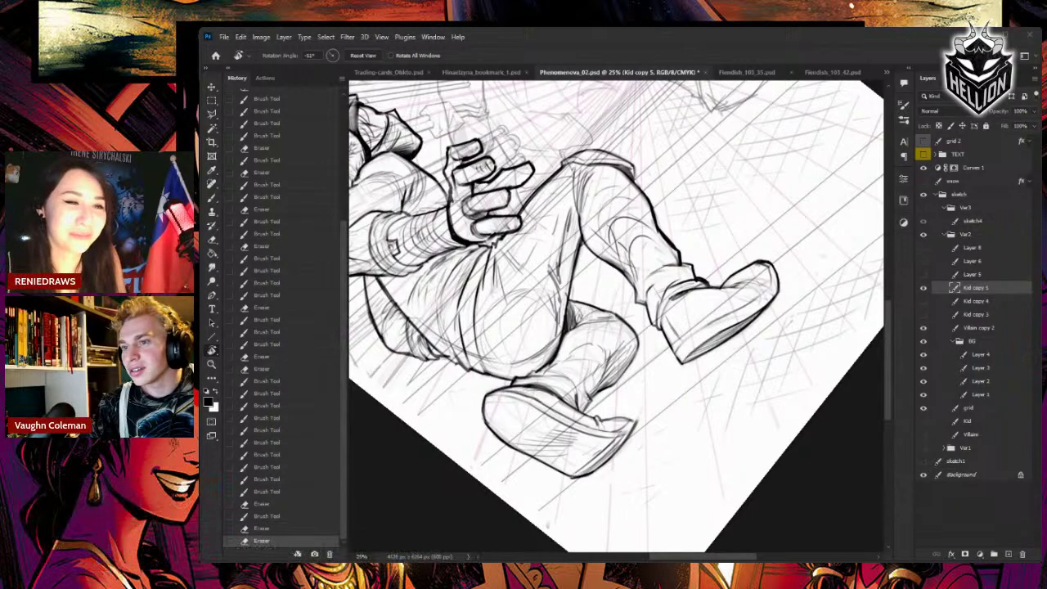
mouse_move(773, 214)
mouse_down()
mouse_move(753, 268)
mouse_move(774, 208)
mouse_up()
key(b)
drag(652, 146, 685, 166)
mouse_move(672, 153)
mouse_down()
mouse_move(743, 218)
mouse_move(747, 202)
mouse_up()
key(r)
key(e)
key(b)
drag(743, 195, 752, 213)
key(e)
key(b)
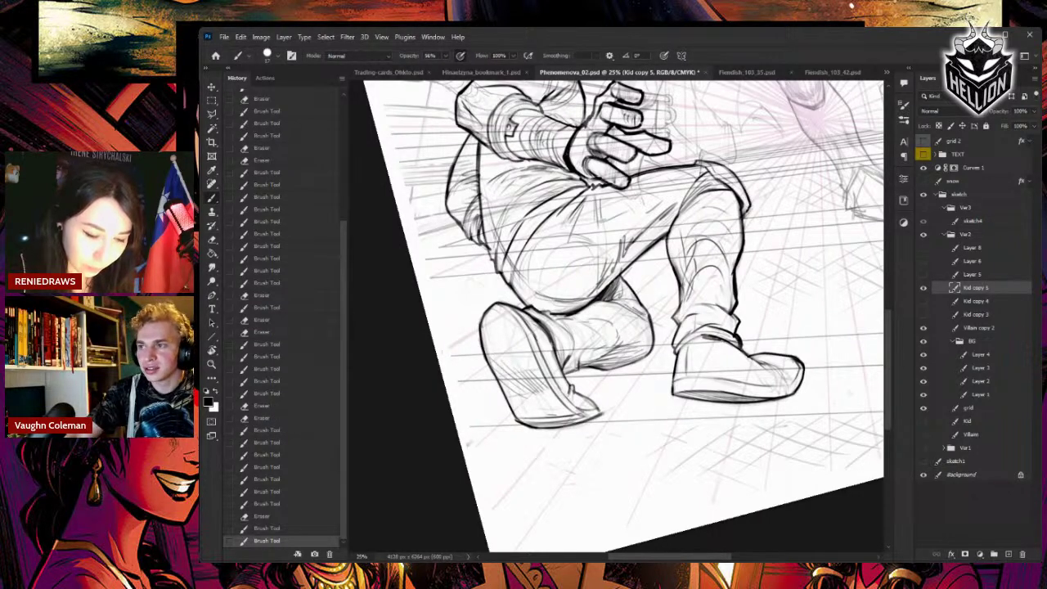
- Add short accent strokes across the fabric on top of the front knee
key(e)
key(b)
drag(710, 169, 727, 179)
drag(722, 172, 745, 202)
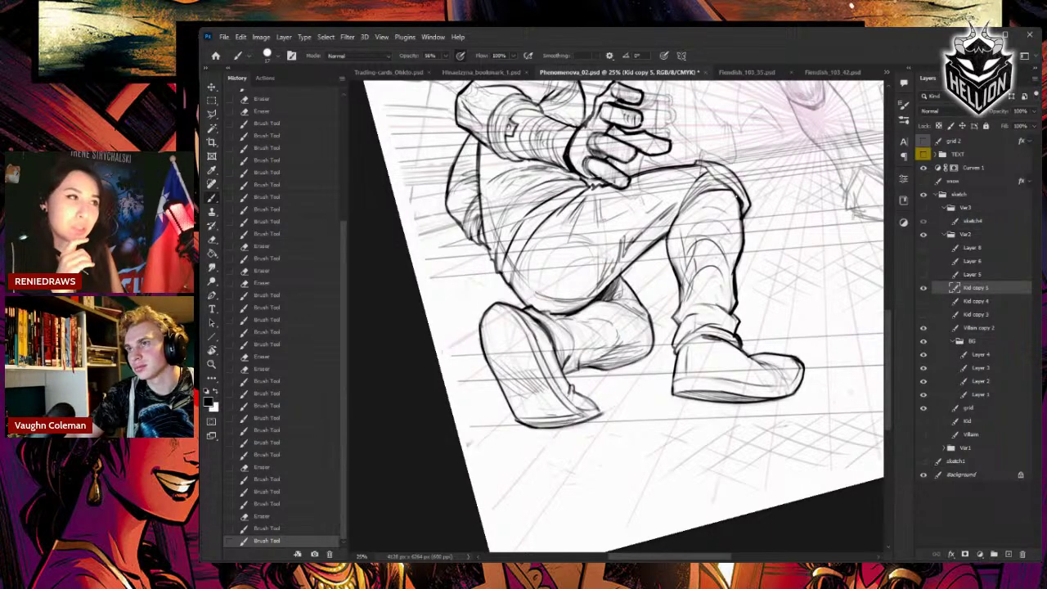
- Erase the lower contour at the knee end of the rear leg and sketch it again
key(e)
mouse_move(652, 334)
mouse_down()
mouse_move(627, 370)
mouse_move(630, 361)
mouse_up()
drag(615, 365, 648, 340)
key(b)
drag(652, 335, 624, 358)
key(e)
drag(643, 339, 635, 346)
key(b)
- Reshape the rounded knee of the rear leg and hatch along its underside
drag(642, 310, 653, 339)
key(e)
mouse_move(652, 334)
mouse_down()
mouse_move(649, 326)
mouse_move(644, 344)
mouse_up()
key(b)
drag(650, 329, 626, 363)
drag(638, 350, 626, 363)
key(e)
key(b)
drag(655, 325, 625, 367)
mouse_move(647, 340)
mouse_down()
mouse_move(623, 369)
mouse_move(638, 360)
mouse_up()
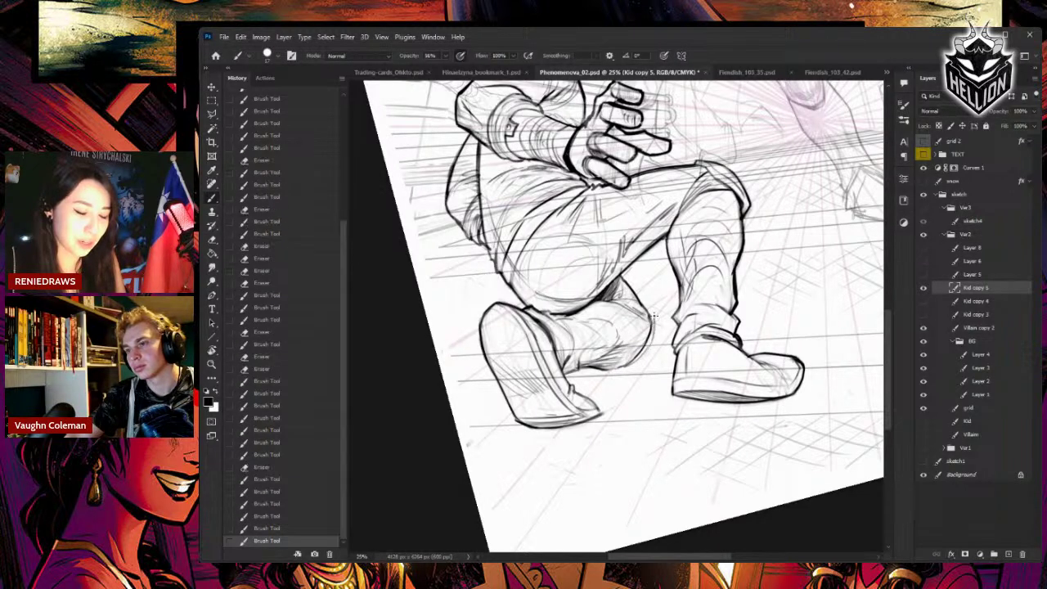
- Draw a bolder outer contour around the rear knee, curving down to the underside of the leg
drag(654, 316, 657, 329)
key(e)
key(b)
drag(656, 318, 643, 358)
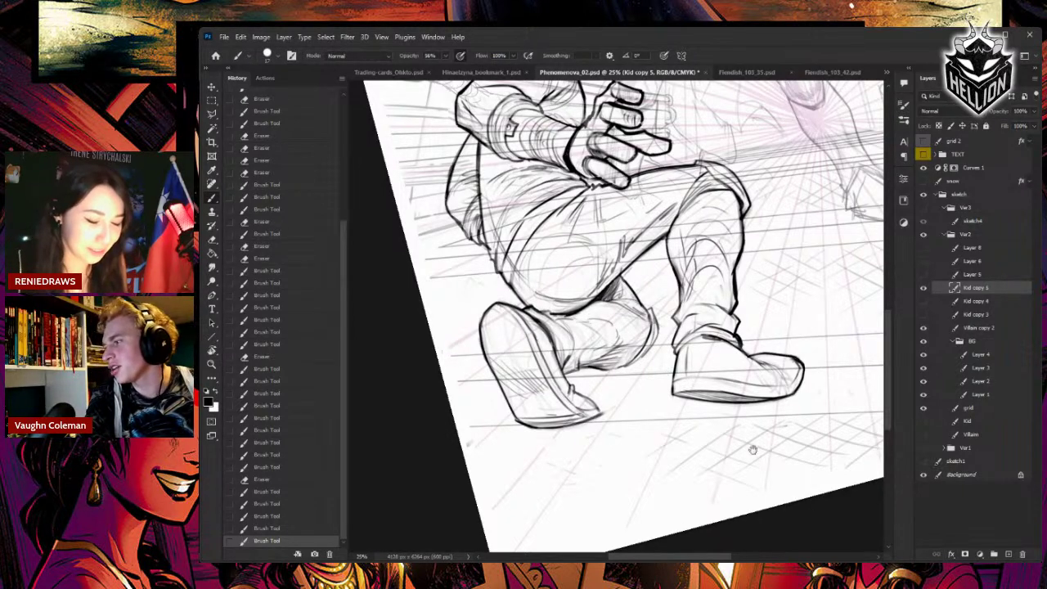
drag(750, 444, 701, 346)
key(e)
key(b)
mouse_move(603, 211)
mouse_down()
mouse_move(595, 207)
mouse_move(607, 220)
mouse_up()
mouse_move(604, 206)
mouse_down()
mouse_move(607, 227)
mouse_move(579, 263)
mouse_up()
key(e)
key(b)
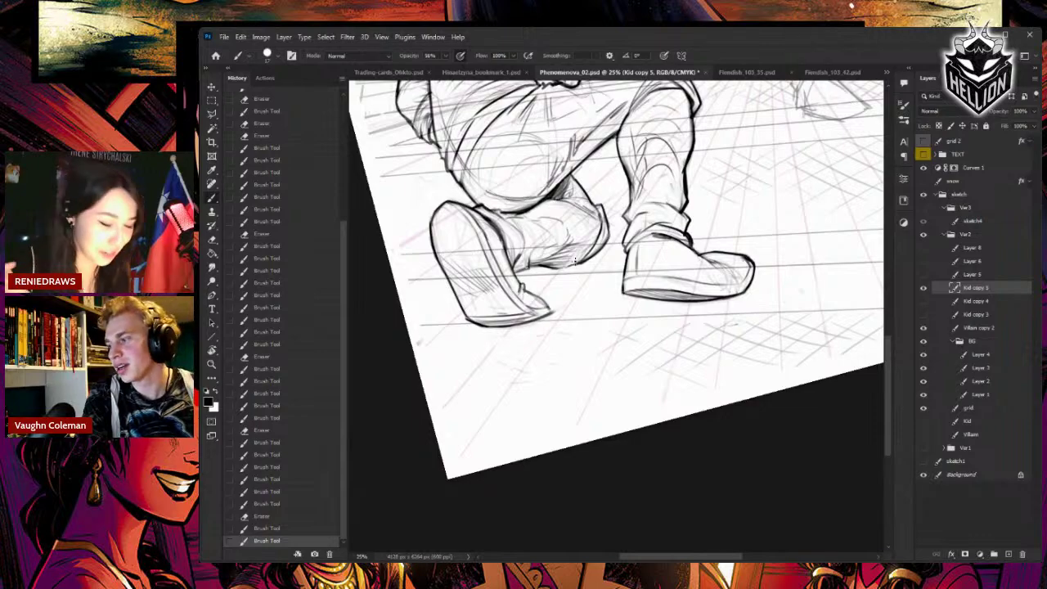
- Erase part of the rear knee's outer edge and redraw it with overlapping contour strokes
key(r)
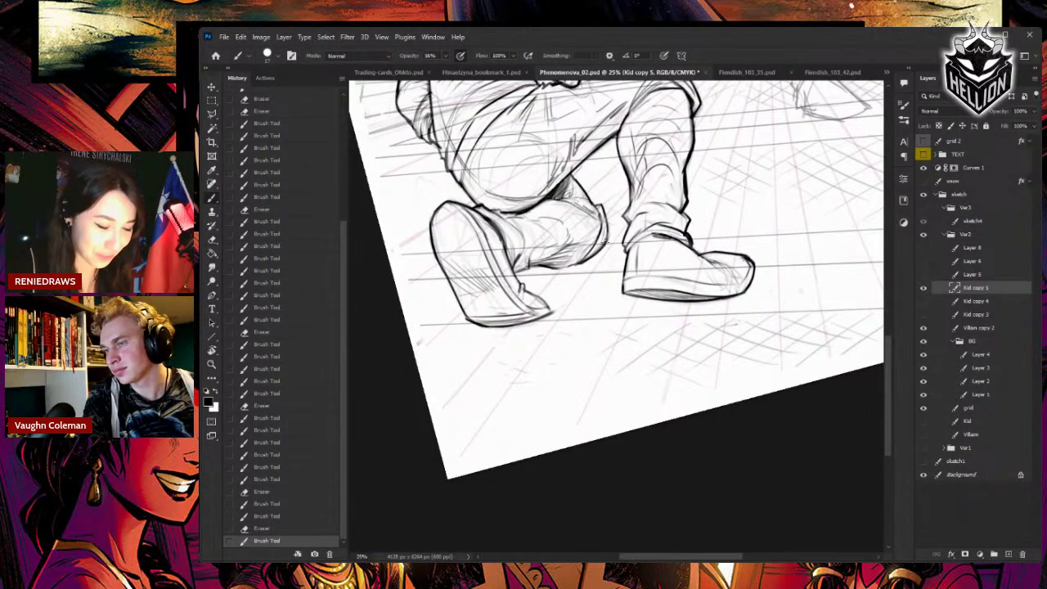
drag(574, 262, 622, 245)
drag(734, 321, 714, 384)
mouse_move(724, 234)
mouse_down()
mouse_move(586, 339)
mouse_move(762, 269)
mouse_move(711, 197)
mouse_up()
key(e)
drag(615, 225, 609, 245)
key(b)
drag(618, 229, 609, 249)
drag(620, 219, 611, 245)
key(e)
key(b)
mouse_move(617, 228)
mouse_down()
mouse_move(613, 247)
mouse_move(603, 244)
mouse_move(610, 255)
mouse_up()
mouse_move(609, 248)
mouse_down()
mouse_move(615, 258)
mouse_move(614, 238)
mouse_move(610, 257)
mouse_up()
- Clean up the rear knee outline and reinforce its upper outer curve with short strokes
key(e)
key(b)
key(e)
key(b)
mouse_move(618, 230)
mouse_down()
mouse_move(611, 260)
mouse_move(614, 242)
mouse_up()
drag(628, 219, 614, 241)
drag(625, 219, 610, 234)
drag(625, 216, 612, 233)
key(r)
drag(691, 202, 631, 194)
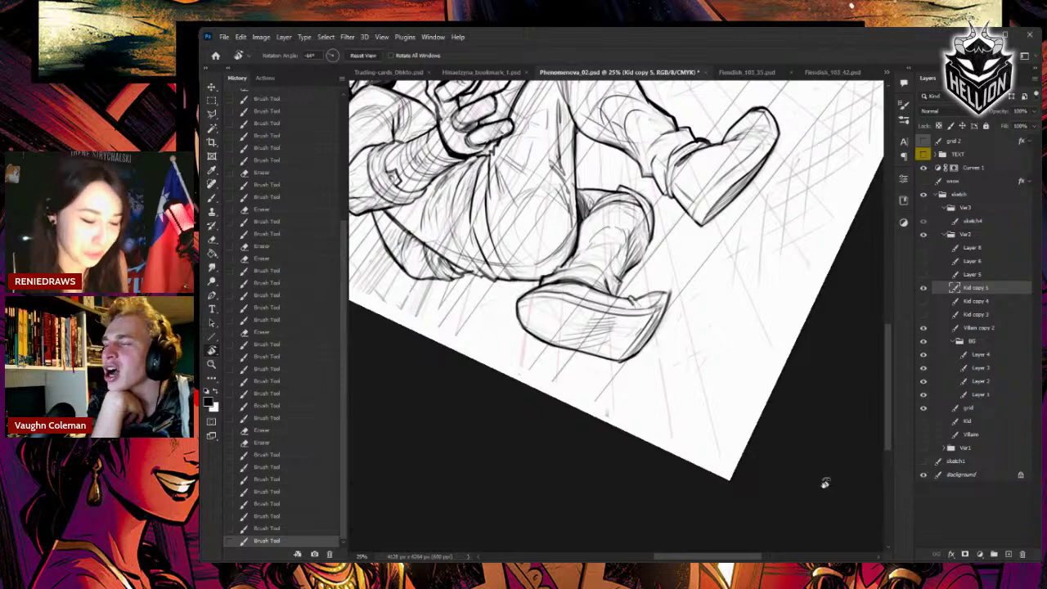
- Erase part of the rear knee's outer contour and redraw the curve with fresh brush strokes
drag(822, 484, 818, 489)
drag(752, 273, 787, 243)
key(b)
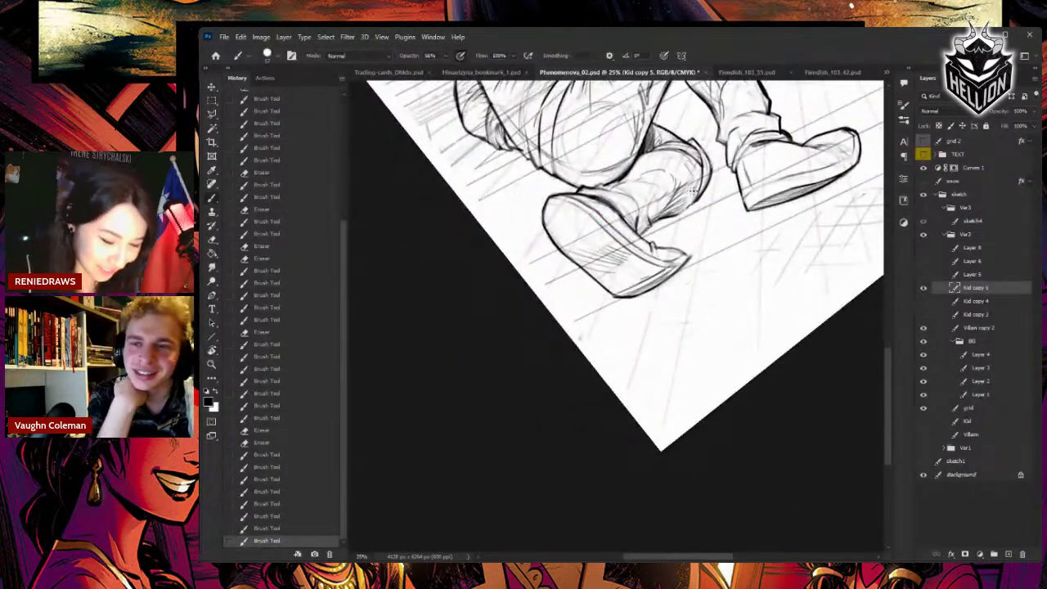
key(e)
drag(708, 167, 696, 202)
key(b)
key(e)
key(b)
drag(710, 170, 700, 201)
mouse_move(712, 174)
mouse_down()
mouse_move(705, 196)
mouse_move(626, 154)
mouse_move(616, 199)
mouse_move(597, 193)
mouse_up()
- Build up overlapping shading strokes just inside the outer edge of the rear knee
key(r)
key(e)
key(b)
drag(619, 150, 605, 186)
drag(622, 153, 608, 190)
mouse_move(620, 162)
mouse_down()
mouse_move(609, 198)
mouse_move(609, 190)
mouse_up()
mouse_move(620, 153)
mouse_down()
mouse_move(610, 201)
mouse_move(611, 191)
mouse_up()
drag(620, 155, 613, 193)
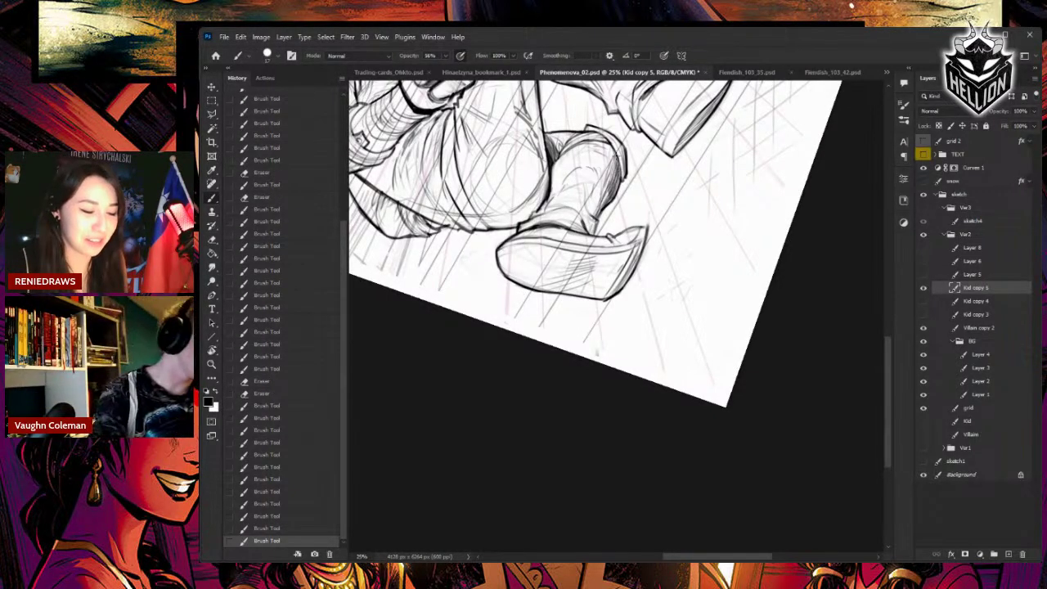
- Trim the stray marks around the rear knee's underside and hatch its lower edge again
key(e)
drag(618, 156, 597, 209)
drag(605, 187, 595, 215)
key(b)
drag(600, 172, 590, 195)
drag(600, 186, 594, 212)
mouse_move(601, 193)
mouse_down()
mouse_move(595, 213)
mouse_move(600, 203)
mouse_up()
drag(607, 186, 598, 215)
drag(607, 190, 599, 214)
- Reset the canvas rotation and save the document
key(r)
mouse_move(767, 266)
mouse_down()
mouse_move(776, 354)
mouse_move(729, 424)
mouse_up()
drag(777, 343, 623, 369)
key(Escape)
key(ctrl+minus)
key(ctrl+minus)
key(ctrl+minus)
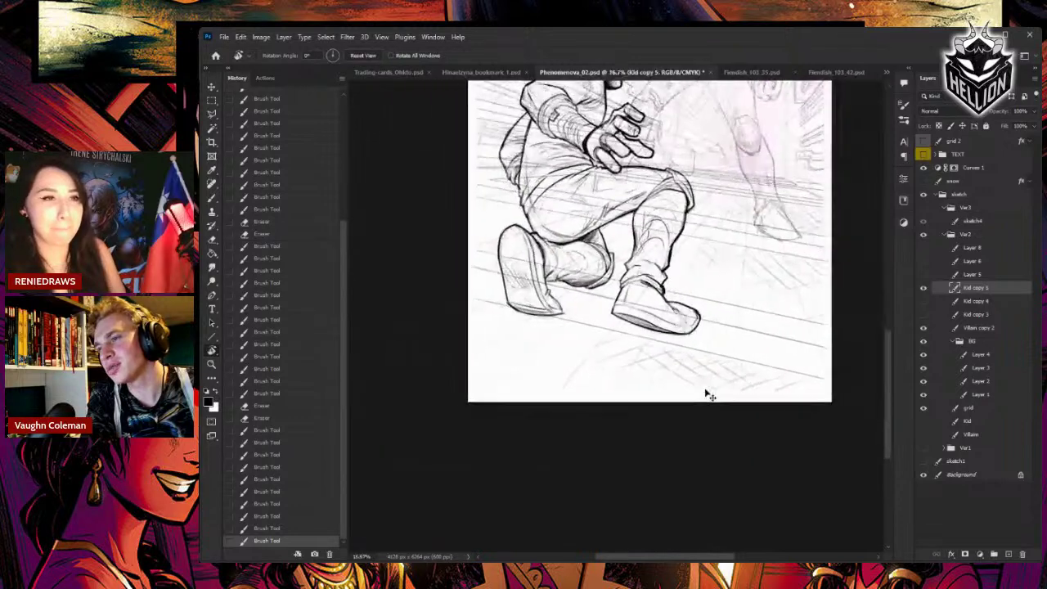
key(ctrl+s)
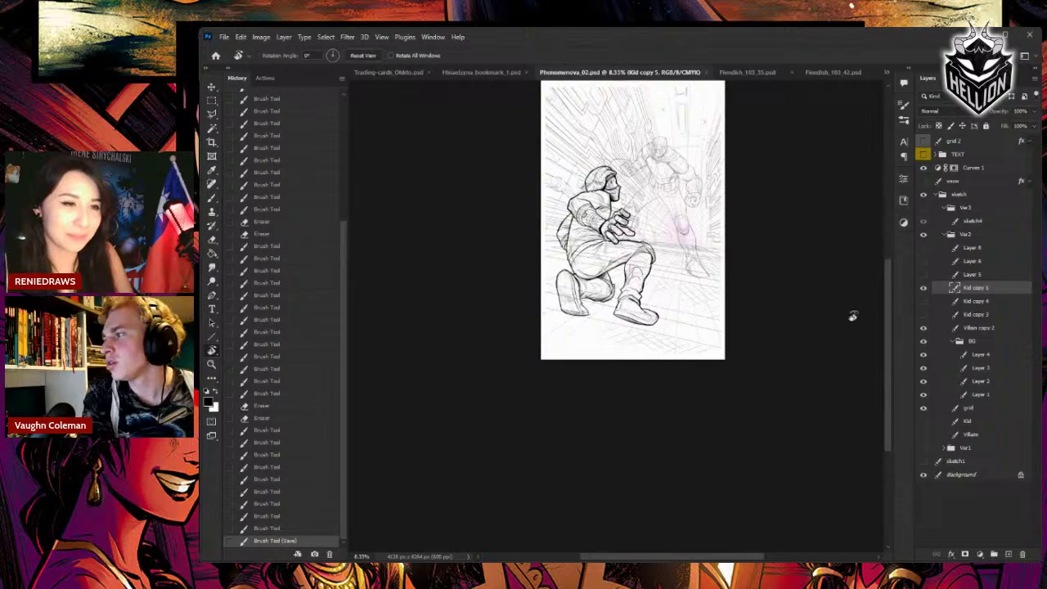
- Examine the reworked lower legs up close and the crouching figure's pose as a whole
key(ctrl+plus)
key(ctrl+plus)
key(ctrl+plus)
key(ctrl+plus)
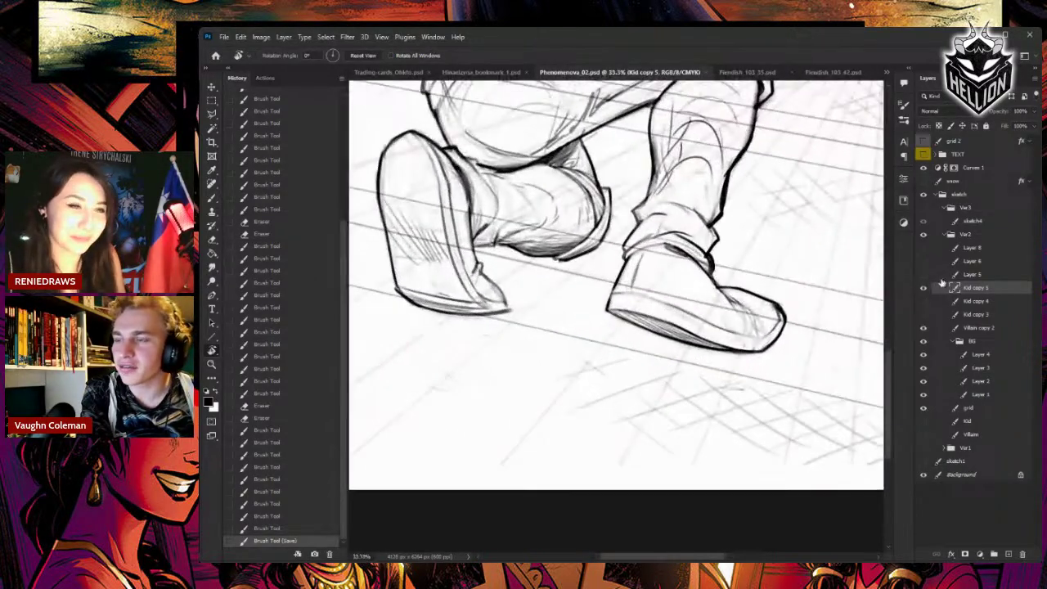
drag(847, 356, 822, 445)
scroll(821, 441, down, 4)
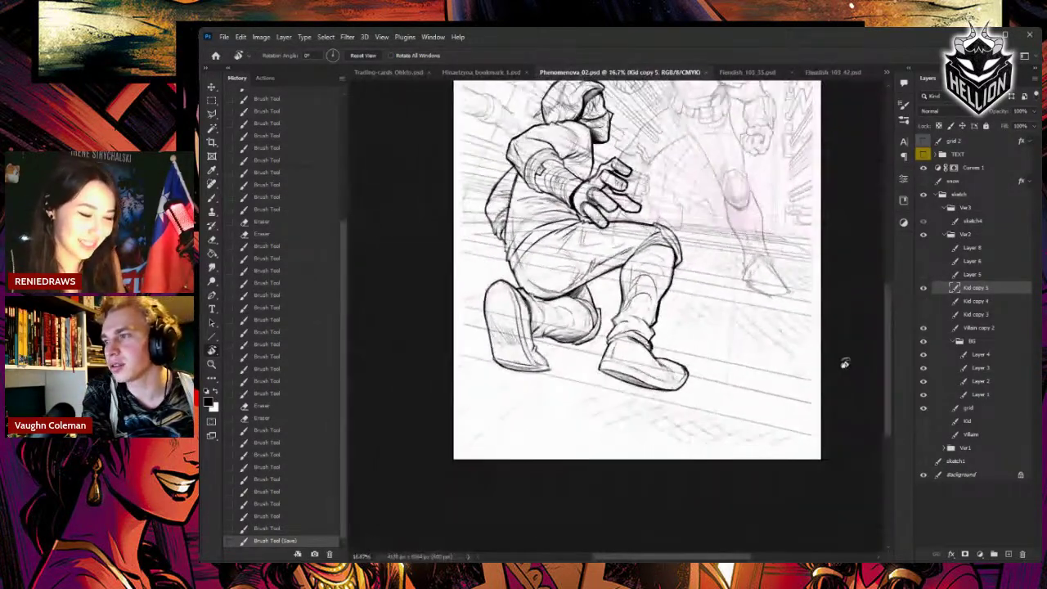
drag(742, 310, 755, 367)
key(e)
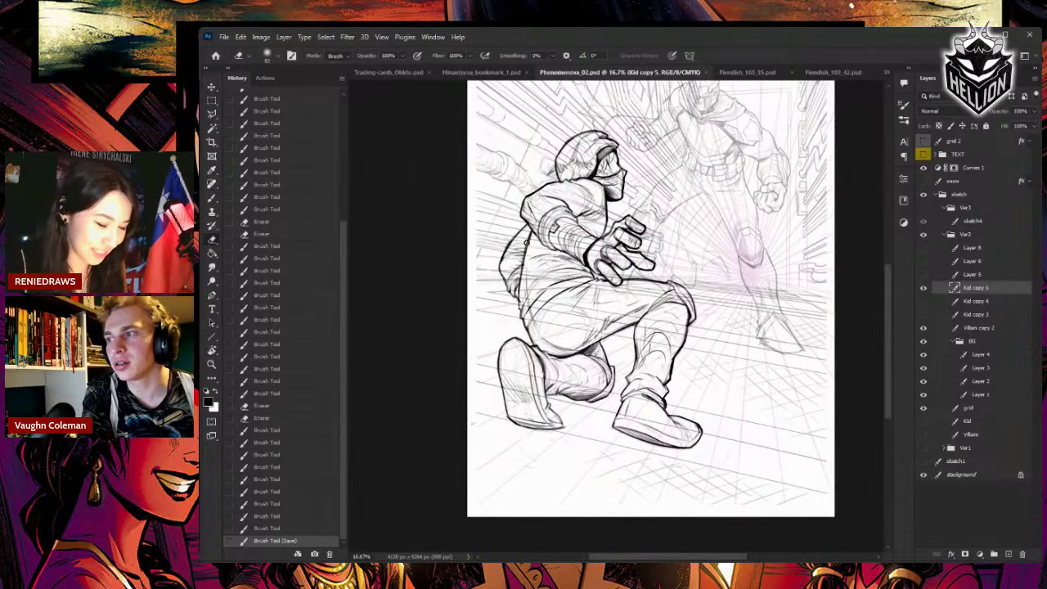
- Lasso the cloth shape behind the figure's back on the Kid copy 5 layer, nudge it outward and deselect
key(l)
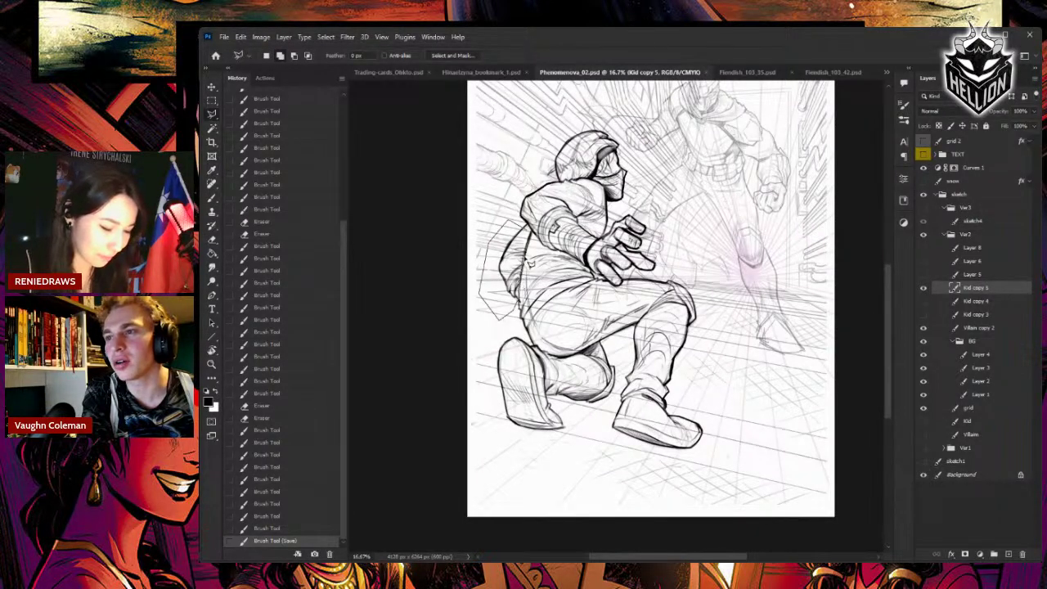
double_click(533, 249)
key(k)
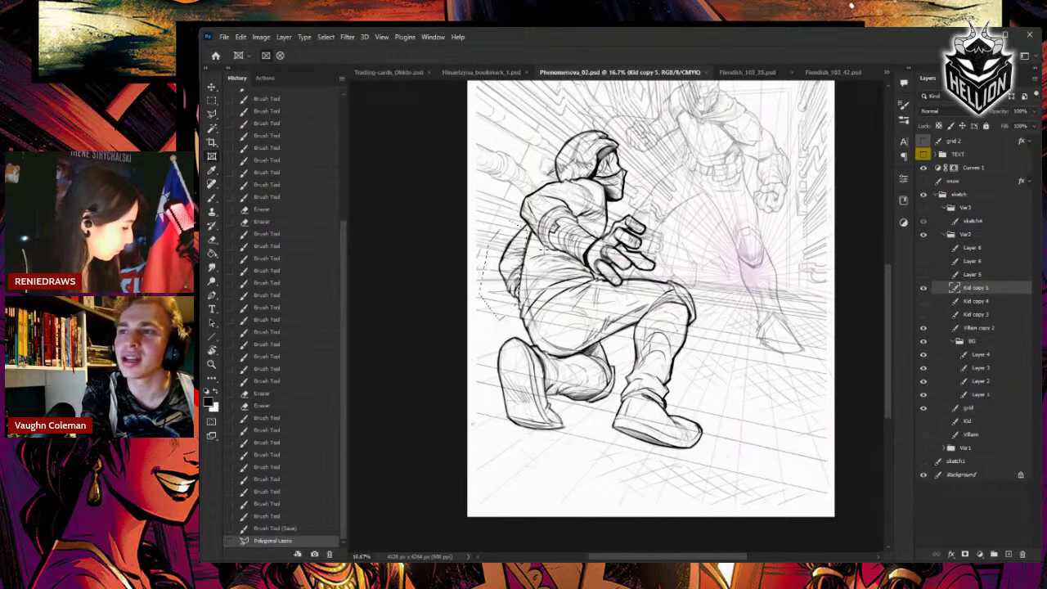
key(v)
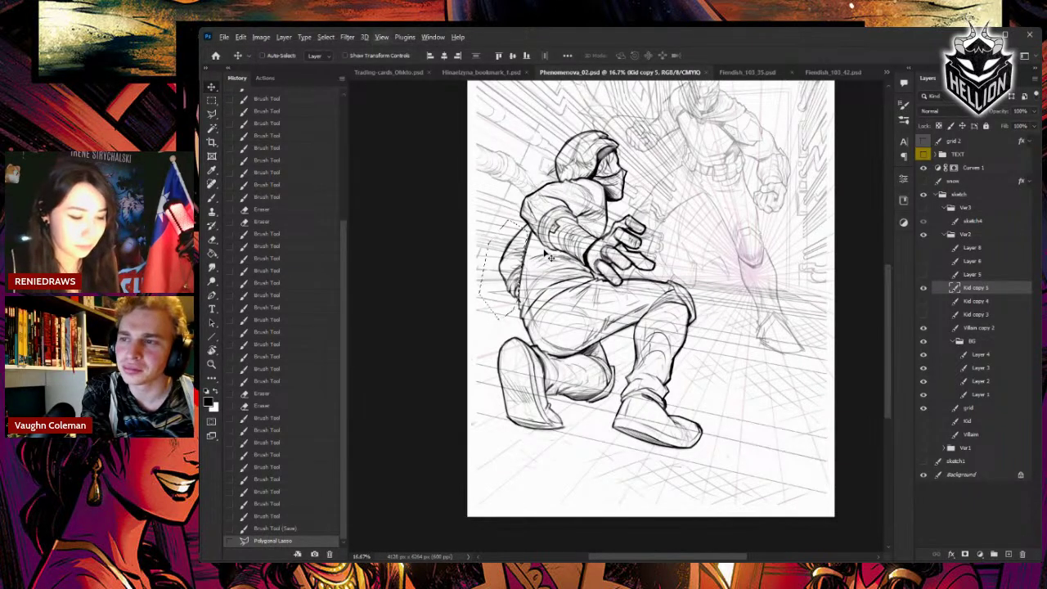
click(998, 313)
click(981, 291)
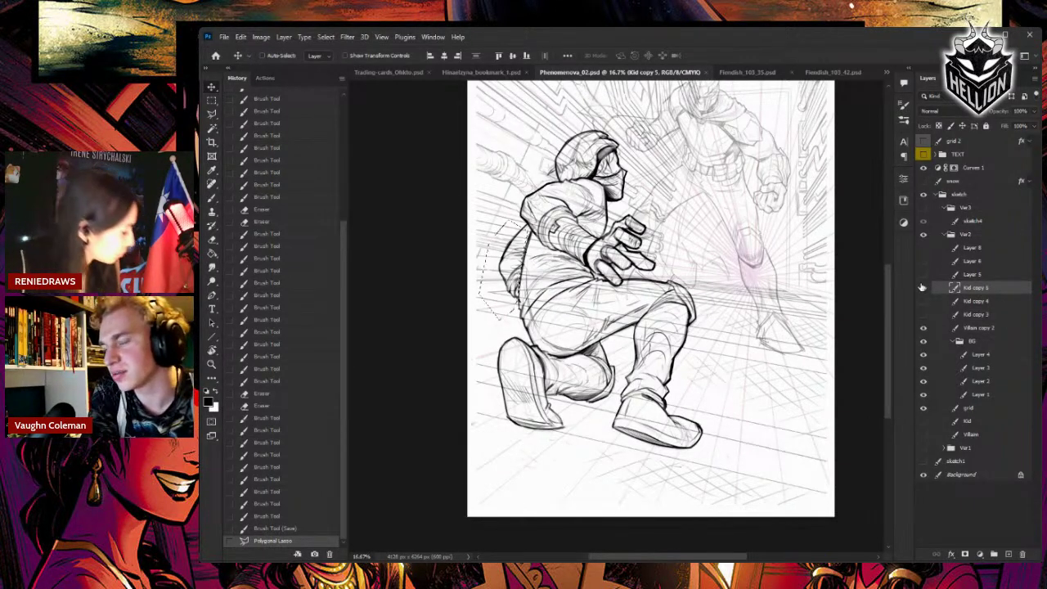
key(Left)
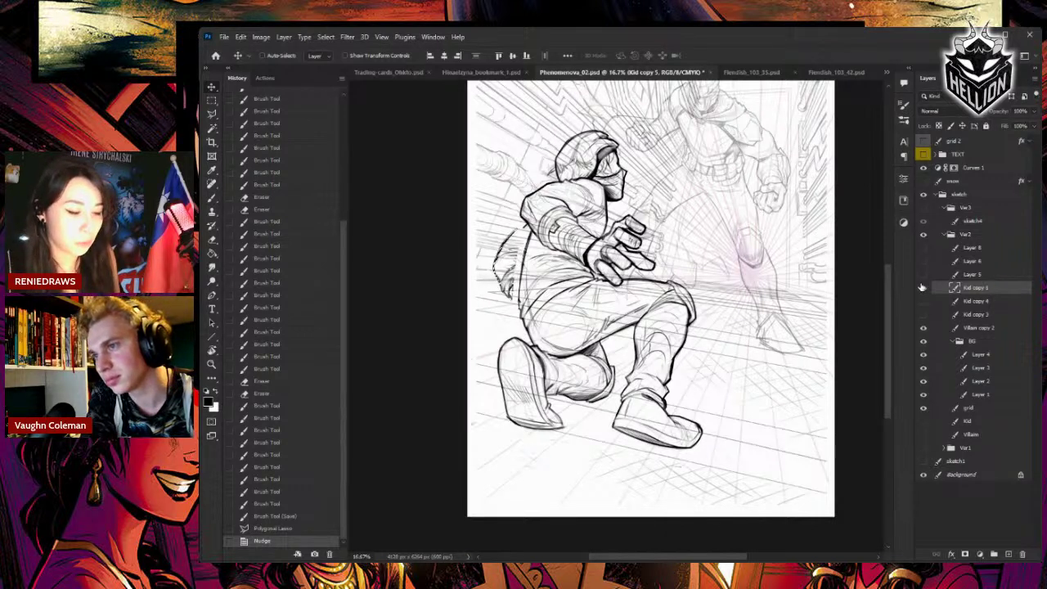
key(ctrl+d)
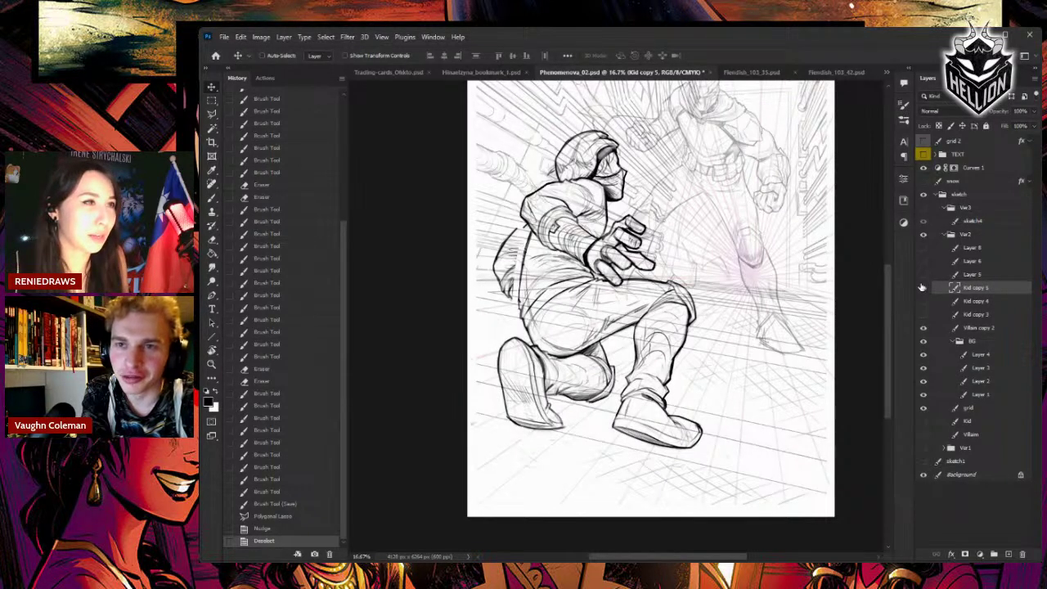
click(987, 302)
click(972, 286)
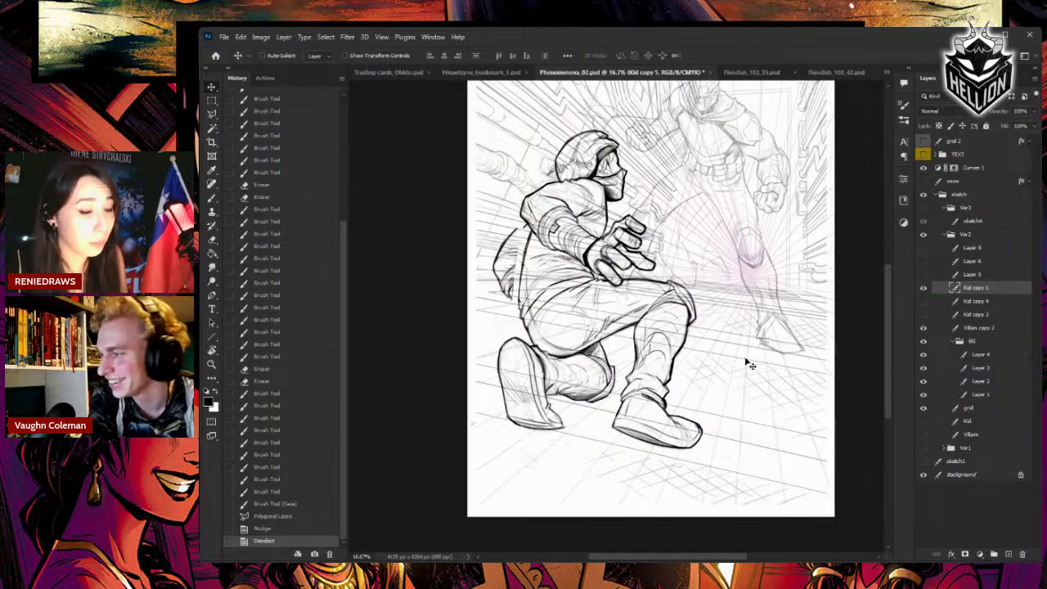
- Erase the upper end of the back cloth's contour and redraw it so it connects to the elbow
key(r)
drag(777, 432, 721, 311)
key(ctrl+plus)
key(ctrl+plus)
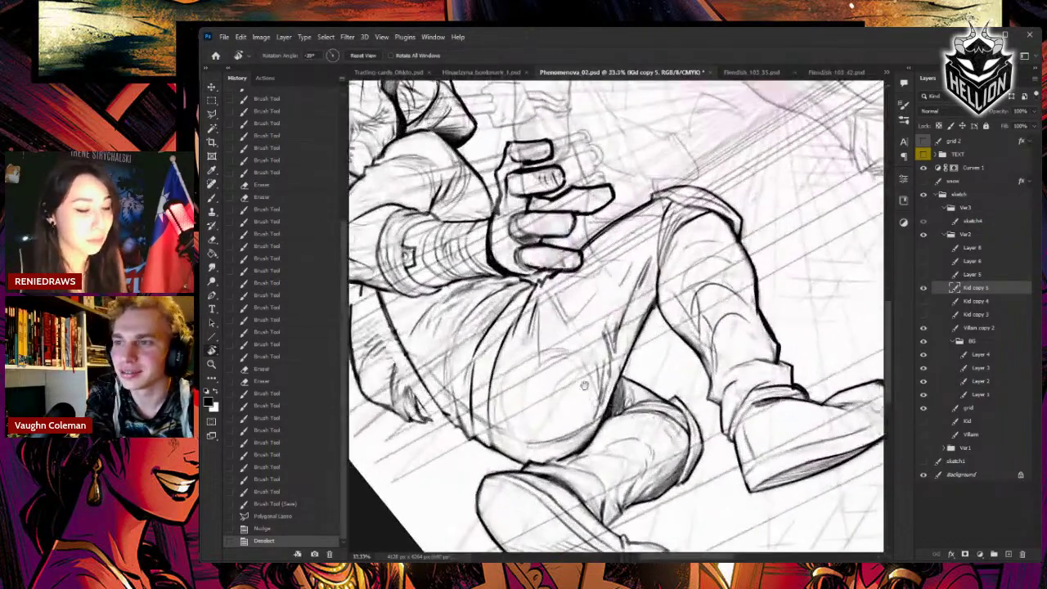
mouse_move(584, 385)
mouse_down()
mouse_move(809, 421)
mouse_move(804, 447)
mouse_up()
key(e)
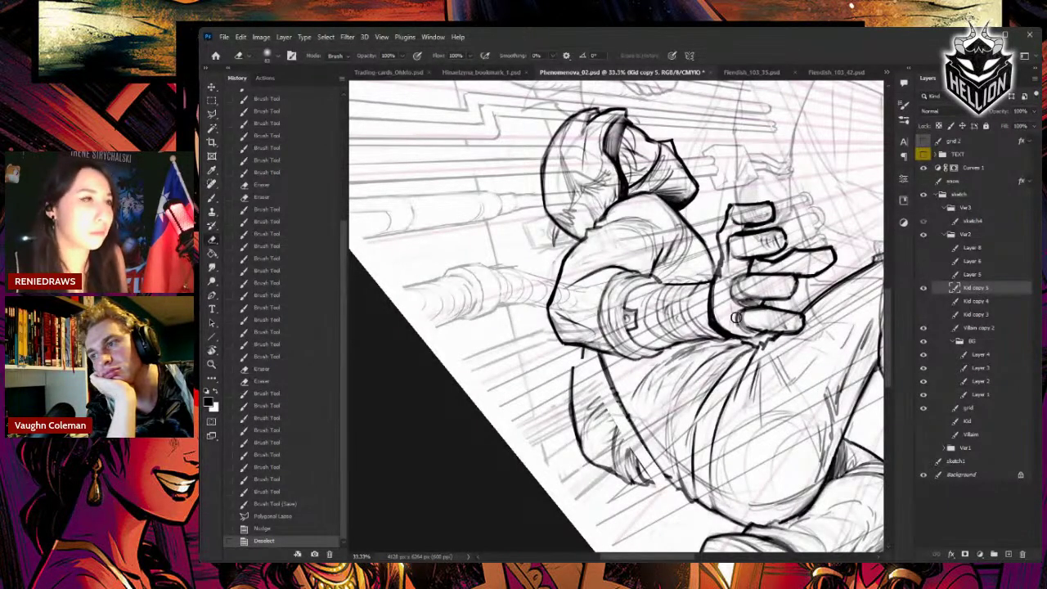
drag(701, 367, 815, 266)
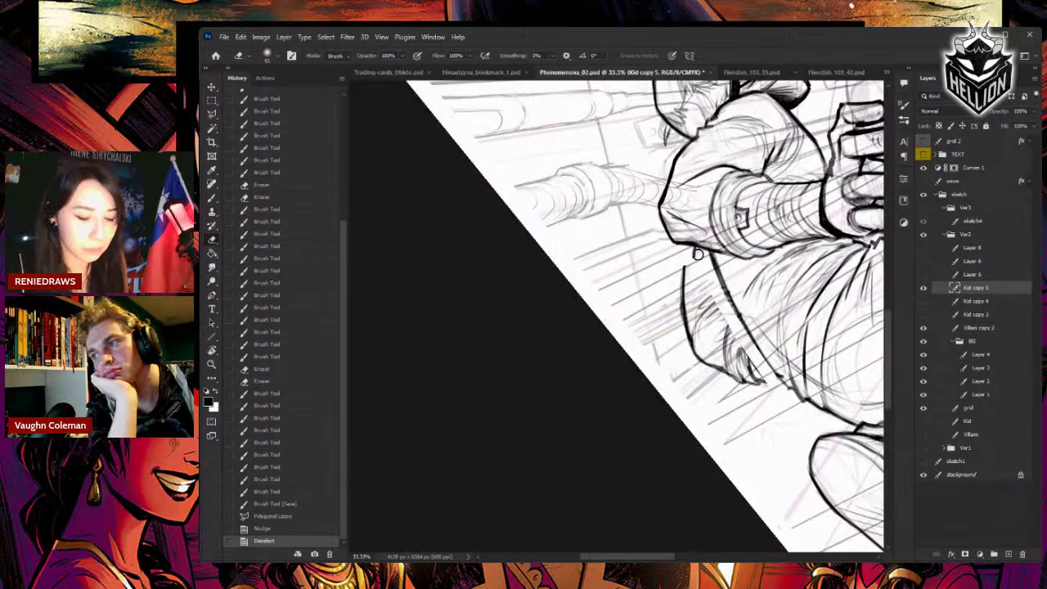
drag(684, 265, 684, 299)
drag(686, 314, 687, 275)
drag(693, 265, 682, 286)
key(b)
drag(694, 247, 685, 307)
drag(691, 245, 686, 310)
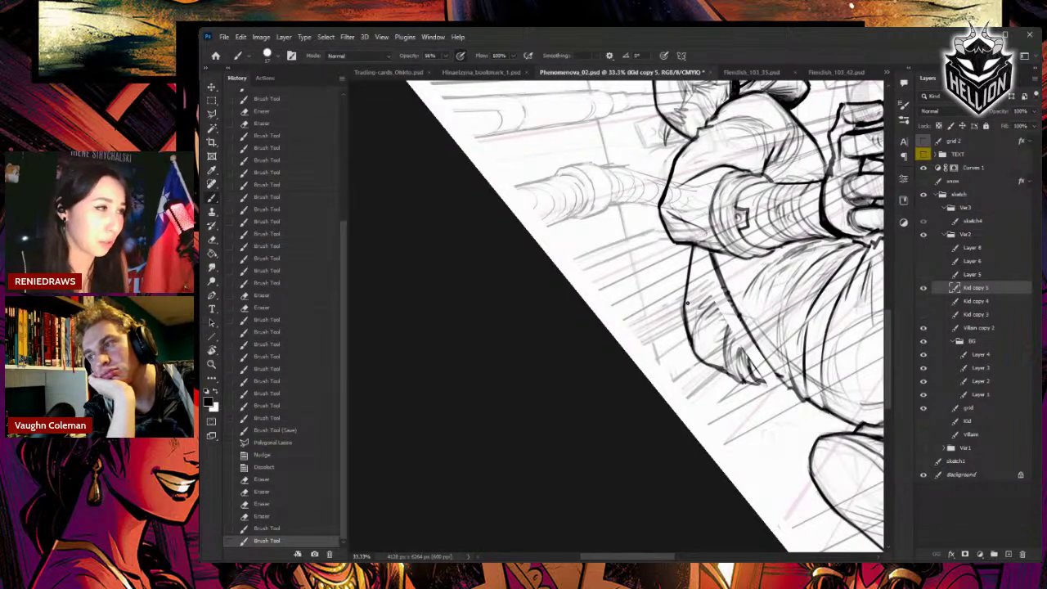
- Thin the outer contour of the back cloth with the Eraser and redraw its upper stretch
key(e)
mouse_move(690, 298)
mouse_down()
mouse_move(685, 344)
mouse_move(686, 334)
mouse_move(696, 358)
mouse_up()
key(b)
drag(693, 246, 687, 321)
- Erase the broken line of the figure's back and redraw it as a continuous curve down toward the hip
key(r)
drag(704, 256, 721, 335)
mouse_move(721, 335)
mouse_down()
mouse_move(713, 233)
mouse_move(685, 201)
mouse_move(657, 301)
mouse_up()
key(e)
mouse_move(685, 206)
mouse_down()
mouse_move(657, 303)
mouse_move(666, 258)
mouse_up()
key(b)
drag(689, 201, 660, 293)
drag(670, 237, 656, 292)
drag(666, 255, 653, 326)
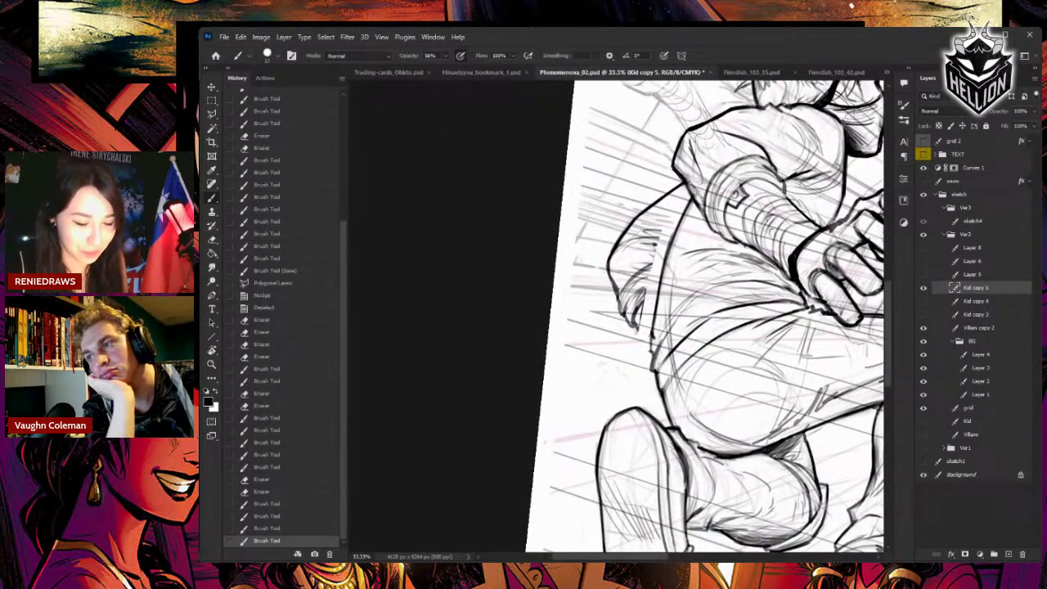
- Add short fold strokes inside the upper part of the back cloth, next to the back line
key(e)
key(b)
drag(658, 238, 671, 244)
mouse_move(663, 239)
mouse_down()
mouse_move(672, 244)
mouse_move(661, 241)
mouse_up()
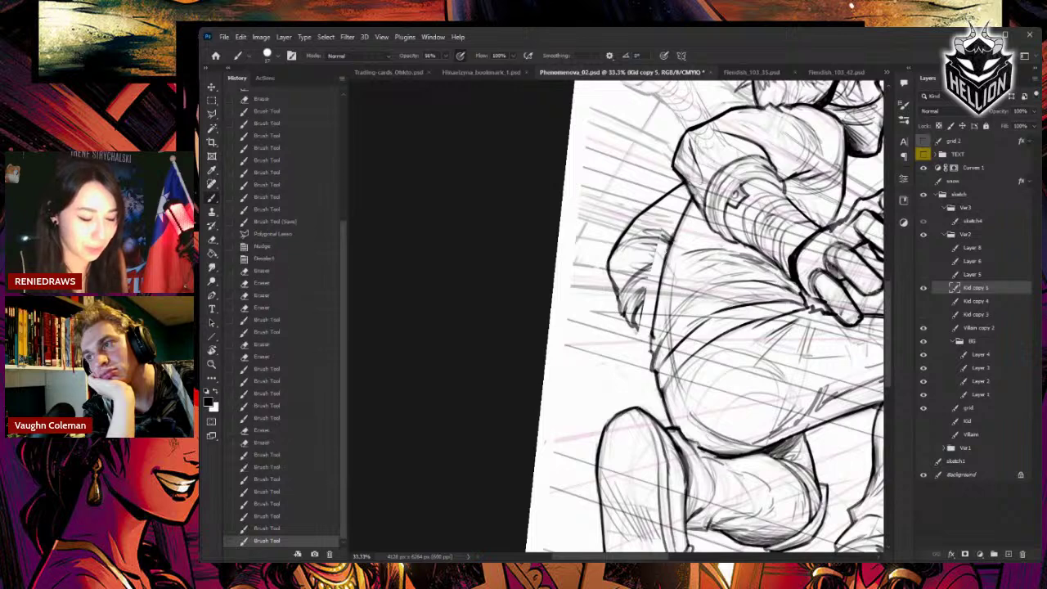
- Replace the dark tufts at the back cloth's lower tip with lighter curved fold lines, erasing the excess
drag(660, 284, 636, 303)
key(e)
key(b)
drag(642, 292, 634, 321)
key(e)
key(b)
mouse_move(646, 266)
mouse_down()
mouse_move(625, 293)
mouse_move(633, 327)
mouse_up()
key(e)
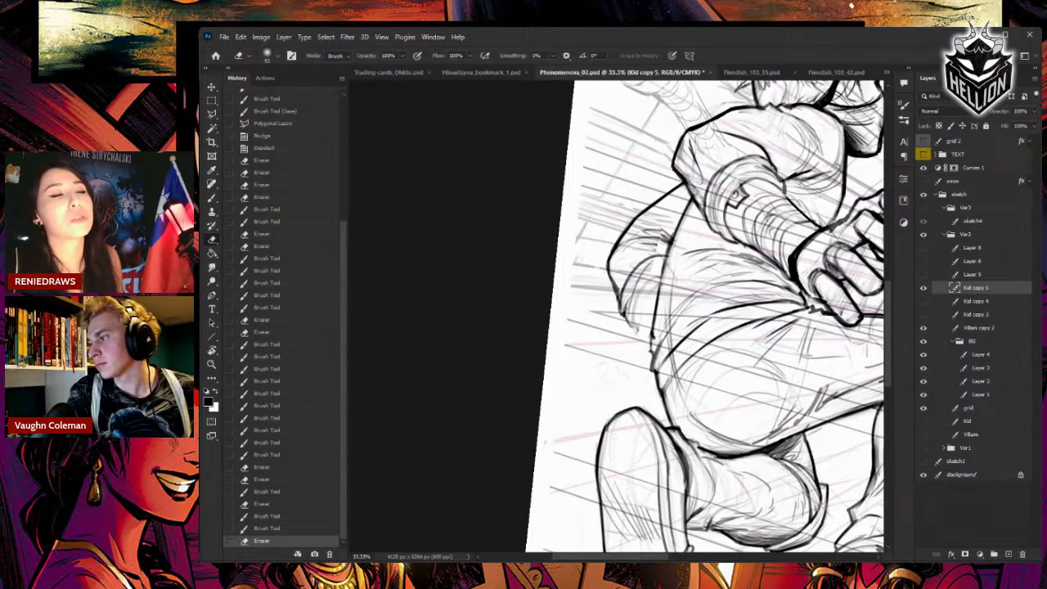
click(513, 331)
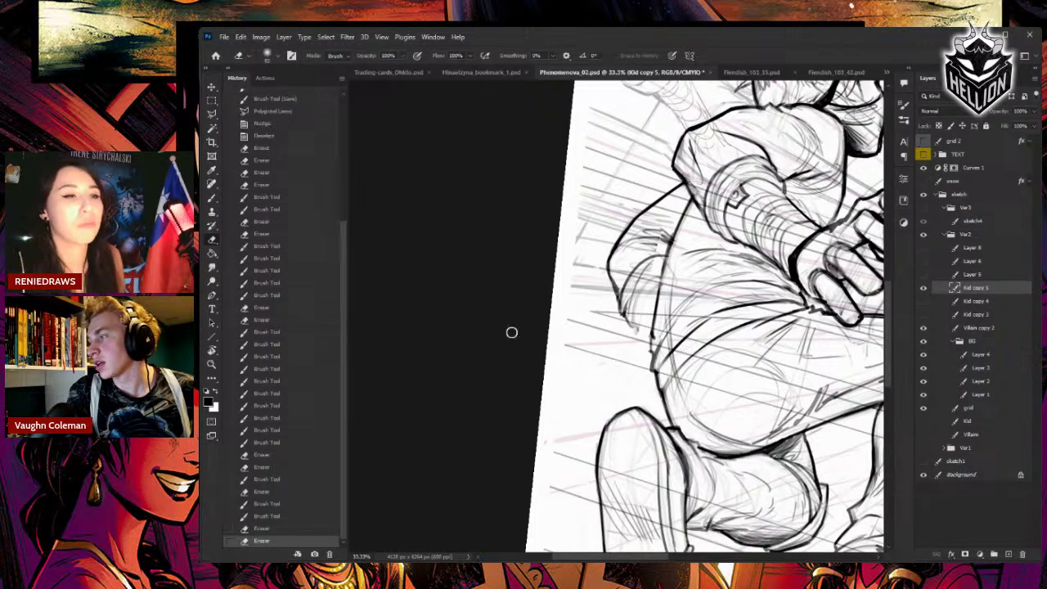
drag(836, 319, 811, 260)
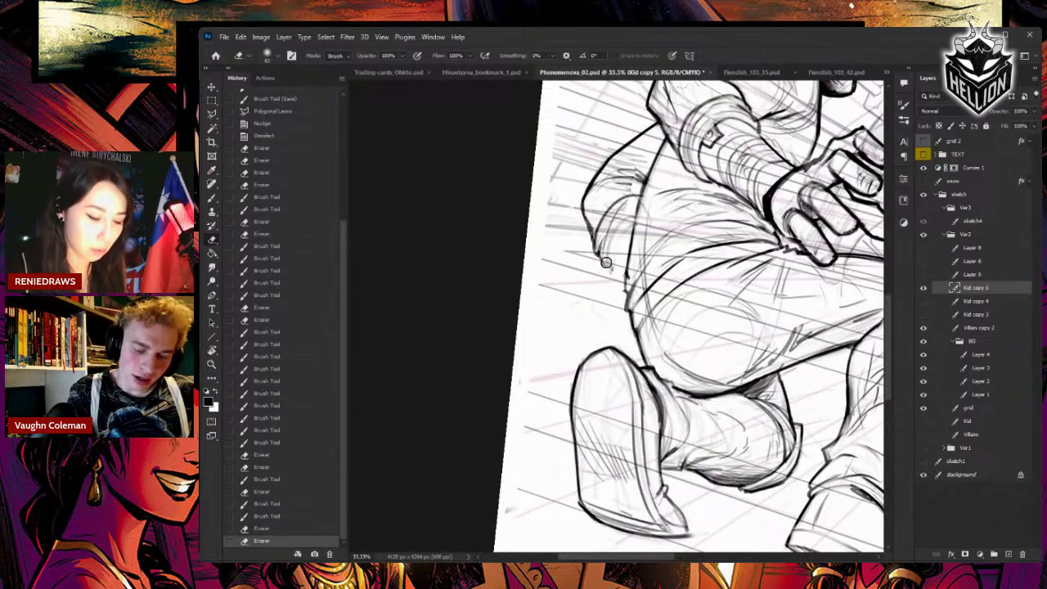
- Draw curved folds down to the back cloth's lower hem and extend the hem toward the hip
key(b)
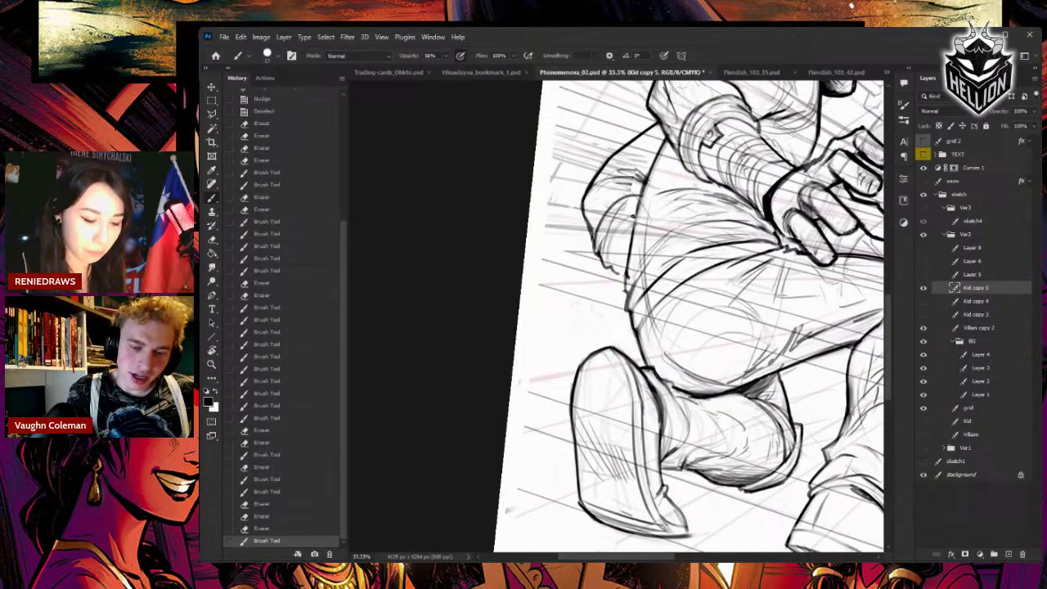
drag(640, 216, 619, 245)
drag(621, 245, 616, 273)
key(b)
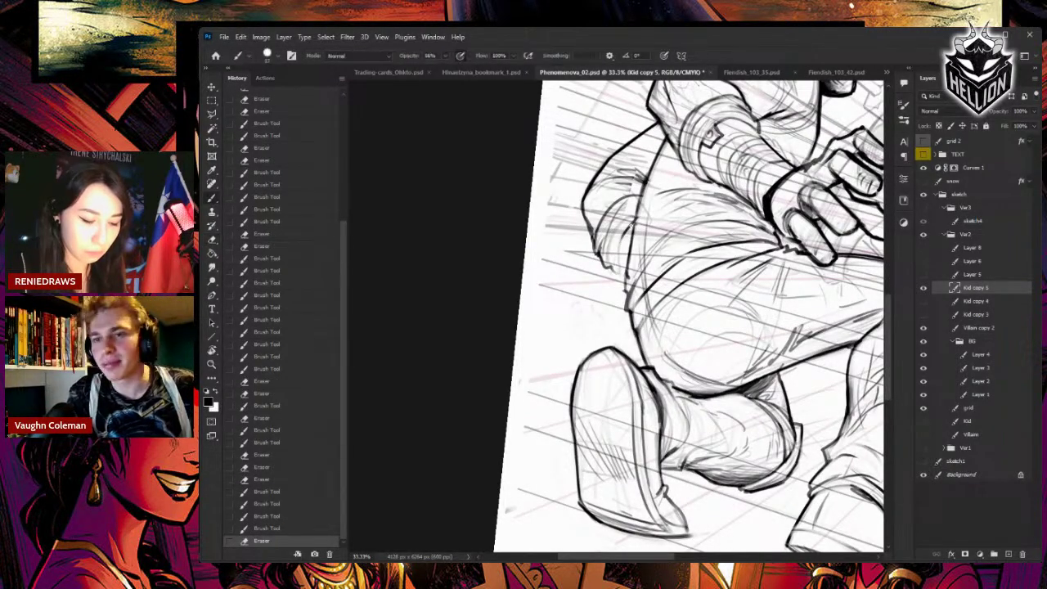
mouse_move(633, 224)
mouse_down()
mouse_move(616, 274)
mouse_move(604, 243)
mouse_up()
key(e)
key(b)
drag(609, 221, 606, 262)
drag(610, 249, 618, 273)
drag(624, 238, 619, 265)
- Clean up the inner folds of the back cloth and draw longer fold lines beside the figure's back
key(e)
drag(642, 184, 632, 193)
key(b)
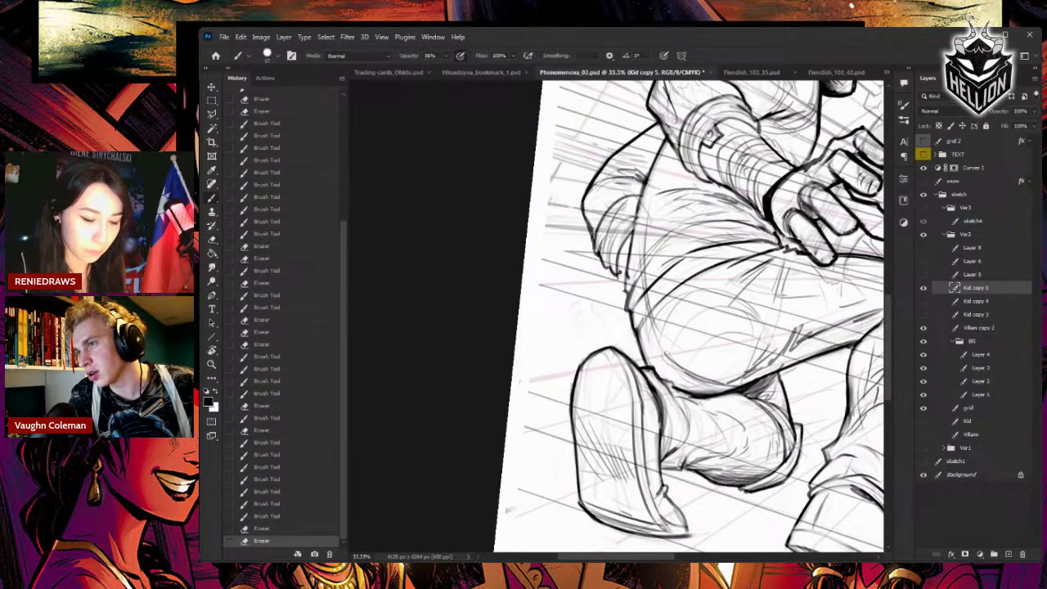
drag(623, 242, 623, 278)
key(e)
mouse_move(638, 221)
mouse_down()
mouse_move(630, 286)
mouse_move(627, 265)
mouse_up()
key(b)
drag(640, 206, 626, 286)
- Zoom out to the whole cover and save the document
key(ctrl+minus)
key(ctrl+minus)
key(ctrl+minus)
key(ctrl+minus)
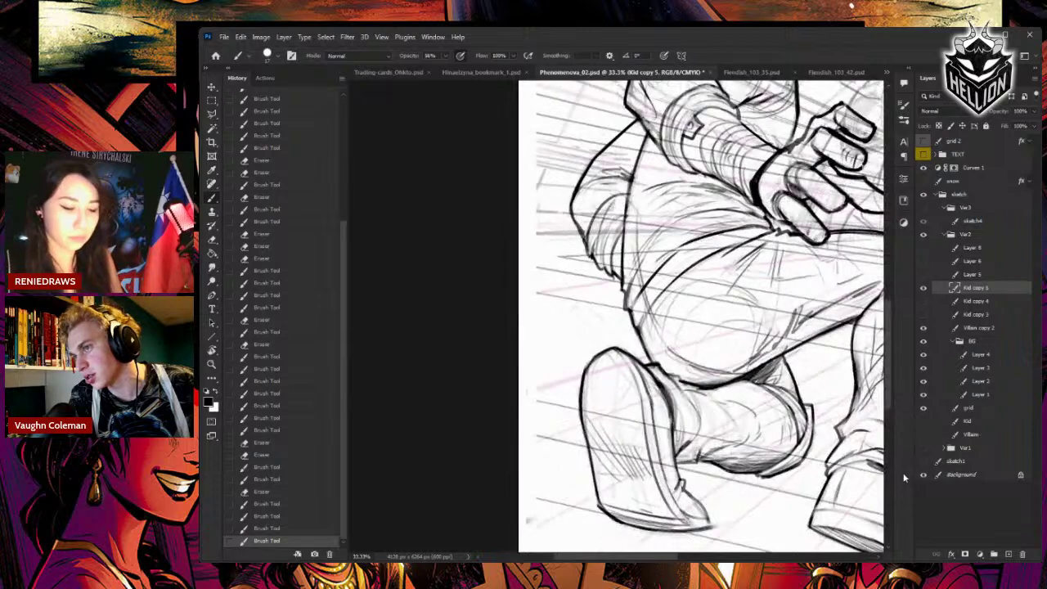
key(ctrl+s)
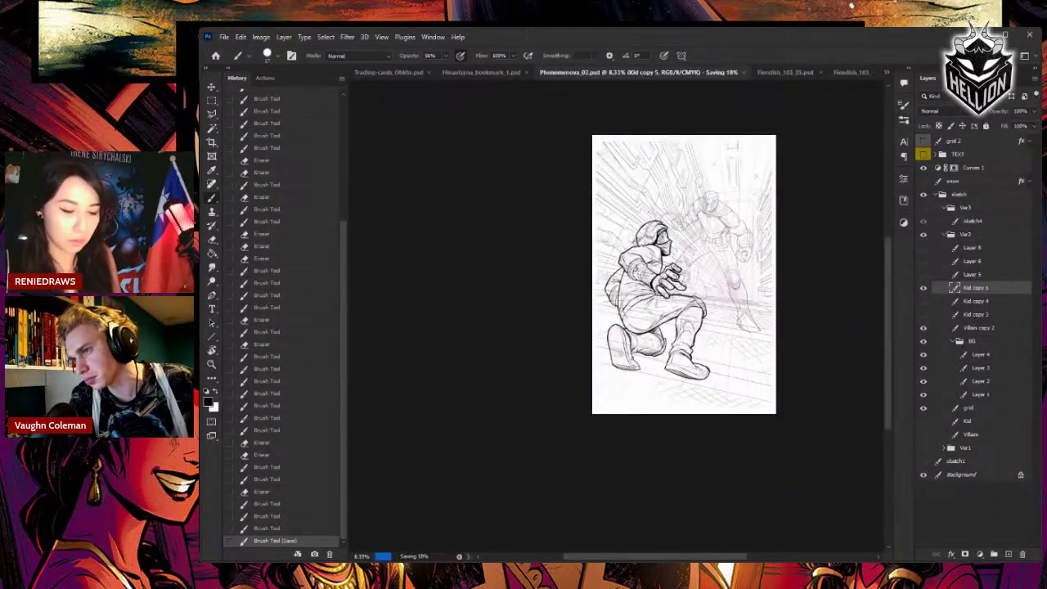
- Add a new layer above the Kid copy 5 layer
click(1009, 555)
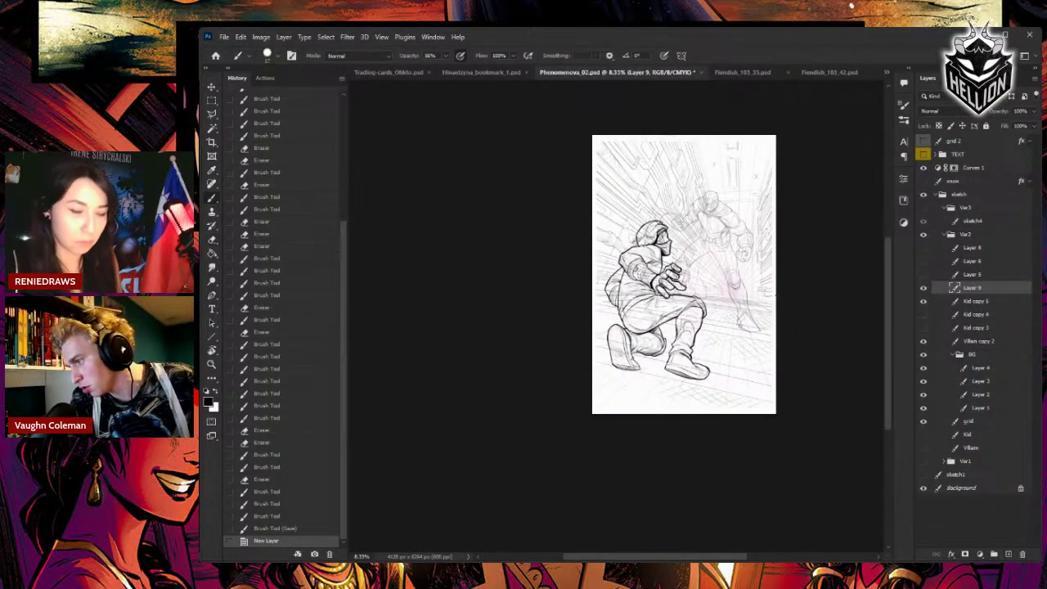
click(813, 437)
key(ctrl+plus)
key(ctrl+plus)
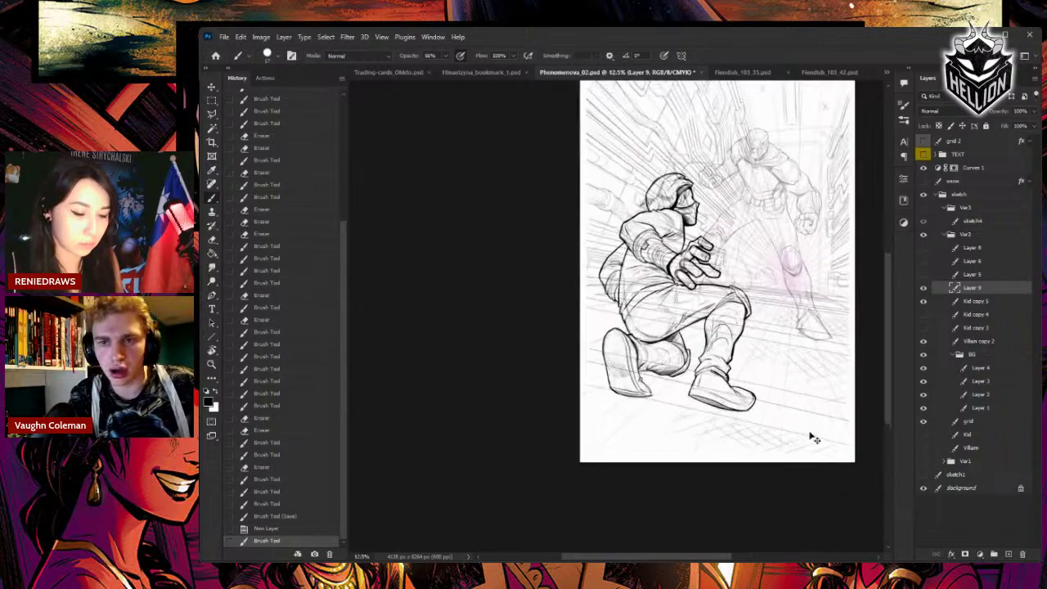
drag(801, 355, 660, 393)
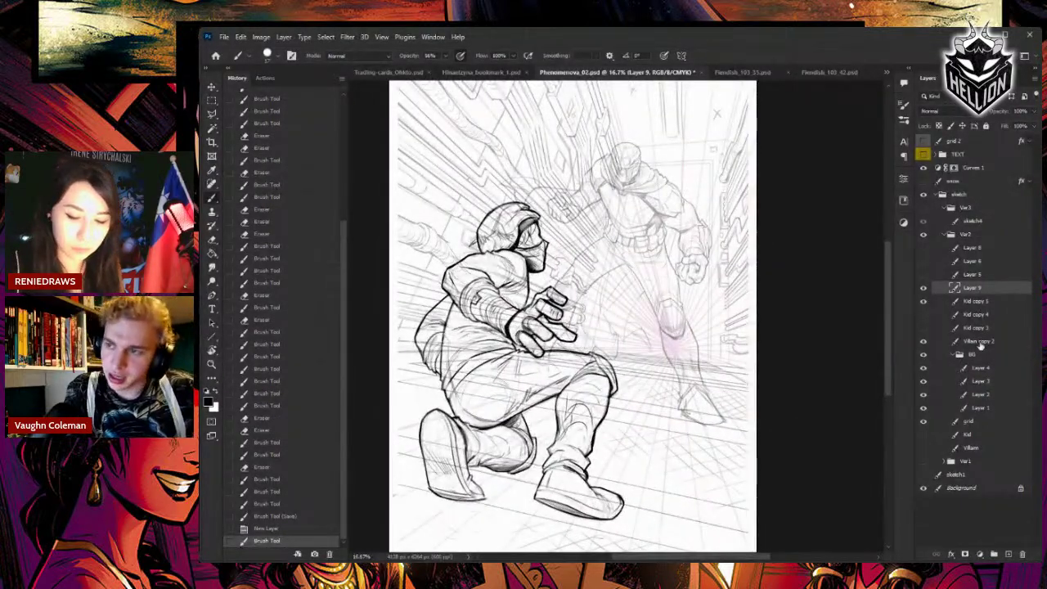
- Raise the opacity of the Villain copy 2 layer and save the document
key(ctrl+plus)
click(979, 342)
click(1034, 111)
drag(1026, 121, 1016, 123)
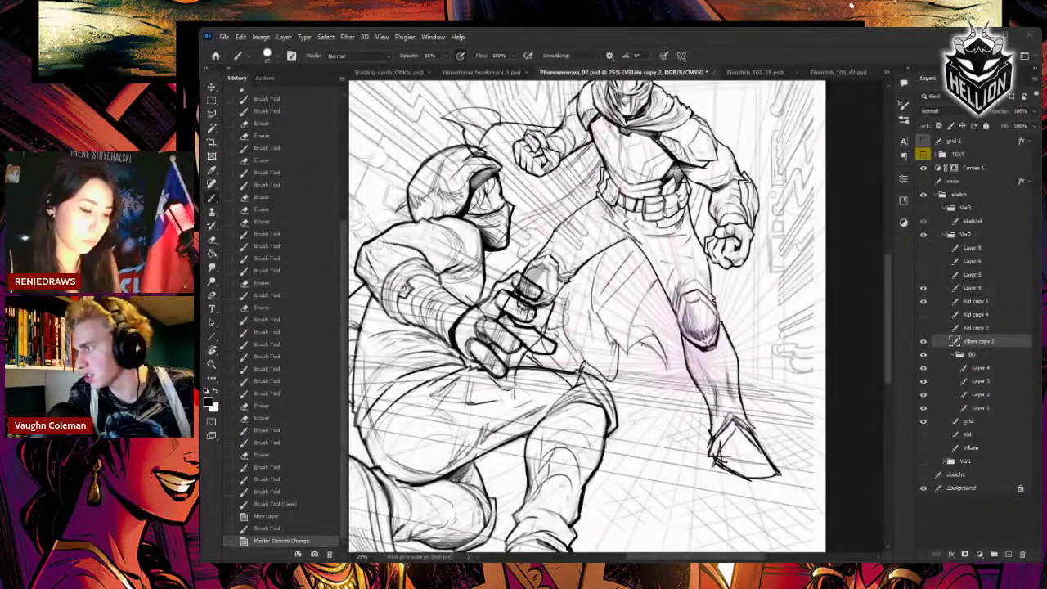
drag(730, 249, 775, 369)
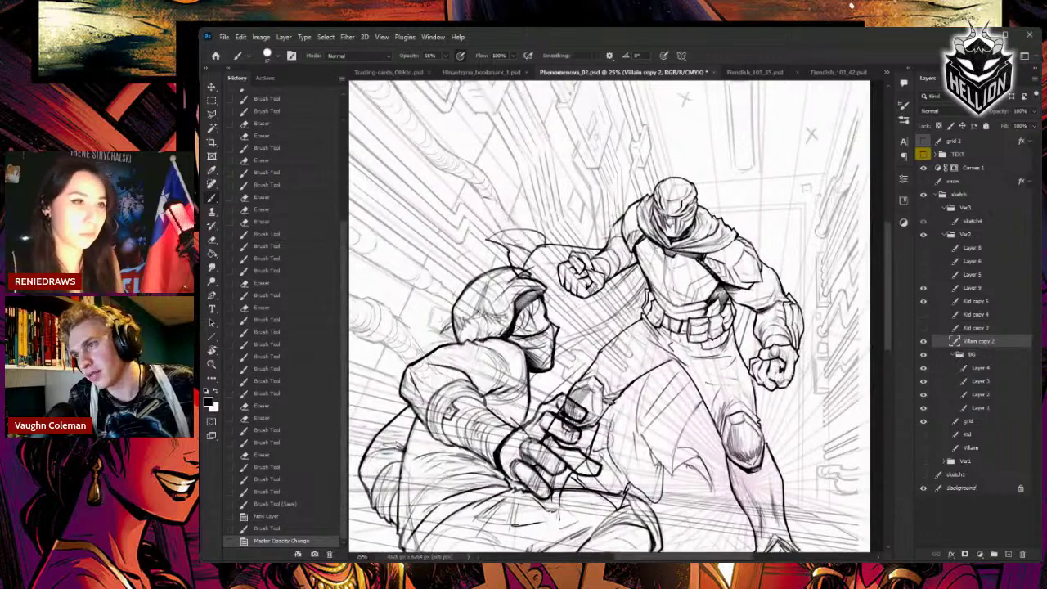
drag(619, 219, 619, 134)
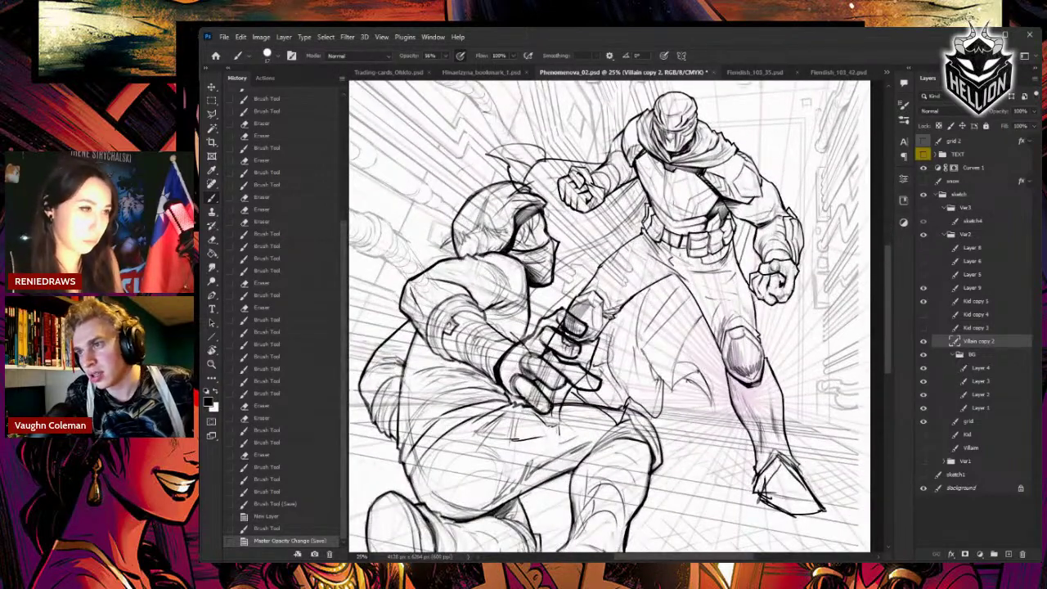
key(ctrl+s)
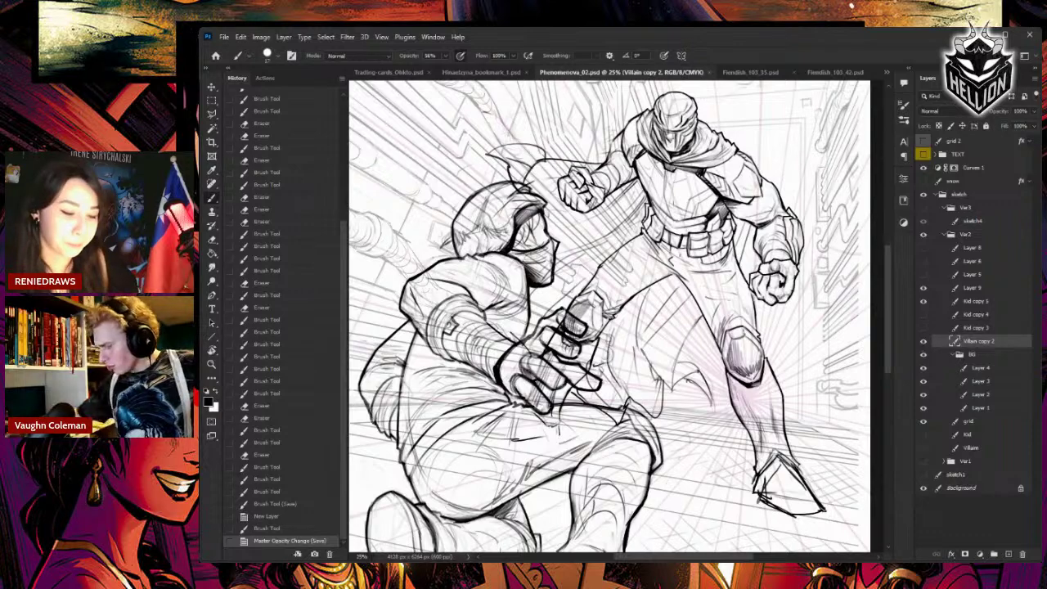
- Check the sketch layers at whole-cover view and delete Layer 8
key(ctrl+minus)
key(ctrl+minus)
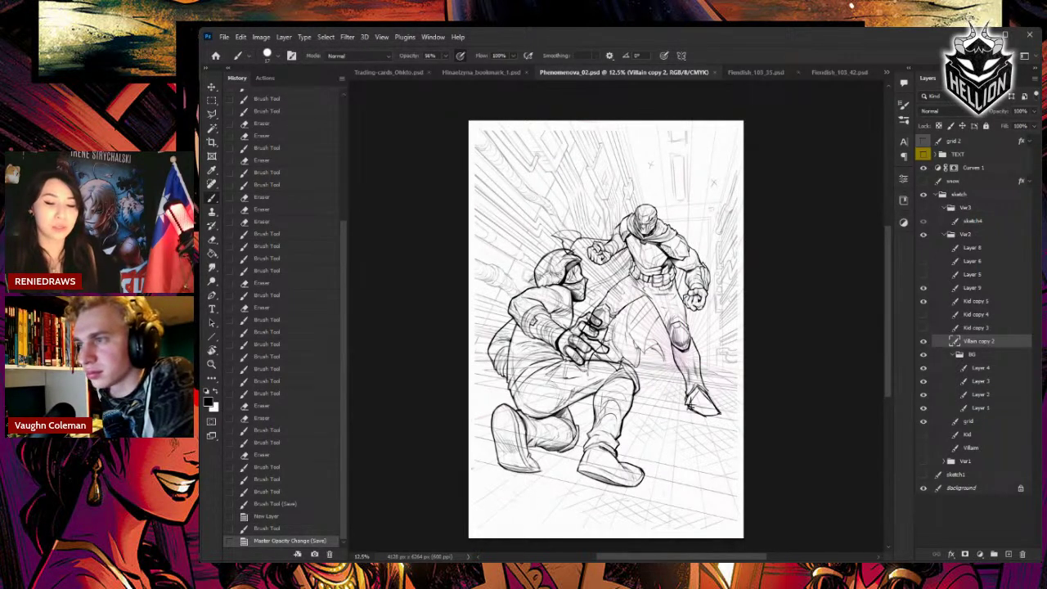
click(923, 247)
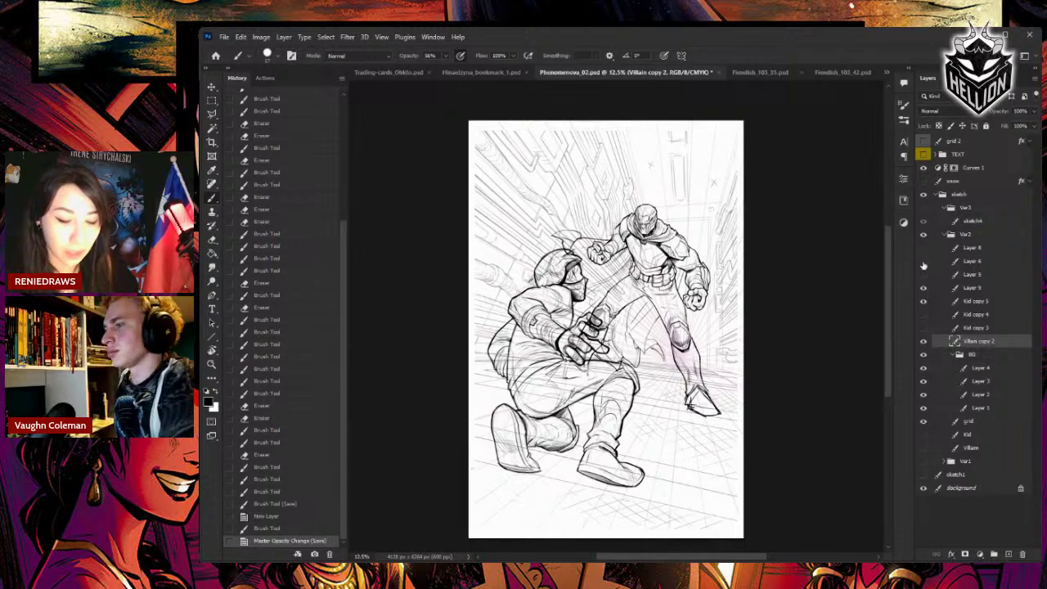
click(923, 261)
click(933, 247)
key(Delete)
- Turn on Layer 5 with the flying debris marks and make it the active layer
click(923, 249)
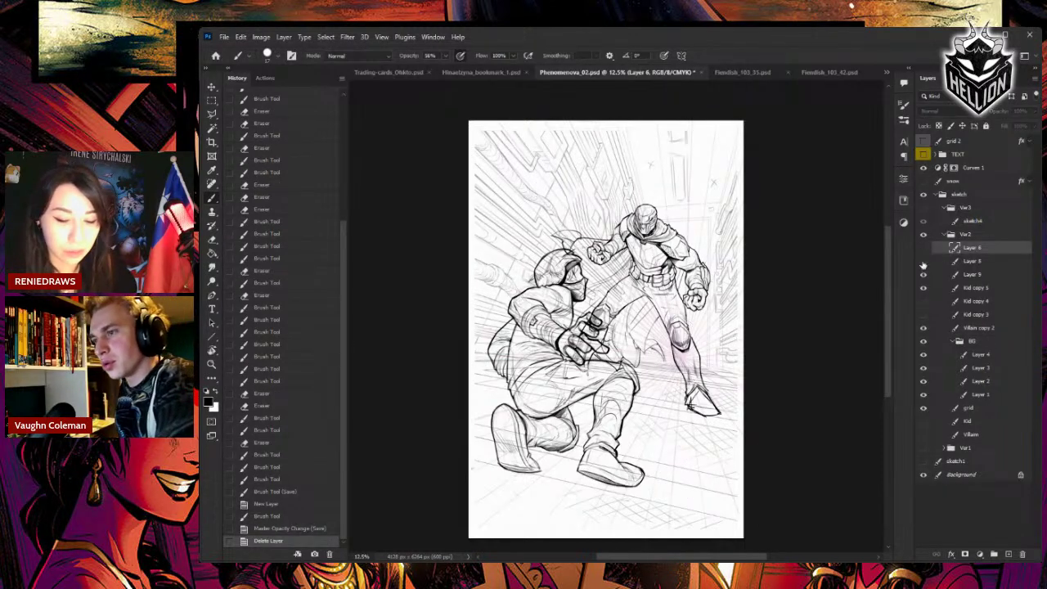
click(923, 261)
click(923, 249)
click(973, 262)
click(923, 248)
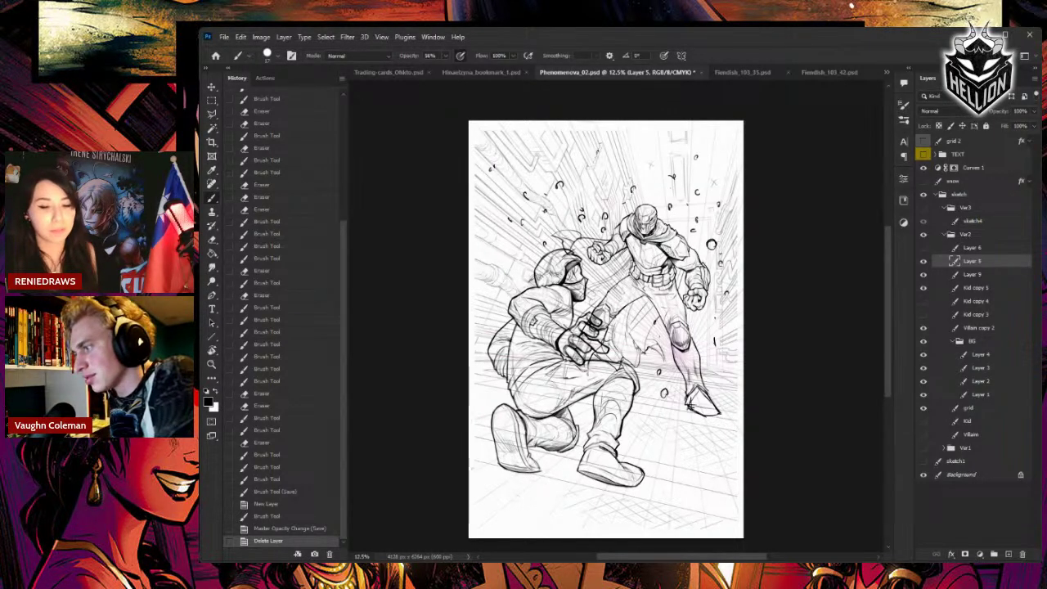
- Erase stray debris marks on Layer 5 near the crouching kid and beside the villain
key(e)
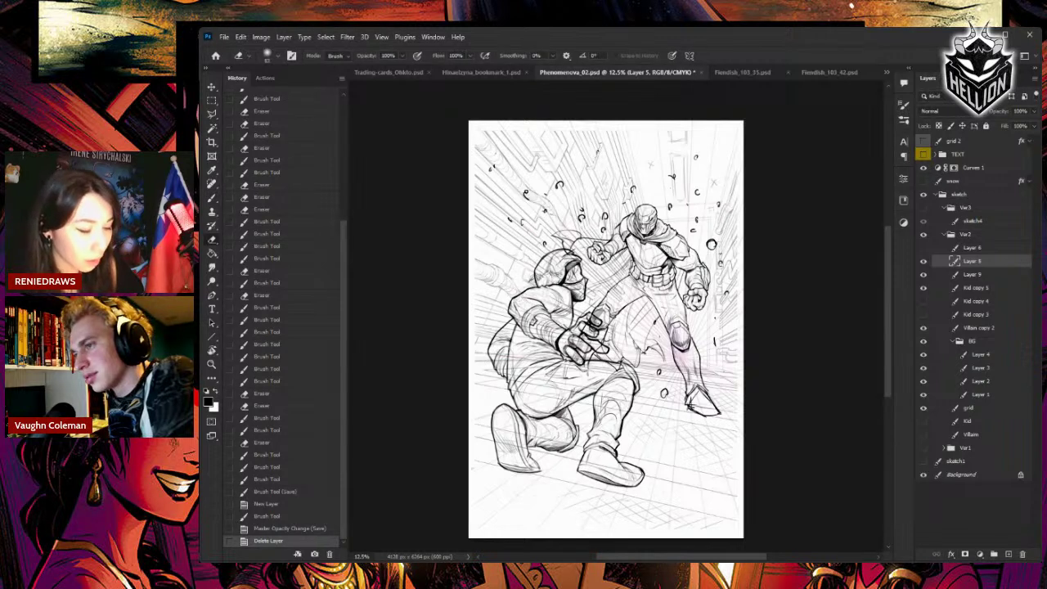
click(522, 204)
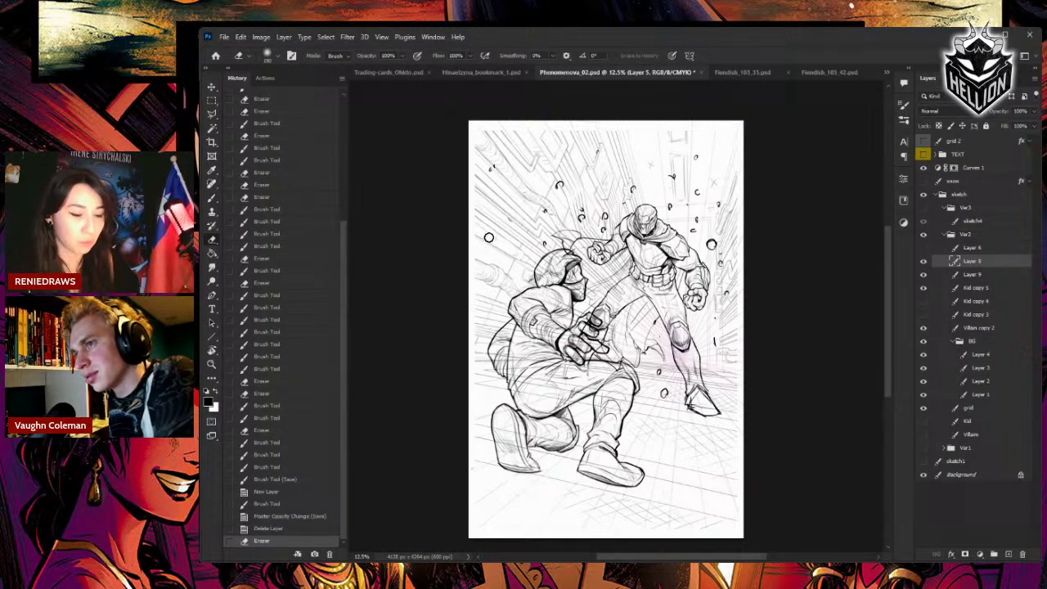
click(519, 269)
click(717, 216)
click(717, 217)
- Brush small debris marks above the villain's head and around his lowered fist
key(b)
click(647, 147)
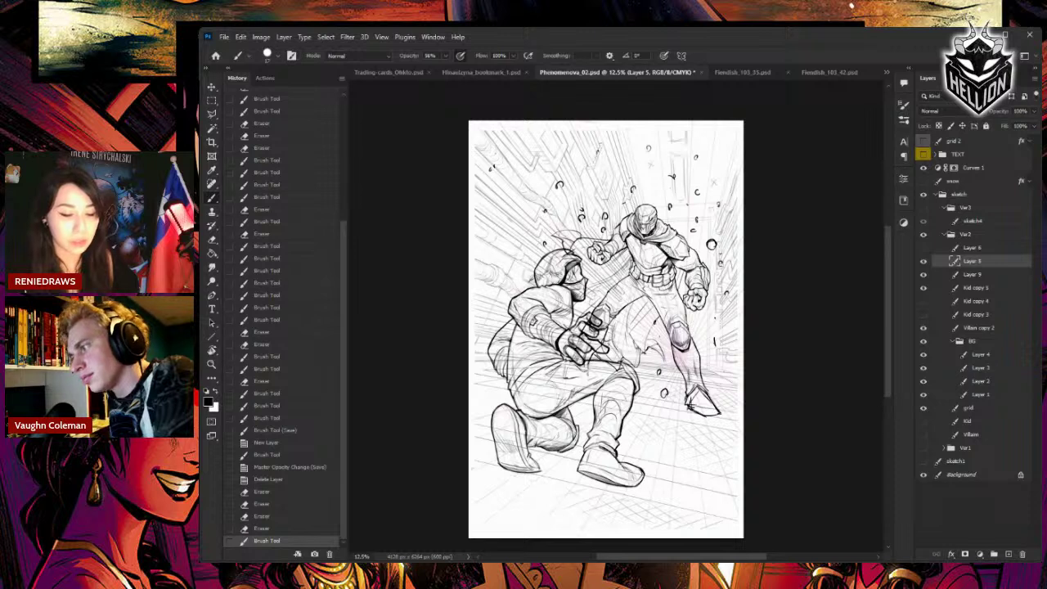
drag(700, 289, 703, 296)
drag(698, 292, 703, 304)
key(e)
key(b)
drag(698, 295, 705, 305)
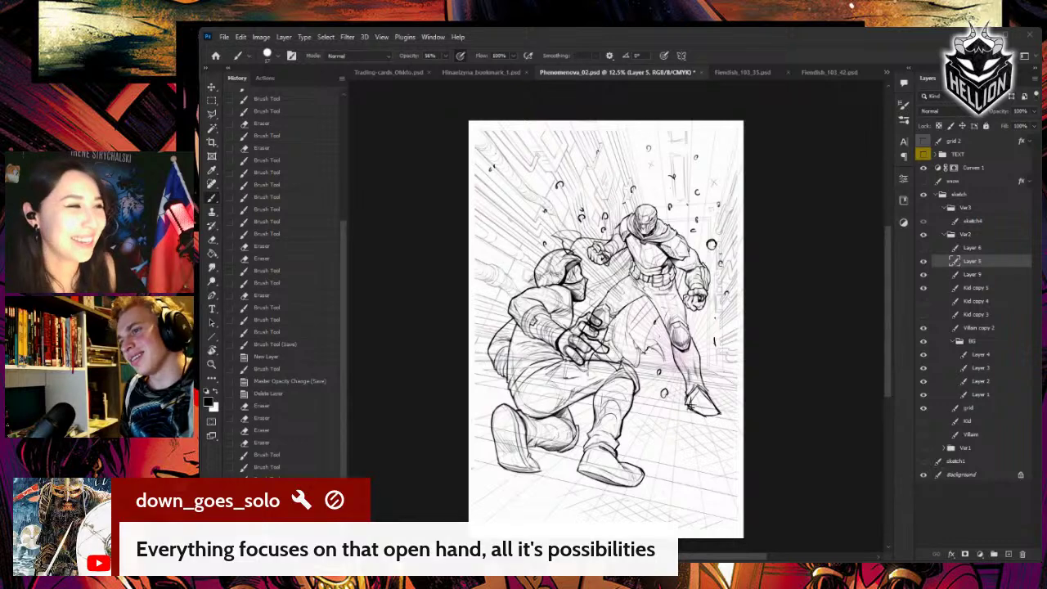
- Delete Layer 9 and add a new layer directly above Villain copy 2
click(966, 275)
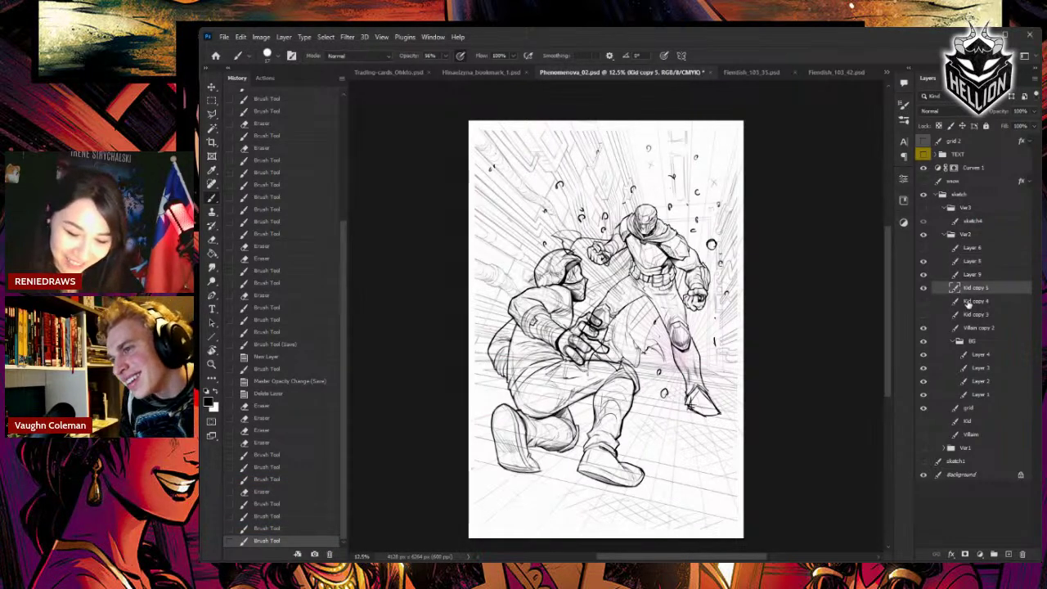
click(924, 276)
key(Delete)
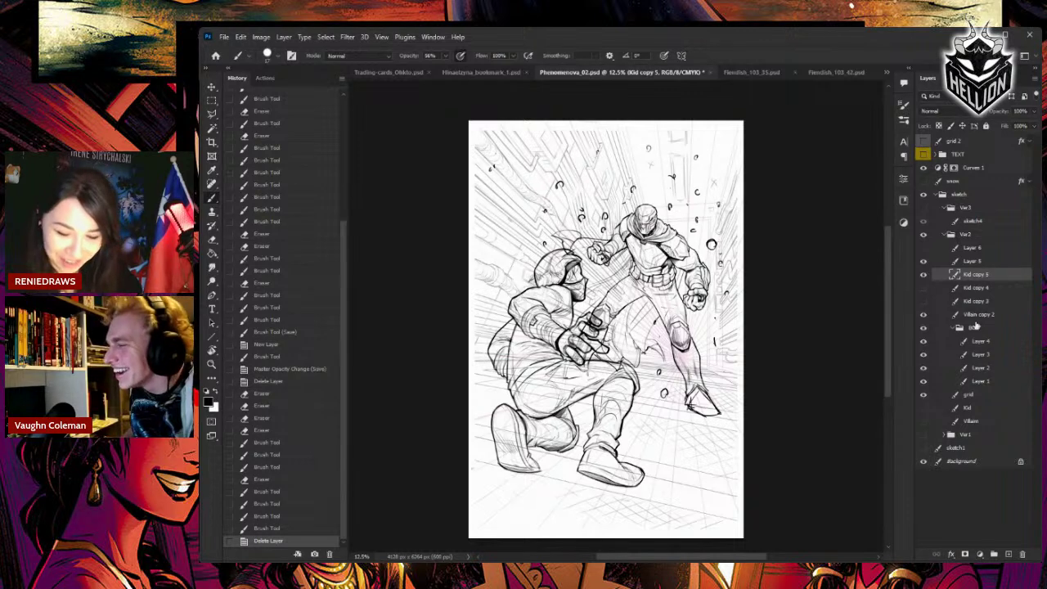
click(973, 316)
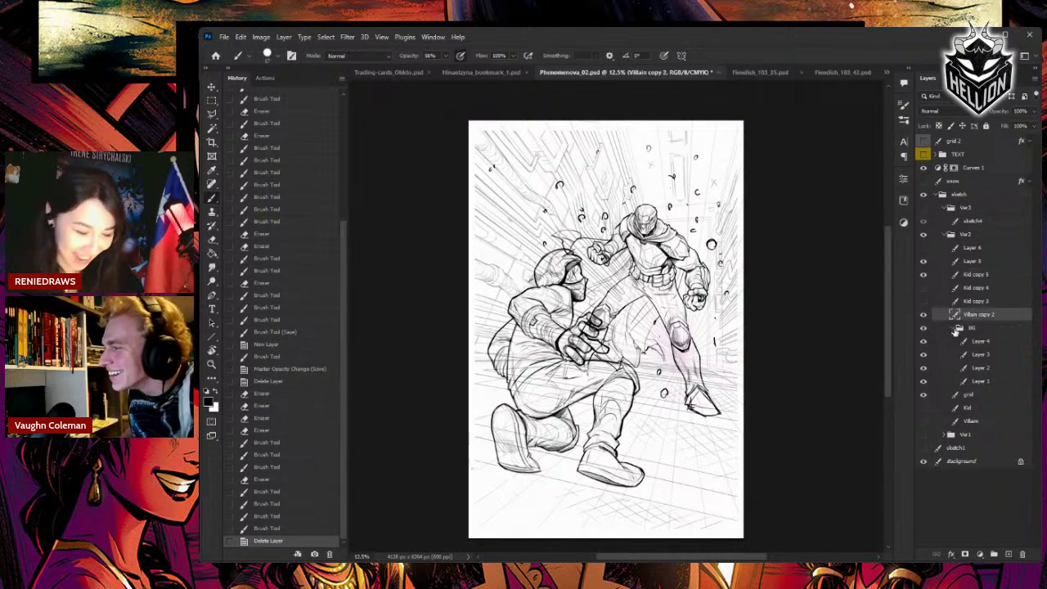
click(1008, 554)
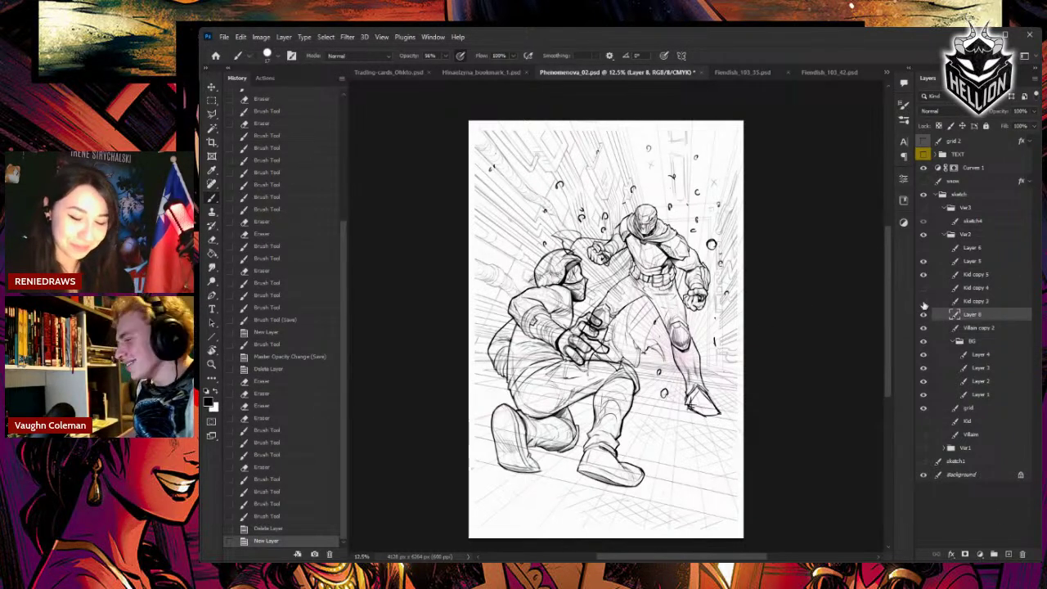
- Add a layer mask to Villain copy 2 and mask out the villain's lines overlapping the kid's open hand
click(977, 301)
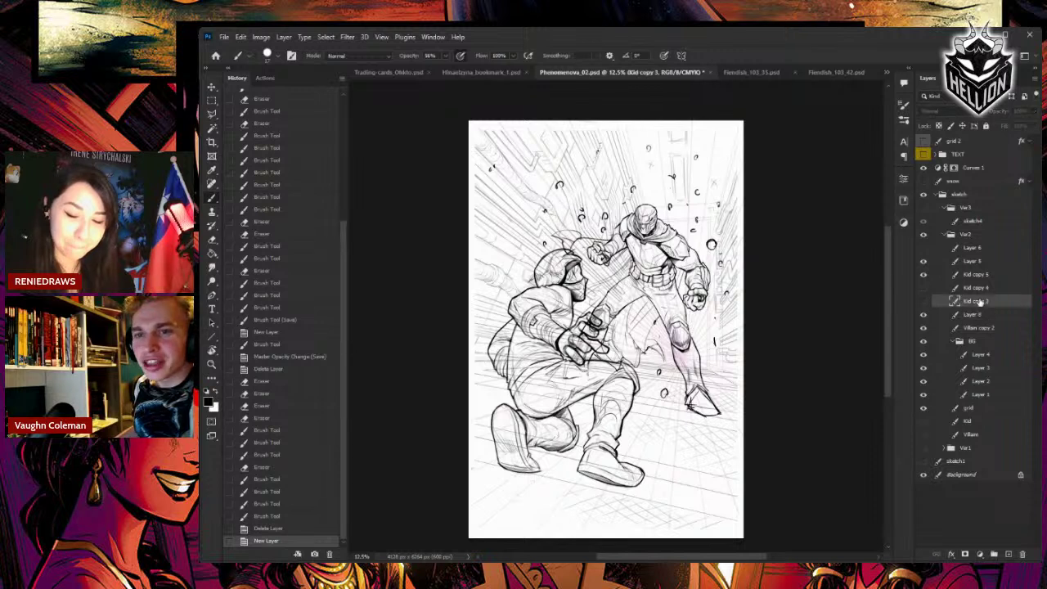
click(976, 328)
click(965, 554)
key(e)
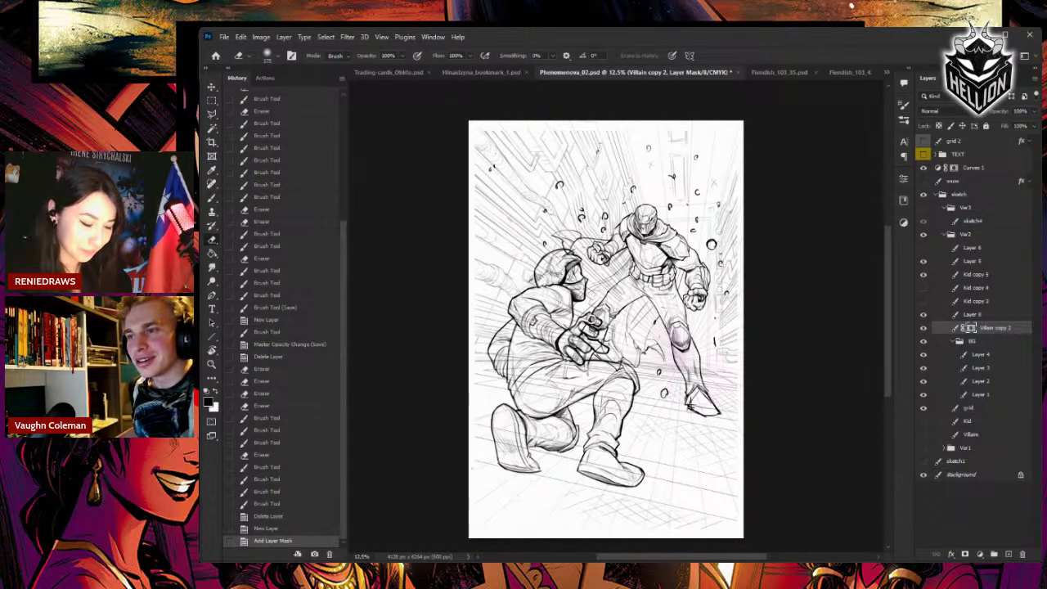
drag(601, 314, 595, 328)
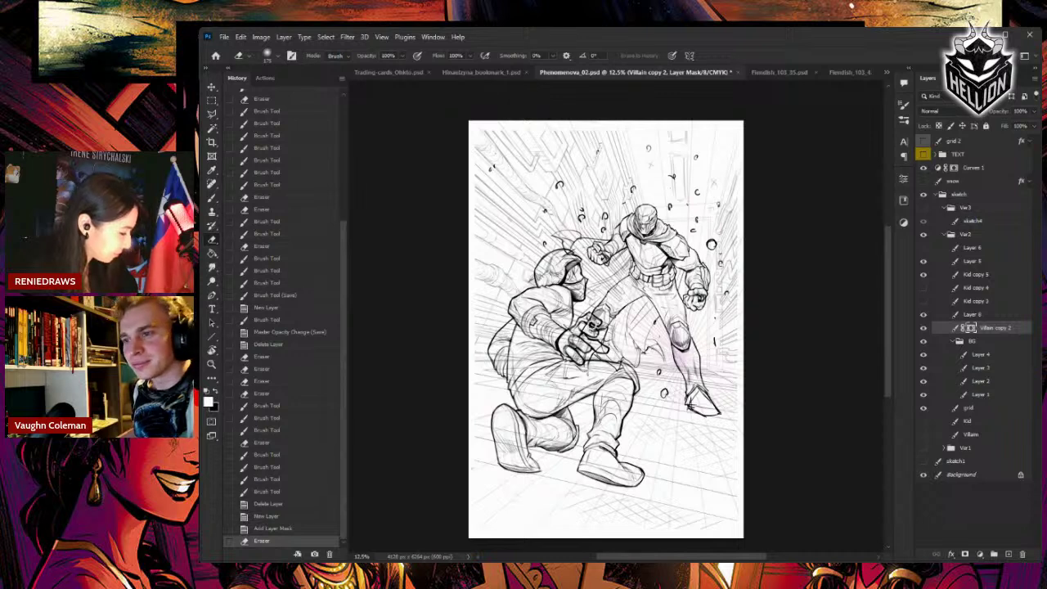
mouse_move(590, 317)
mouse_down()
mouse_move(600, 327)
mouse_move(587, 353)
mouse_move(604, 360)
mouse_move(547, 402)
mouse_up()
- Enlarge the eraser and mask out the remaining villain lines over the kid's hand, thigh and helmet
key(bracketright)
key(bracketright)
key(bracketright)
key(bracketright)
key(bracketright)
key(bracketright)
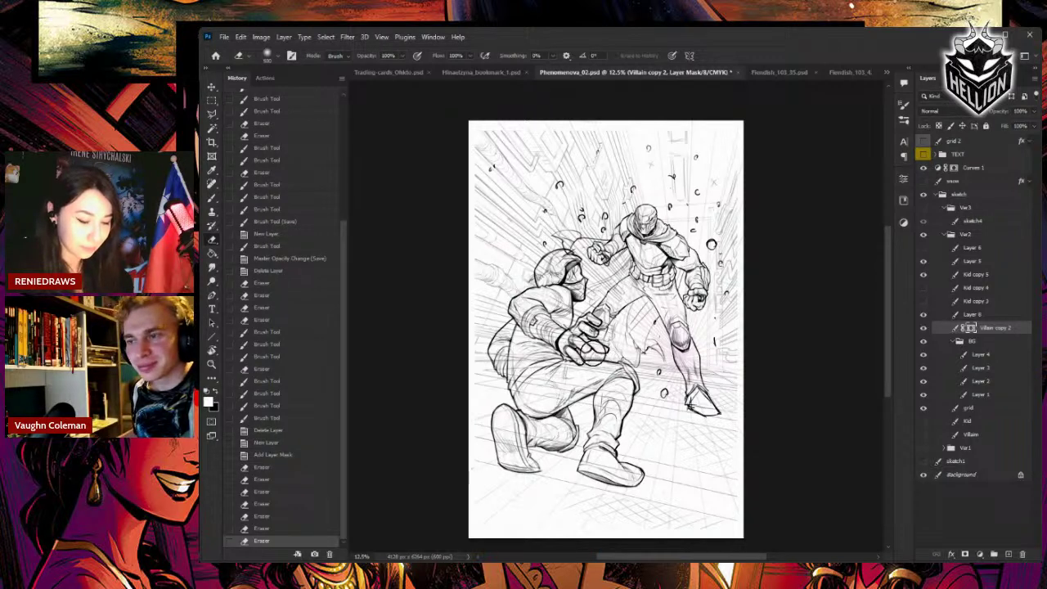
mouse_move(585, 352)
mouse_down()
mouse_move(596, 361)
mouse_move(559, 344)
mouse_move(578, 338)
mouse_up()
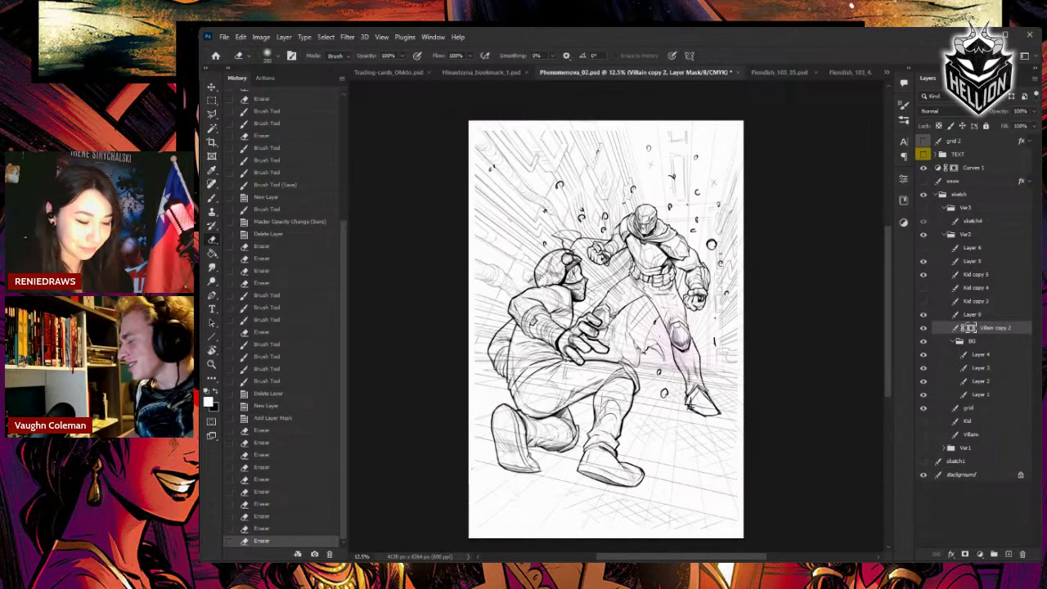
drag(566, 258, 564, 260)
- Rough in a round energy ball beside the kid's open hand on the new layer above Villain copy 2
click(978, 317)
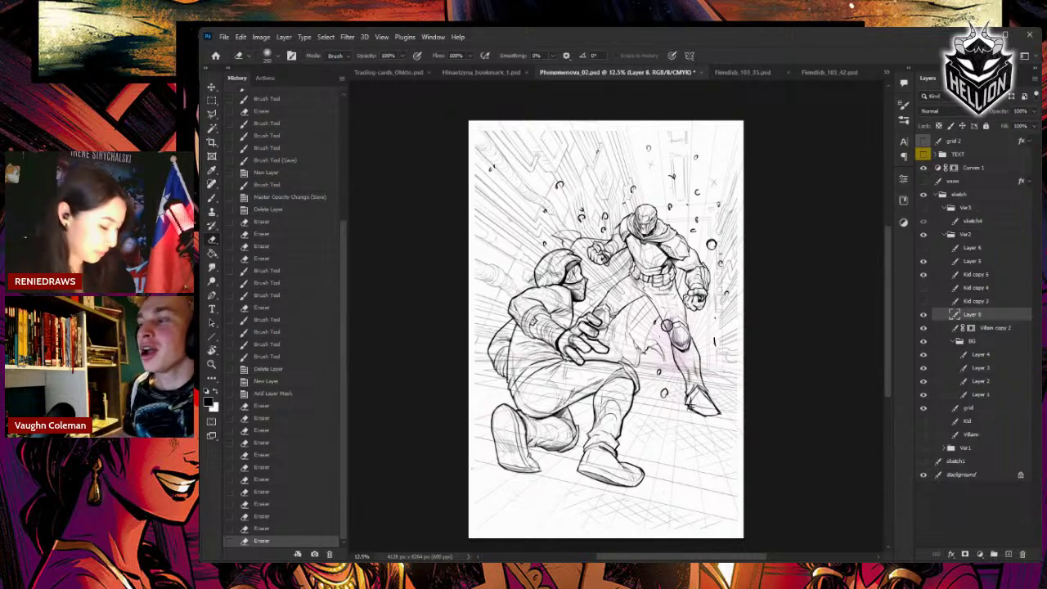
key(b)
mouse_move(607, 335)
mouse_down()
mouse_move(586, 354)
mouse_move(634, 378)
mouse_move(601, 331)
mouse_move(654, 370)
mouse_move(641, 392)
mouse_up()
mouse_move(635, 354)
mouse_down()
mouse_move(623, 382)
mouse_move(598, 326)
mouse_move(613, 335)
mouse_up()
key(e)
key(b)
mouse_move(592, 352)
mouse_down()
mouse_move(636, 365)
mouse_move(618, 372)
mouse_up()
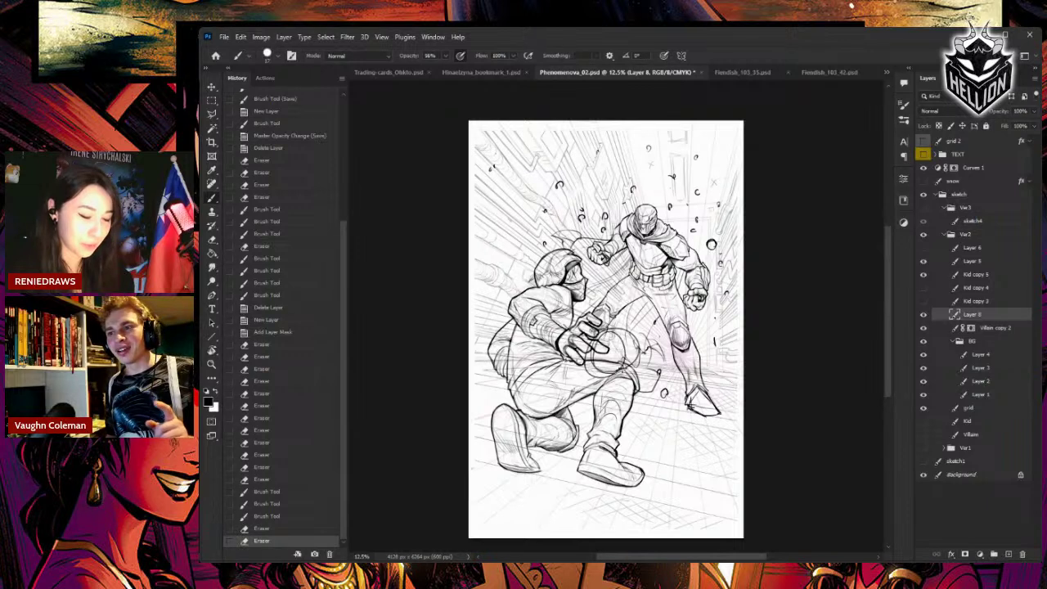
- Clean up the energy ball's outline and add jagged sparks shooting off its far side toward the villain's leg
key(e)
mouse_move(607, 333)
mouse_down()
mouse_move(598, 376)
mouse_move(619, 338)
mouse_move(610, 354)
mouse_move(633, 354)
mouse_move(607, 337)
mouse_up()
key(b)
mouse_move(605, 338)
mouse_down()
mouse_move(628, 374)
mouse_move(646, 365)
mouse_up()
mouse_move(621, 325)
mouse_down()
mouse_move(647, 341)
mouse_move(630, 385)
mouse_move(651, 390)
mouse_move(653, 372)
mouse_move(659, 398)
mouse_up()
key(e)
key(b)
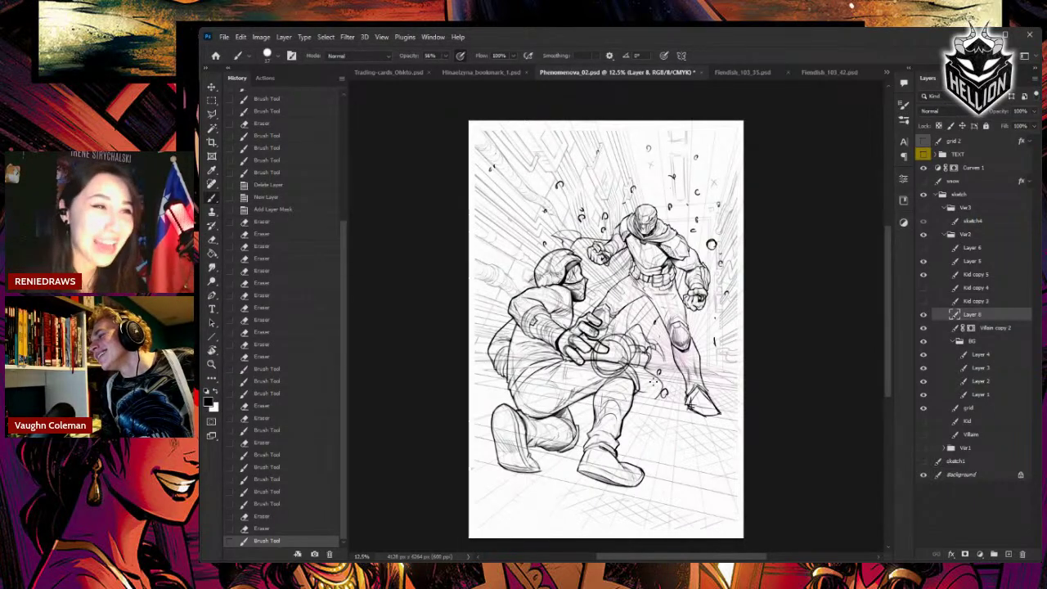
- Draw a lightning trail from the energy ball across the kid's hip to the page's left edge, erasing and redrawing it once
mouse_move(602, 378)
mouse_down()
mouse_move(483, 332)
mouse_move(469, 310)
mouse_up()
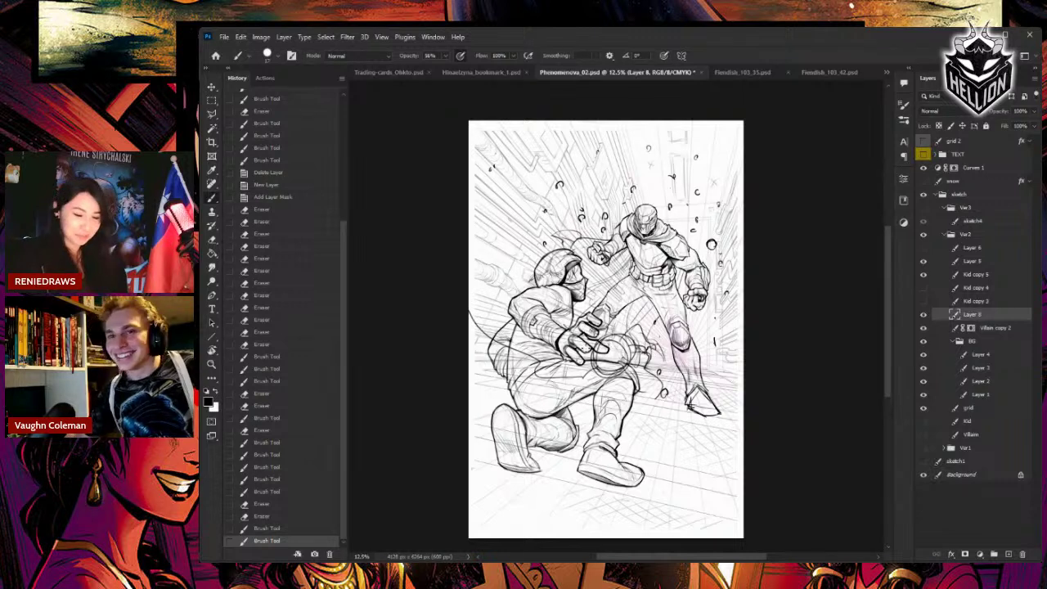
key(e)
mouse_move(566, 374)
mouse_down()
mouse_move(545, 373)
mouse_move(471, 312)
mouse_up()
key(b)
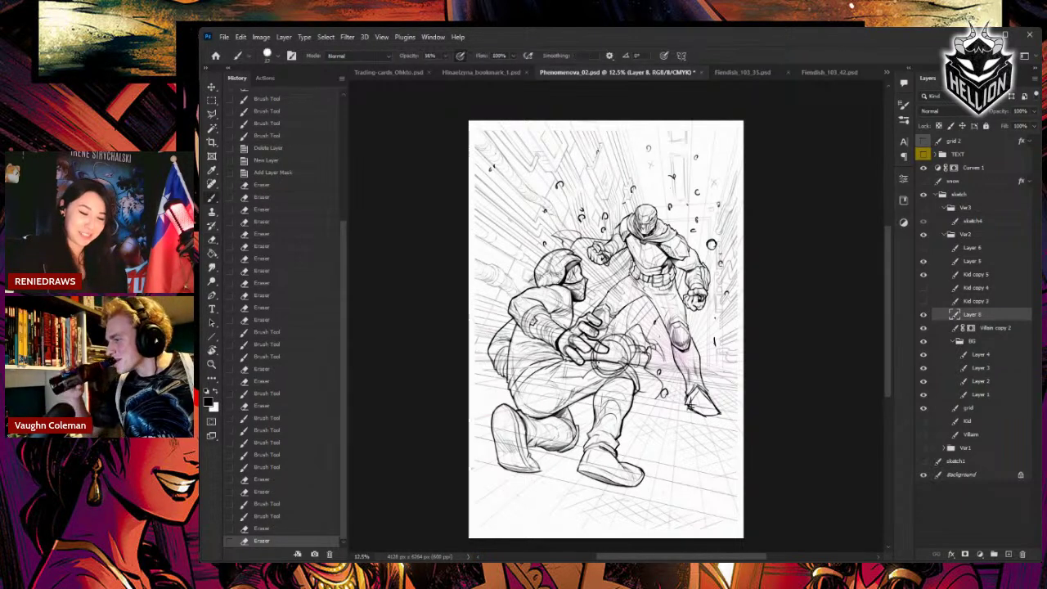
mouse_move(600, 378)
mouse_down()
mouse_move(568, 369)
mouse_move(509, 327)
mouse_up()
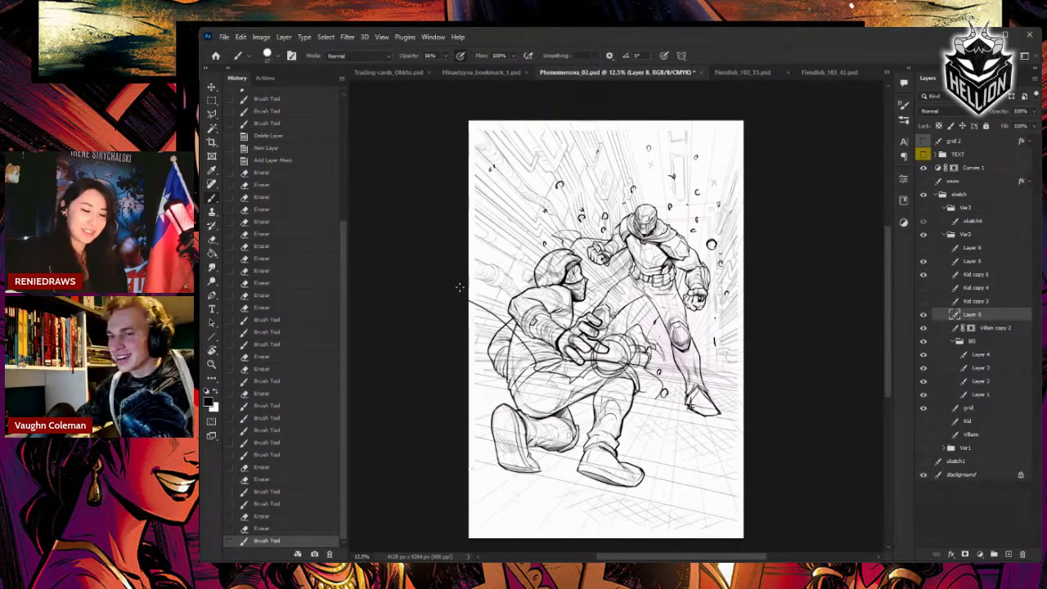
drag(459, 287, 490, 314)
- Draw a long bolt past the kid's helmet to the page's upper-left corner and a lower bolt to the left edge
mouse_move(612, 348)
mouse_down()
mouse_move(529, 268)
mouse_move(461, 172)
mouse_up()
key(e)
mouse_move(490, 208)
mouse_down()
mouse_move(567, 327)
mouse_move(469, 128)
mouse_up()
key(b)
mouse_move(530, 228)
mouse_down()
mouse_move(501, 123)
mouse_move(544, 233)
mouse_move(475, 224)
mouse_up()
key(e)
key(b)
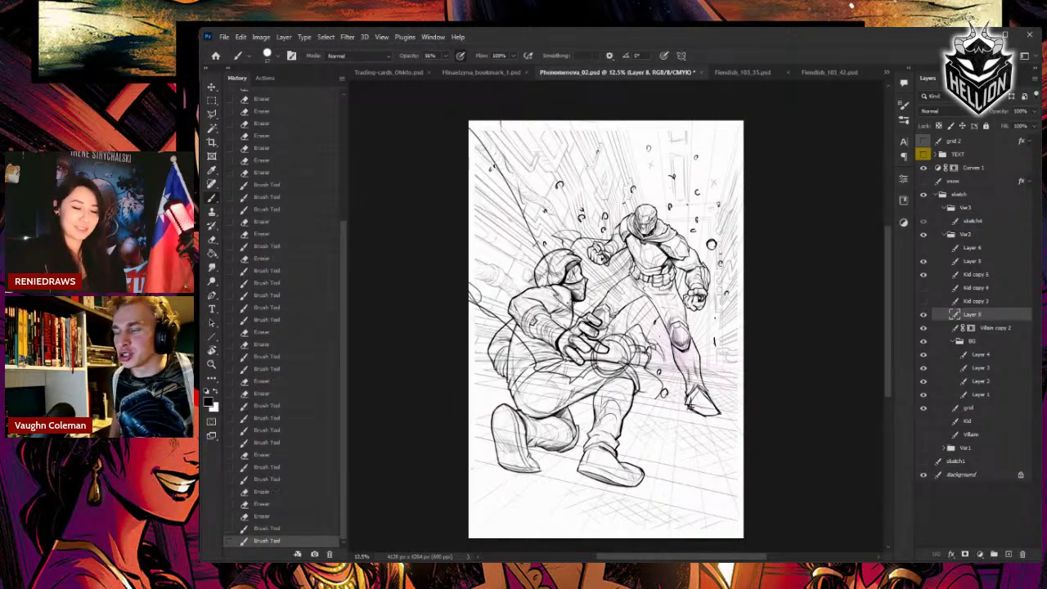
mouse_move(554, 382)
mouse_down()
mouse_move(543, 393)
mouse_move(469, 389)
mouse_up()
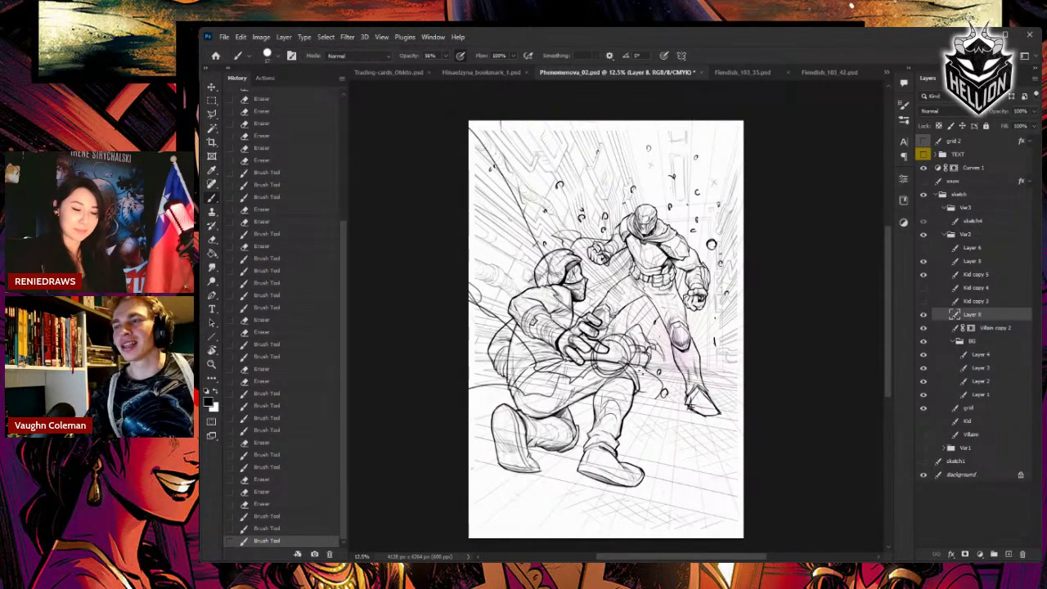
- Apply a light blue Color Overlay to the energy sketch layer
double_click(992, 321)
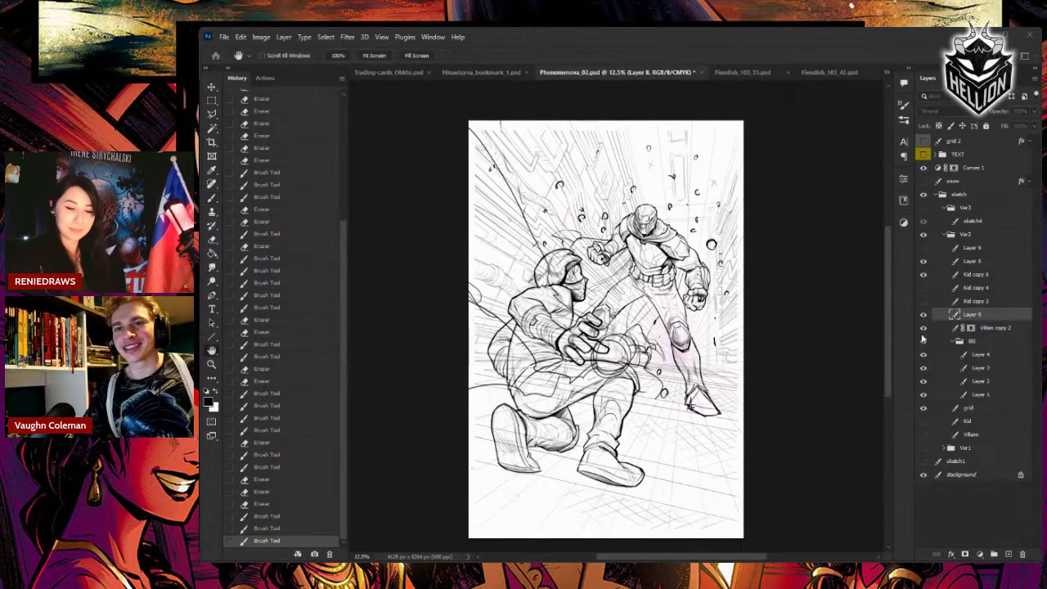
click(878, 323)
click(903, 302)
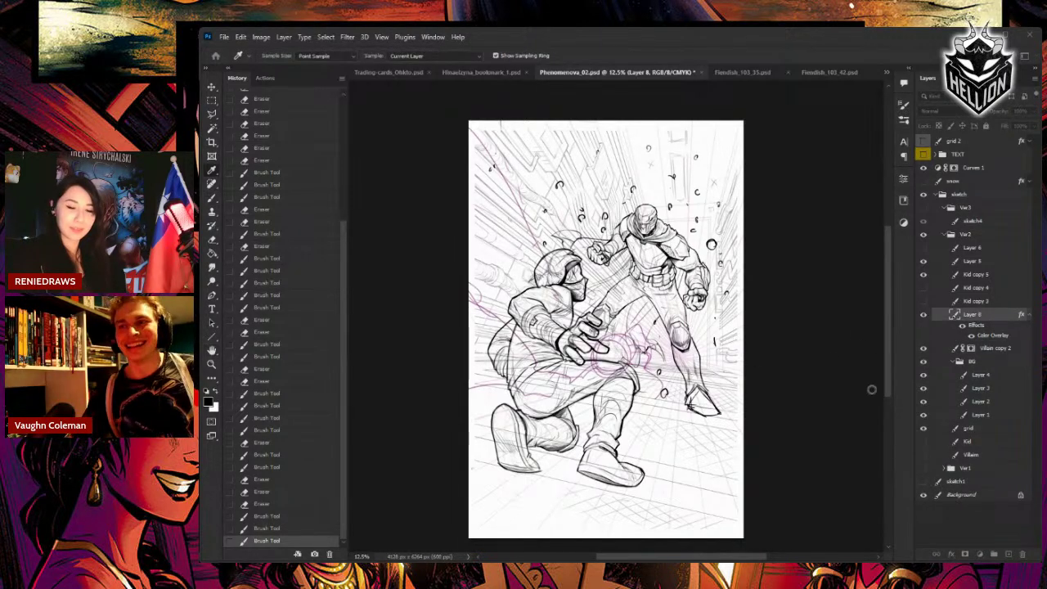
click(872, 389)
click(910, 409)
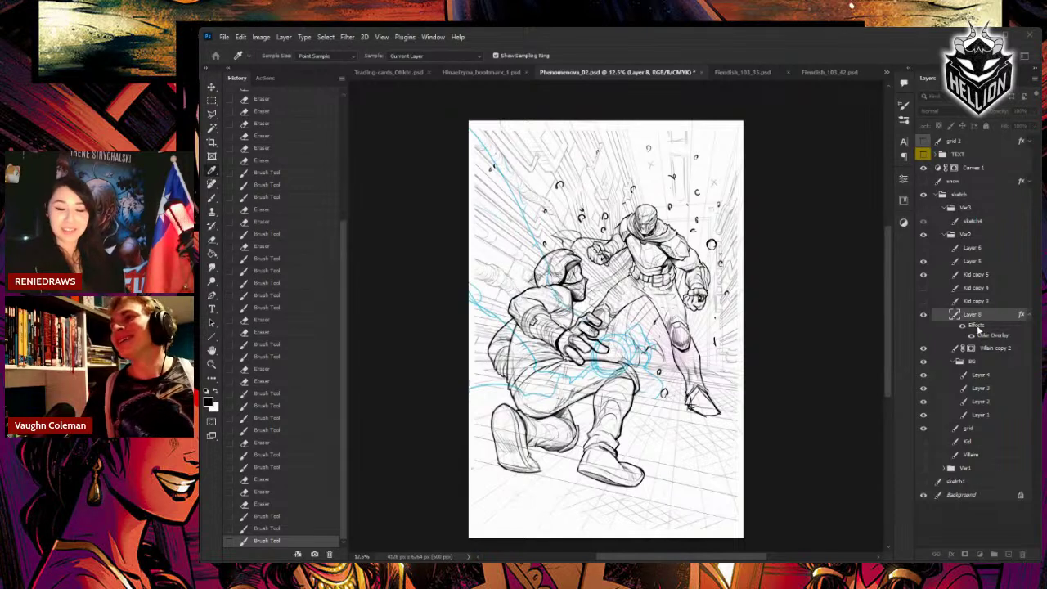
click(1000, 349)
click(1017, 269)
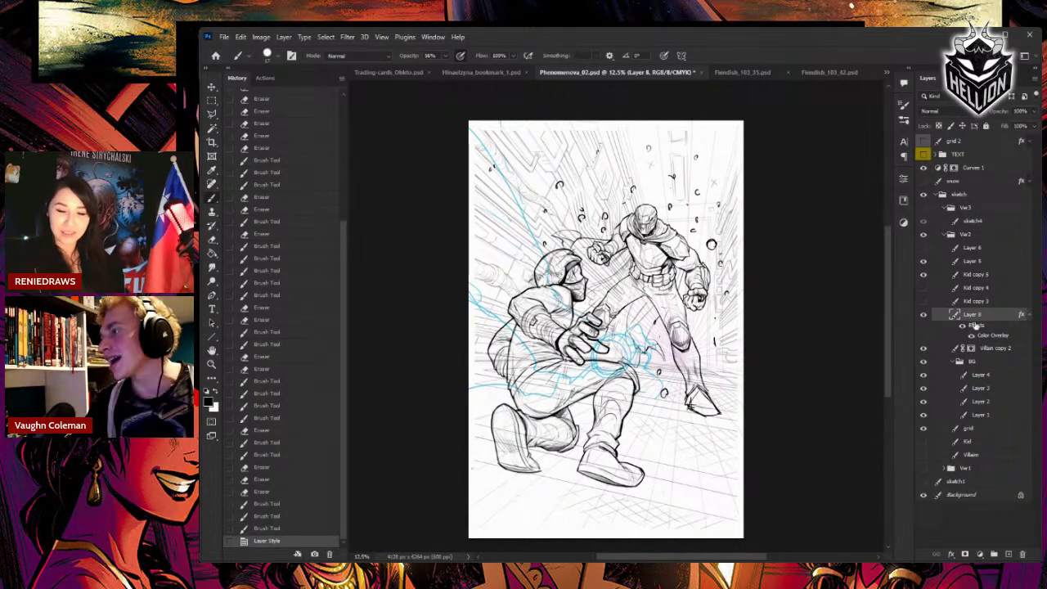
- Thicken the energy ball and its hip trail, and draw a heavy bolt past the front foot to the page's bottom edge
mouse_move(635, 340)
mouse_down()
mouse_move(629, 349)
mouse_move(625, 337)
mouse_move(637, 327)
mouse_move(635, 353)
mouse_up()
mouse_move(584, 375)
mouse_down()
mouse_move(558, 381)
mouse_move(585, 371)
mouse_move(536, 368)
mouse_up()
mouse_move(565, 309)
mouse_down()
mouse_move(612, 352)
mouse_move(610, 368)
mouse_move(643, 358)
mouse_up()
mouse_move(643, 348)
mouse_down()
mouse_move(666, 431)
mouse_move(649, 398)
mouse_move(633, 436)
mouse_move(536, 537)
mouse_up()
drag(639, 433, 538, 537)
drag(613, 455, 545, 536)
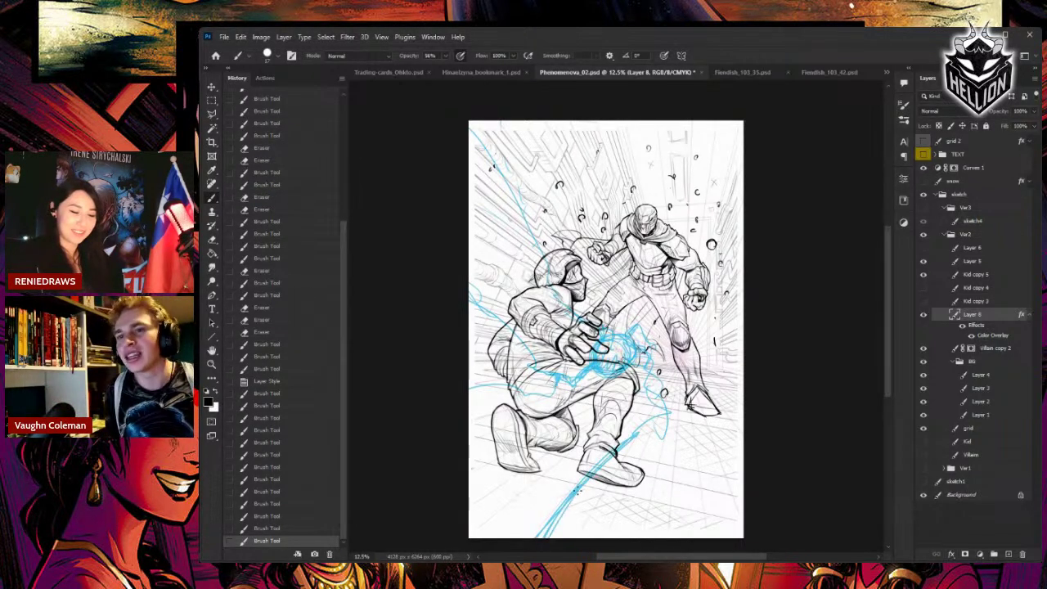
mouse_move(583, 486)
mouse_down()
mouse_move(551, 537)
mouse_move(564, 530)
mouse_up()
- Erase and redraw the jagged bolt linking the energy ball to the lower streak beside the kid's front knee
key(e)
mouse_move(664, 377)
mouse_down()
mouse_move(656, 427)
mouse_move(677, 399)
mouse_move(660, 426)
mouse_up()
key(b)
key(e)
mouse_move(642, 350)
mouse_down()
mouse_move(646, 384)
mouse_move(636, 357)
mouse_move(667, 366)
mouse_move(645, 392)
mouse_move(659, 372)
mouse_up()
key(b)
key(e)
key(b)
mouse_move(645, 360)
mouse_down()
mouse_move(661, 364)
mouse_move(642, 404)
mouse_move(663, 428)
mouse_move(621, 448)
mouse_move(668, 414)
mouse_move(668, 428)
mouse_up()
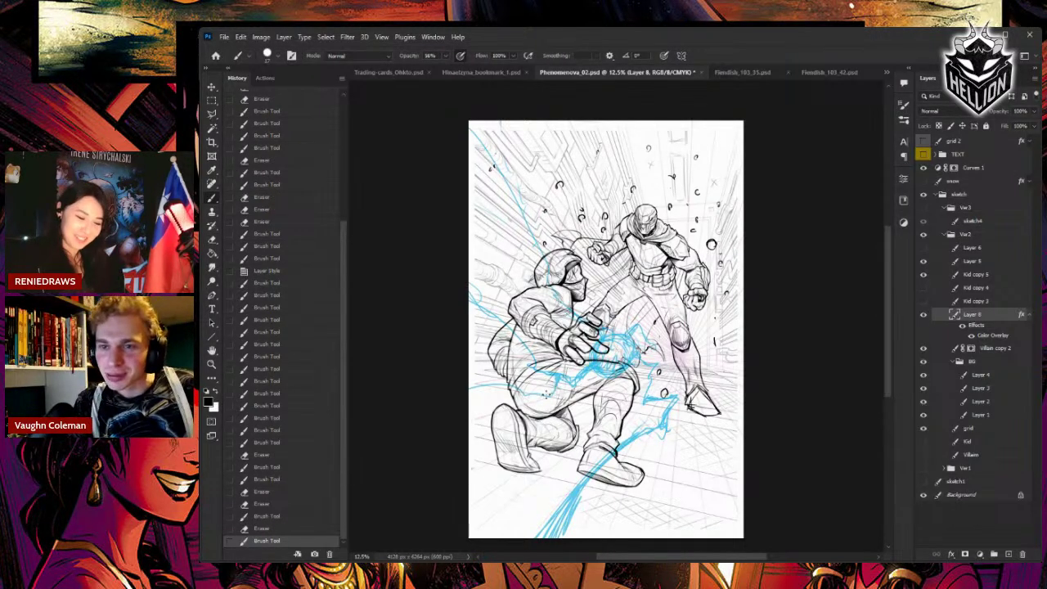
- Add jagged lightning strokes on the kid's hip, around the helmet and shoulder, and along the upper-left bolt
drag(558, 395, 548, 369)
drag(548, 276, 559, 296)
drag(560, 296, 577, 317)
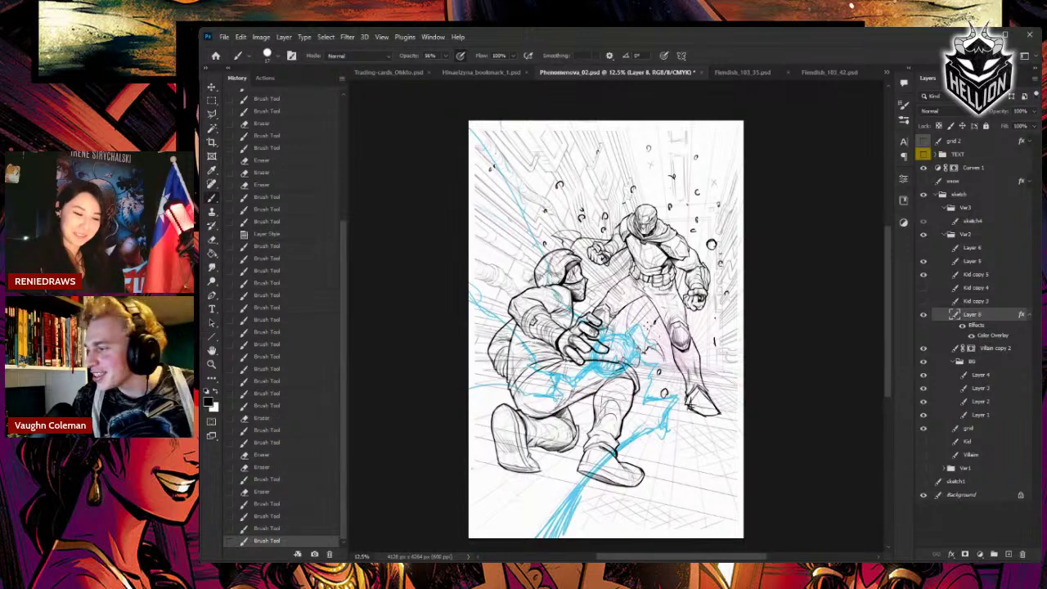
mouse_move(534, 239)
mouse_down()
mouse_move(477, 212)
mouse_move(519, 221)
mouse_move(523, 250)
mouse_up()
key(e)
key(b)
drag(516, 215, 525, 248)
drag(531, 238, 541, 252)
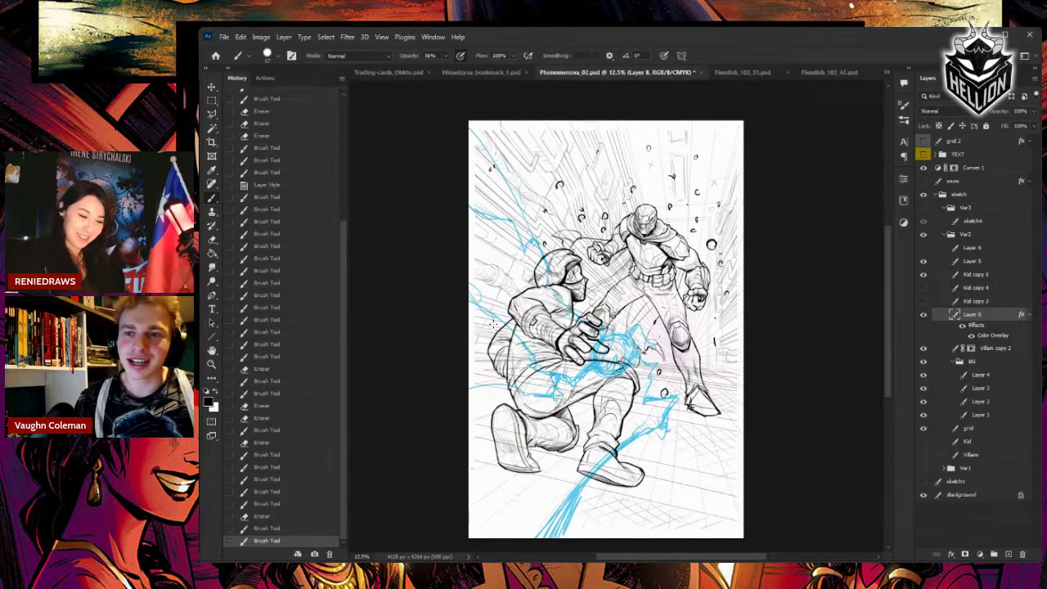
- Rework the lightning at the page's left edge and add branching sparks to the bolt beyond the kid's front knee
key(e)
drag(471, 281, 480, 303)
key(b)
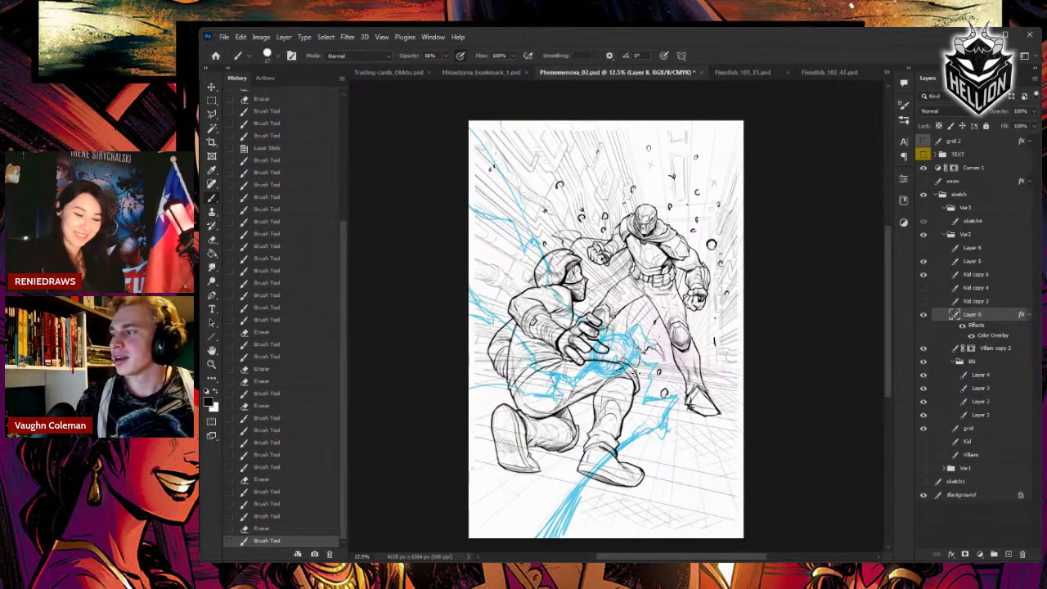
mouse_move(666, 423)
mouse_down()
mouse_move(661, 452)
mouse_move(640, 434)
mouse_move(659, 433)
mouse_move(651, 455)
mouse_move(647, 440)
mouse_move(668, 413)
mouse_move(676, 436)
mouse_move(626, 450)
mouse_up()
key(e)
key(b)
key(b)
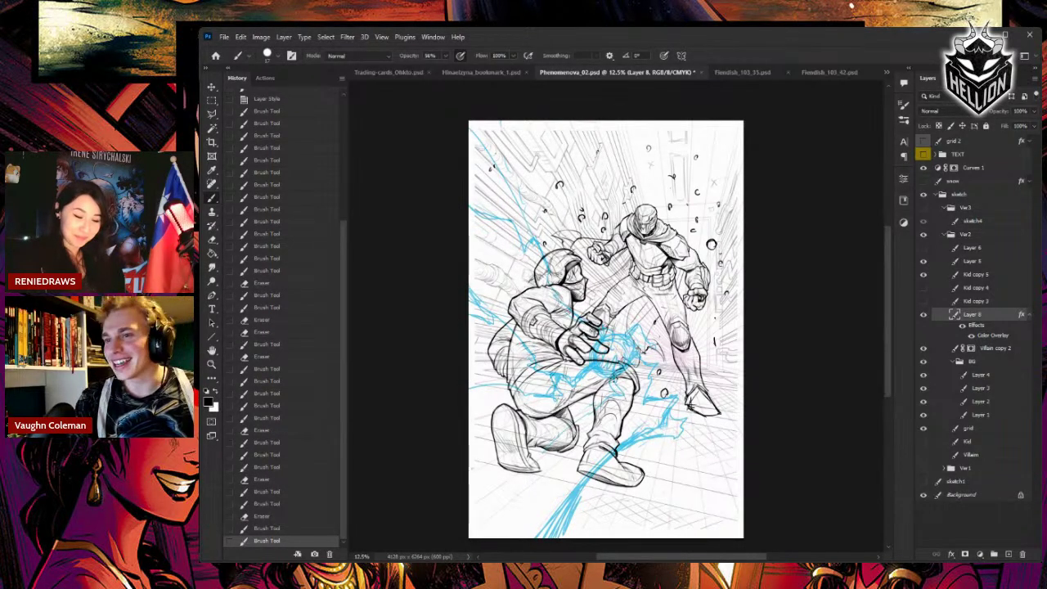
- Add blue brush strokes to the energy ball beside the kid's hand and erase stray marks along its inner edge
mouse_move(616, 377)
mouse_down()
mouse_move(639, 328)
mouse_move(643, 342)
mouse_move(620, 328)
mouse_move(613, 337)
mouse_up()
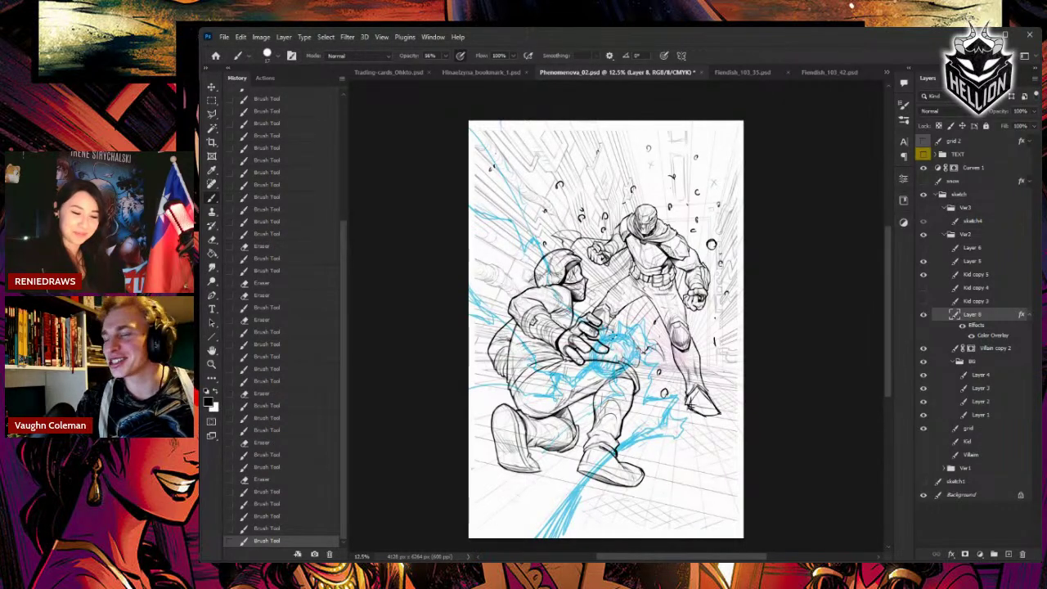
drag(618, 336, 611, 340)
key(e)
mouse_move(616, 343)
mouse_down()
mouse_move(614, 359)
mouse_move(630, 348)
mouse_move(603, 356)
mouse_move(607, 368)
mouse_move(598, 347)
mouse_move(597, 356)
mouse_up()
key(b)
mouse_move(600, 350)
mouse_down()
mouse_move(614, 340)
mouse_move(623, 356)
mouse_move(610, 372)
mouse_up()
drag(624, 348, 623, 362)
- Soften the energy ball's core with the Eraser and fill in the heavy energy trail beneath the kid's hand
key(e)
drag(621, 358, 606, 355)
mouse_move(605, 351)
mouse_down()
mouse_move(618, 351)
mouse_move(603, 356)
mouse_up()
mouse_move(602, 355)
mouse_down()
mouse_move(616, 349)
mouse_move(618, 396)
mouse_move(575, 388)
mouse_move(592, 370)
mouse_move(566, 379)
mouse_move(571, 396)
mouse_up()
key(b)
key(e)
key(b)
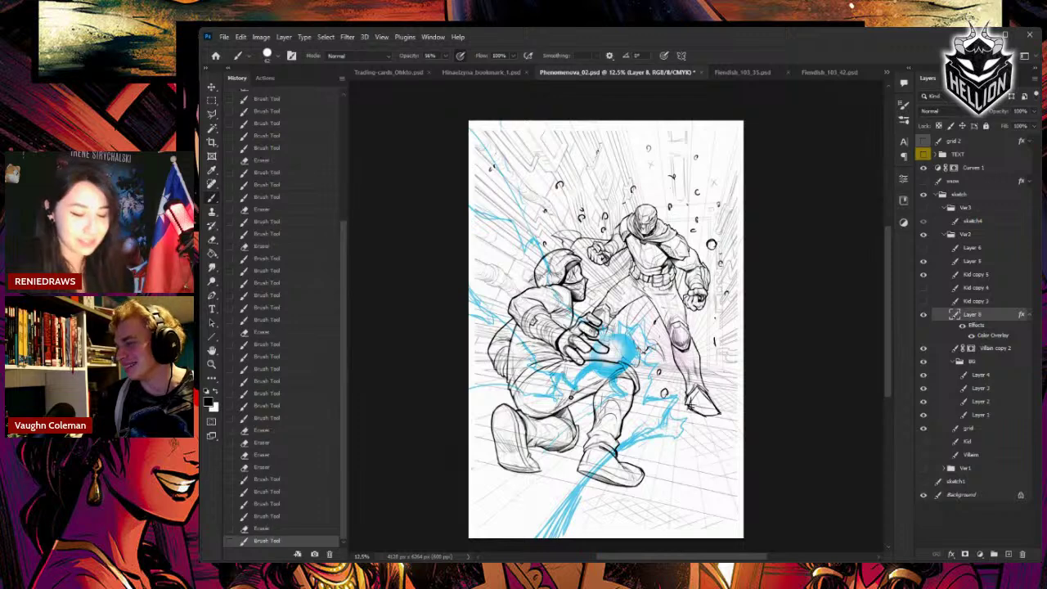
- Sharpen the spikes on the energy ball's outer side and redraw the jagged bolts between it and the lower streak
drag(620, 338, 623, 344)
mouse_move(628, 336)
mouse_down()
mouse_move(657, 361)
mouse_move(643, 369)
mouse_up()
key(e)
key(b)
key(e)
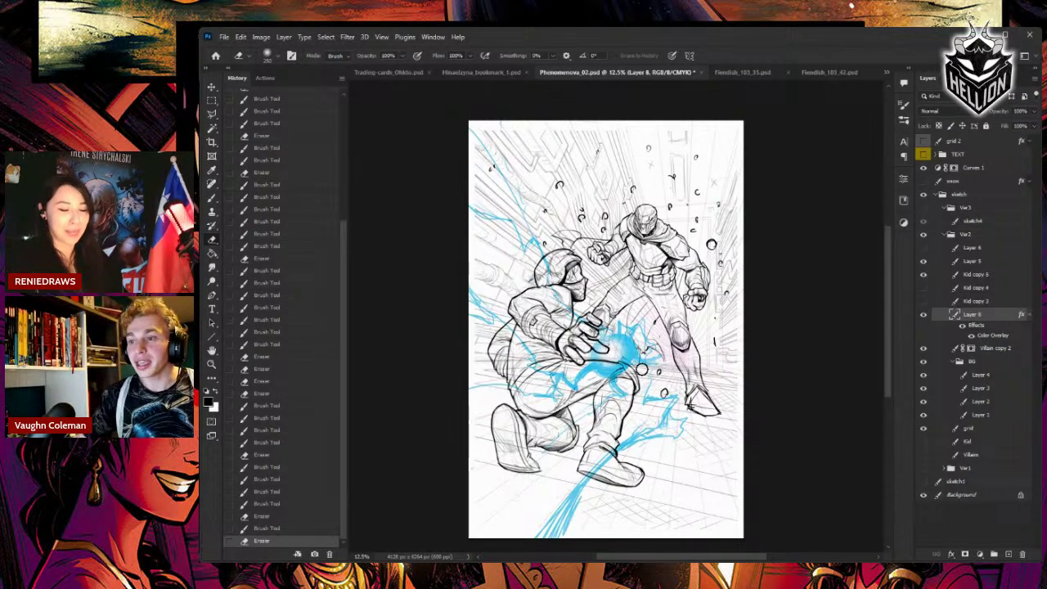
mouse_move(654, 437)
mouse_down()
mouse_move(634, 455)
mouse_move(635, 442)
mouse_move(680, 437)
mouse_move(688, 419)
mouse_move(645, 400)
mouse_move(659, 364)
mouse_move(646, 376)
mouse_move(643, 365)
mouse_move(666, 366)
mouse_move(644, 401)
mouse_move(660, 330)
mouse_move(645, 317)
mouse_move(629, 331)
mouse_up()
key(b)
key(e)
key(b)
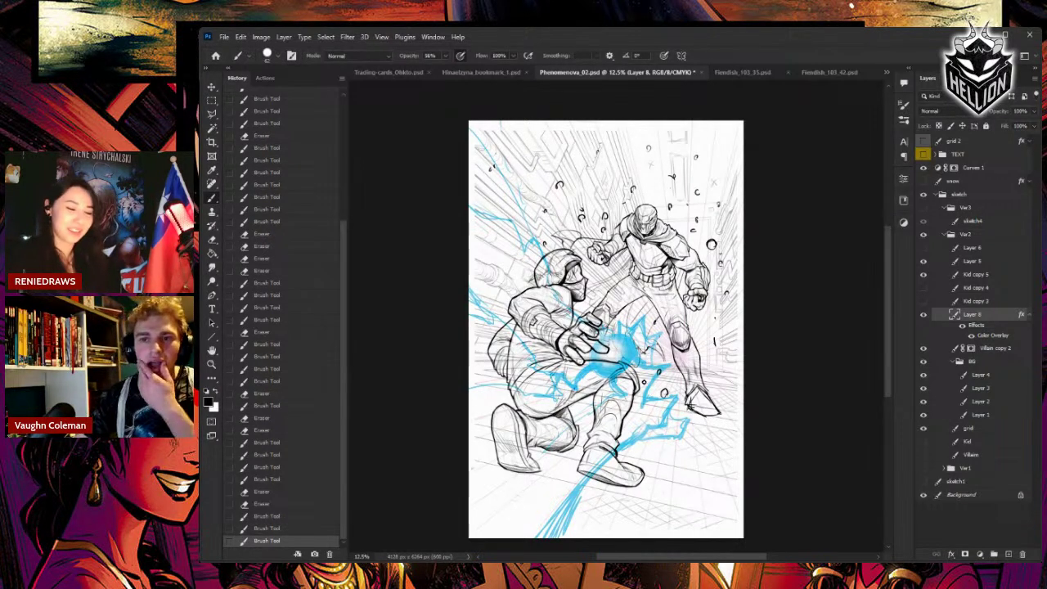
- Examine how the lightning reads across the whole cover at reduced and enlarged sizes
key(ctrl+minus)
key(ctrl+minus)
key(ctrl+plus)
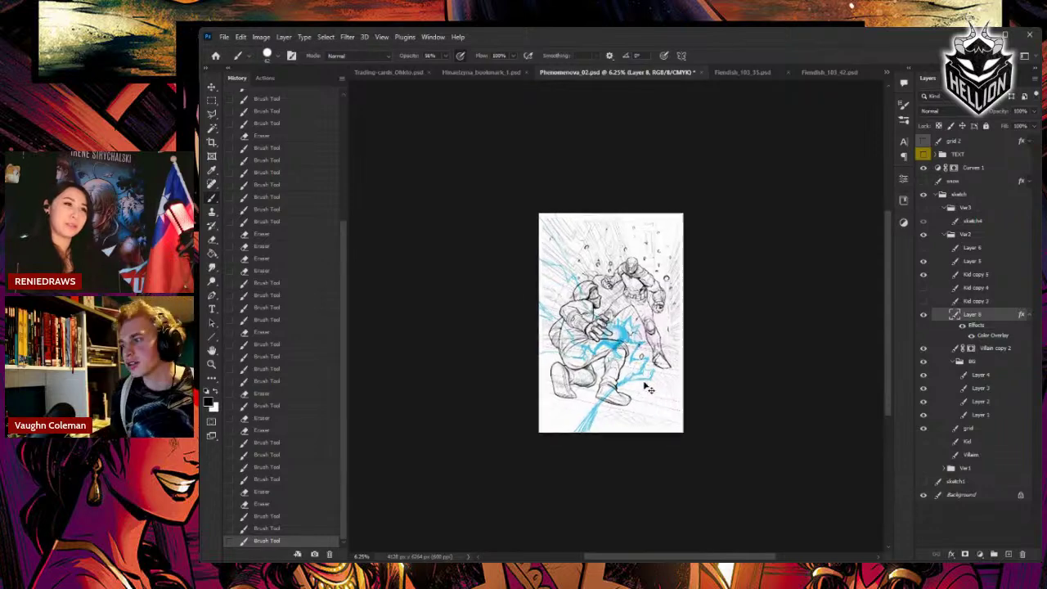
key(ctrl+plus)
key(ctrl+plus)
key(ctrl+plus)
key(ctrl+minus)
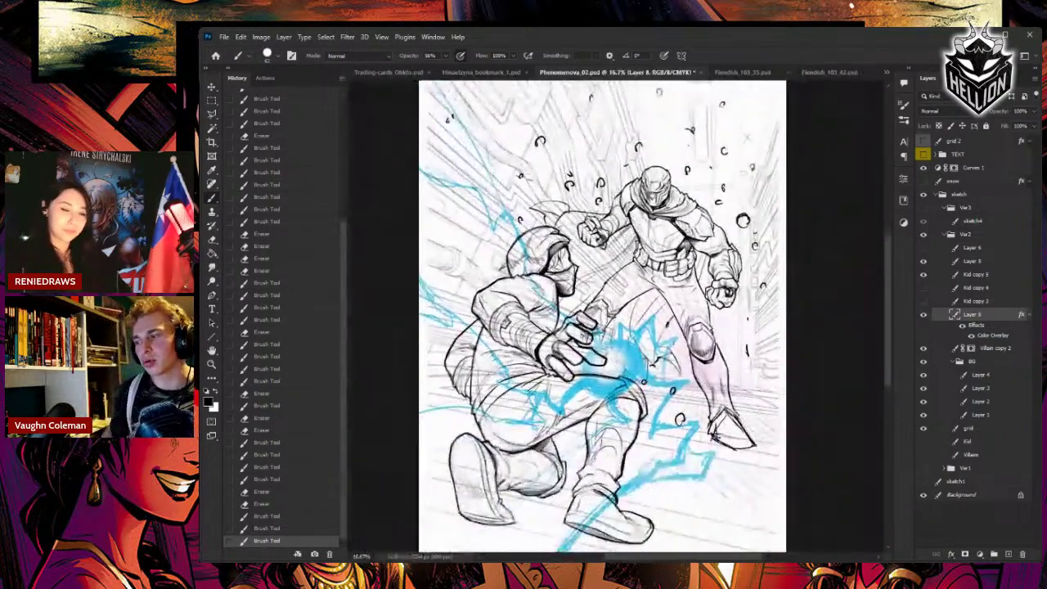
key(s)
key(ctrl+minus)
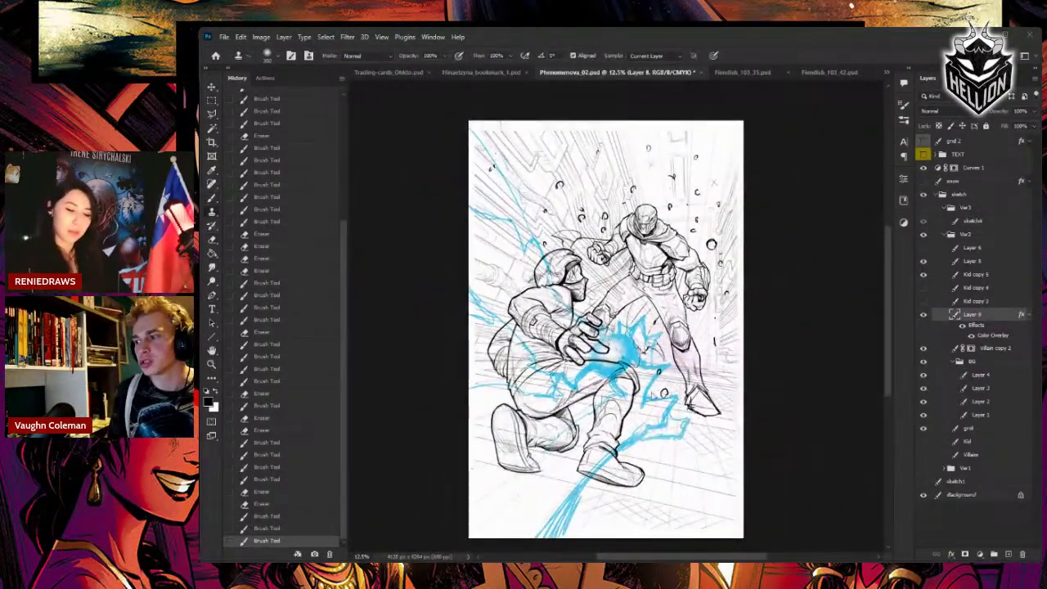
- Rename the layer holding the blue energy strokes as lightning
click(986, 374)
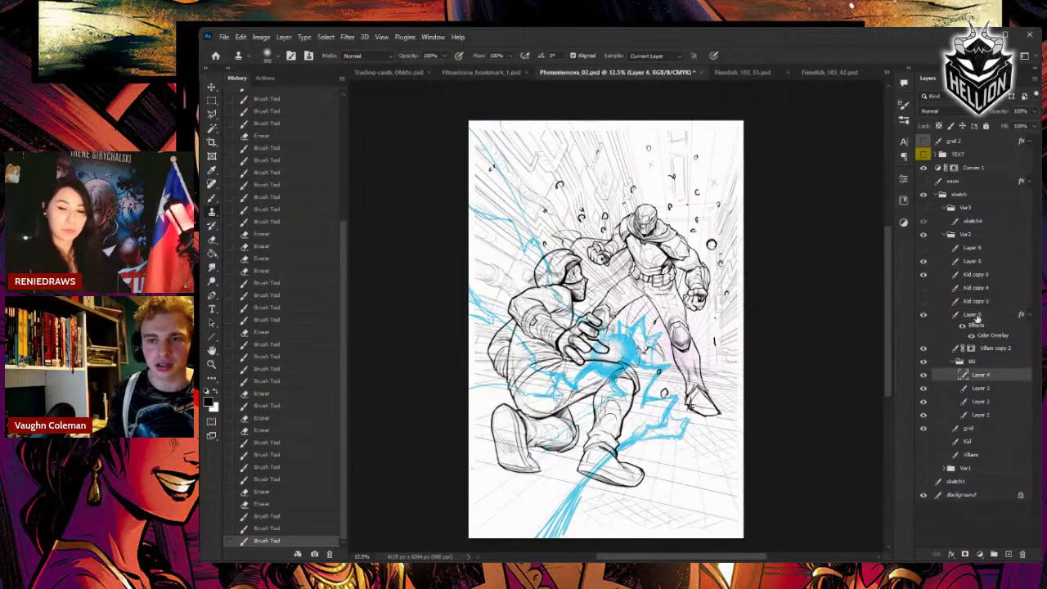
click(975, 315)
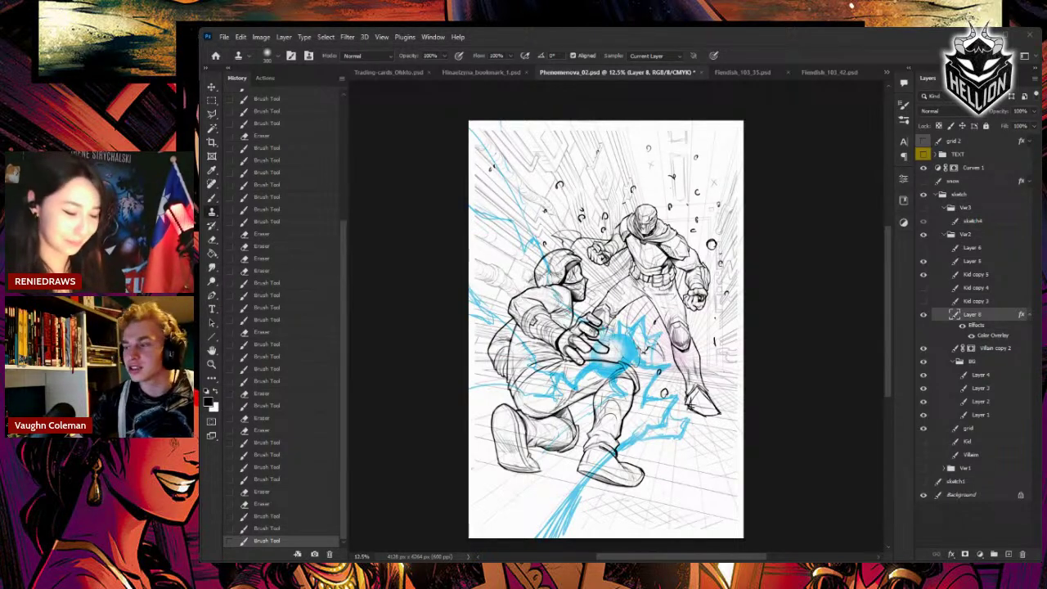
double_click(972, 314)
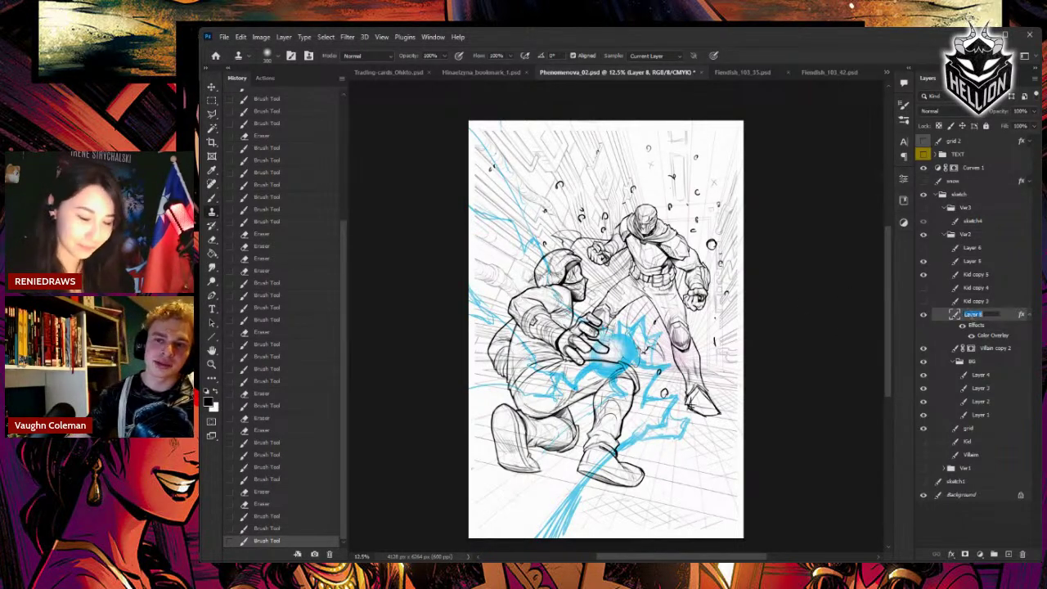
text(lightning)
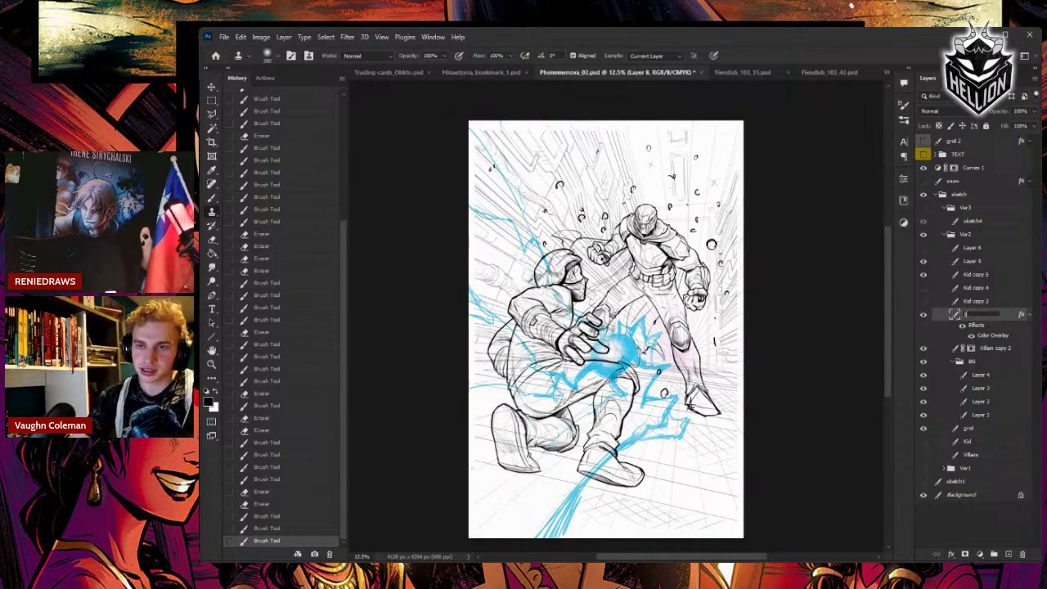
key(Return)
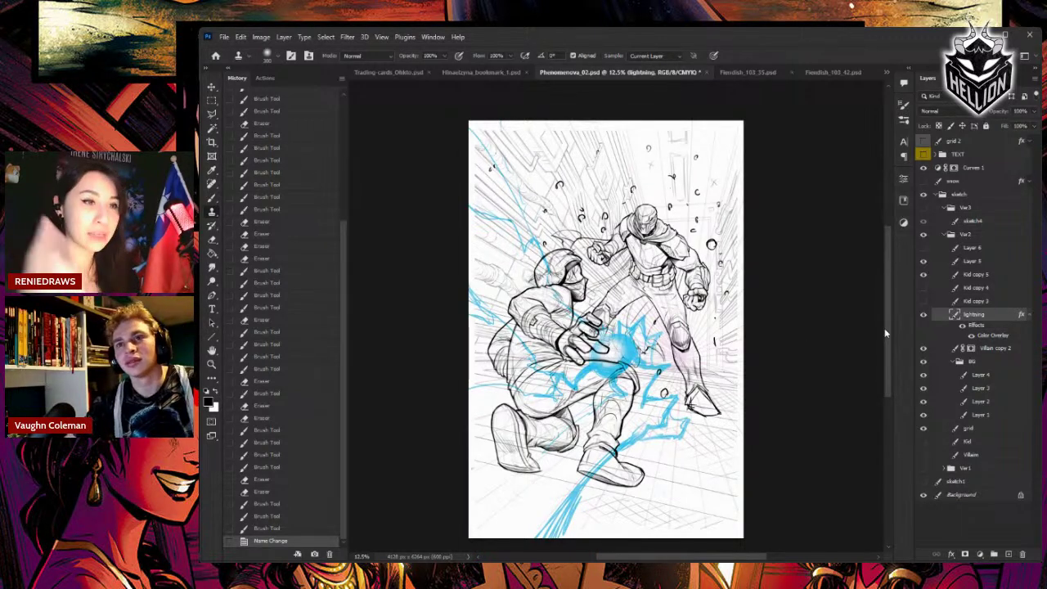
- Rework the jagged lightning over the kid's hip and thigh with alternating brush and eraser strokes
key(b)
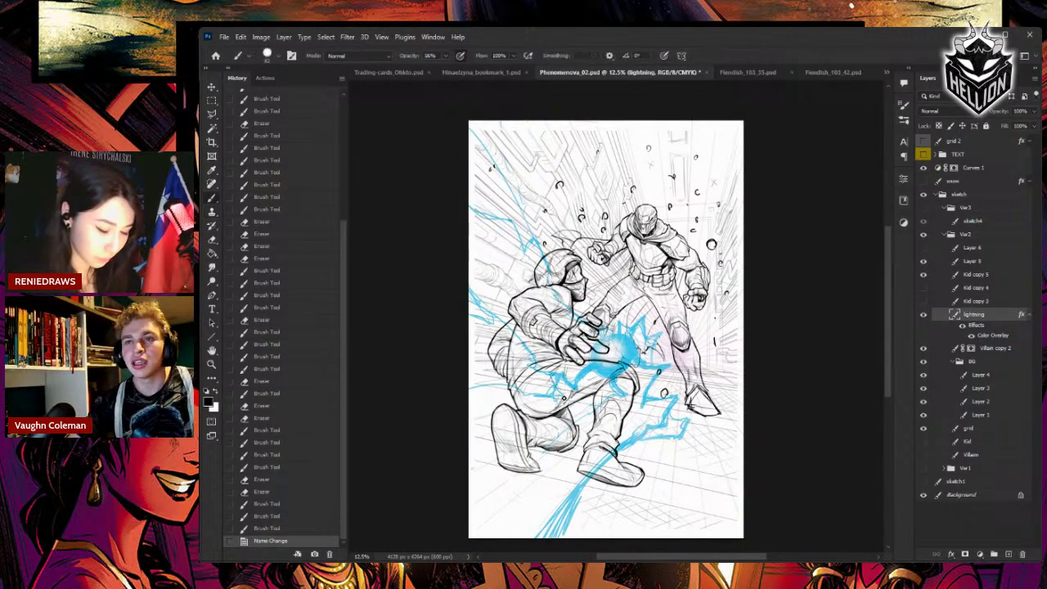
mouse_move(556, 402)
mouse_down()
mouse_move(556, 379)
mouse_move(555, 403)
mouse_move(541, 395)
mouse_move(554, 389)
mouse_move(540, 396)
mouse_move(552, 398)
mouse_move(559, 376)
mouse_move(528, 391)
mouse_move(537, 394)
mouse_move(521, 339)
mouse_move(535, 364)
mouse_up()
key(e)
key(b)
key(e)
key(b)
key(e)
key(b)
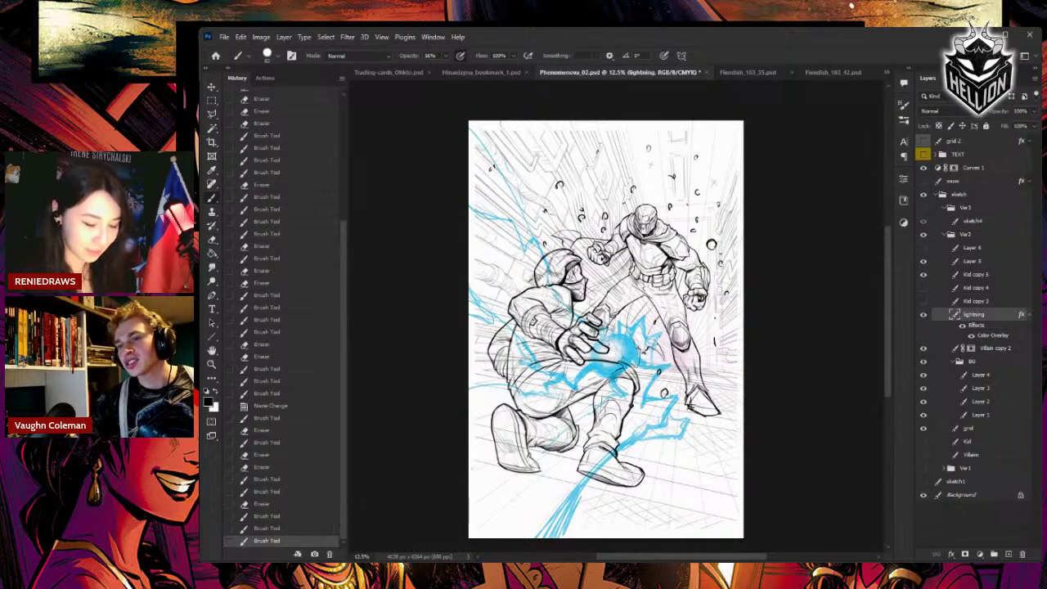
- Try lightning trails running from the kid's front knee across the rear leg towards the page's lower-left area
mouse_move(622, 389)
mouse_down()
mouse_move(551, 442)
mouse_move(550, 494)
mouse_up()
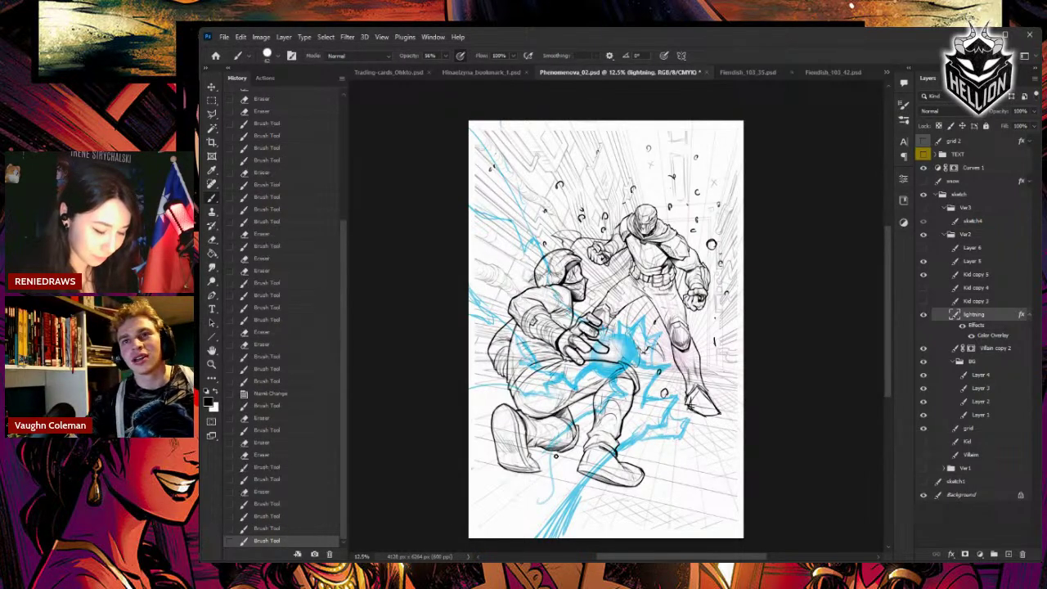
key(e)
drag(558, 427, 554, 441)
key(b)
drag(581, 417, 469, 476)
key(e)
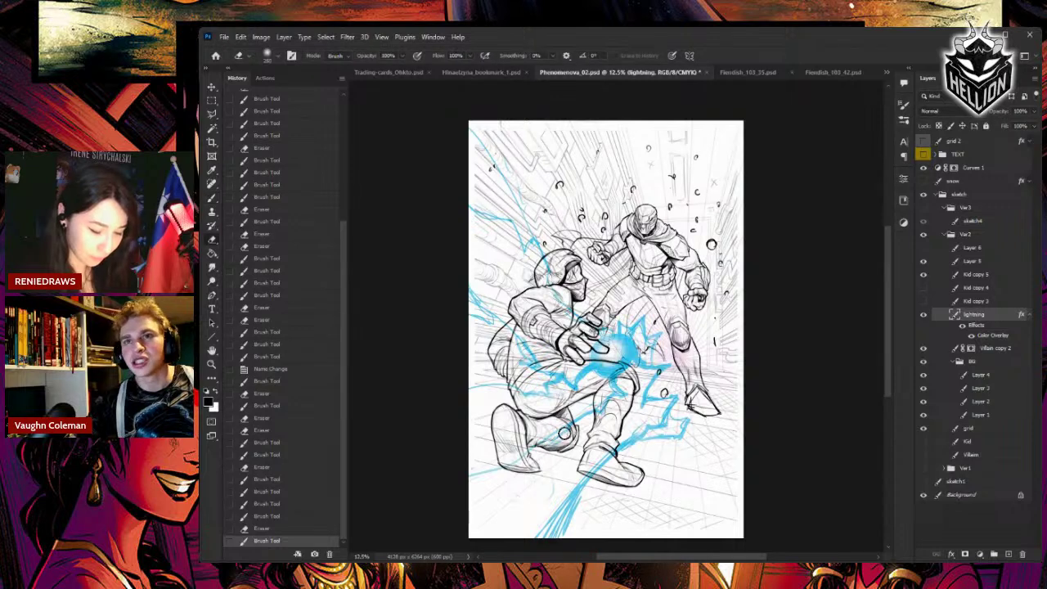
key(b)
mouse_move(572, 423)
mouse_down()
mouse_move(471, 476)
mouse_move(547, 432)
mouse_move(484, 475)
mouse_up()
key(e)
key(b)
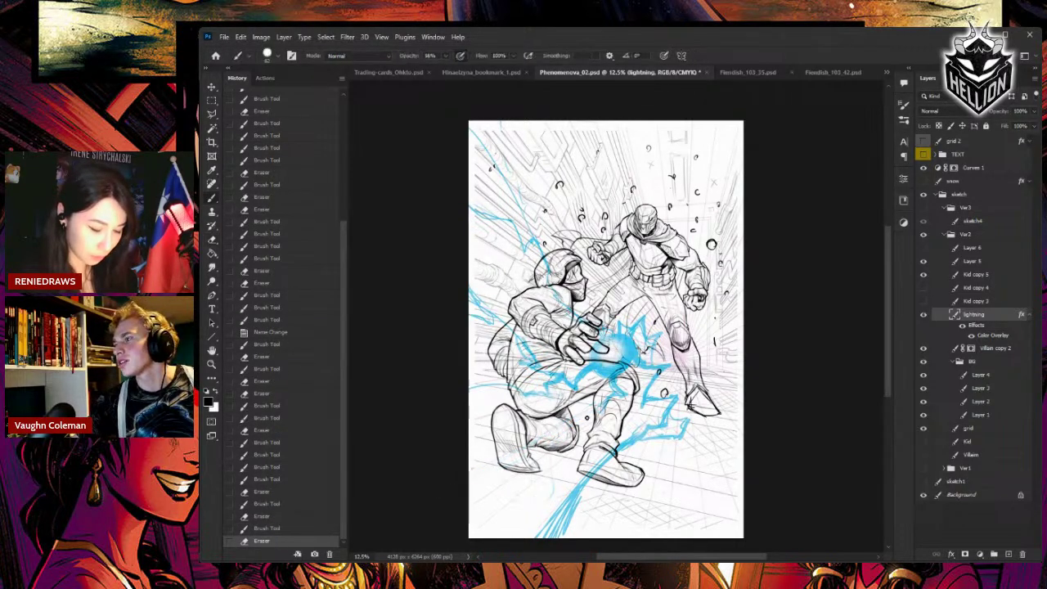
- Draw a bolt from the kid's front leg past the rear foot to the page's left edge, trimming it with the Eraser
drag(600, 408, 469, 480)
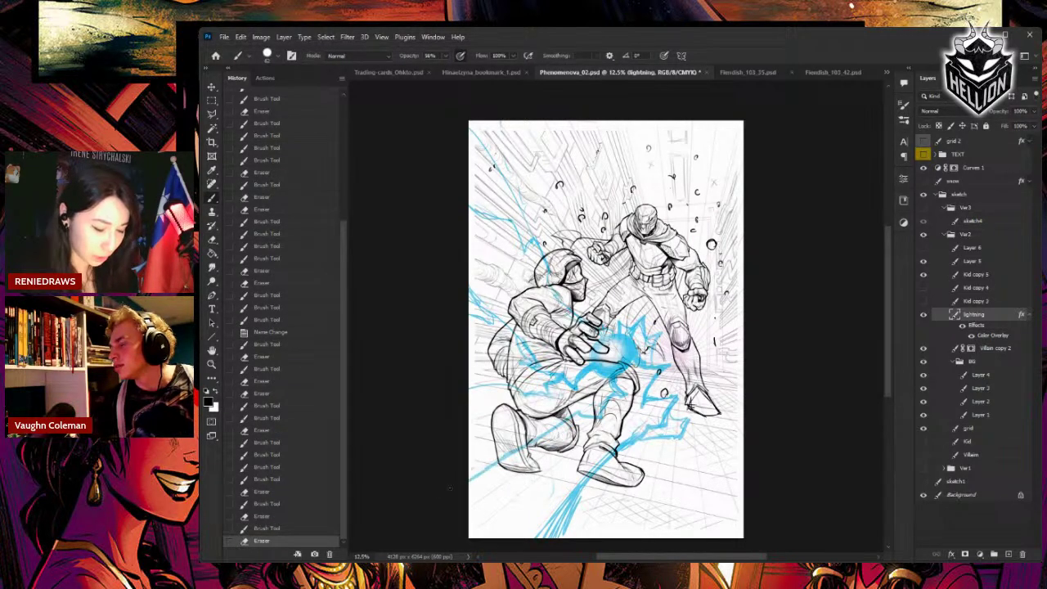
key(e)
drag(538, 434, 471, 478)
drag(544, 433, 473, 483)
key(b)
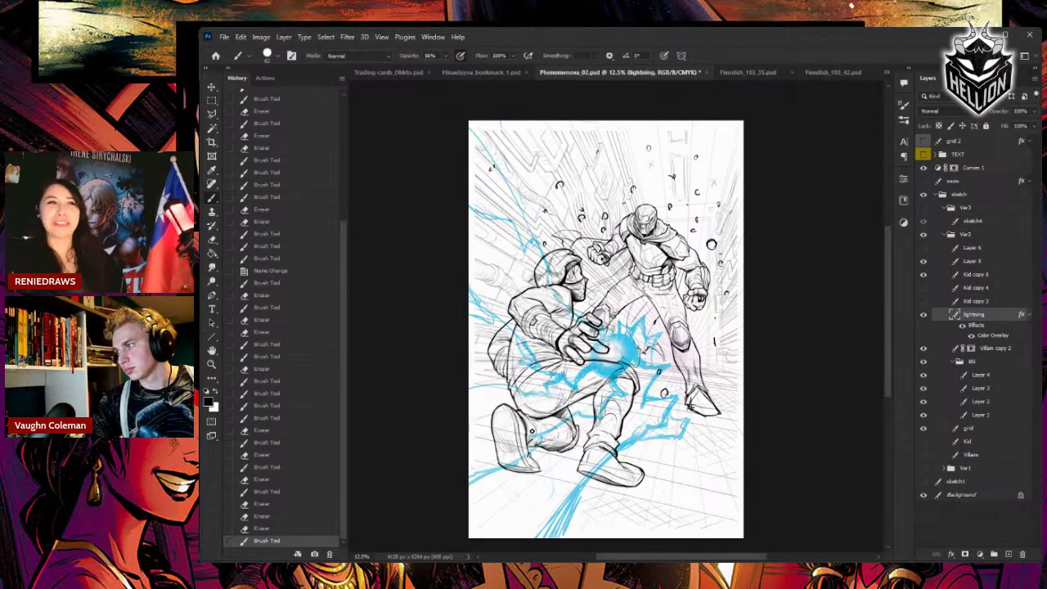
drag(531, 431, 530, 444)
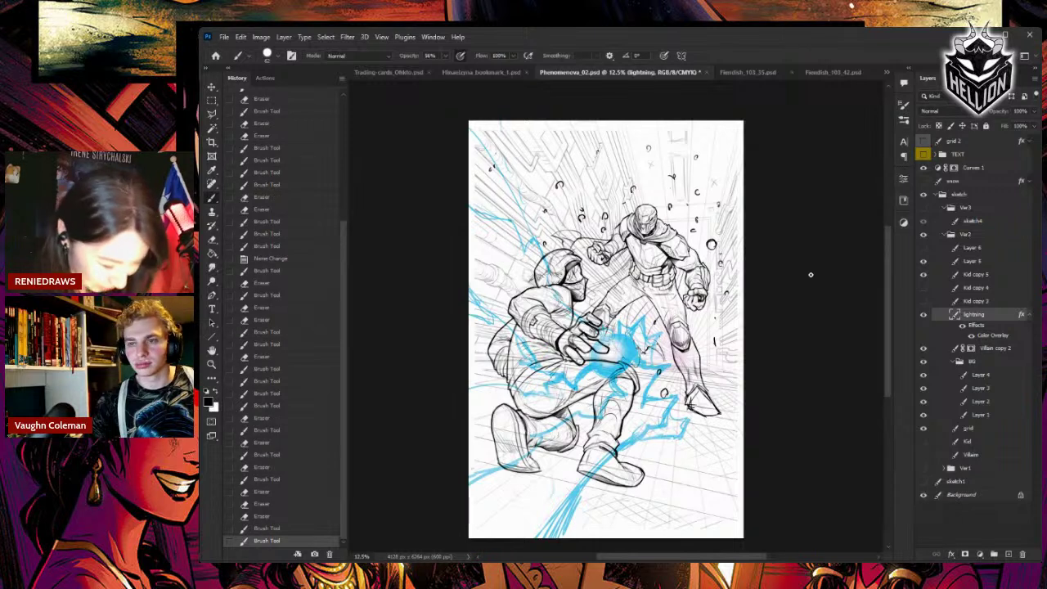
- Add thin lightning strokes around the kid's helmet, chest and raised fingers, and strengthen the streak from the hip to the page's left edge
drag(543, 260, 579, 317)
mouse_move(574, 313)
mouse_down()
mouse_move(603, 332)
mouse_move(607, 324)
mouse_up()
mouse_move(606, 322)
mouse_down()
mouse_move(594, 292)
mouse_move(601, 301)
mouse_move(556, 296)
mouse_up()
drag(554, 294, 549, 286)
drag(548, 286, 543, 295)
drag(510, 390, 469, 393)
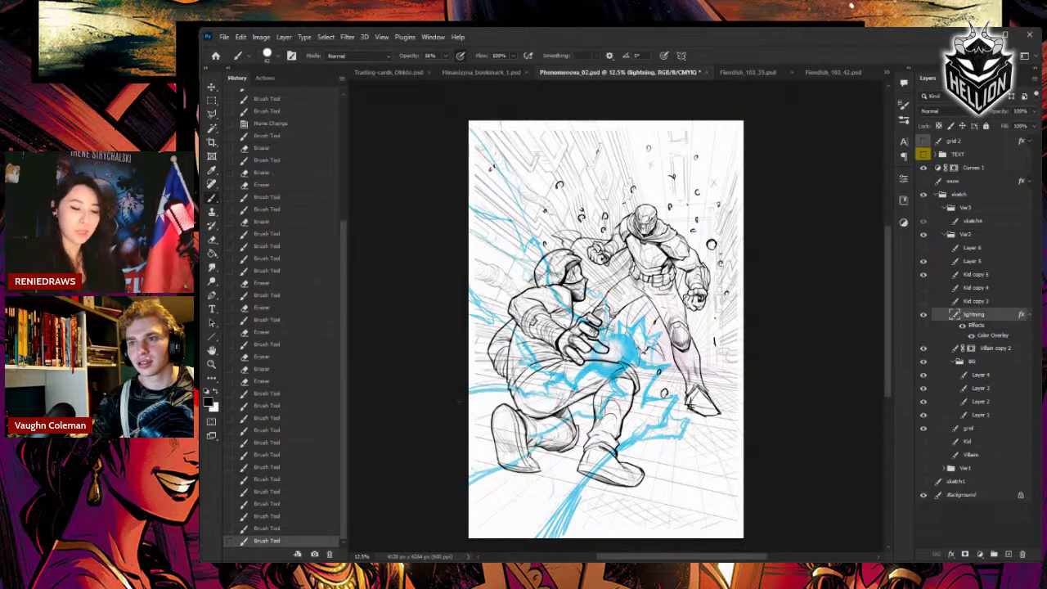
- Set the BG group's opacity to 34%
key(ctrl+minus)
key(ctrl+minus)
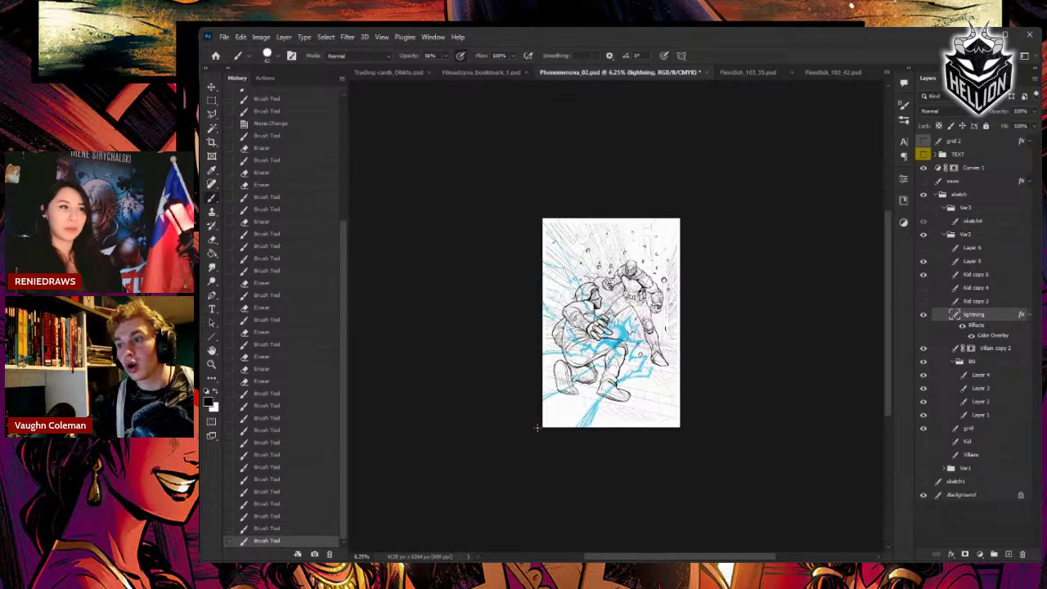
key(ctrl+plus)
key(ctrl+plus)
key(ctrl+plus)
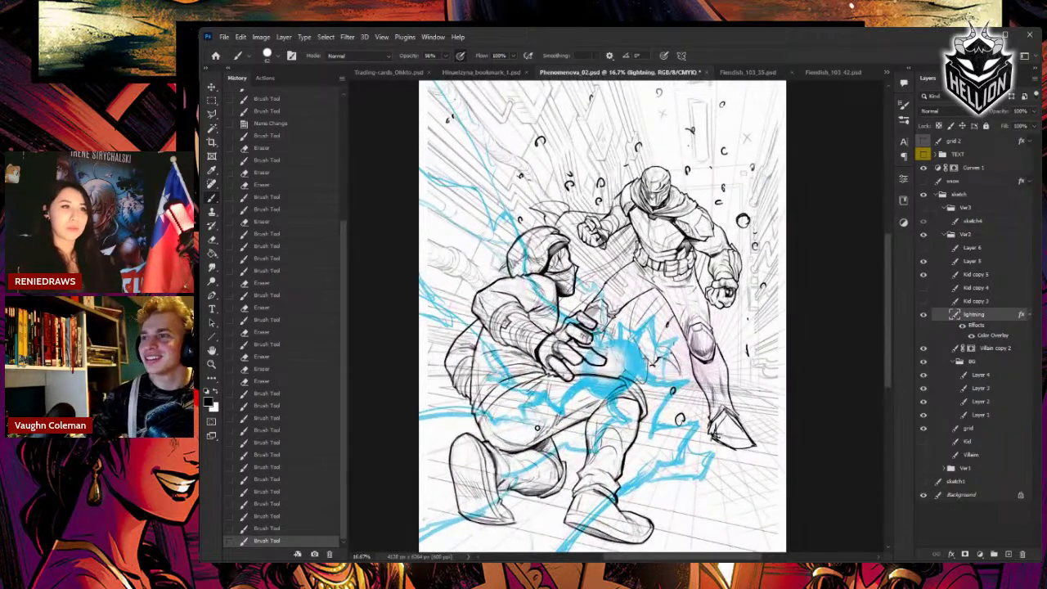
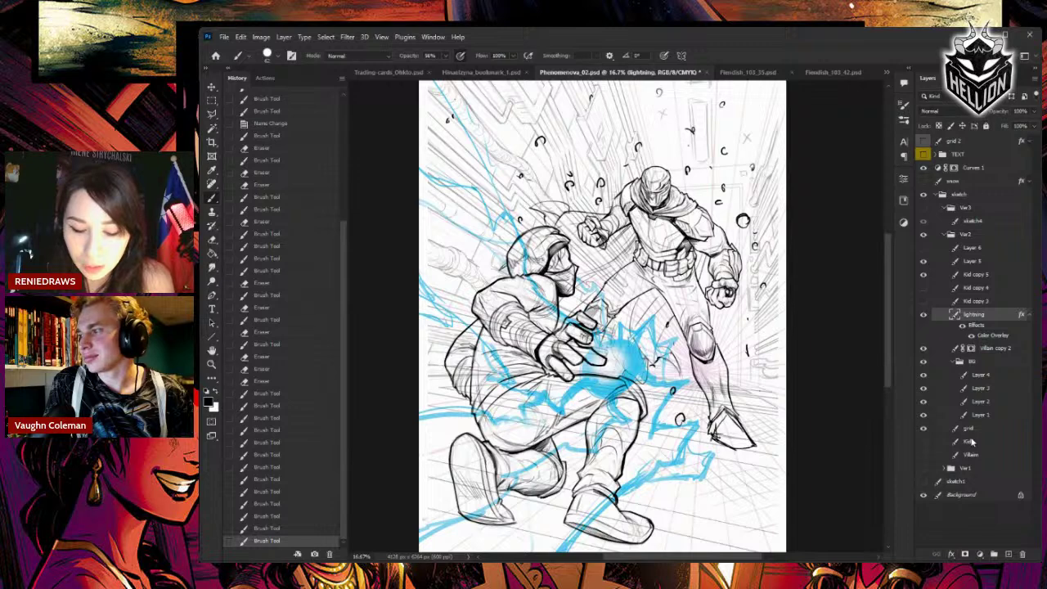
click(972, 362)
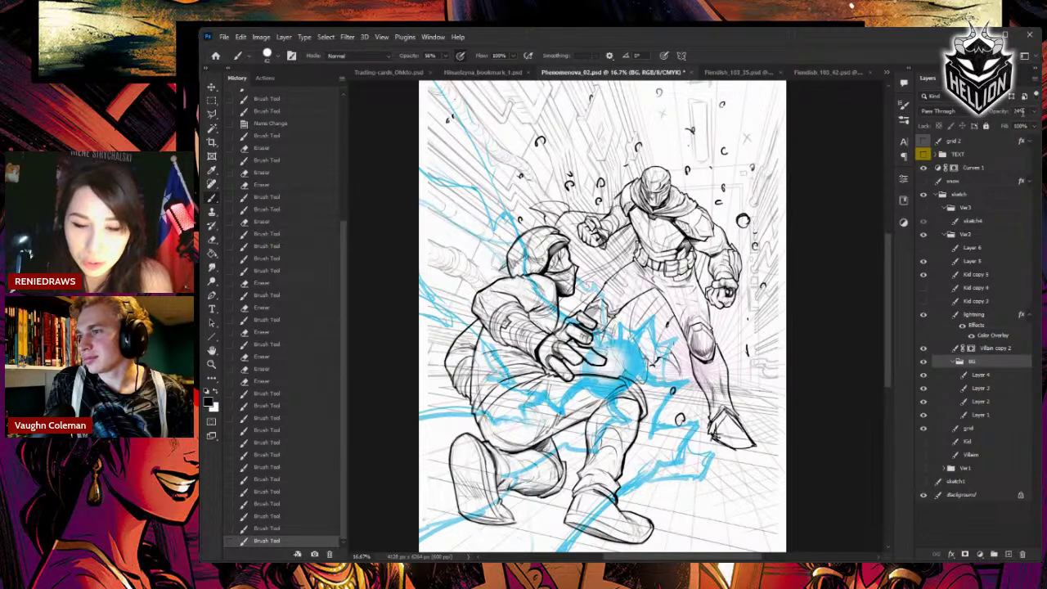
click(1018, 128)
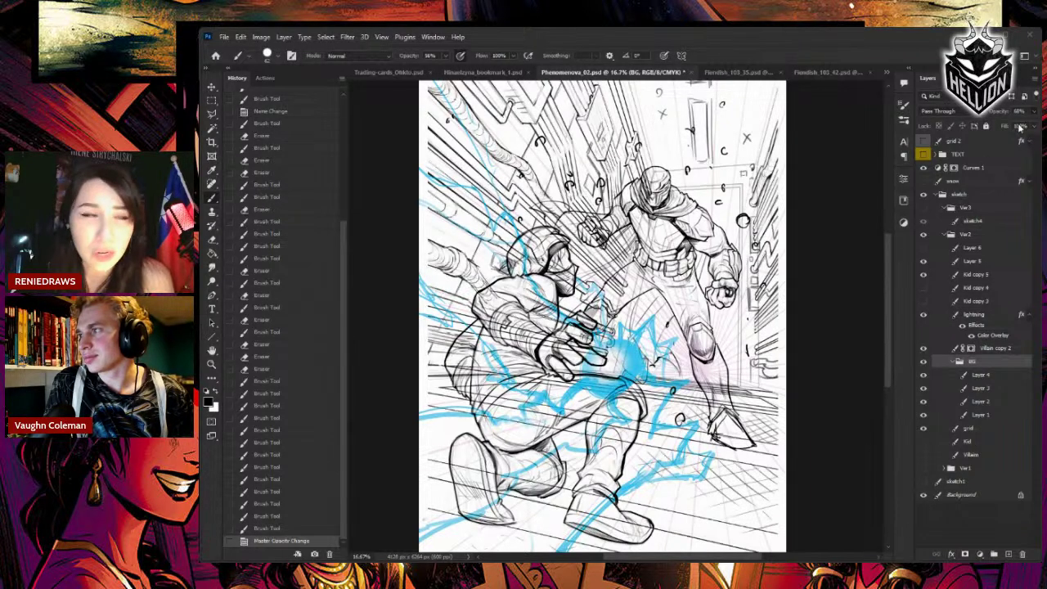
drag(1020, 128, 1001, 129)
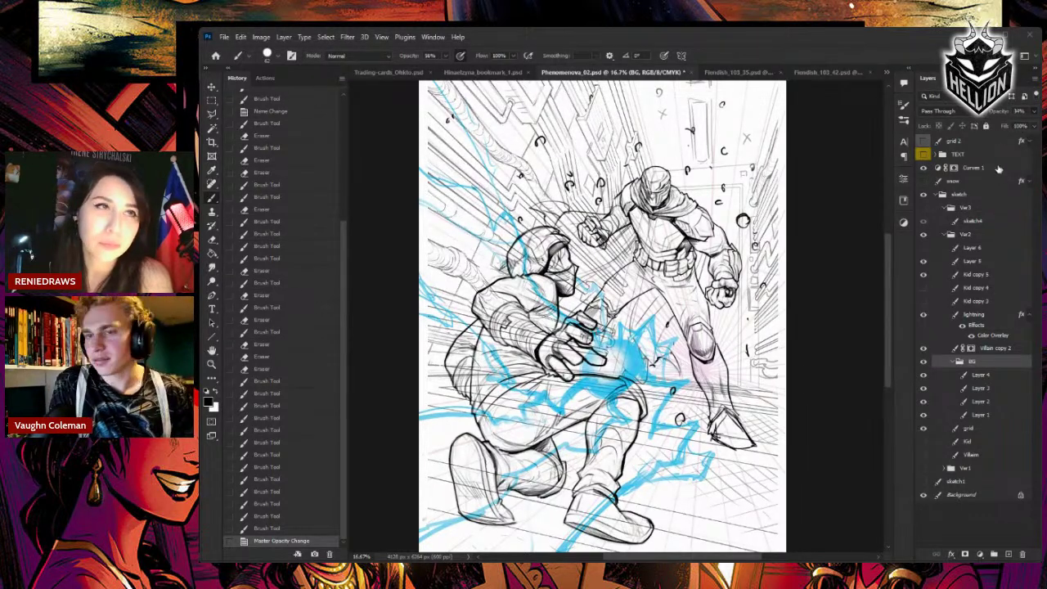